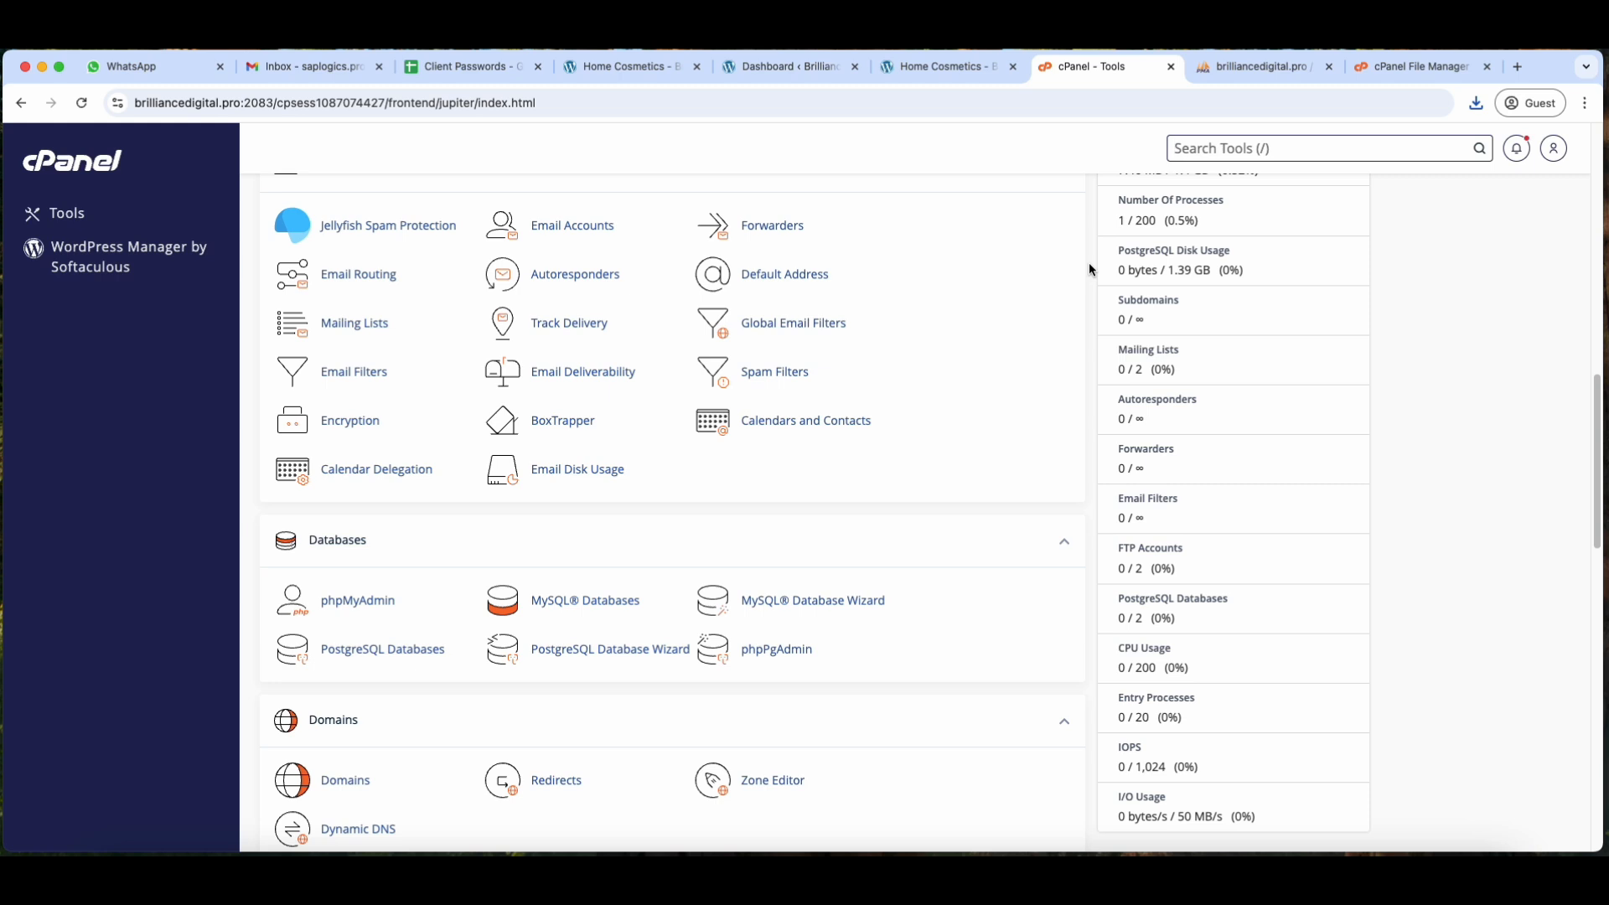
Look over the cPanel tools page and check the browser's recent downloads for the site and database backup files
scroll(1071, 292, up, 15)
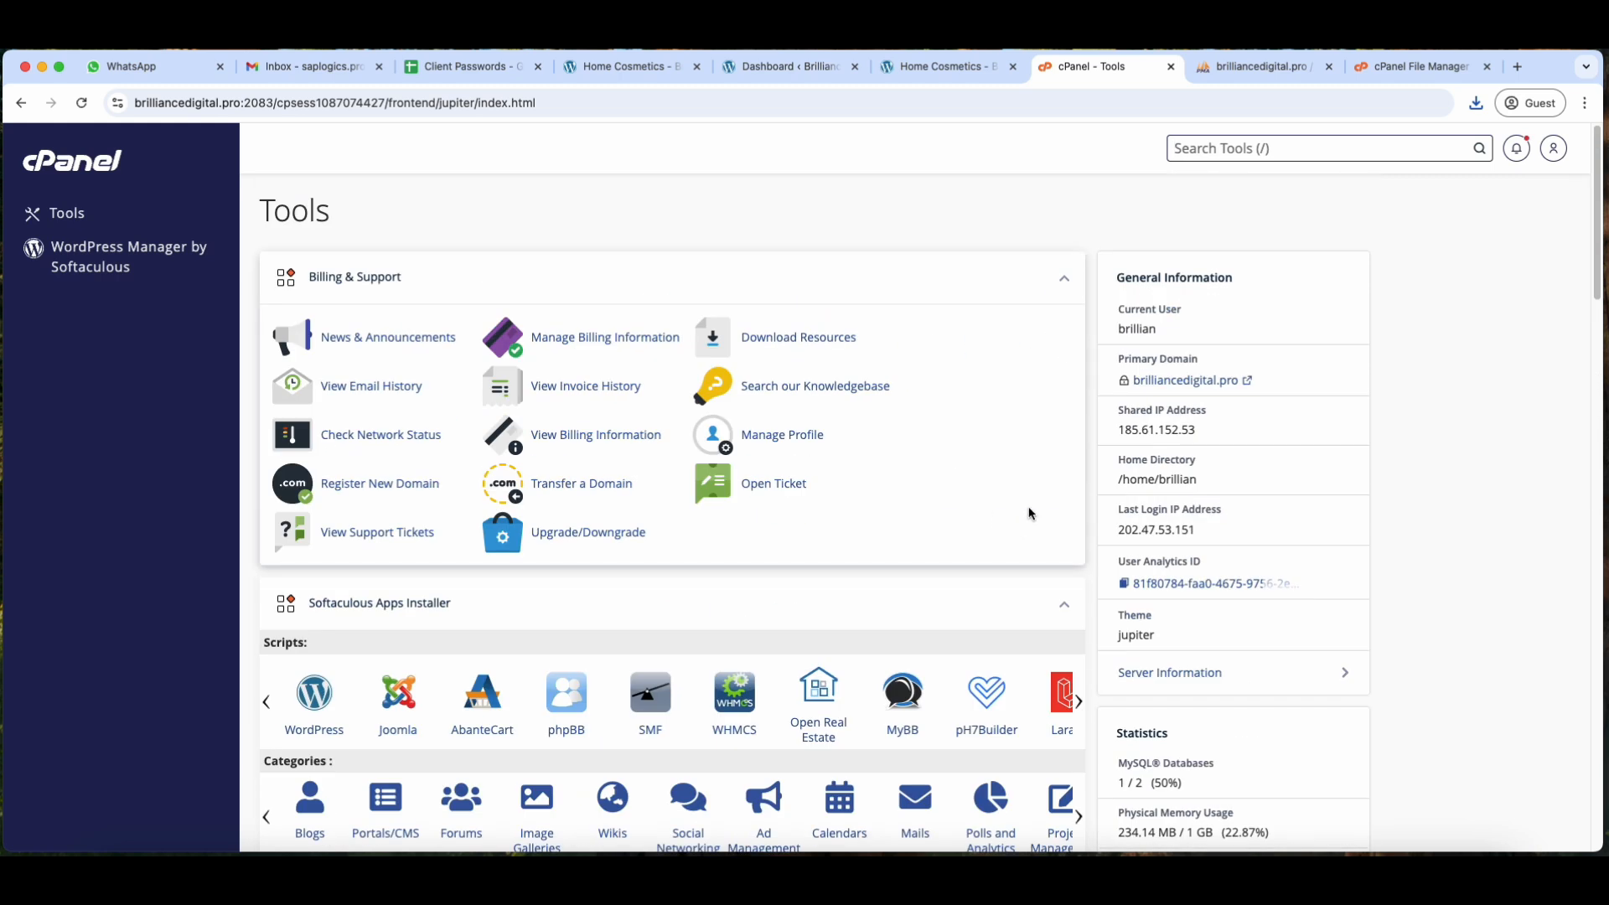
scroll(1054, 471, down, 5)
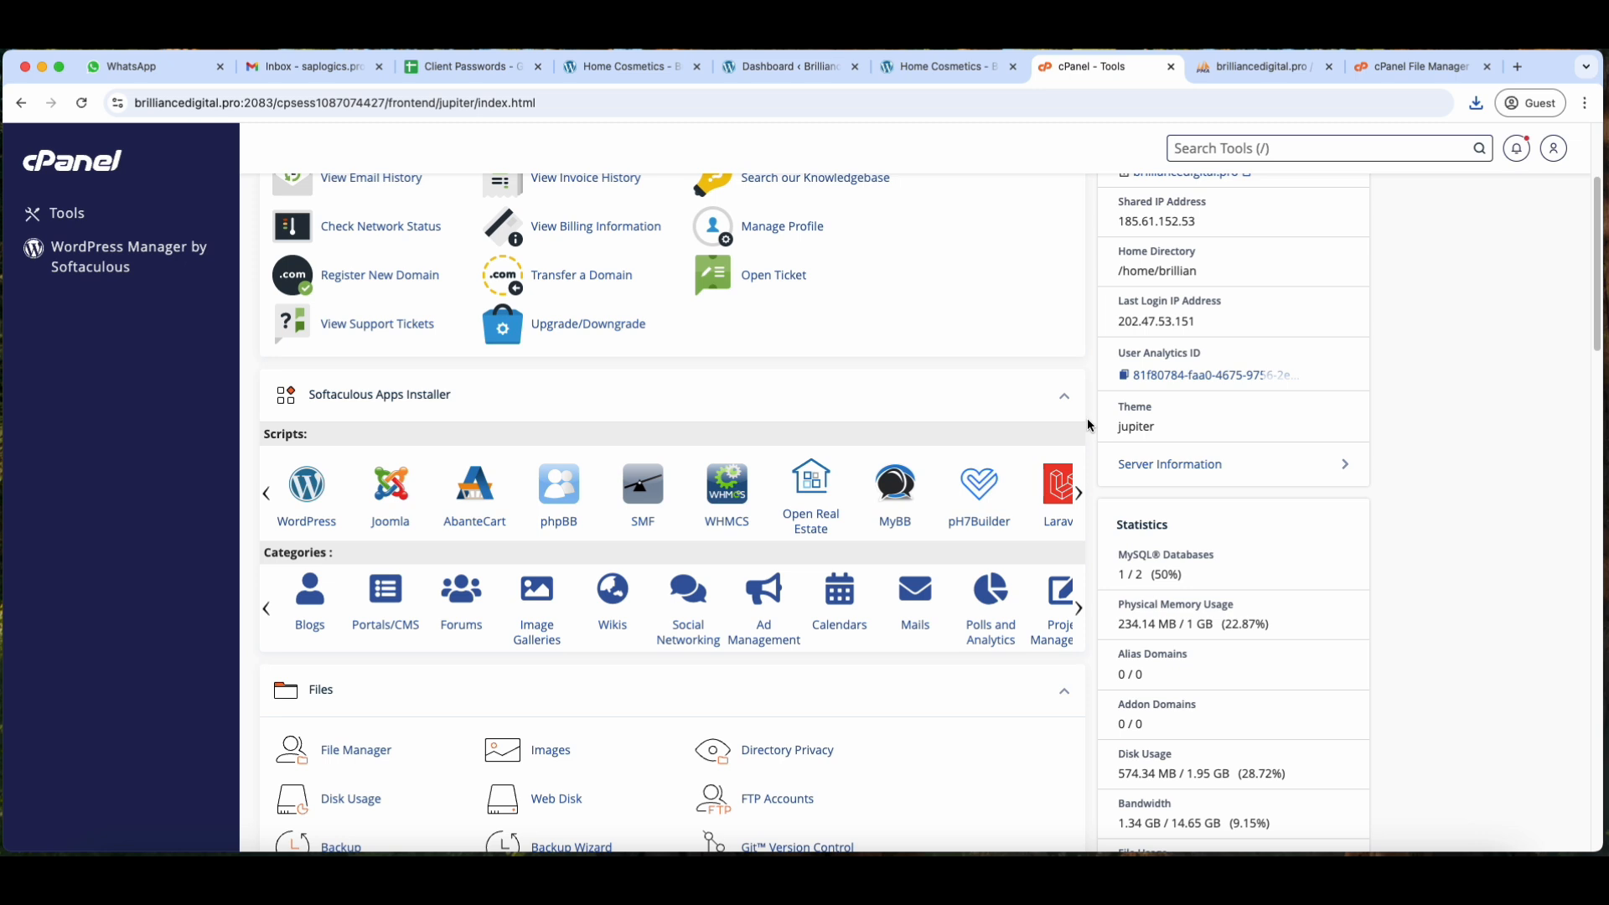
scroll(1091, 424, down, 1)
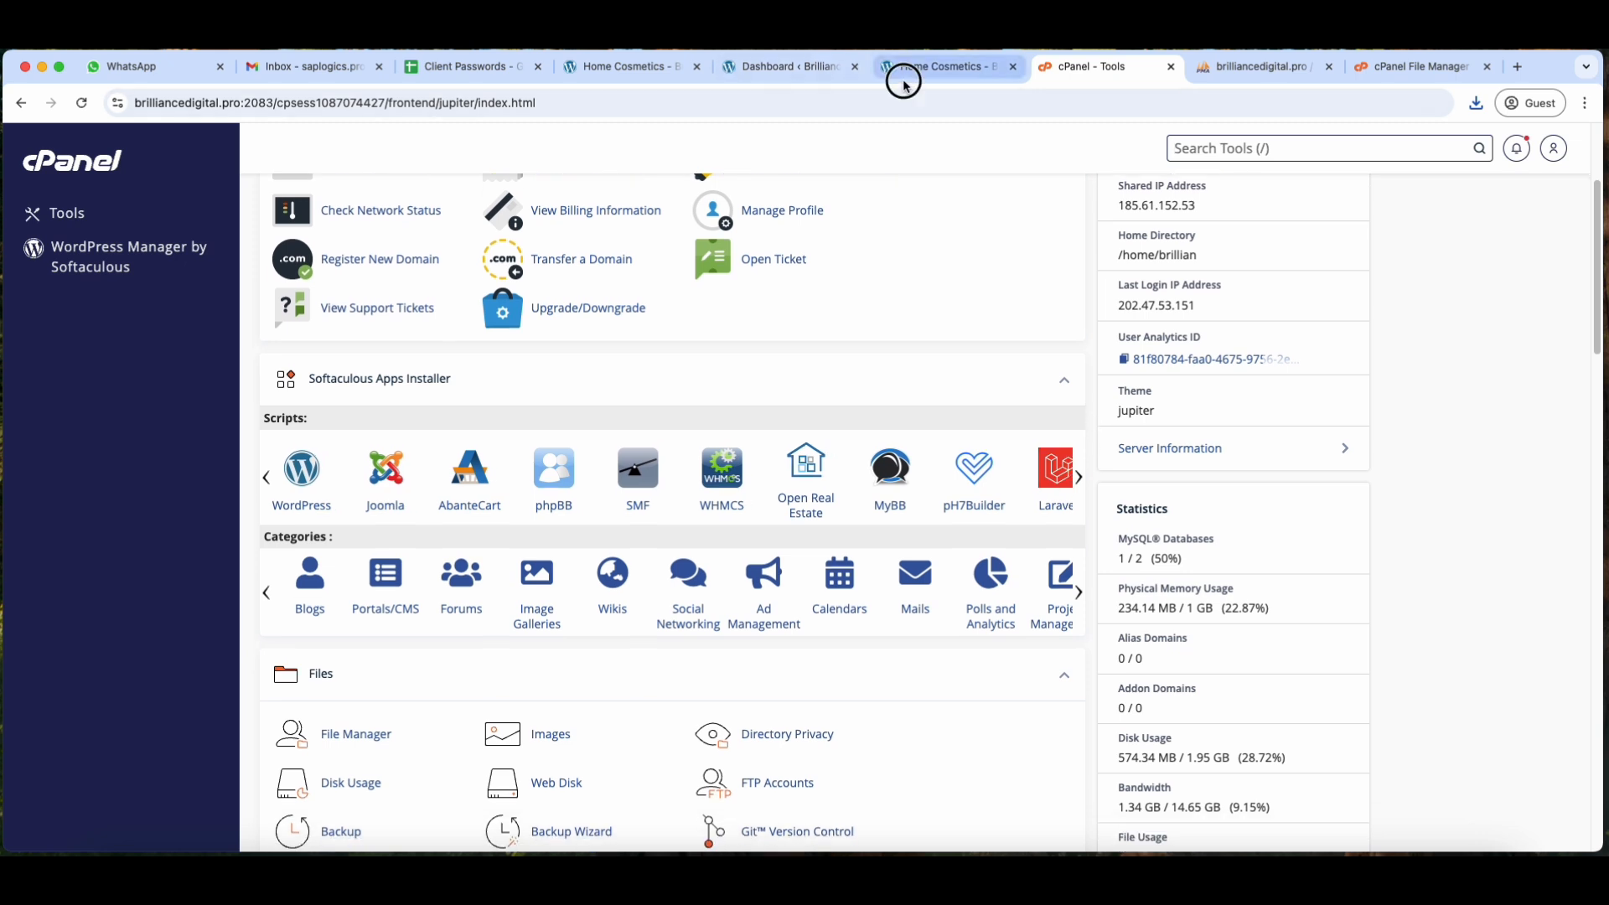
click(903, 76)
click(1070, 72)
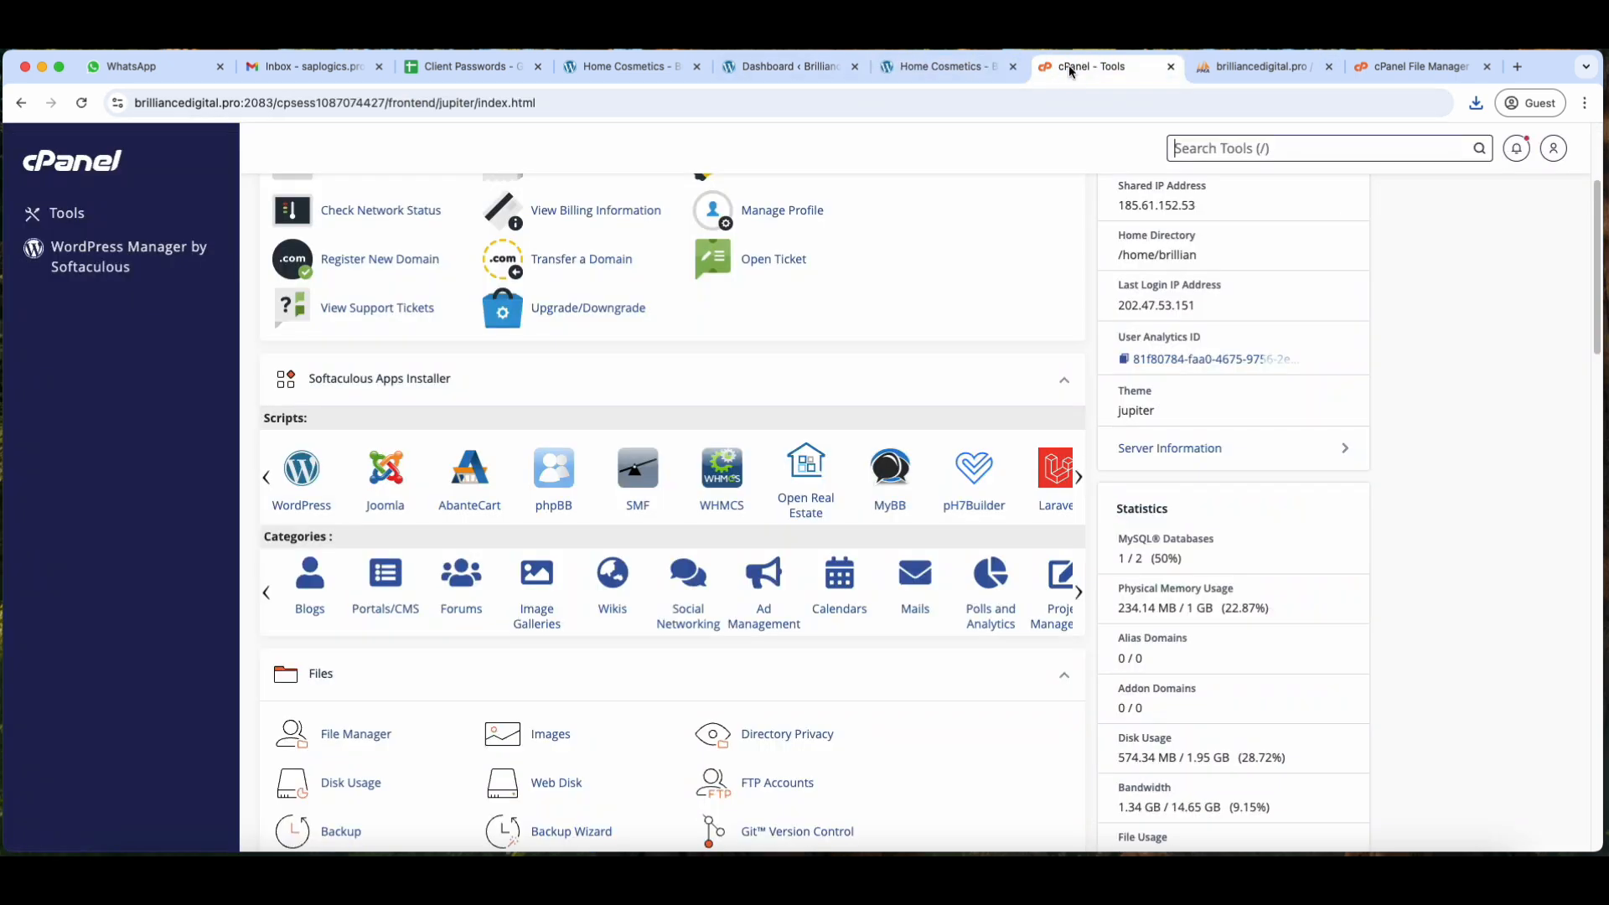
scroll(639, 595, up, 5)
click(1476, 103)
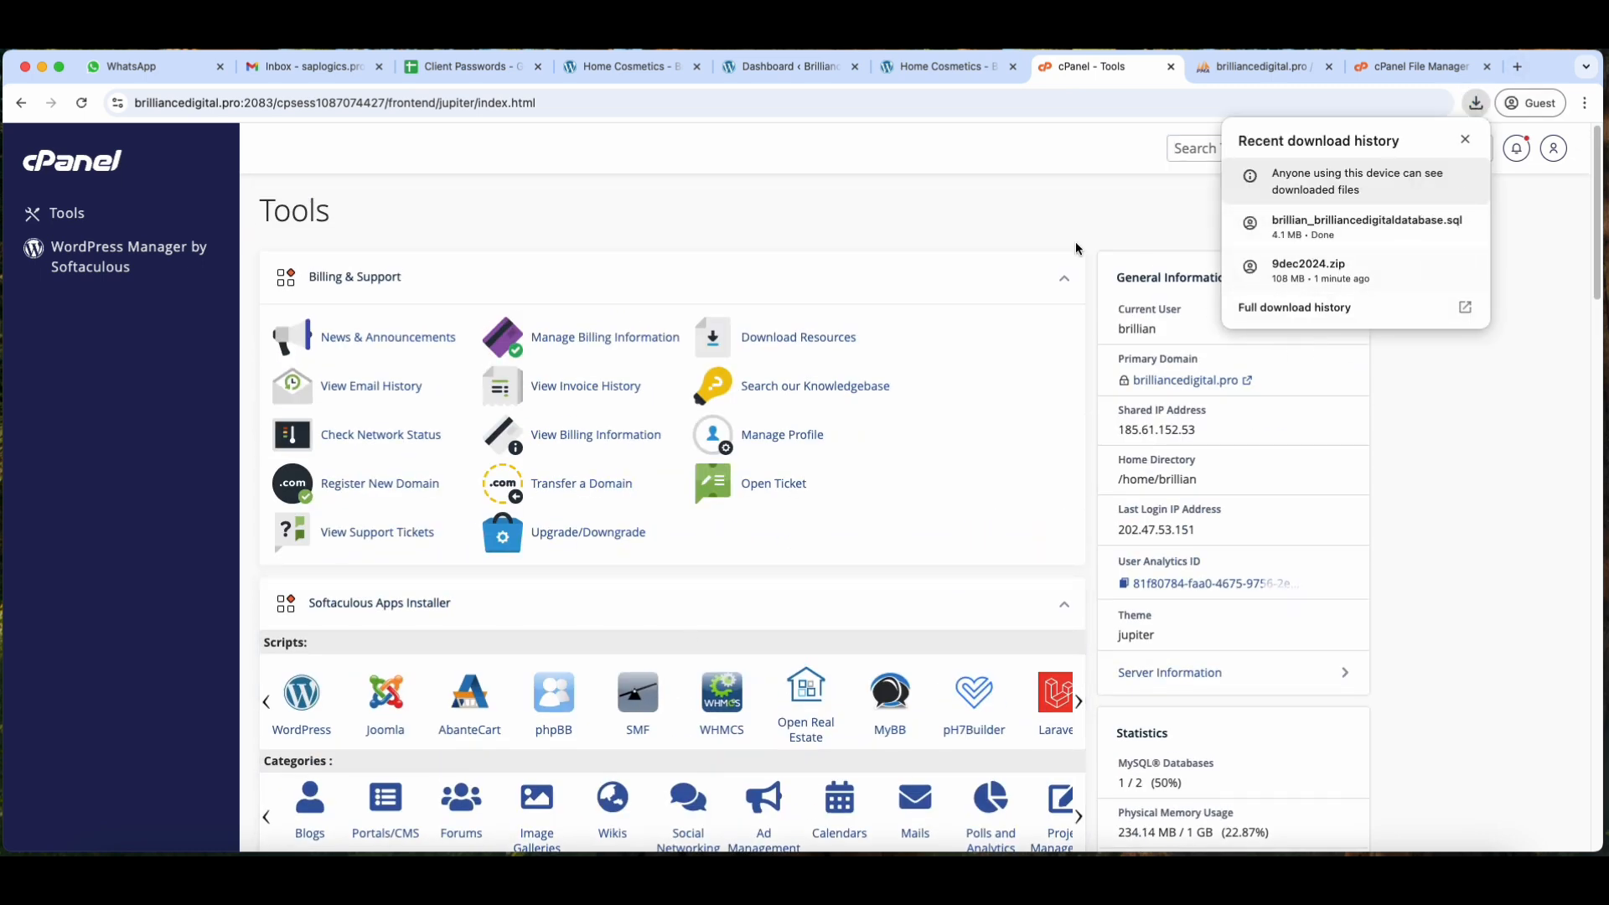
click(880, 245)
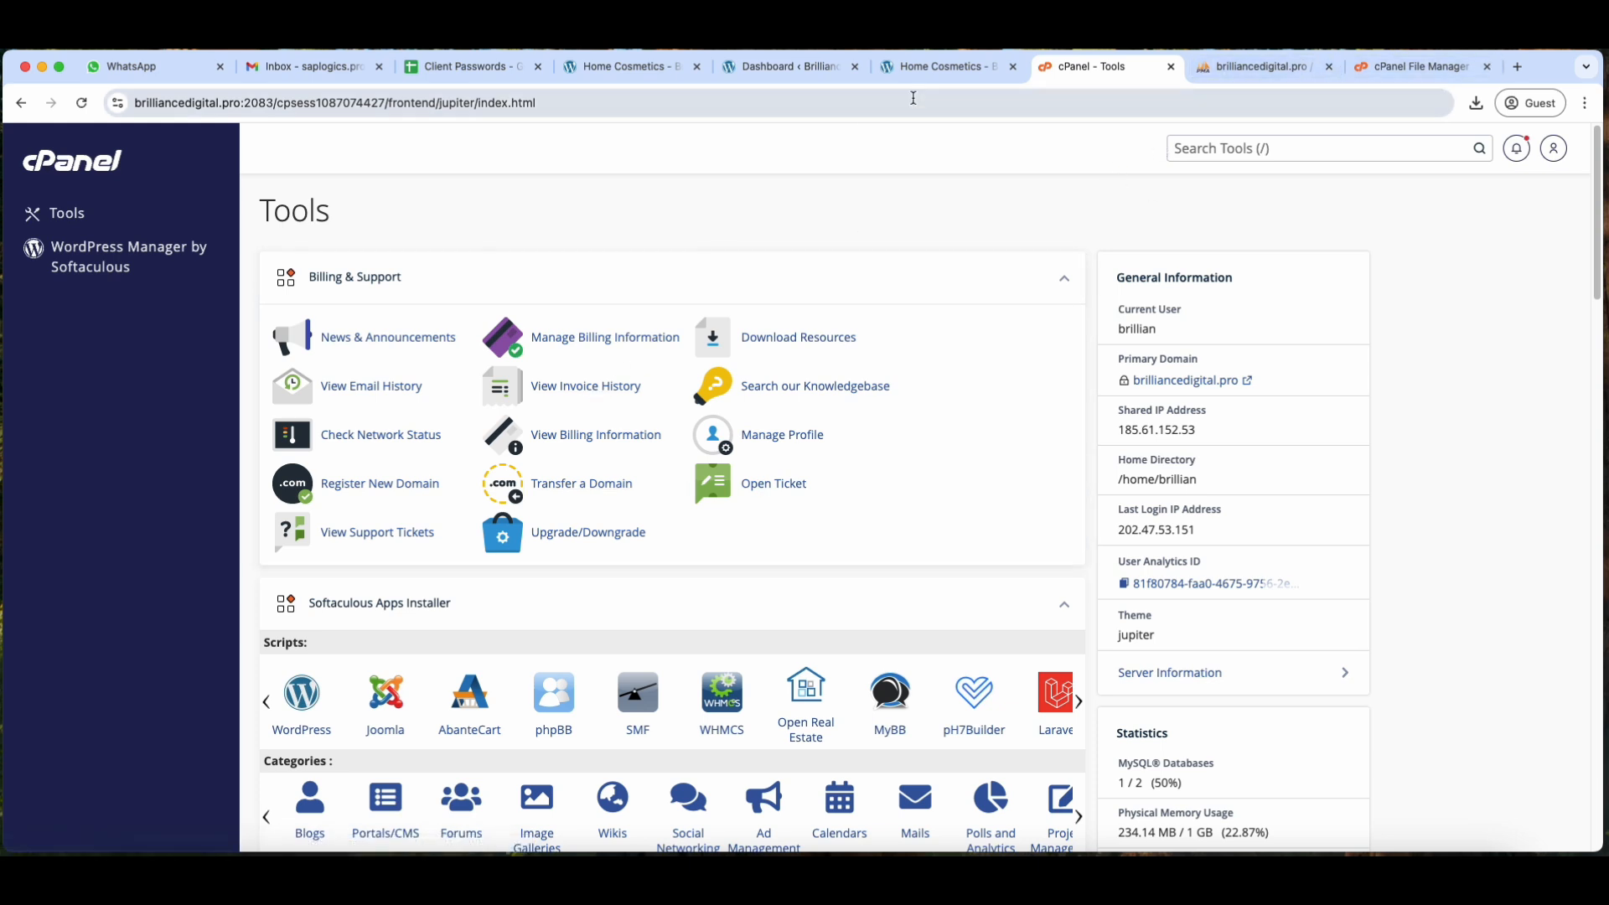
Review the brilliancedigital.pro homepage down to the featured products and check the recent downloads again
click(939, 67)
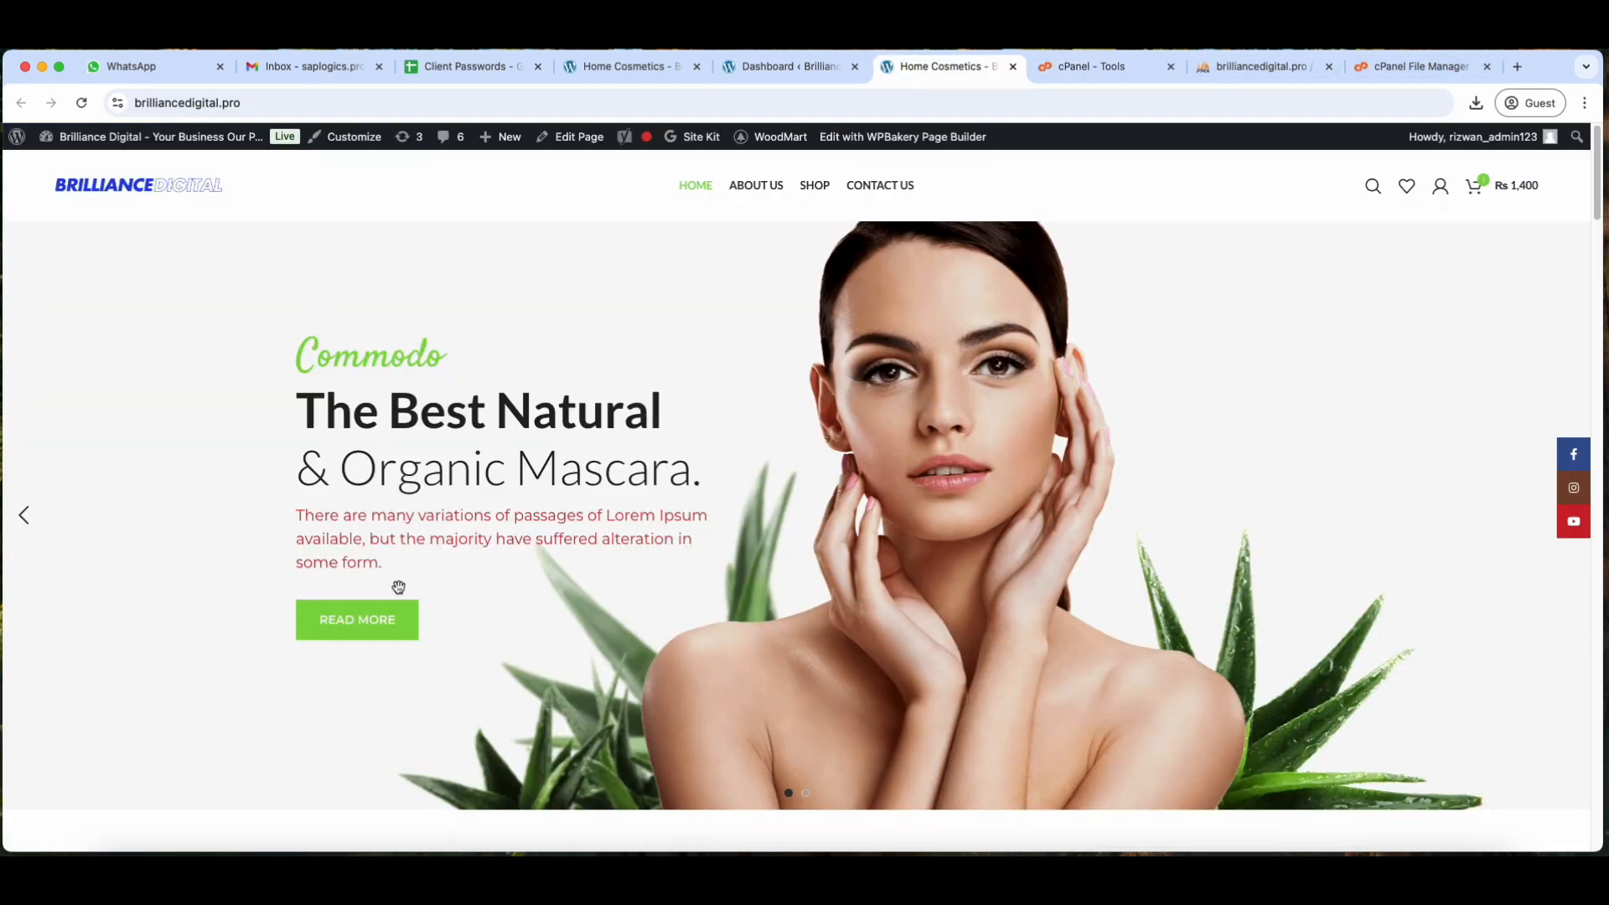
scroll(1159, 494, down, 10)
scroll(1159, 495, down, 3)
scroll(1002, 478, down, 4)
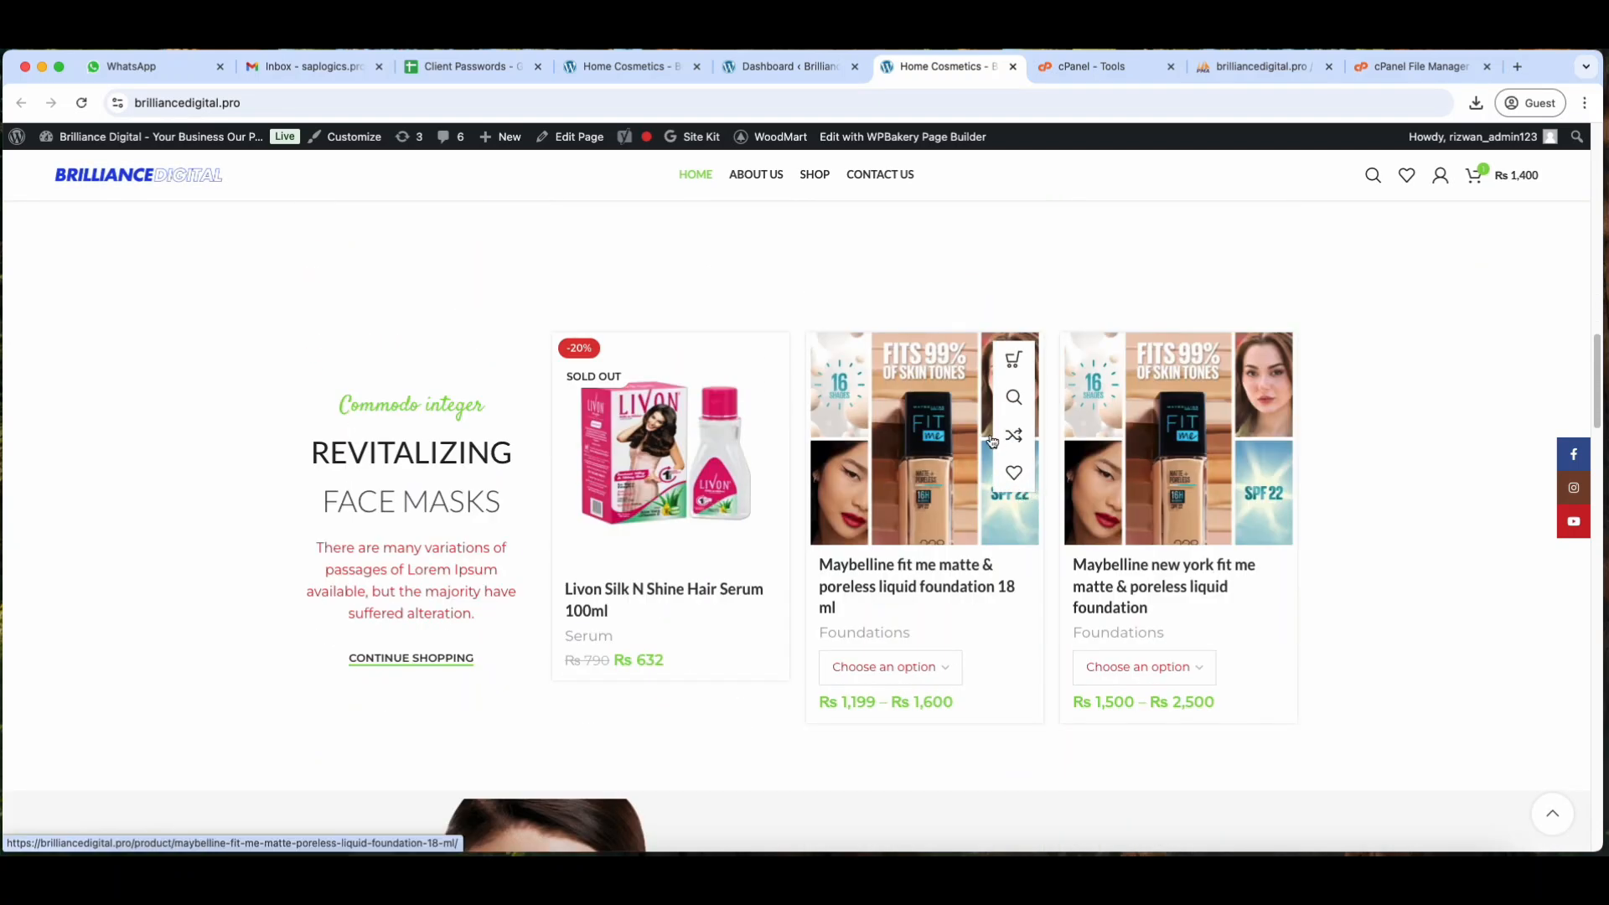
click(1472, 107)
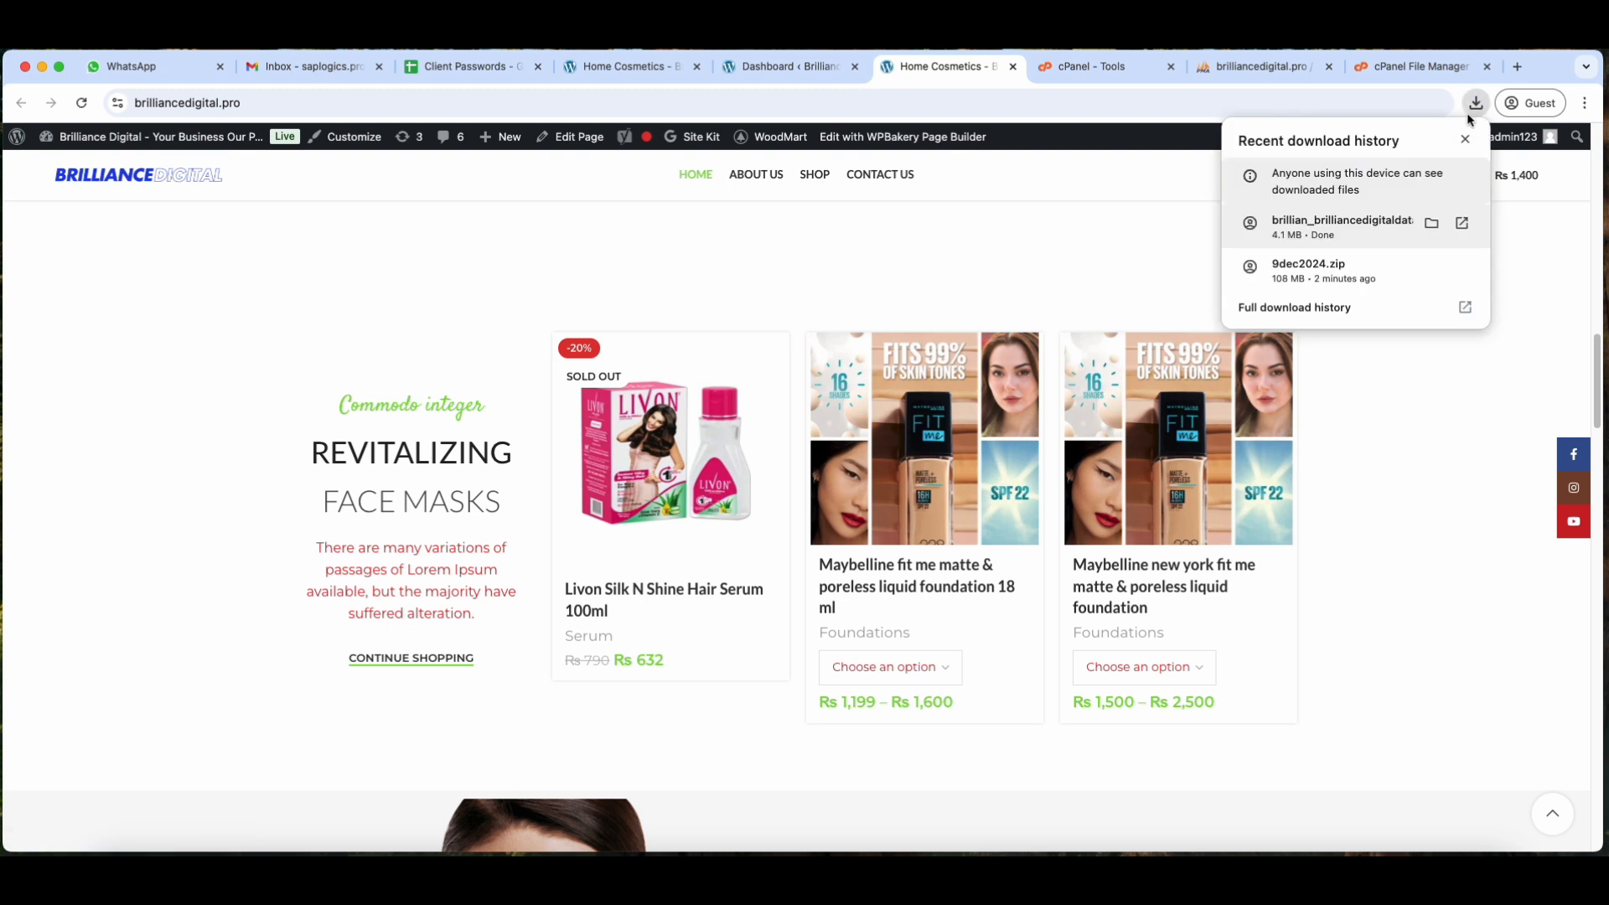
click(1472, 105)
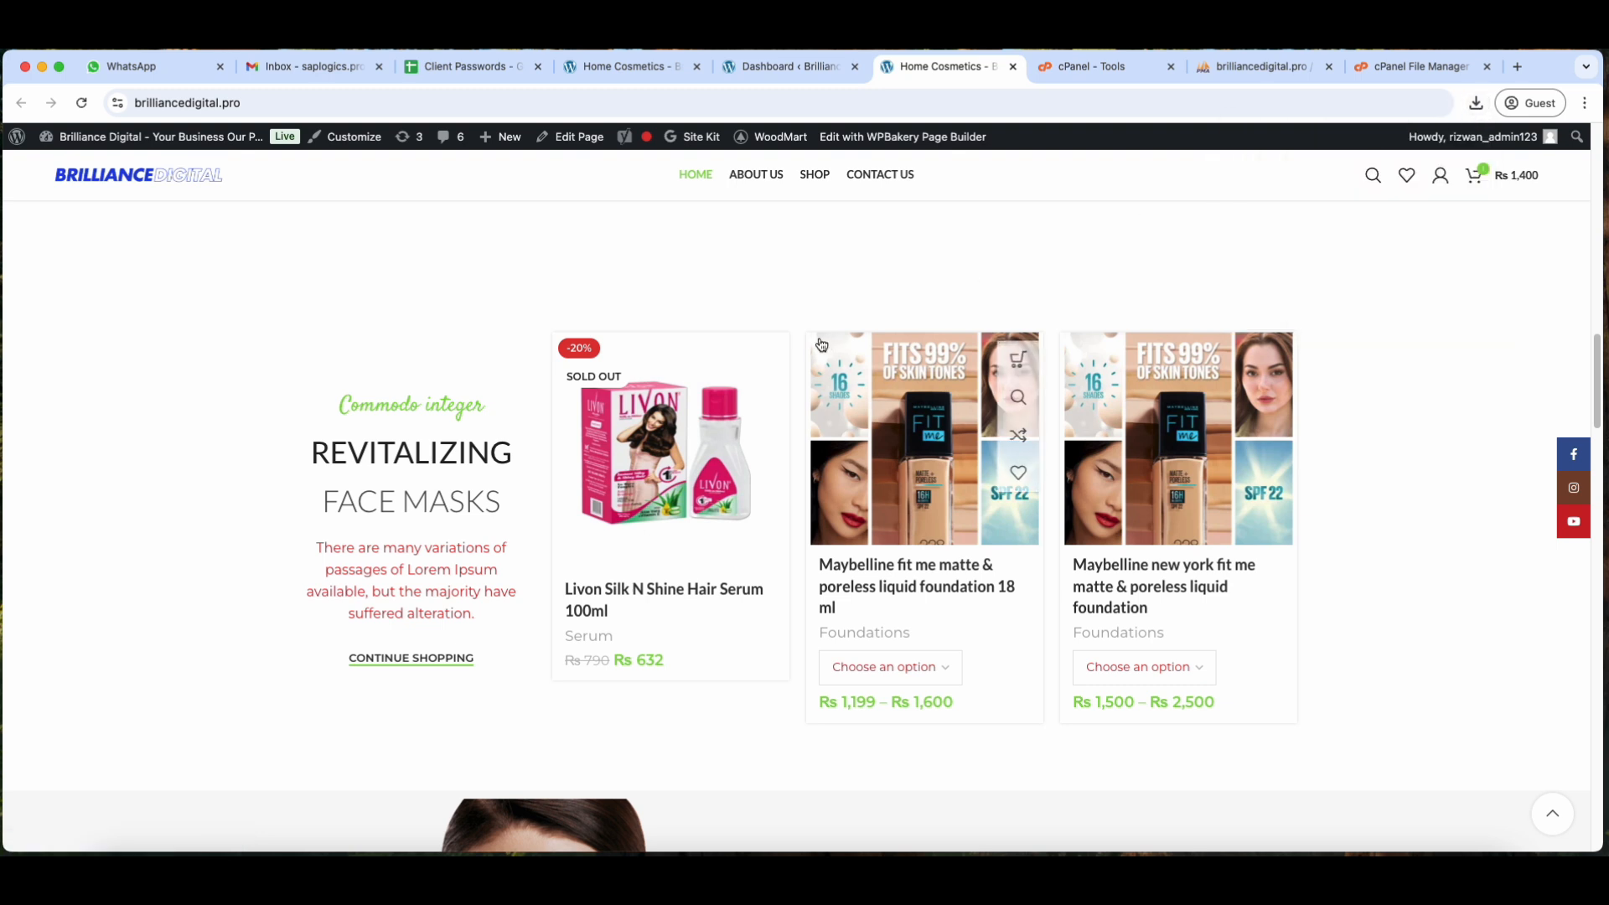
Close the old File Manager page, open File Manager again from the cPanel tools and go into the public_html folder
click(1094, 74)
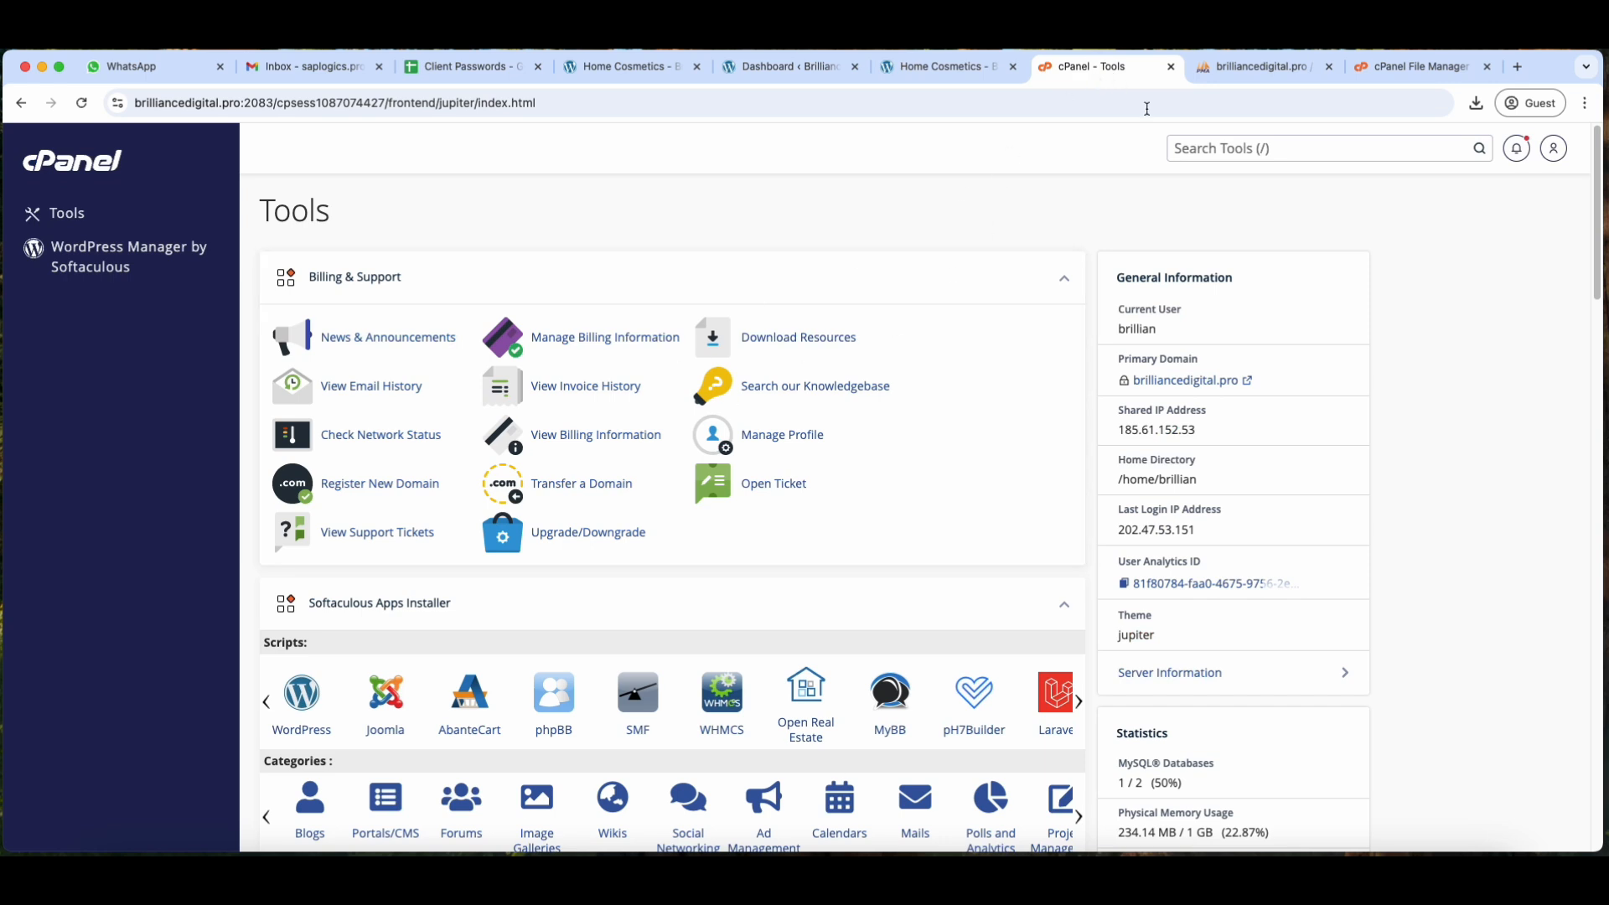
click(1488, 67)
scroll(405, 643, down, 7)
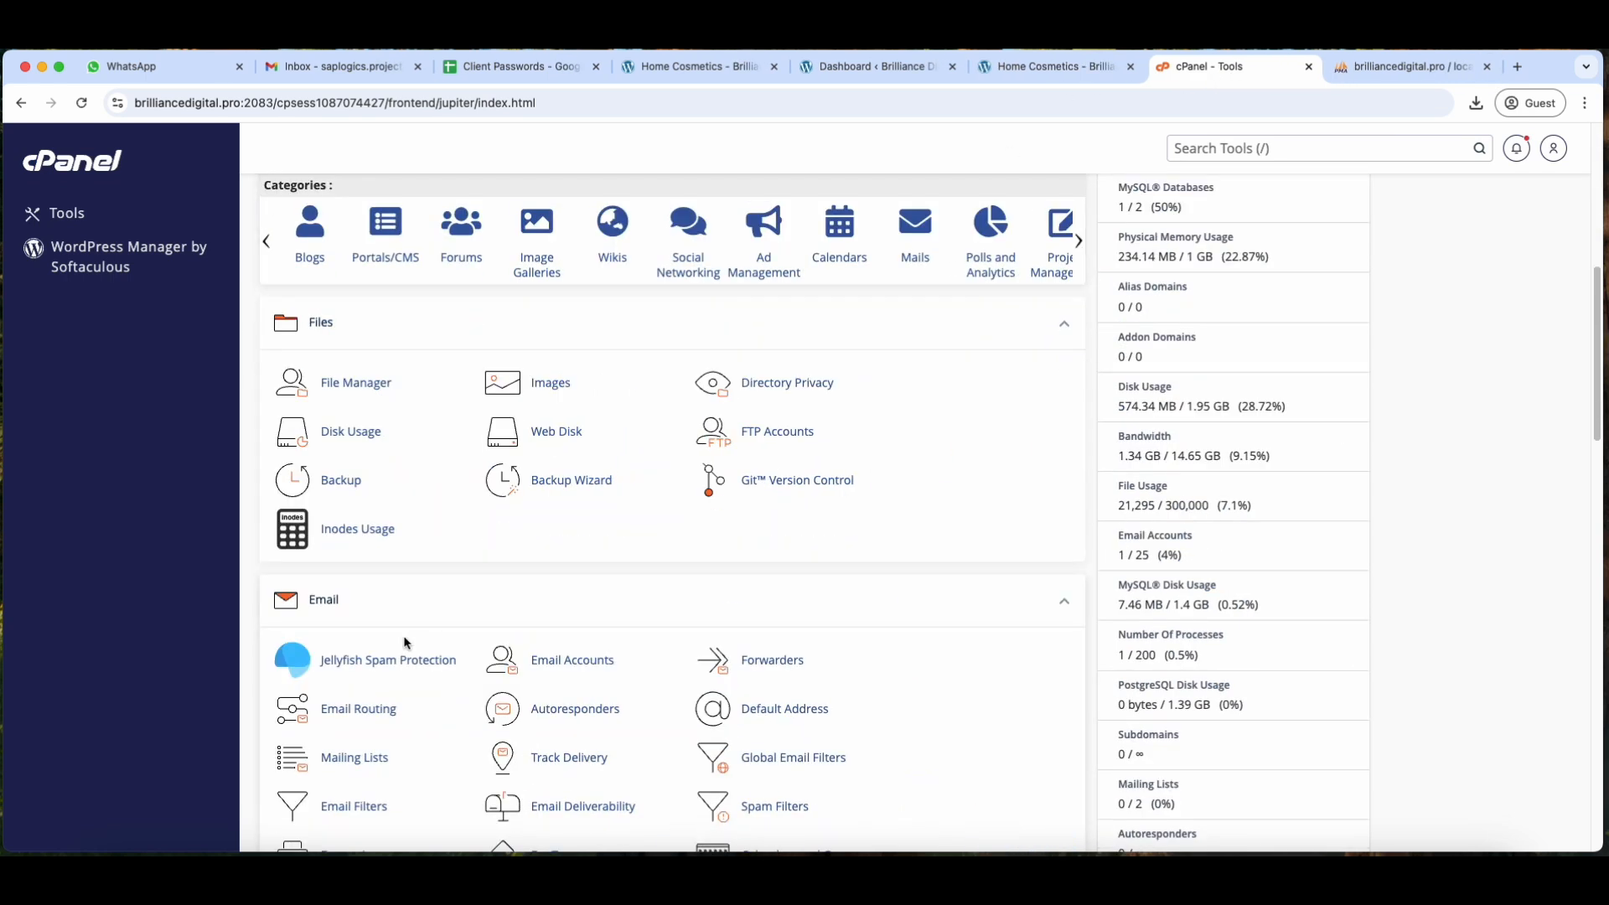
click(355, 384)
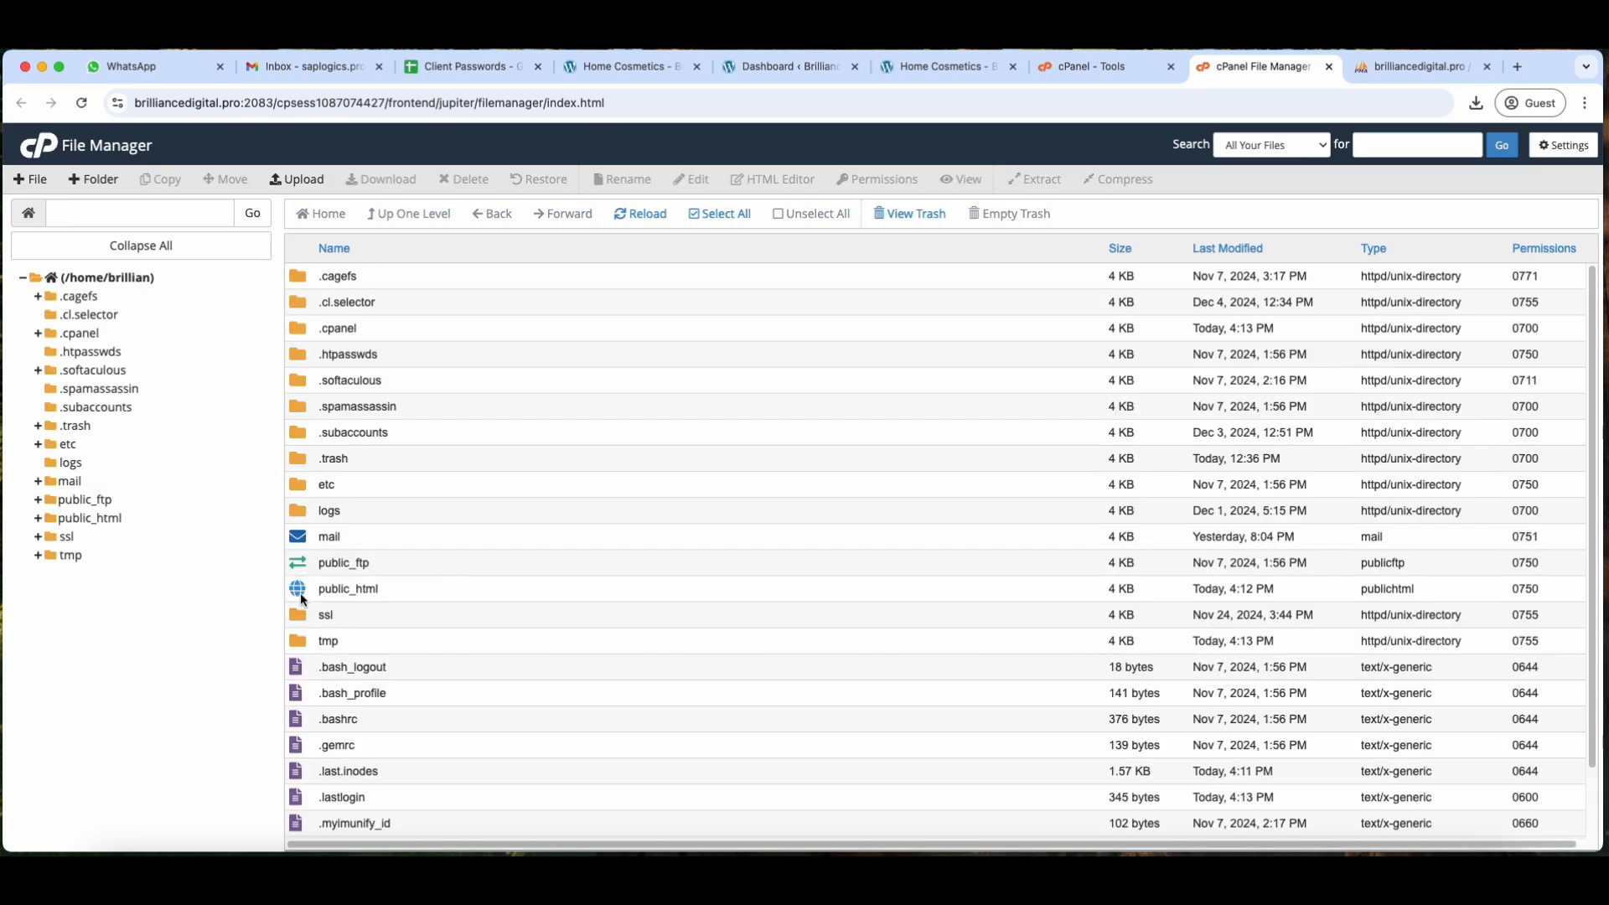
double_click(303, 596)
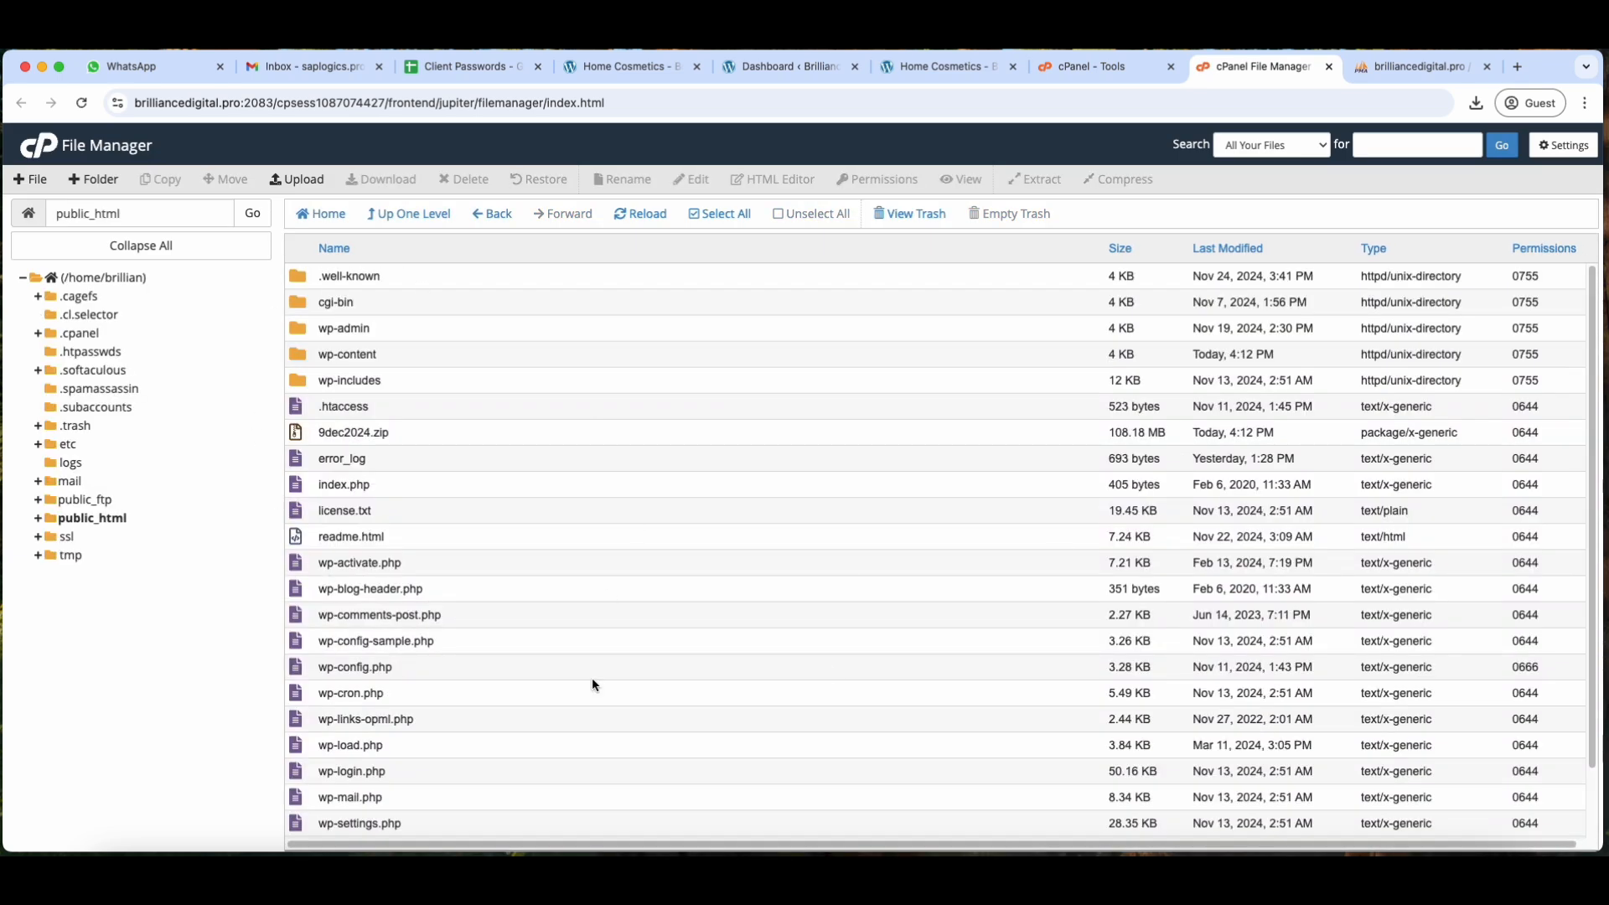
click(738, 219)
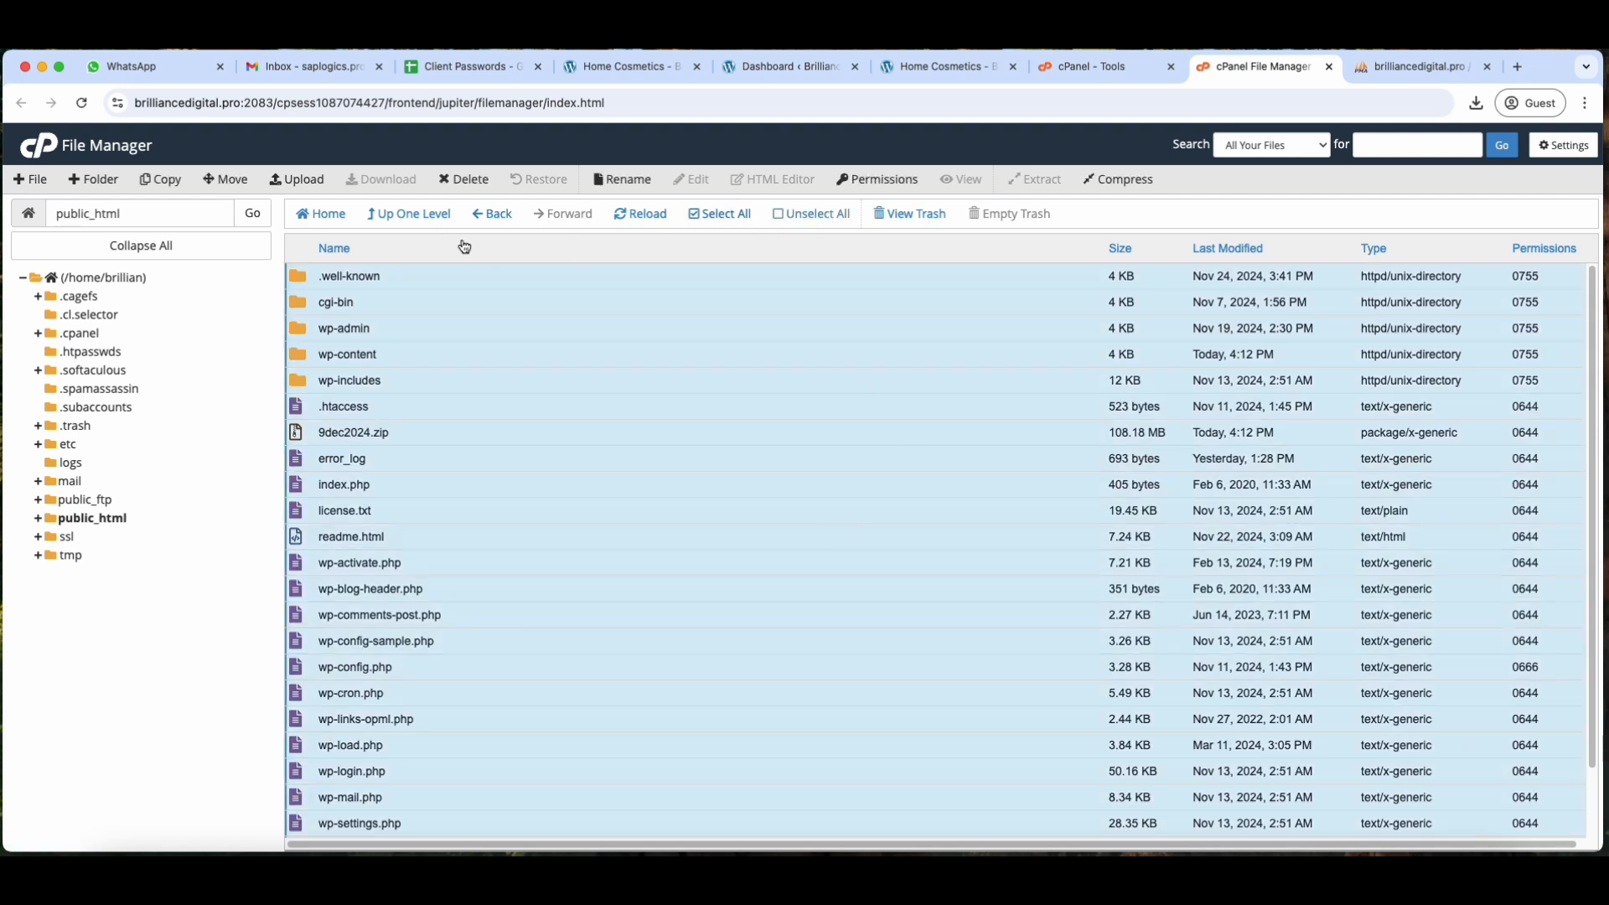
double_click(331, 433)
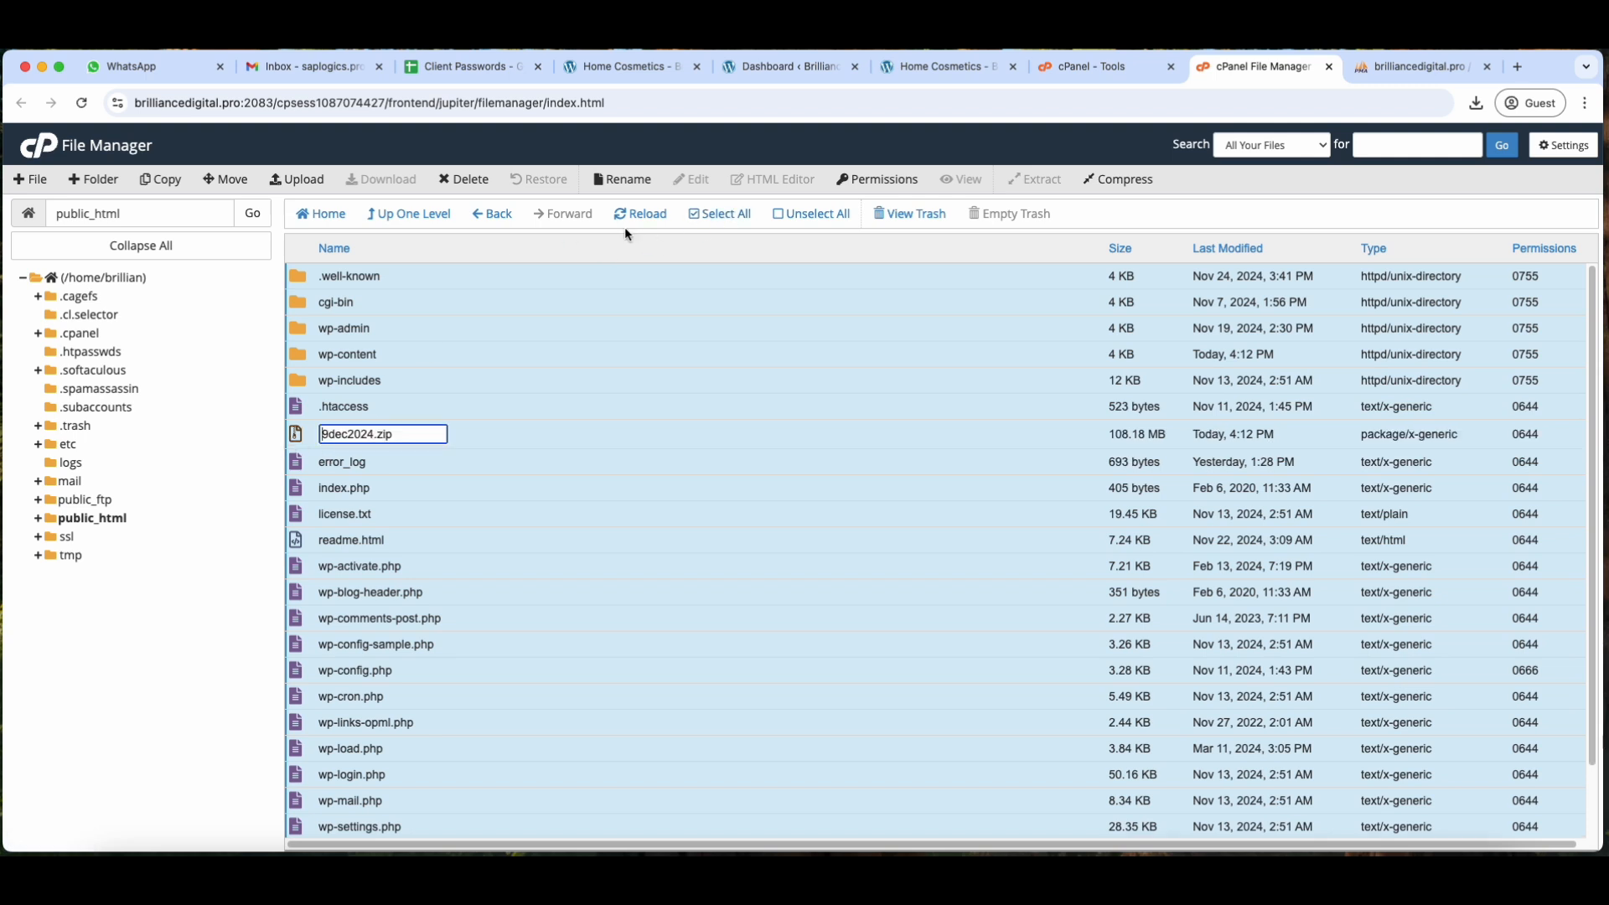
click(1170, 209)
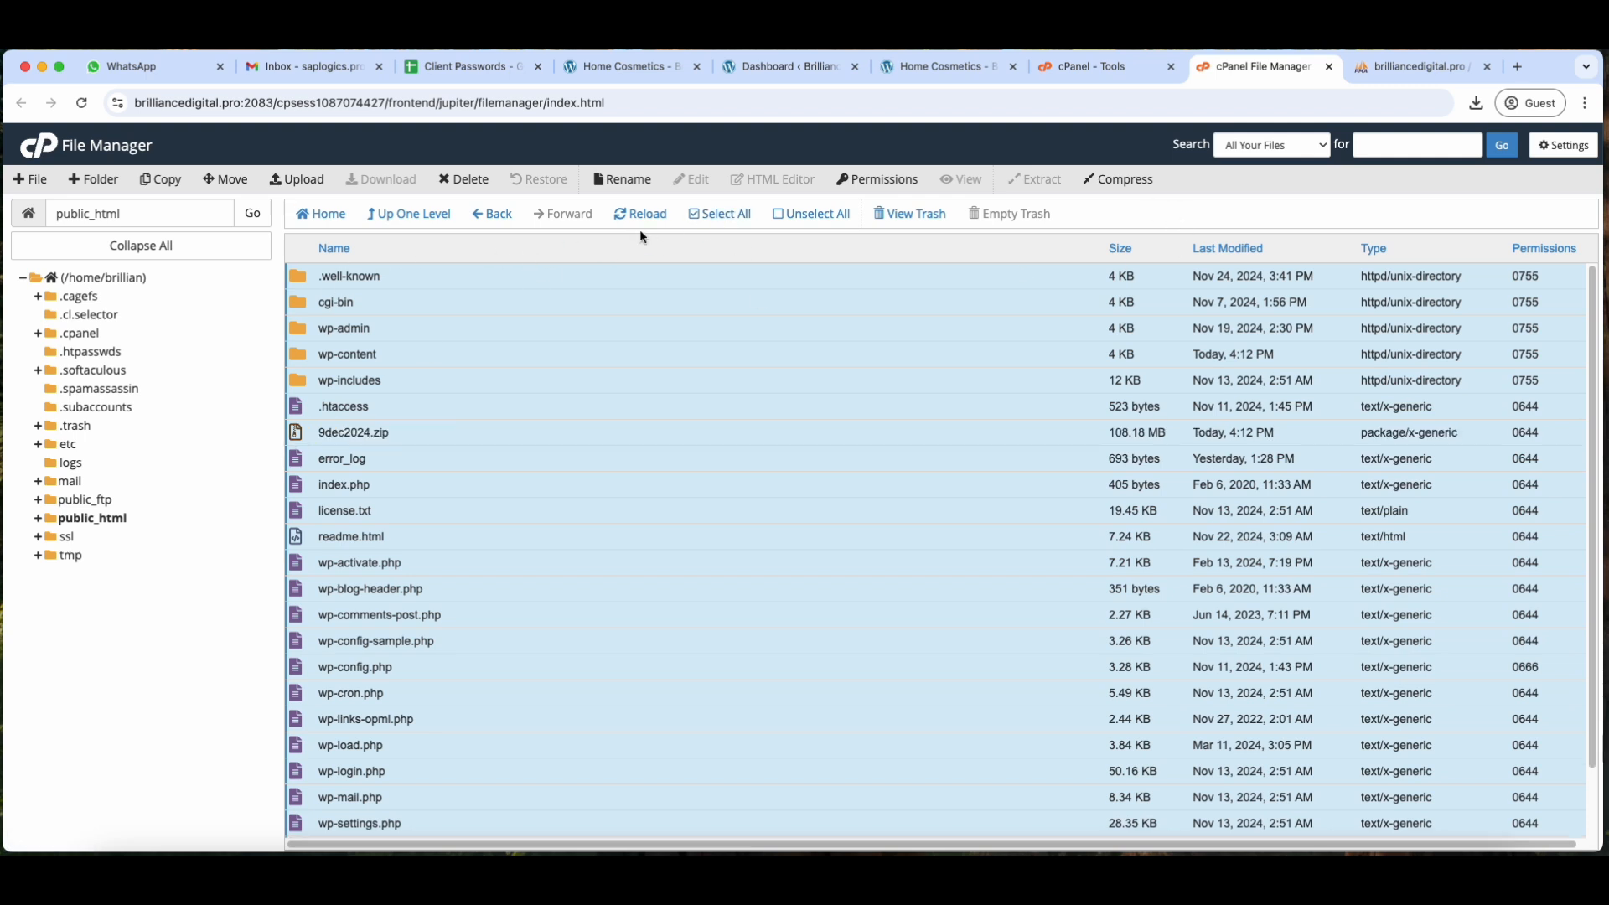
click(397, 359)
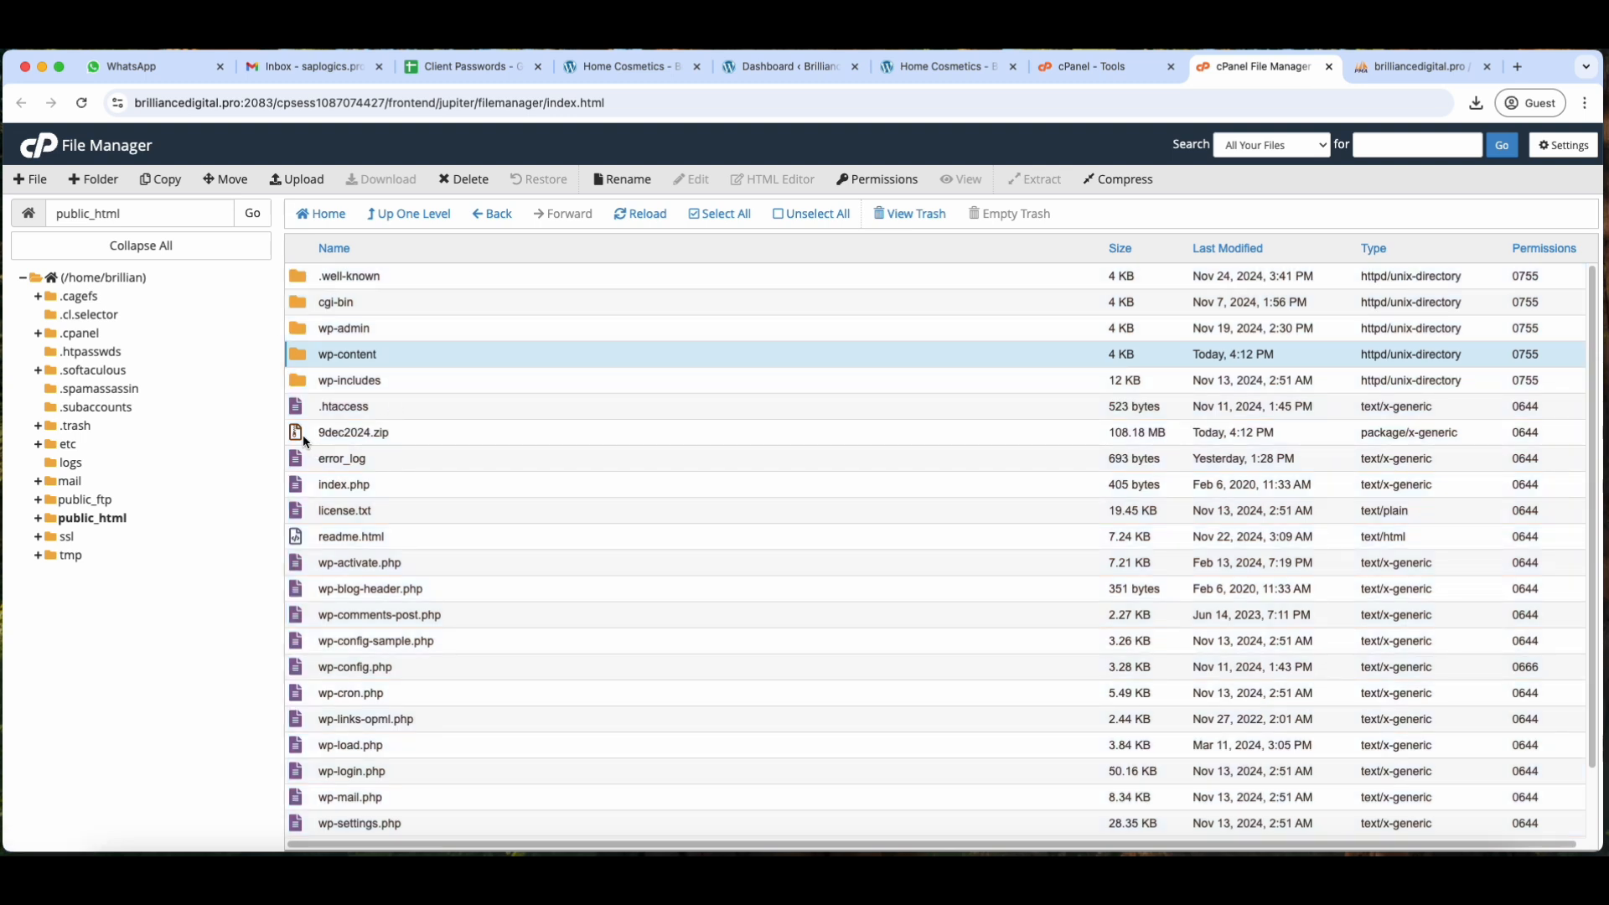
Permanently delete the 9dec2024.zip archive from public_html, skipping the trash, after checking that its backup is among the recent downloads
right_click(304, 441)
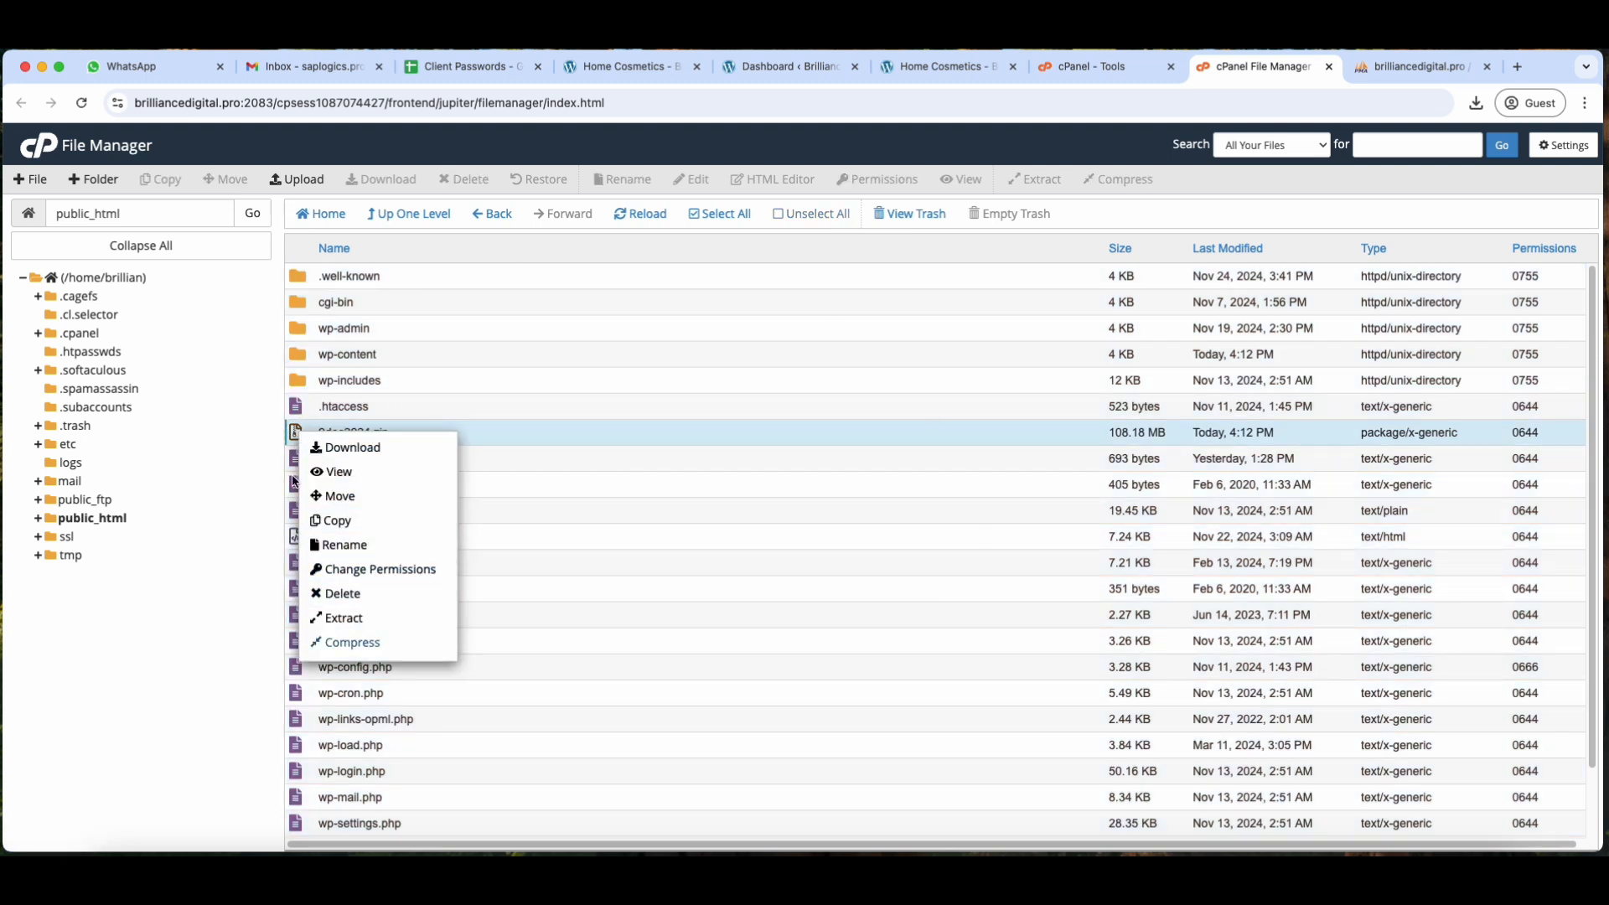
click(336, 593)
click(714, 498)
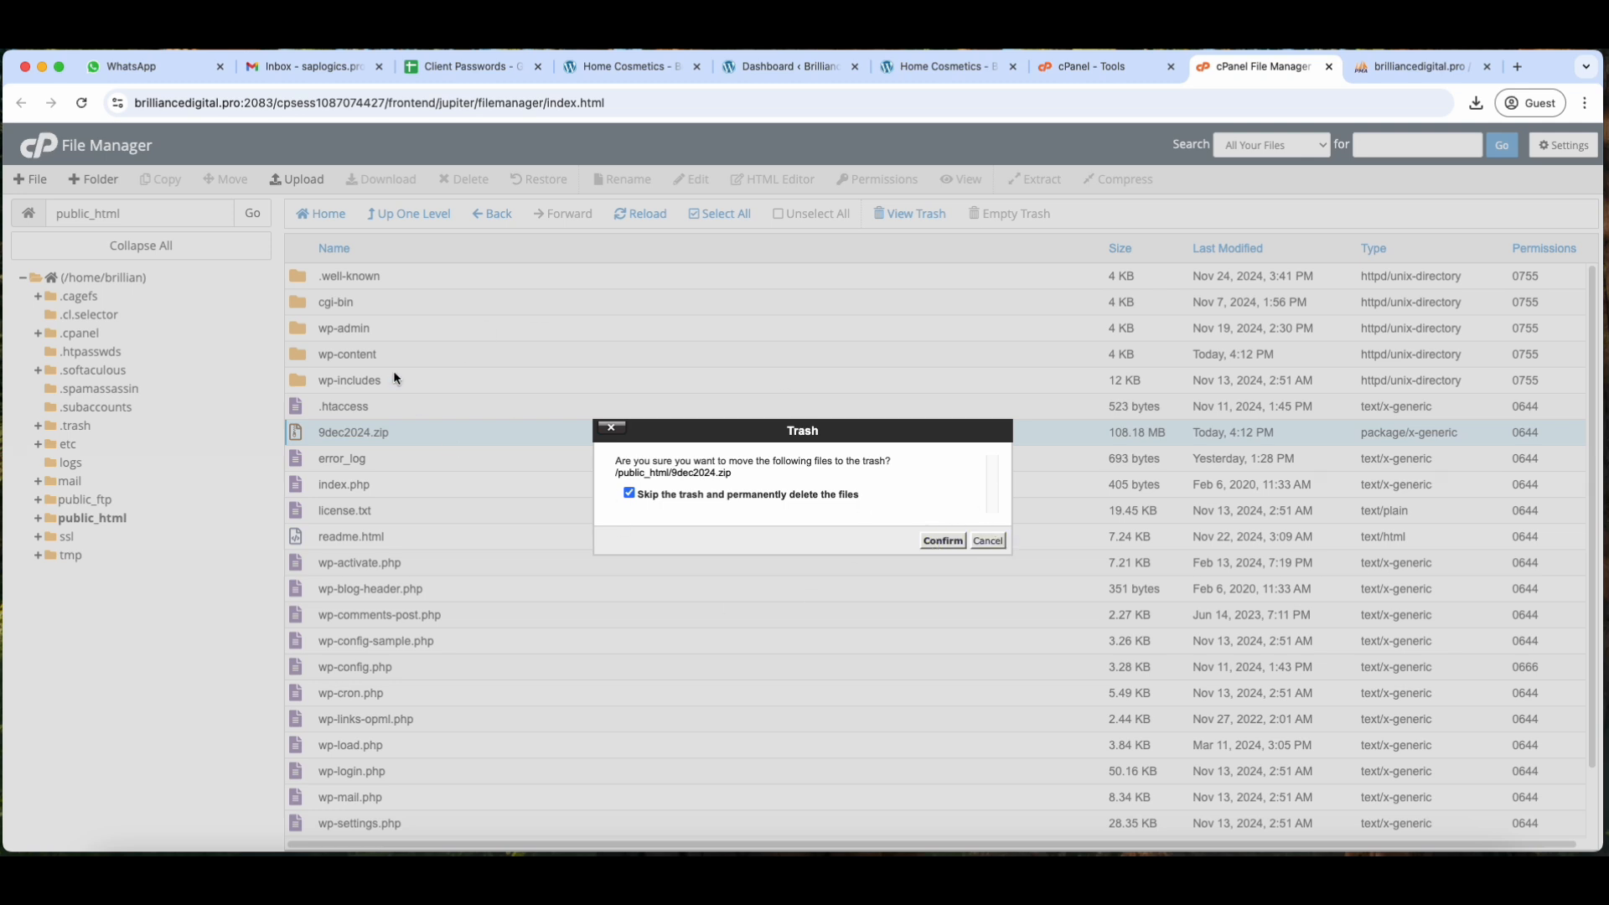
click(1476, 103)
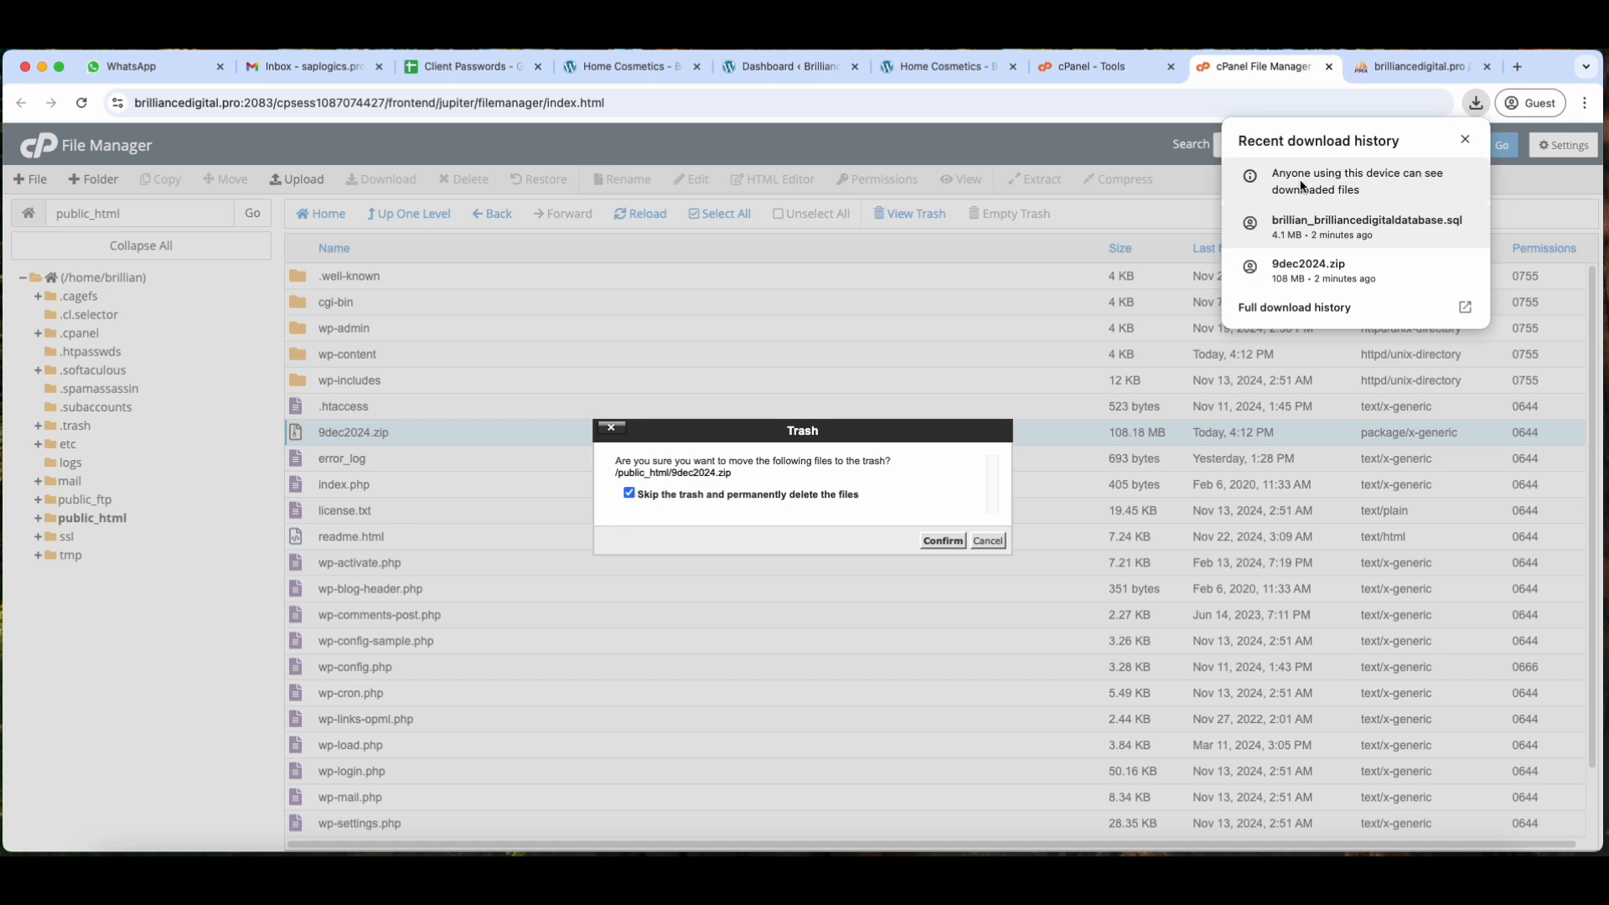
click(859, 460)
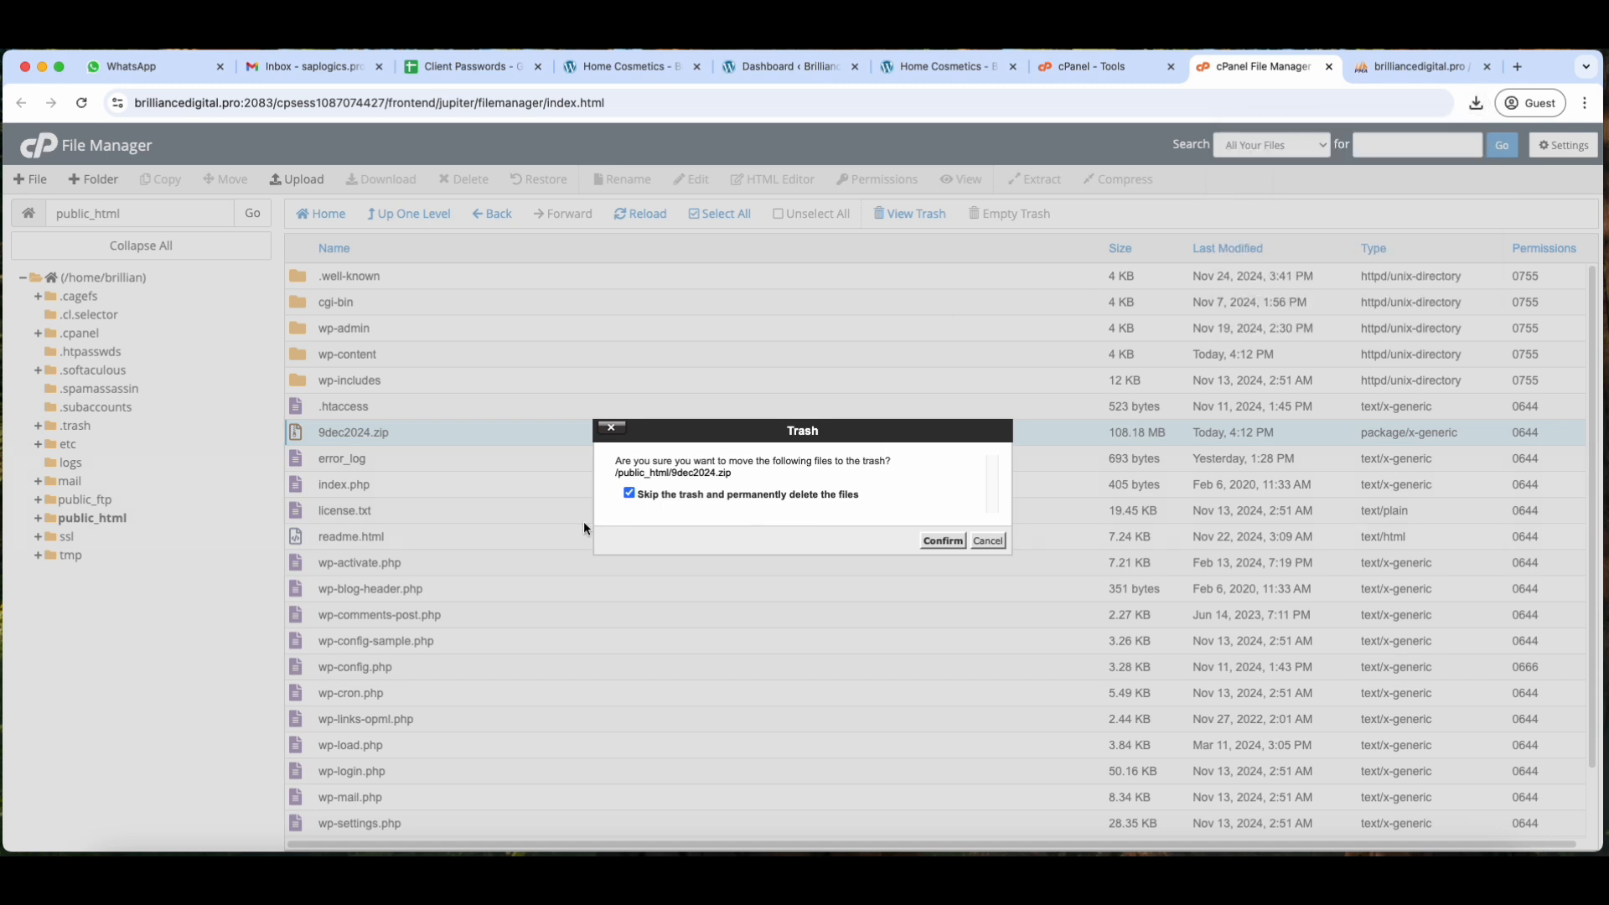
click(930, 542)
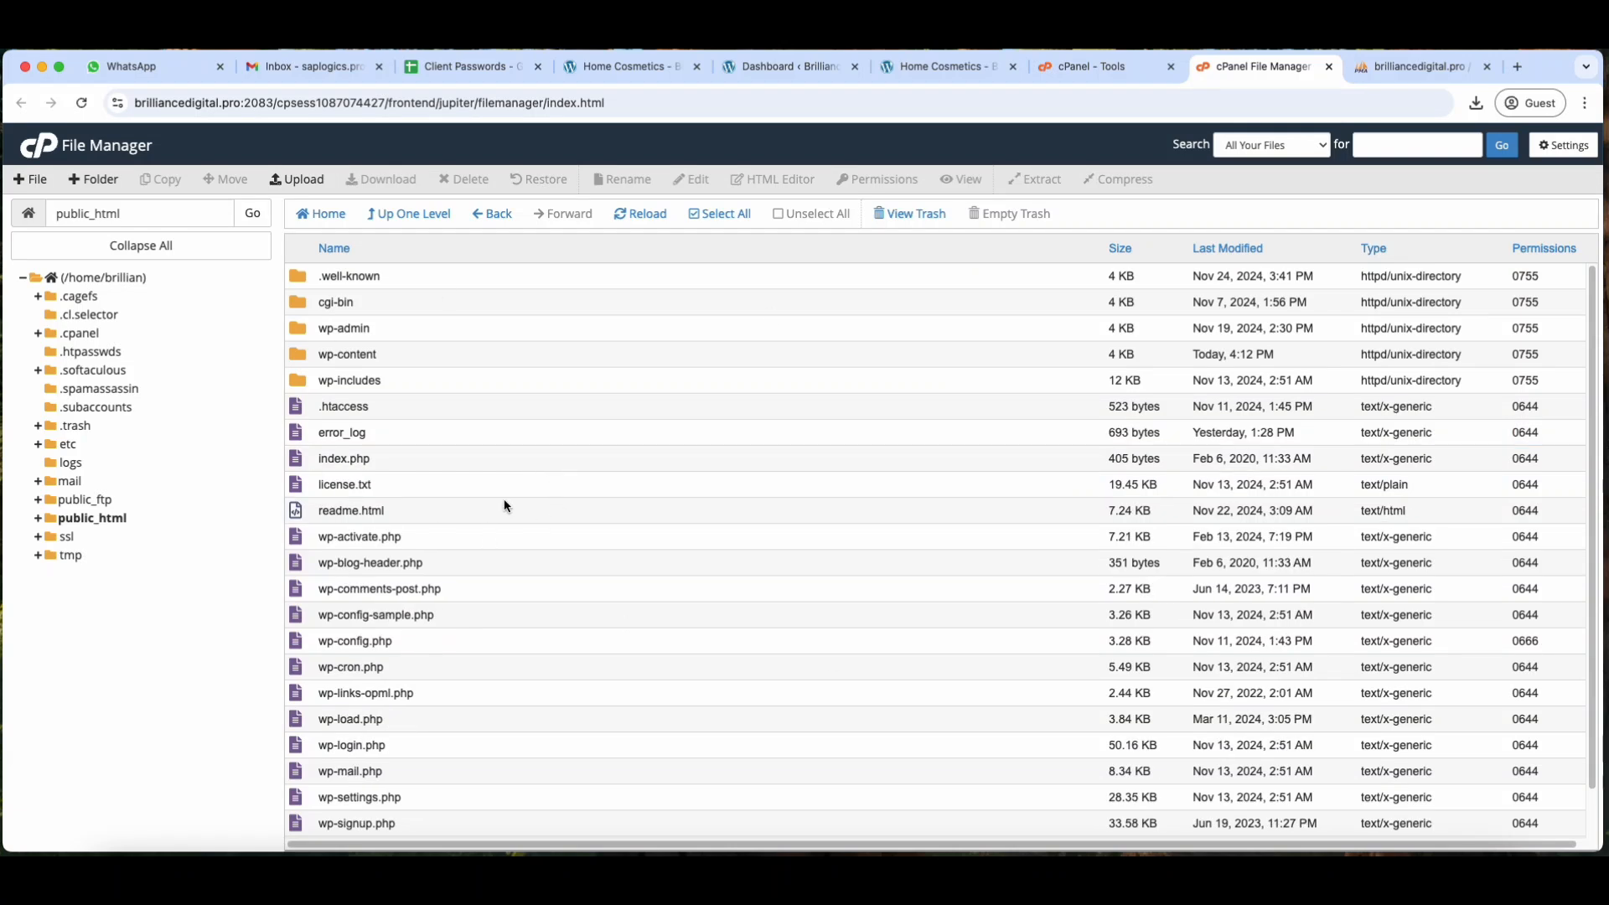
Look over the brilliancedigital.pro homepage from the products down to the blog posts
scroll(803, 482, down, 1)
scroll(905, 528, up, 1)
click(938, 66)
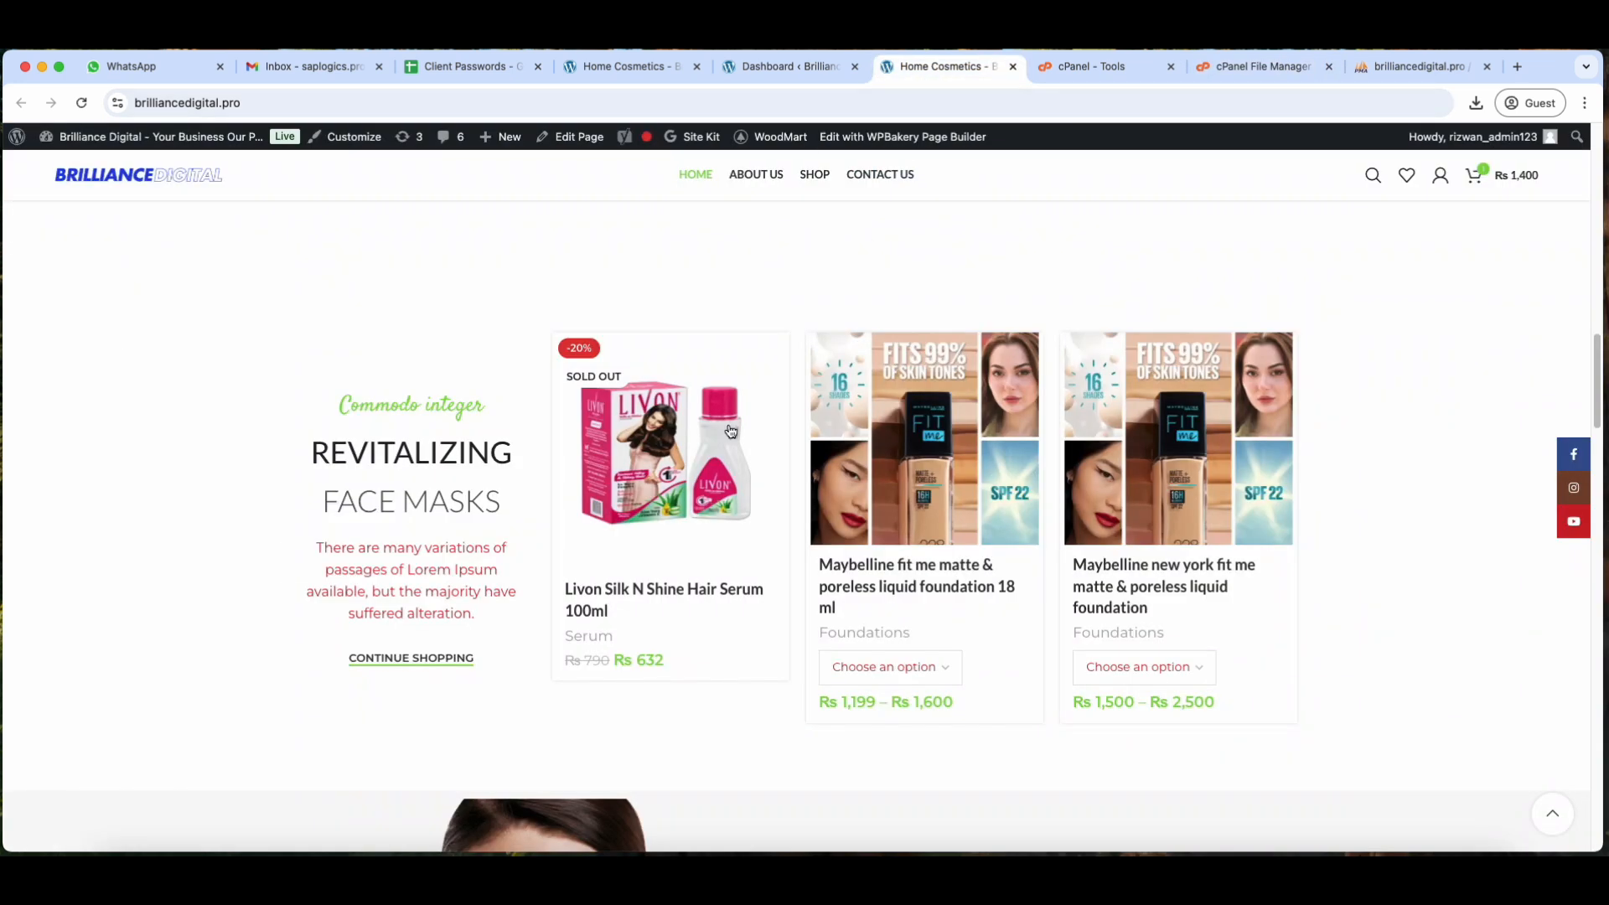
scroll(386, 466, down, 10)
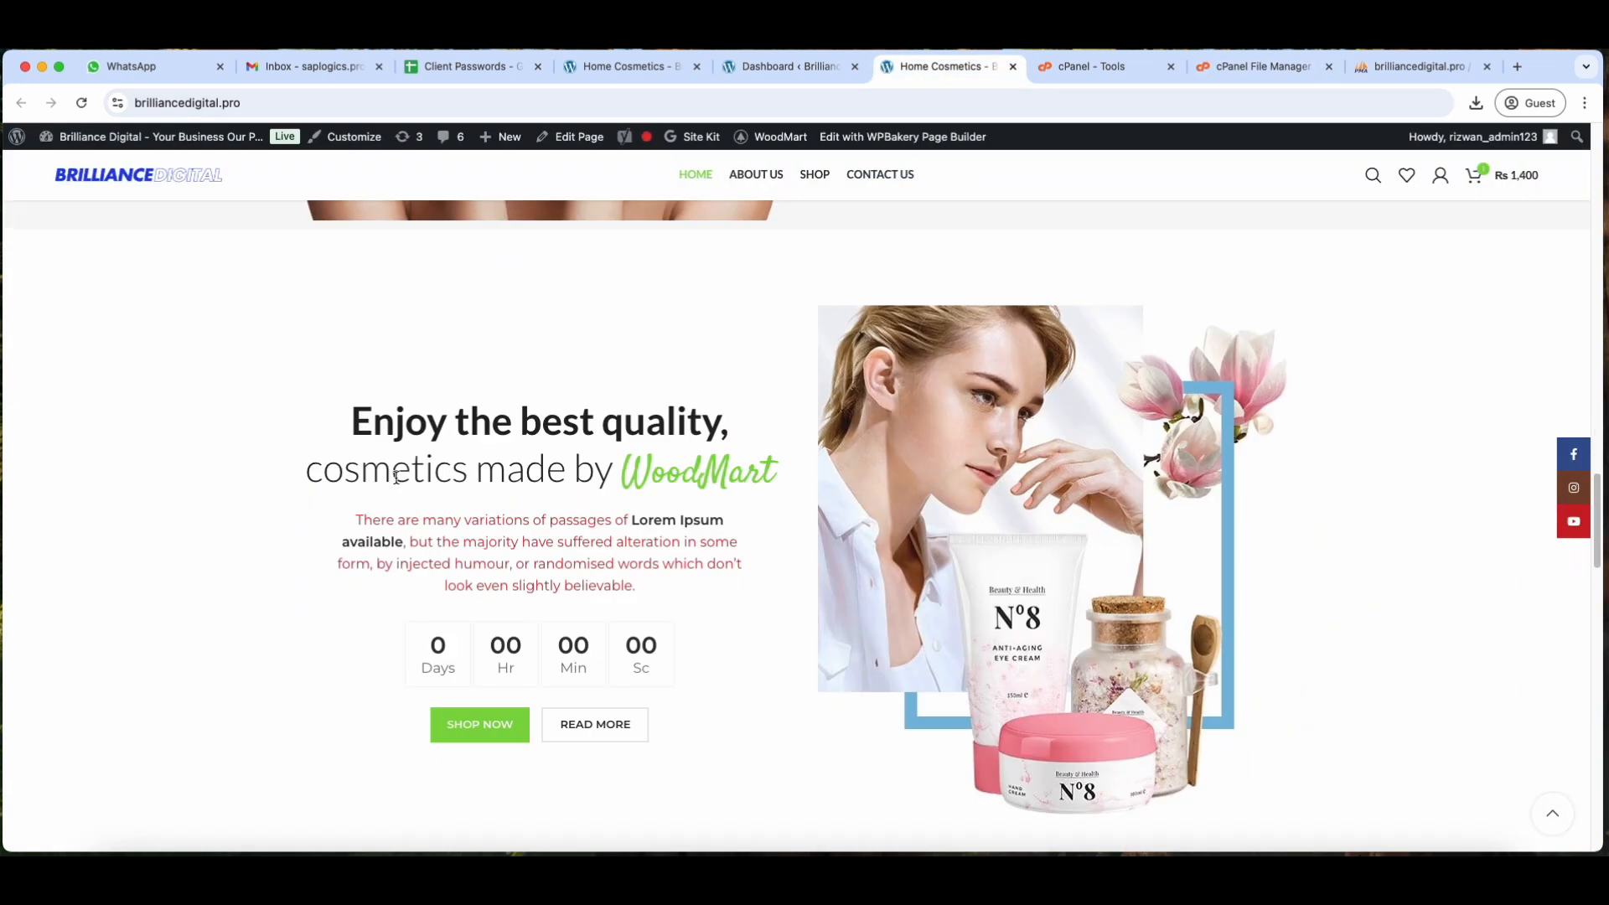
scroll(396, 476, down, 10)
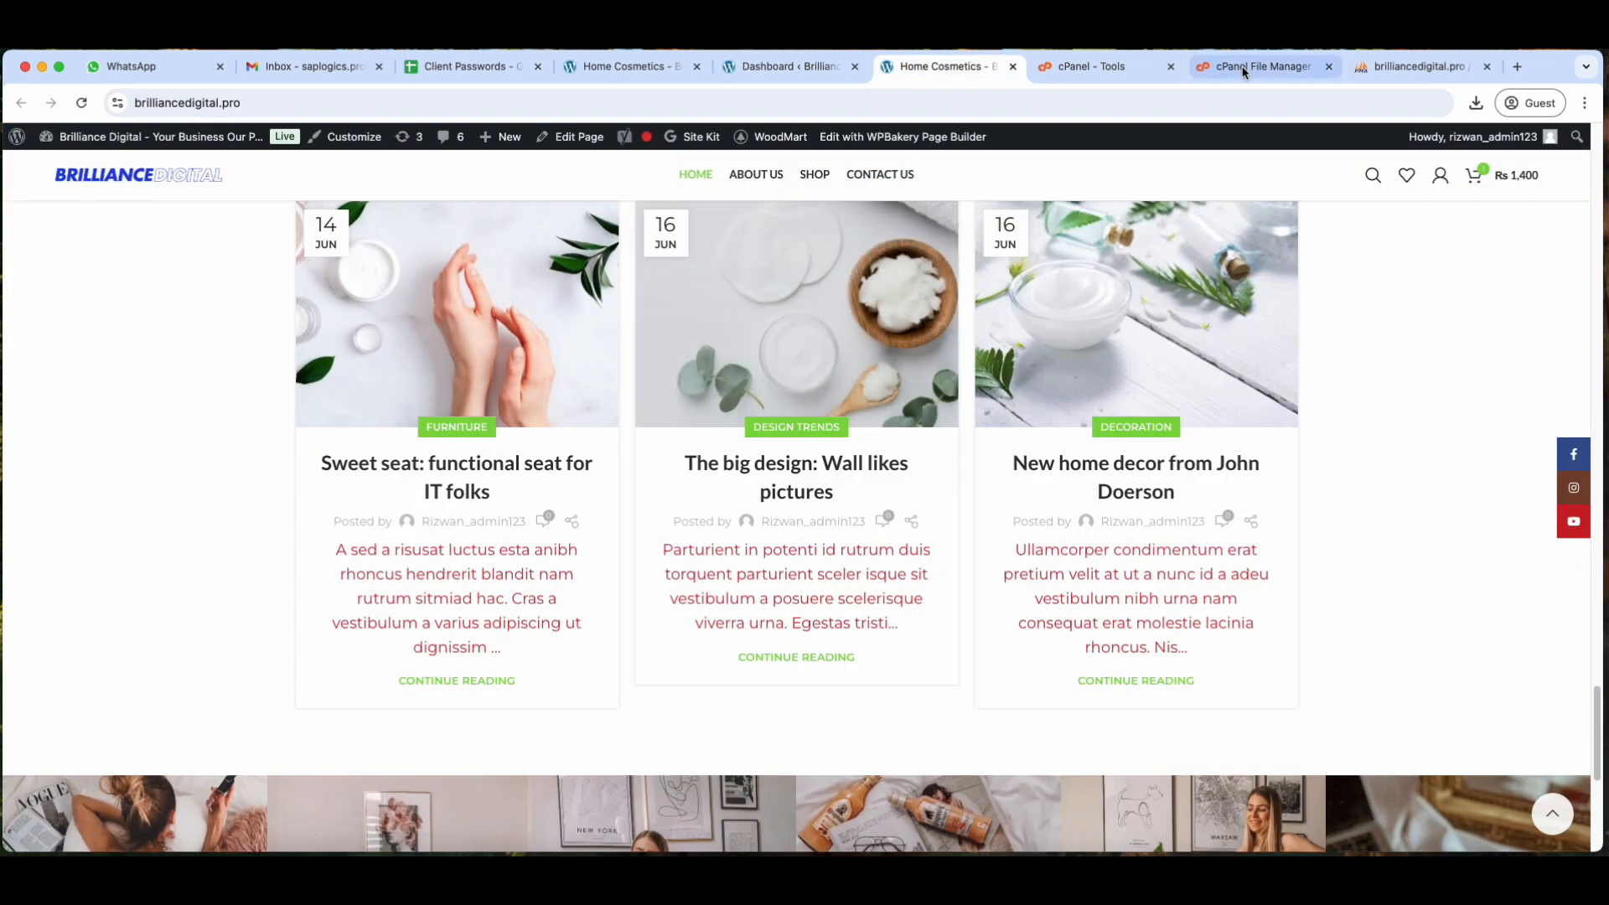
Return to File Manager and delete all files and folders in public_html
click(1282, 74)
scroll(780, 436, down, 2)
scroll(776, 469, up, 2)
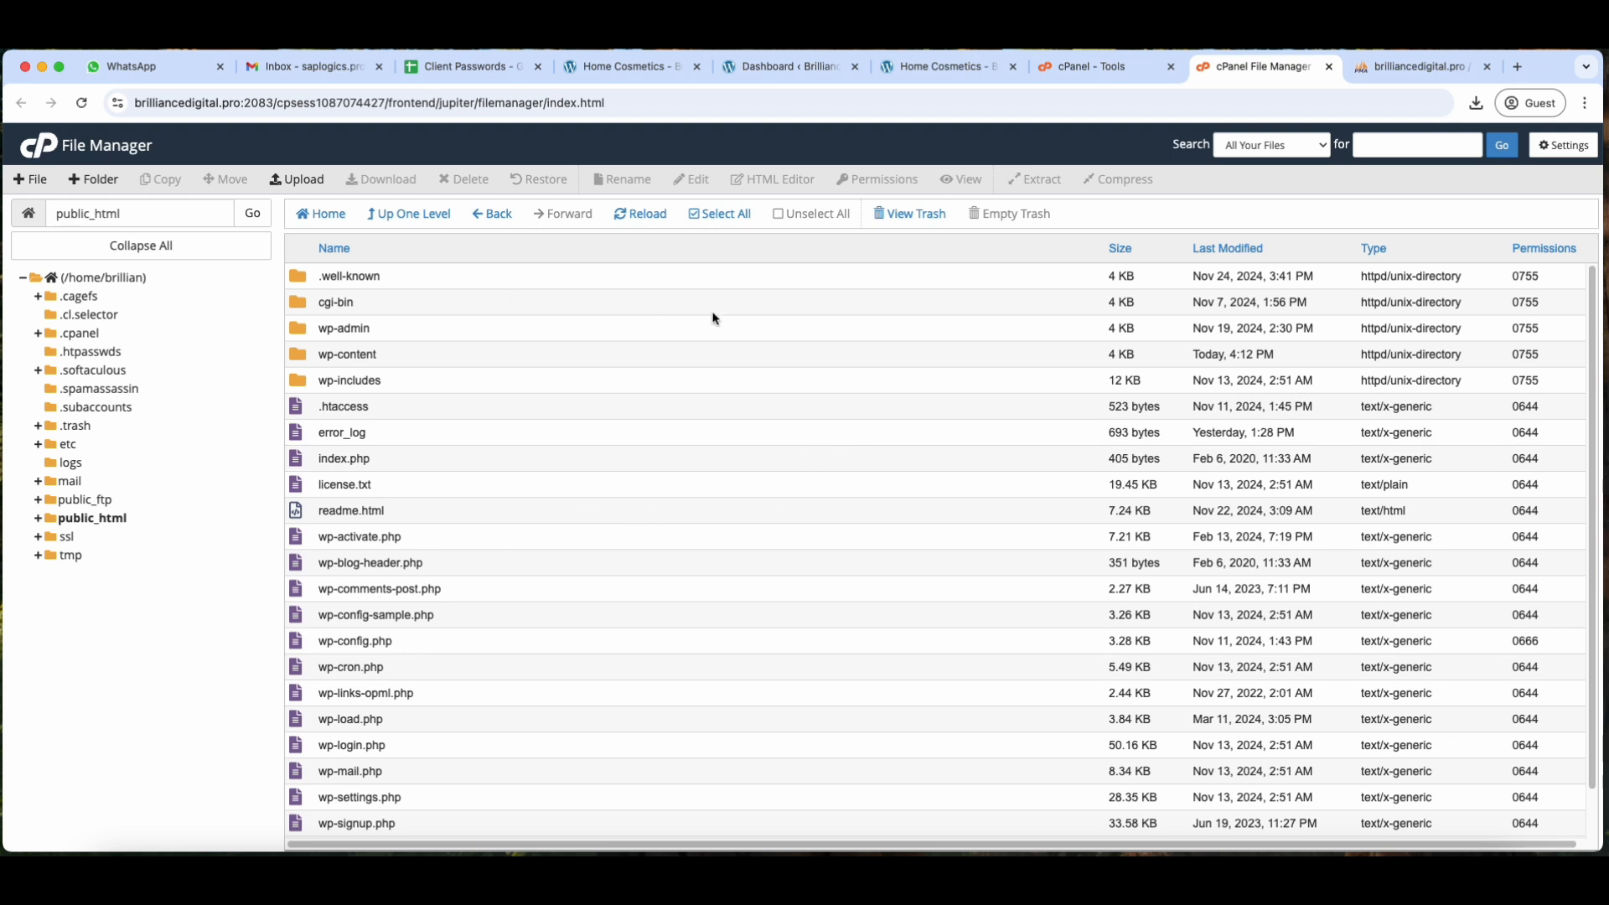
click(704, 217)
click(459, 182)
click(944, 615)
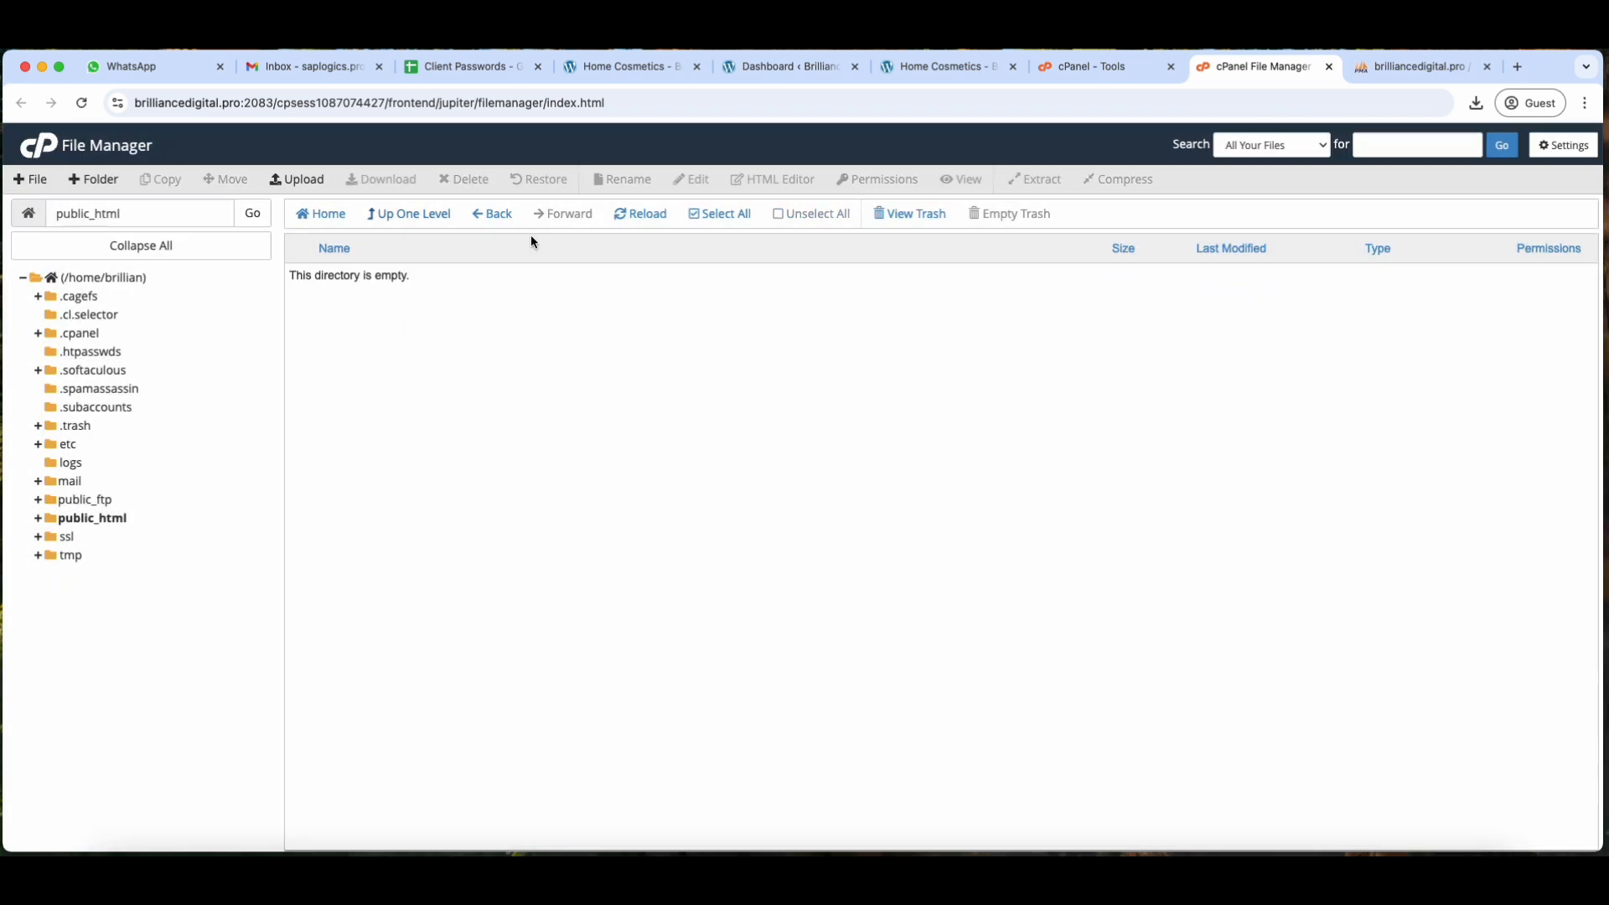
Reload brilliancedigital.pro to check how the site responds without its files
click(931, 66)
click(888, 99)
key(Return)
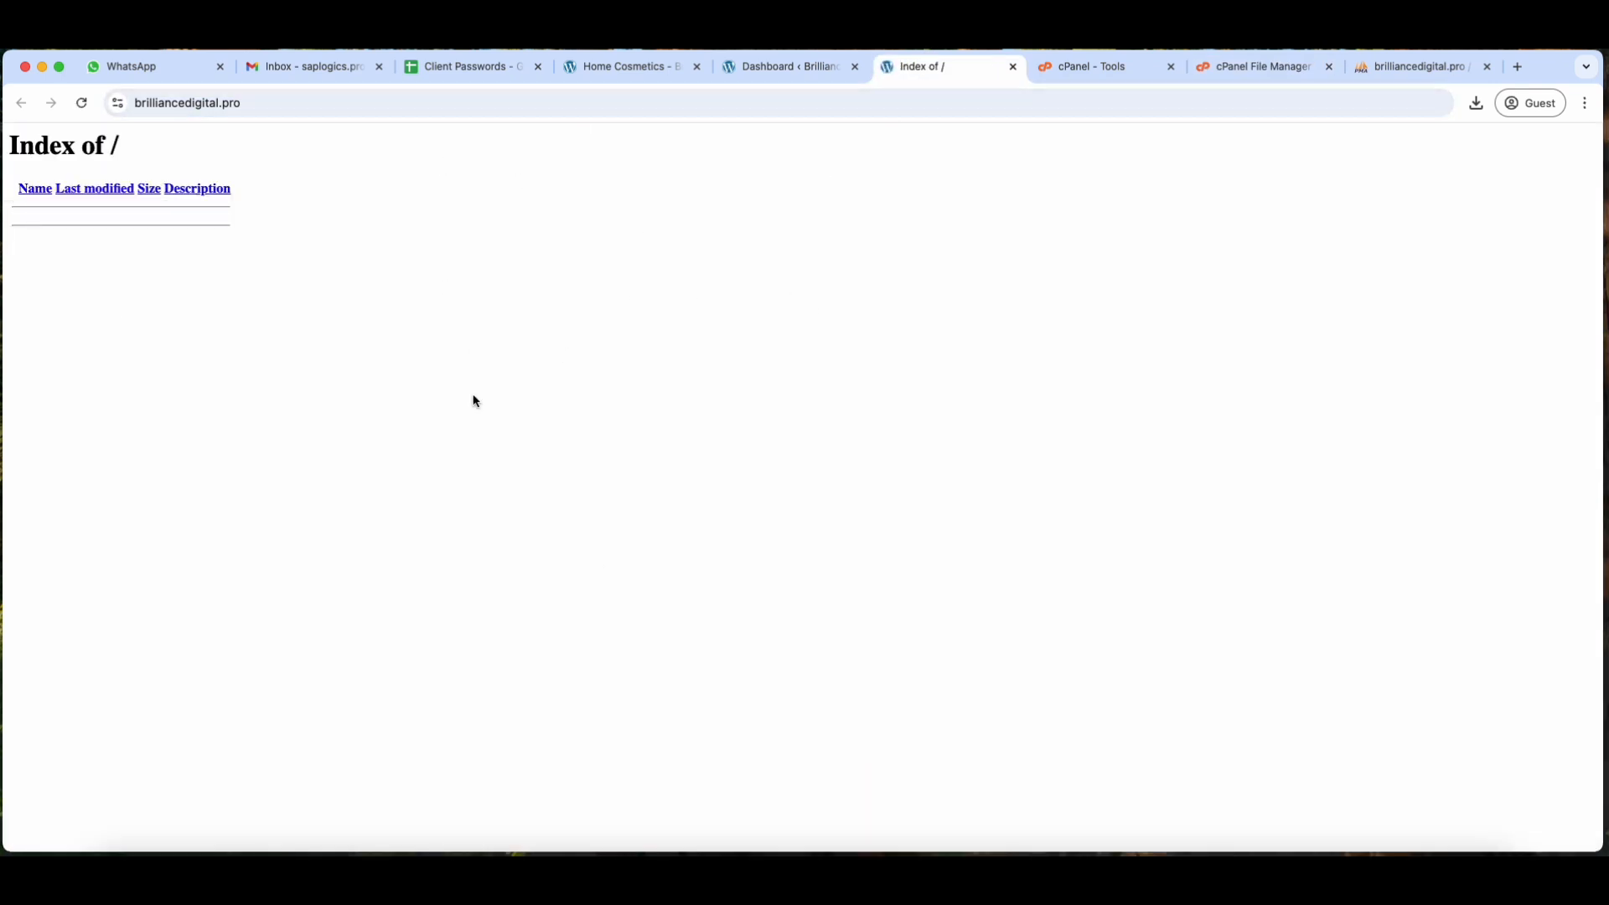
Switch to the cPanel tools and permanently delete the MySQL database brillian_brilliancedigitaldatabase
click(1136, 60)
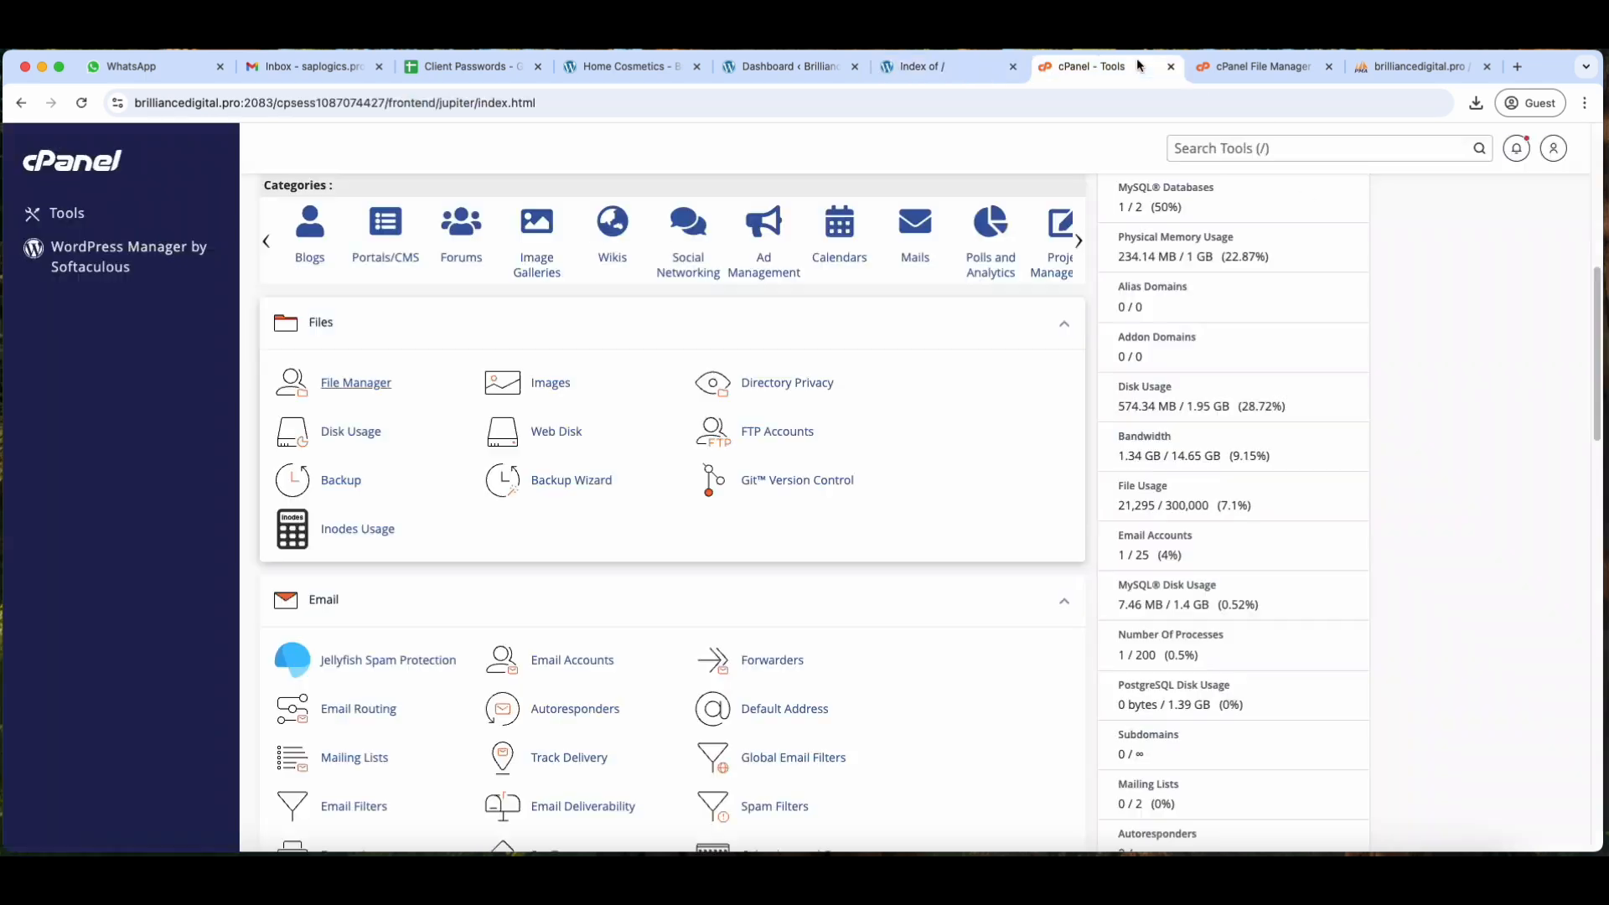
scroll(853, 544, down, 5)
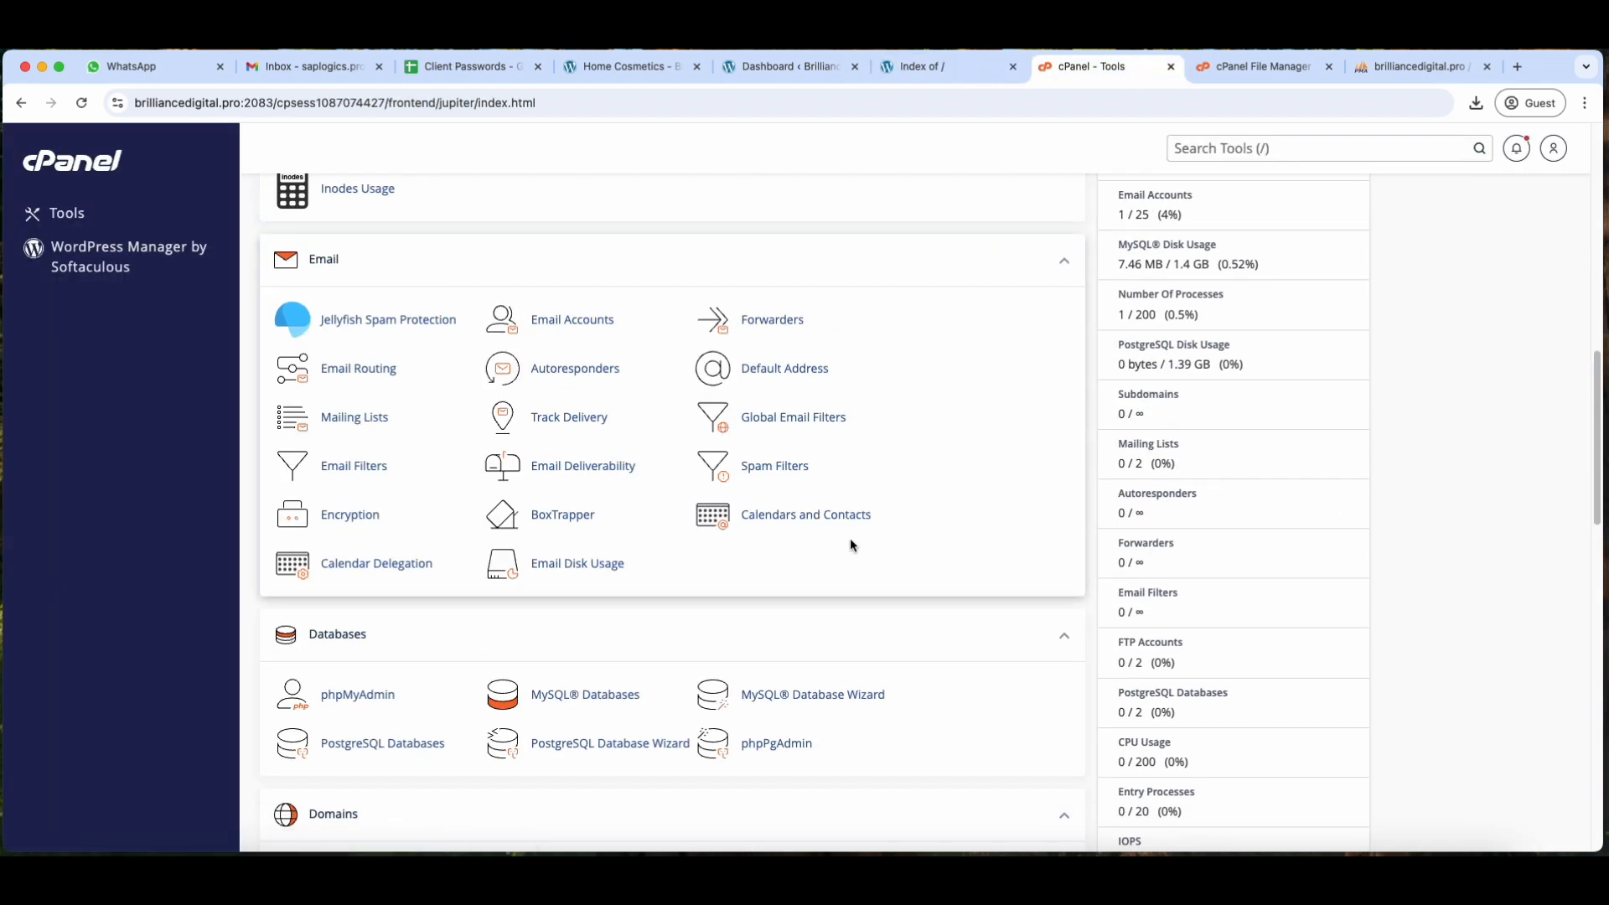
scroll(850, 540, down, 2)
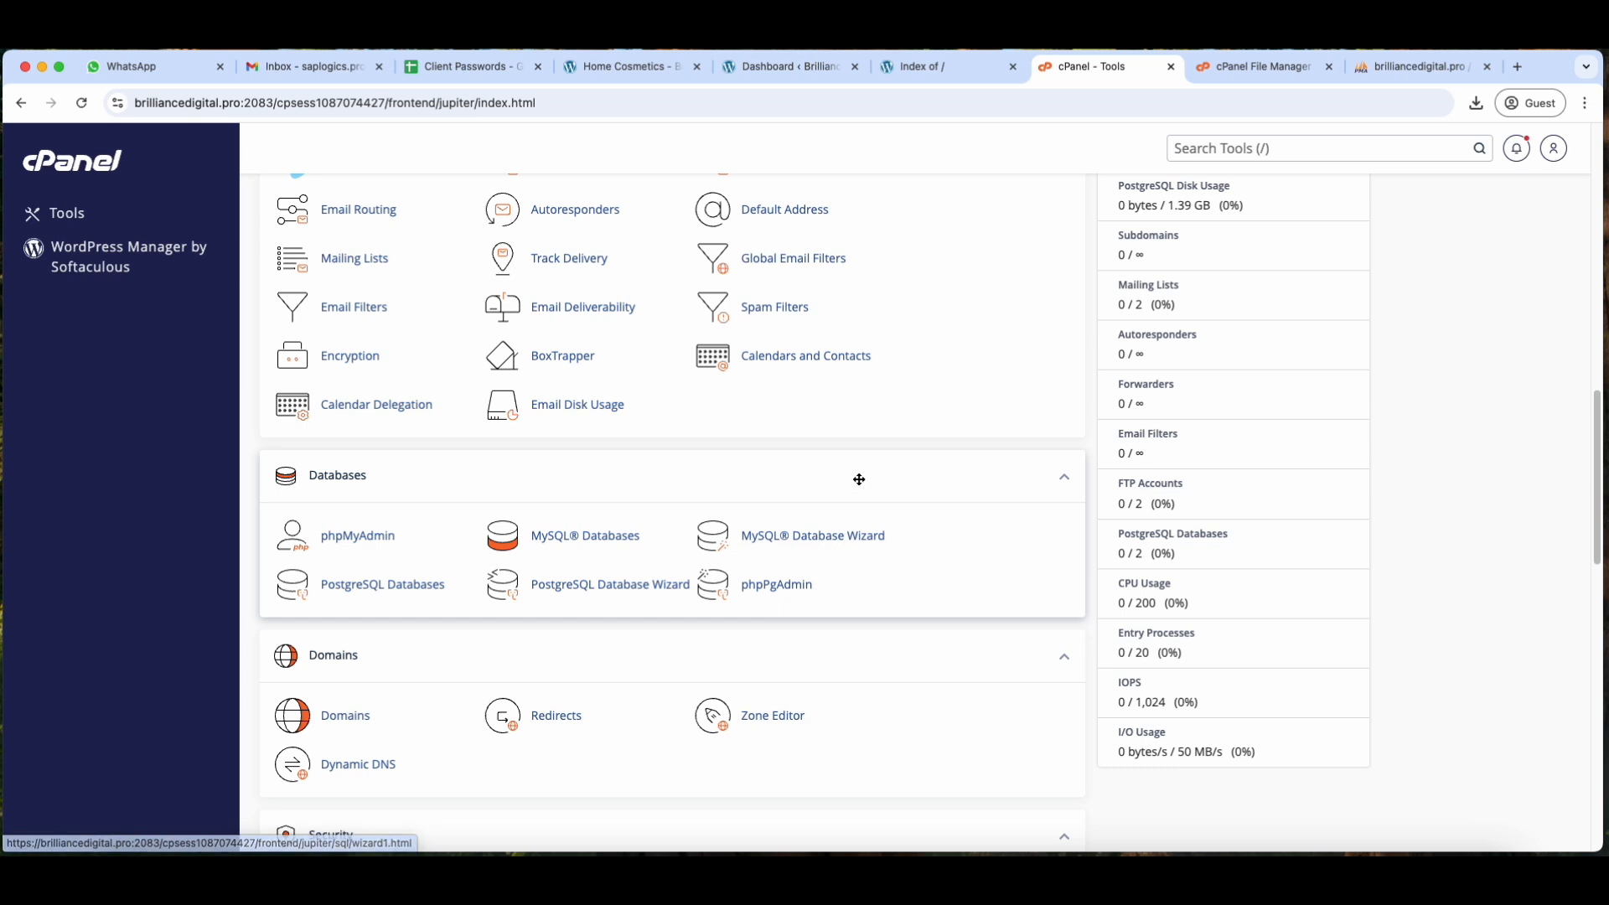
click(566, 548)
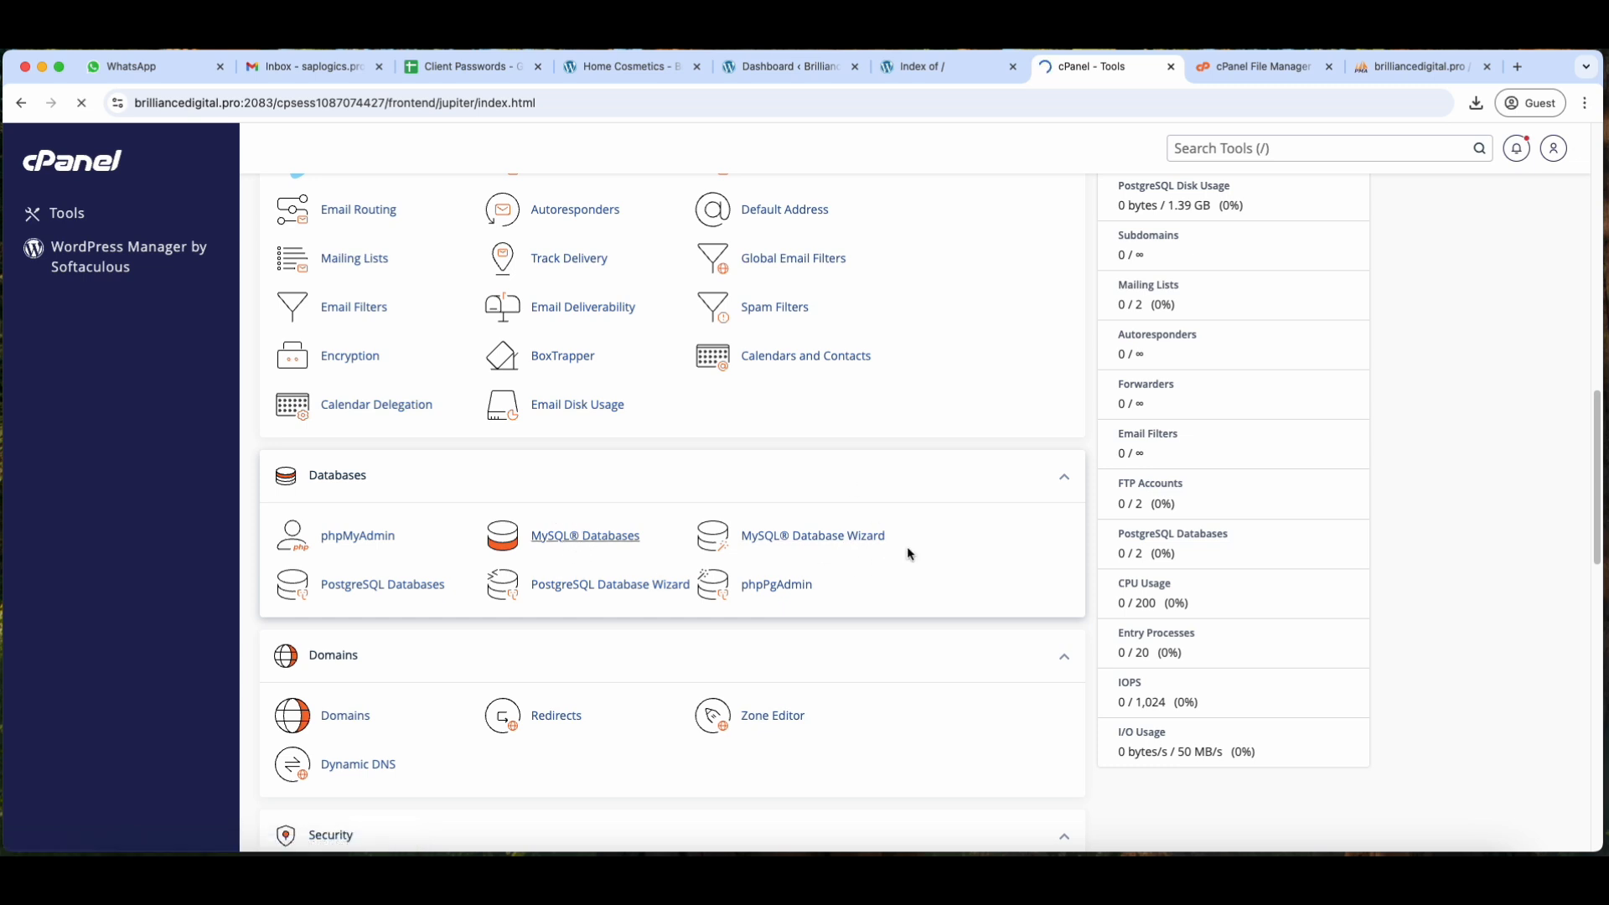
scroll(620, 456, down, 5)
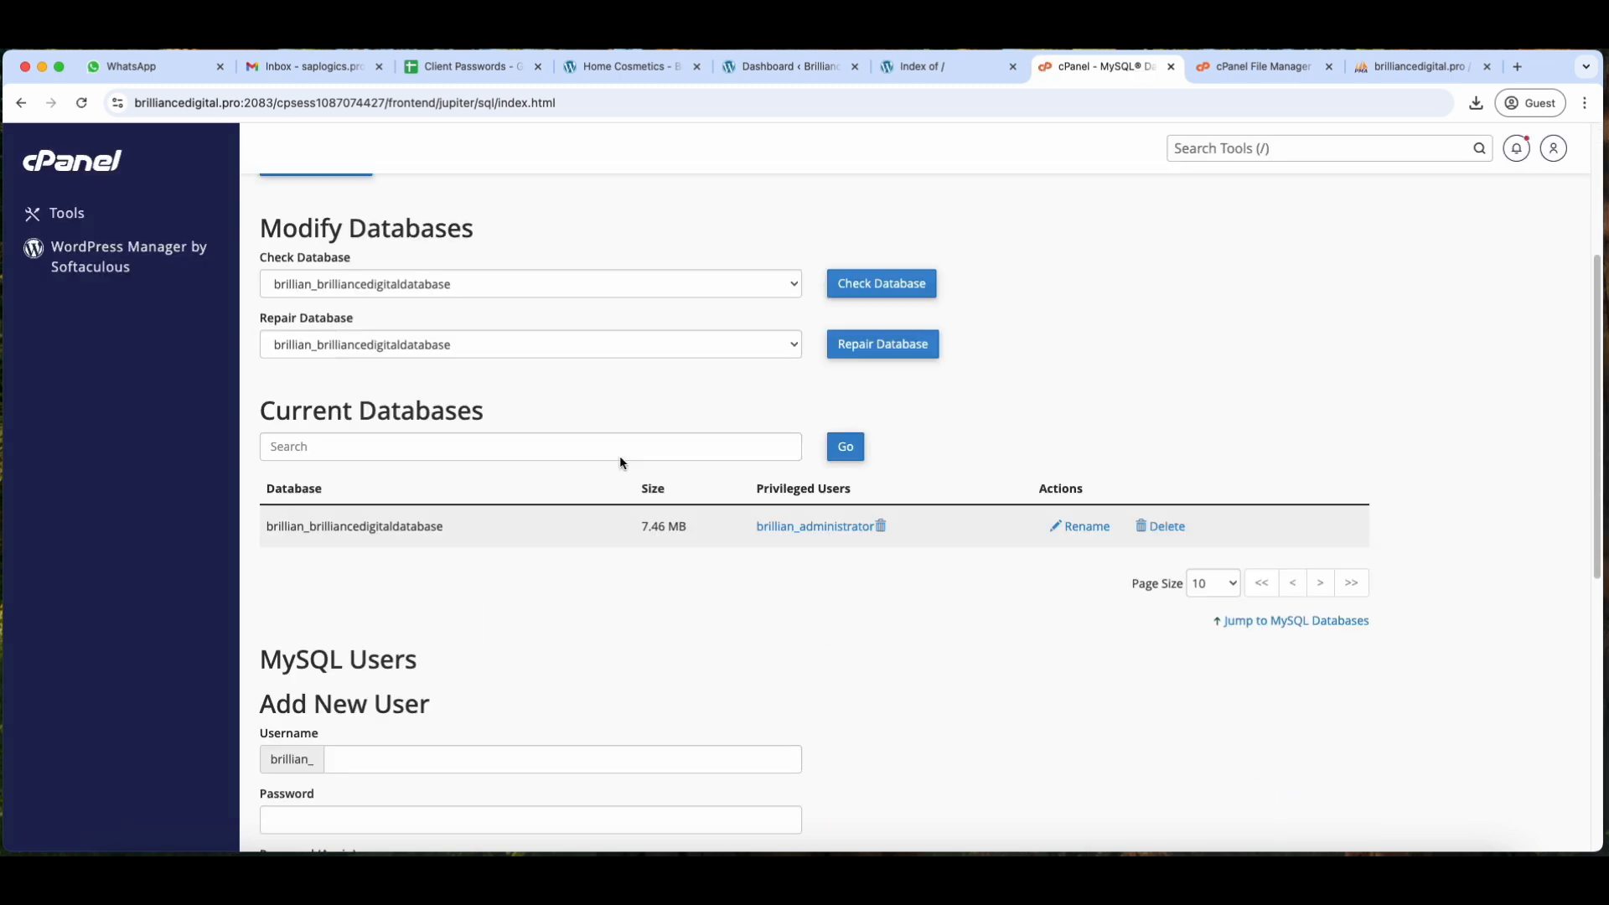
click(1154, 390)
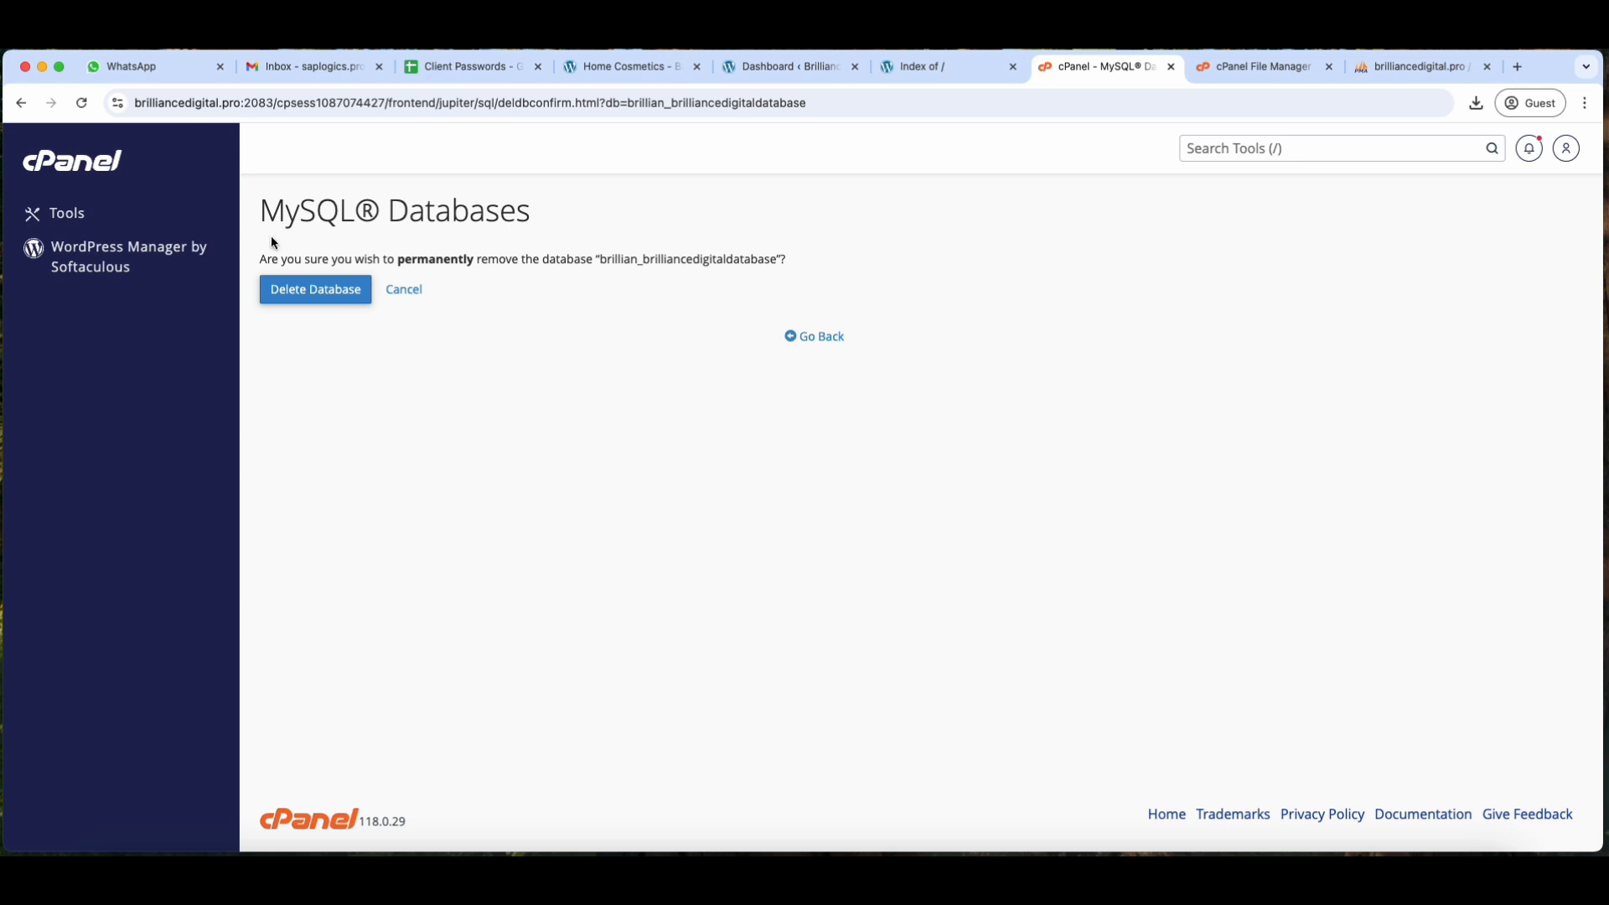
click(316, 290)
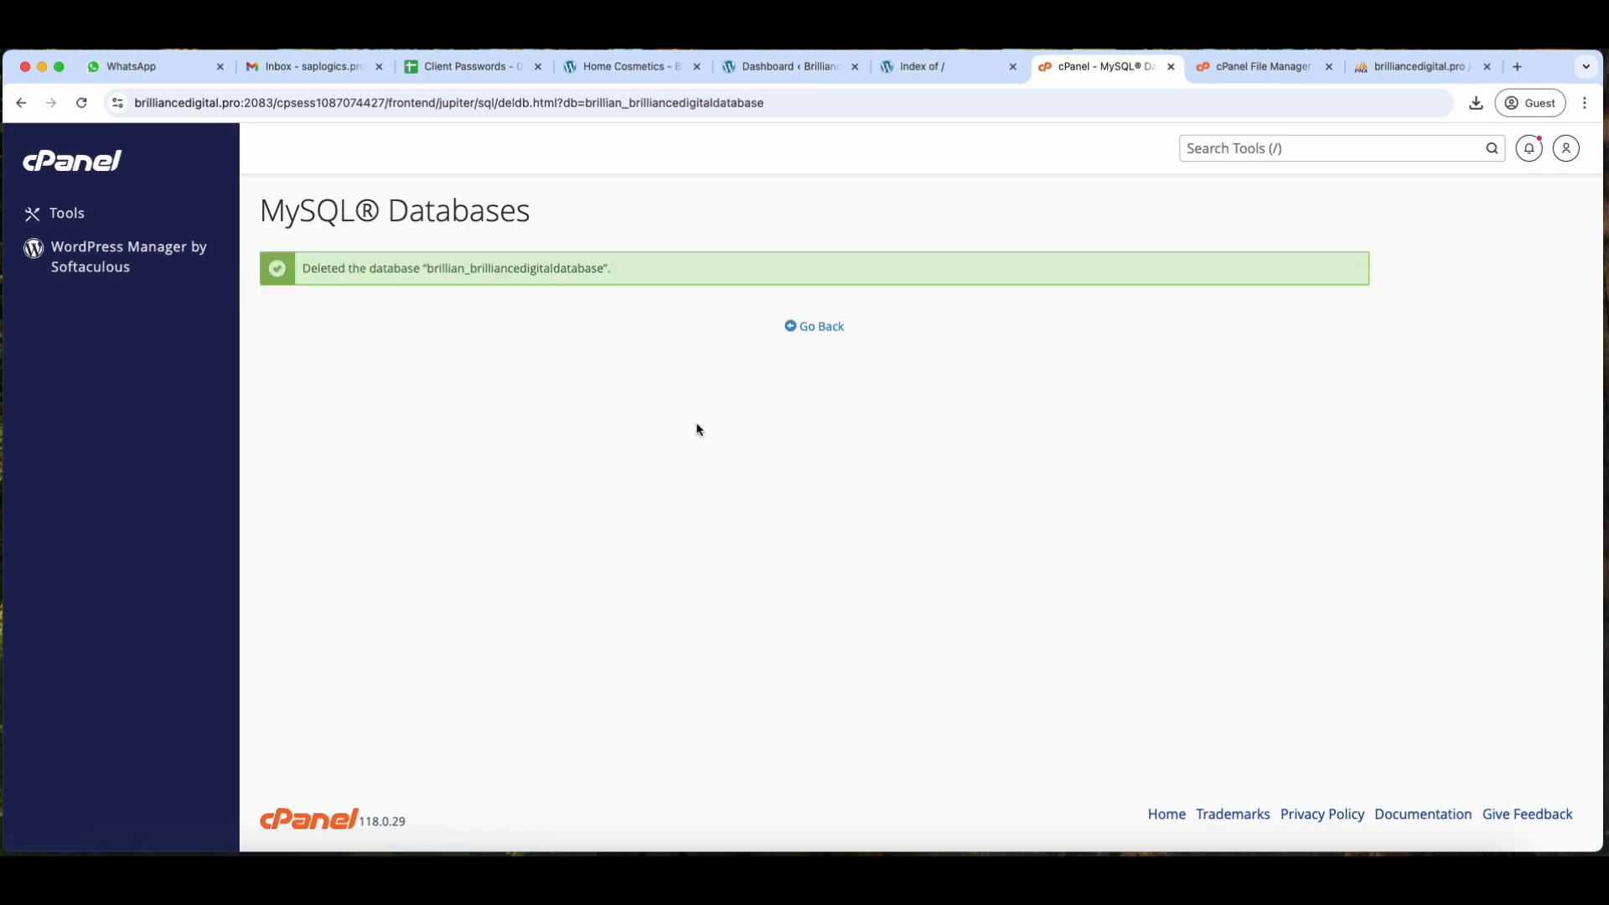
Return to the MySQL Databases overview and permanently delete the MySQL user brillian_administrator
click(819, 327)
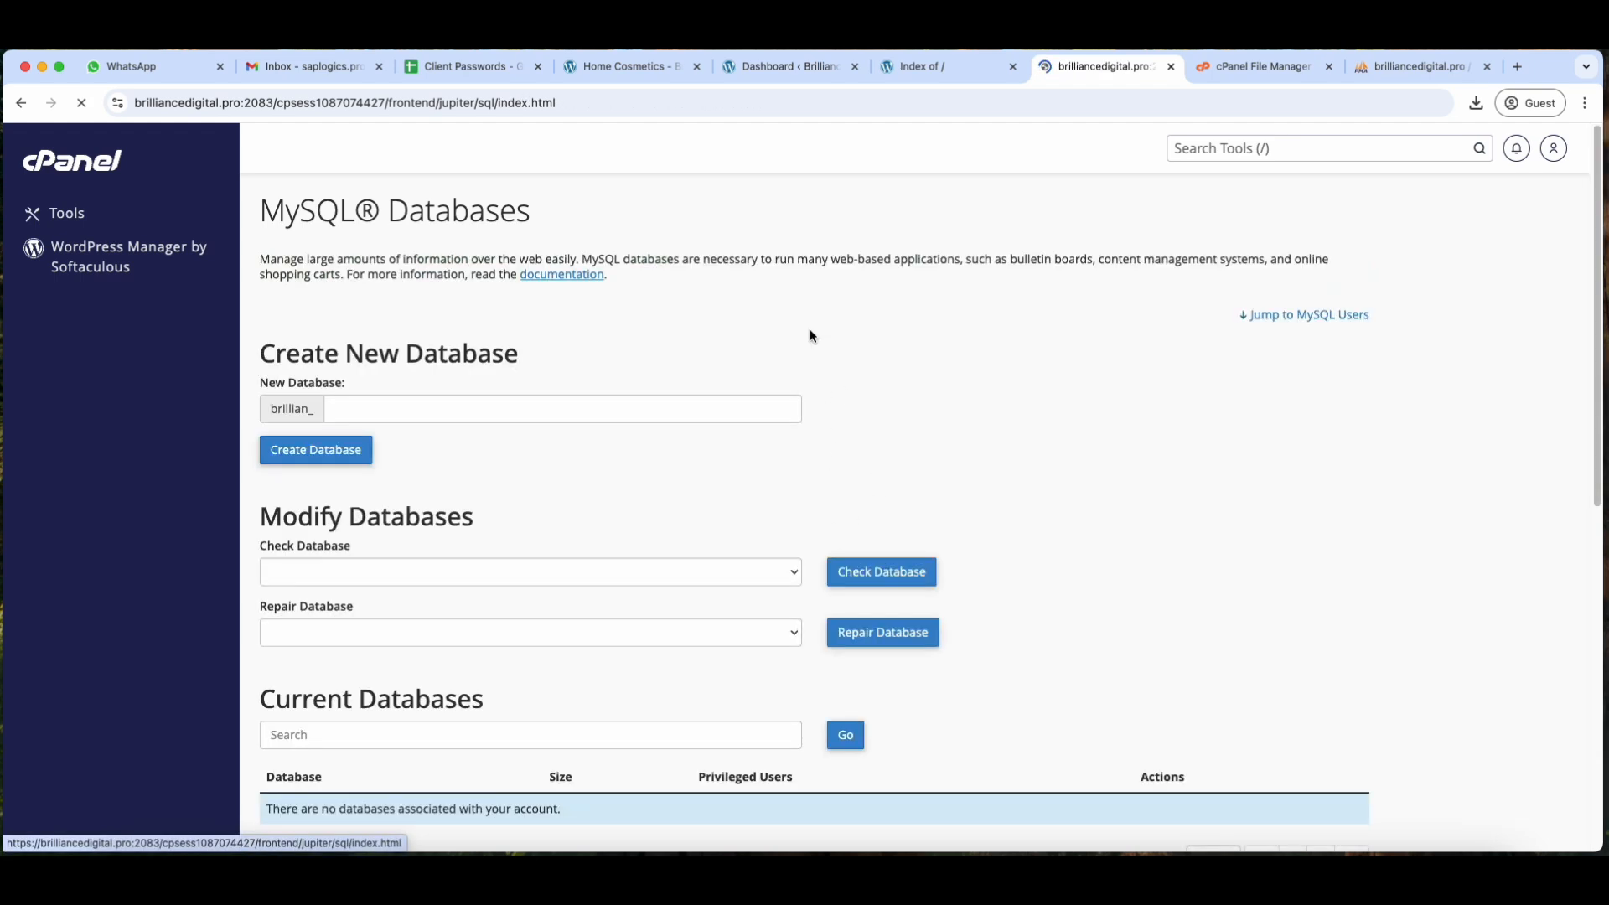
scroll(871, 557, down, 6)
scroll(884, 566, down, 3)
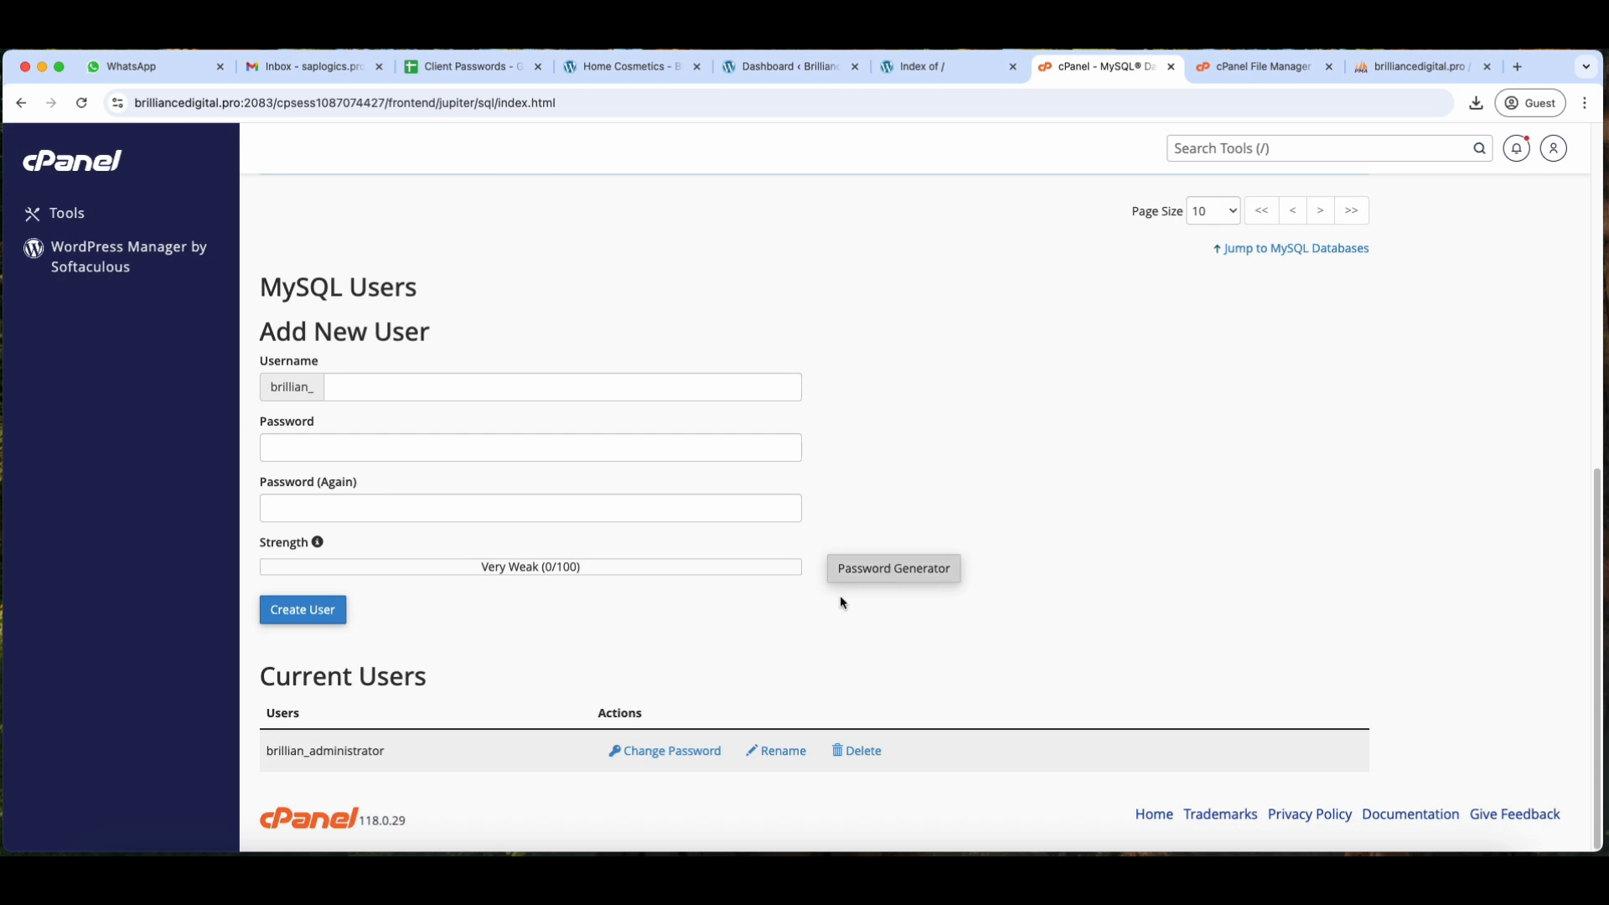
click(874, 757)
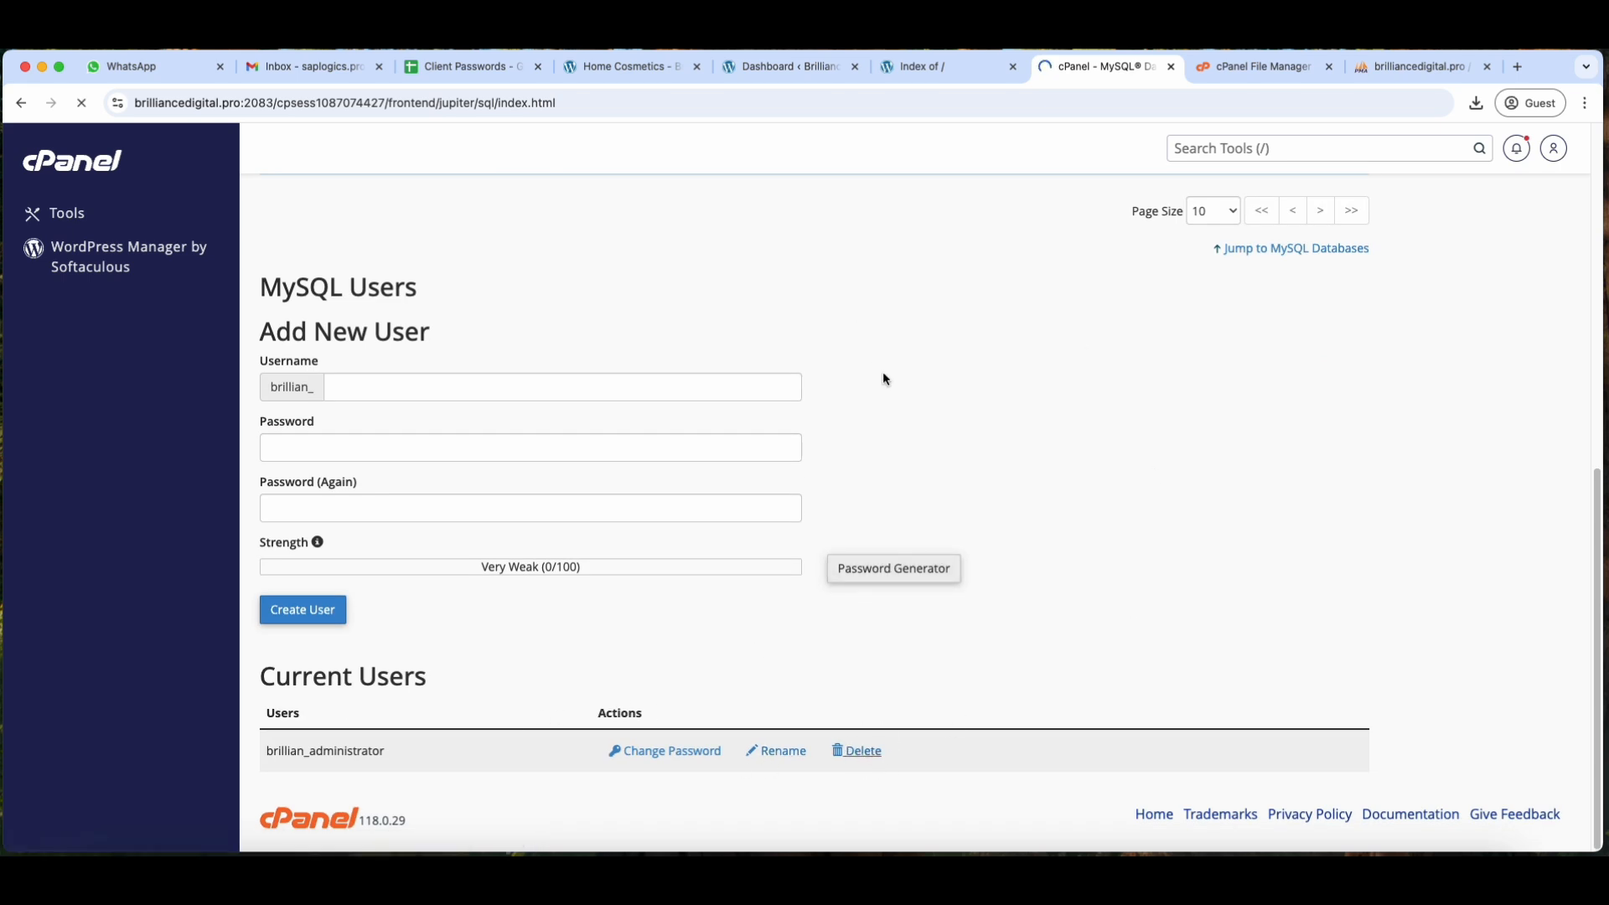
click(334, 334)
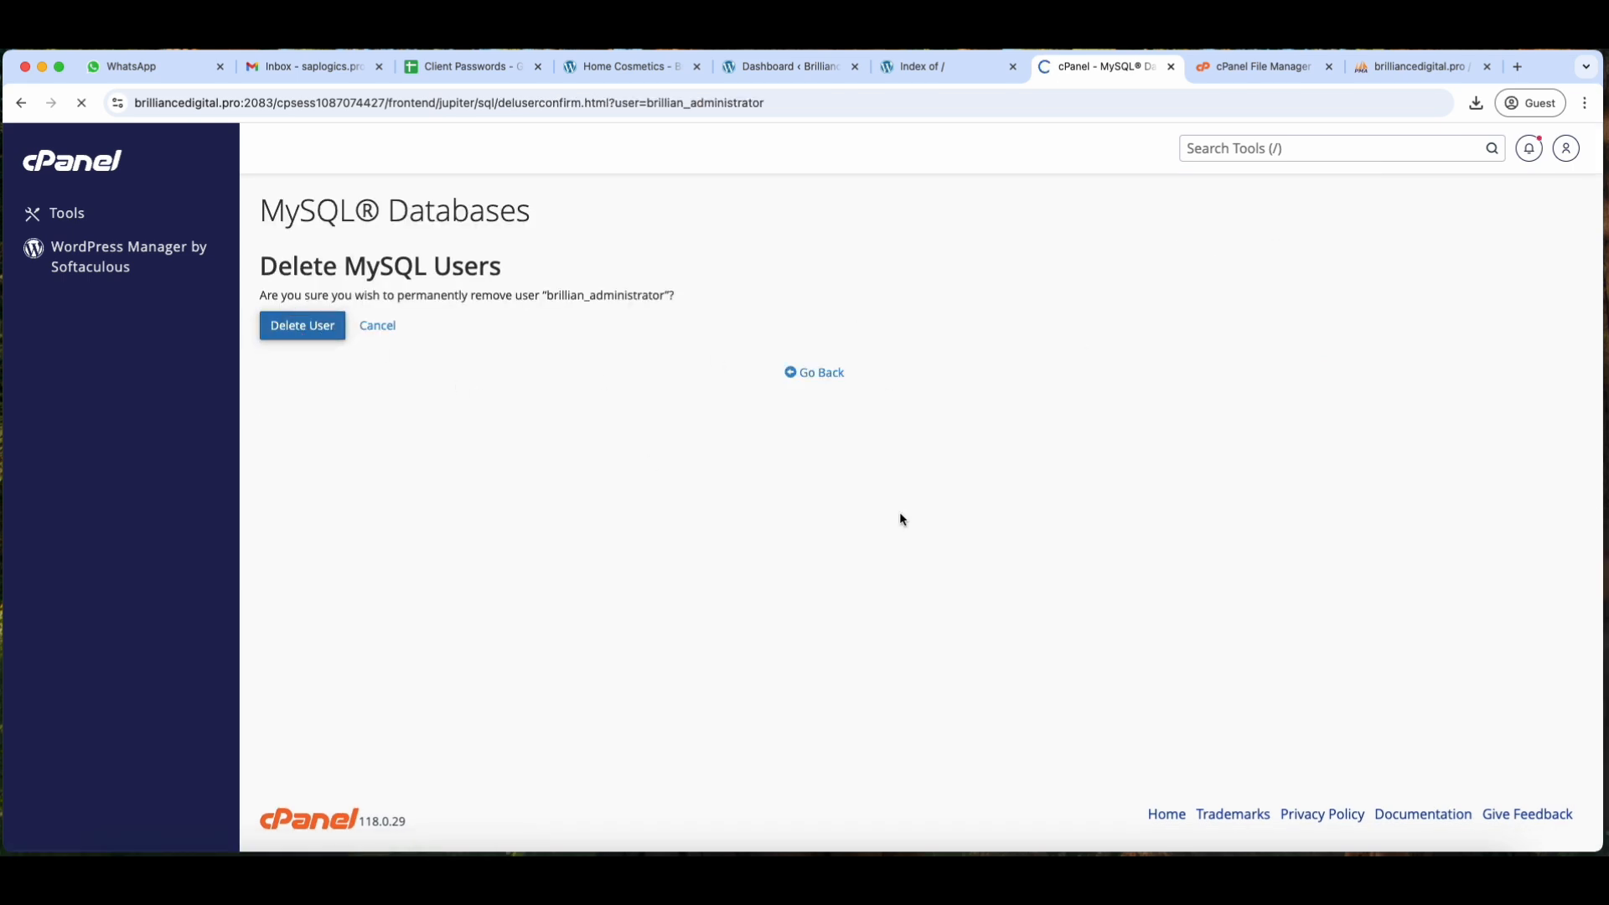
click(807, 363)
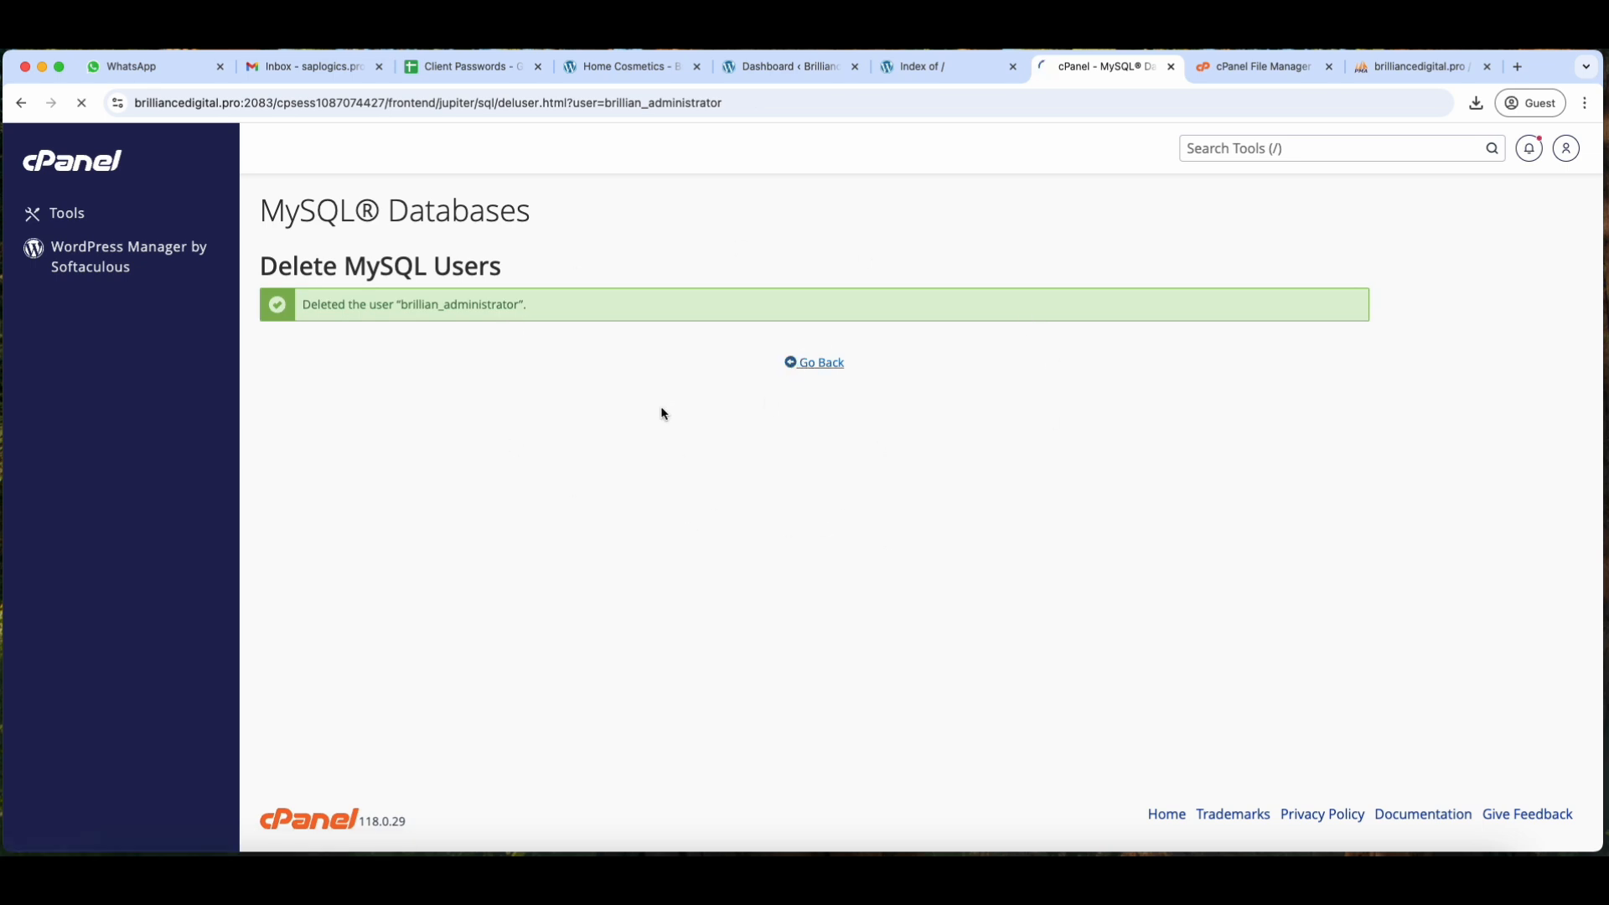
Return to the cPanel tools overview and examine the account statistics for disk usage and the number of MySQL databases
click(120, 165)
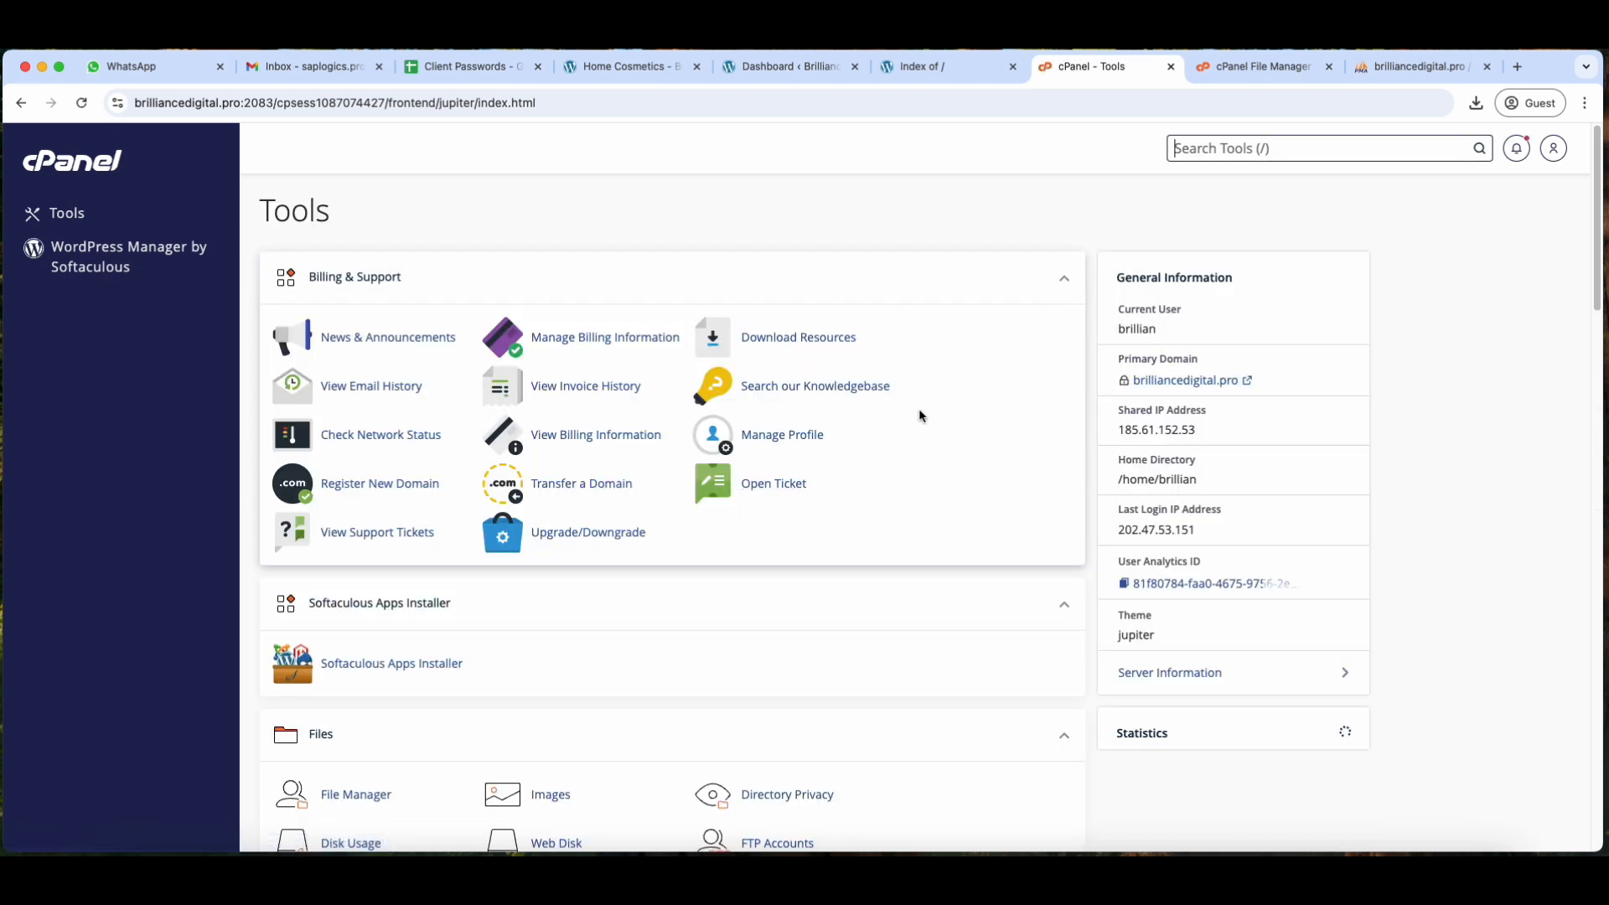
scroll(838, 461, down, 5)
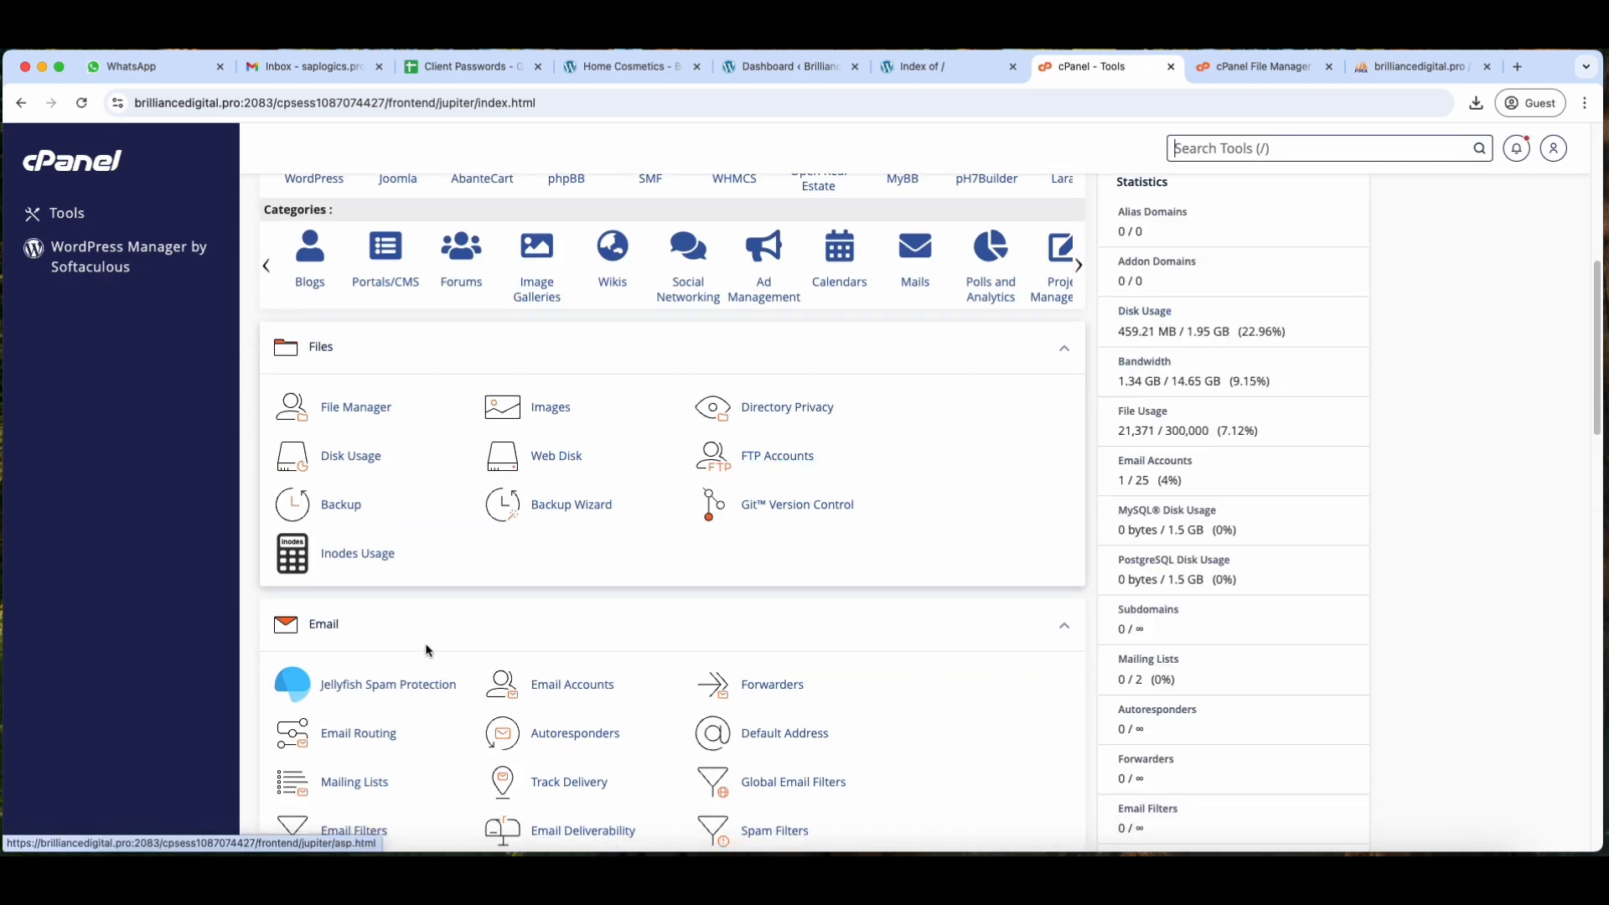
scroll(637, 604, down, 4)
scroll(1165, 503, up, 4)
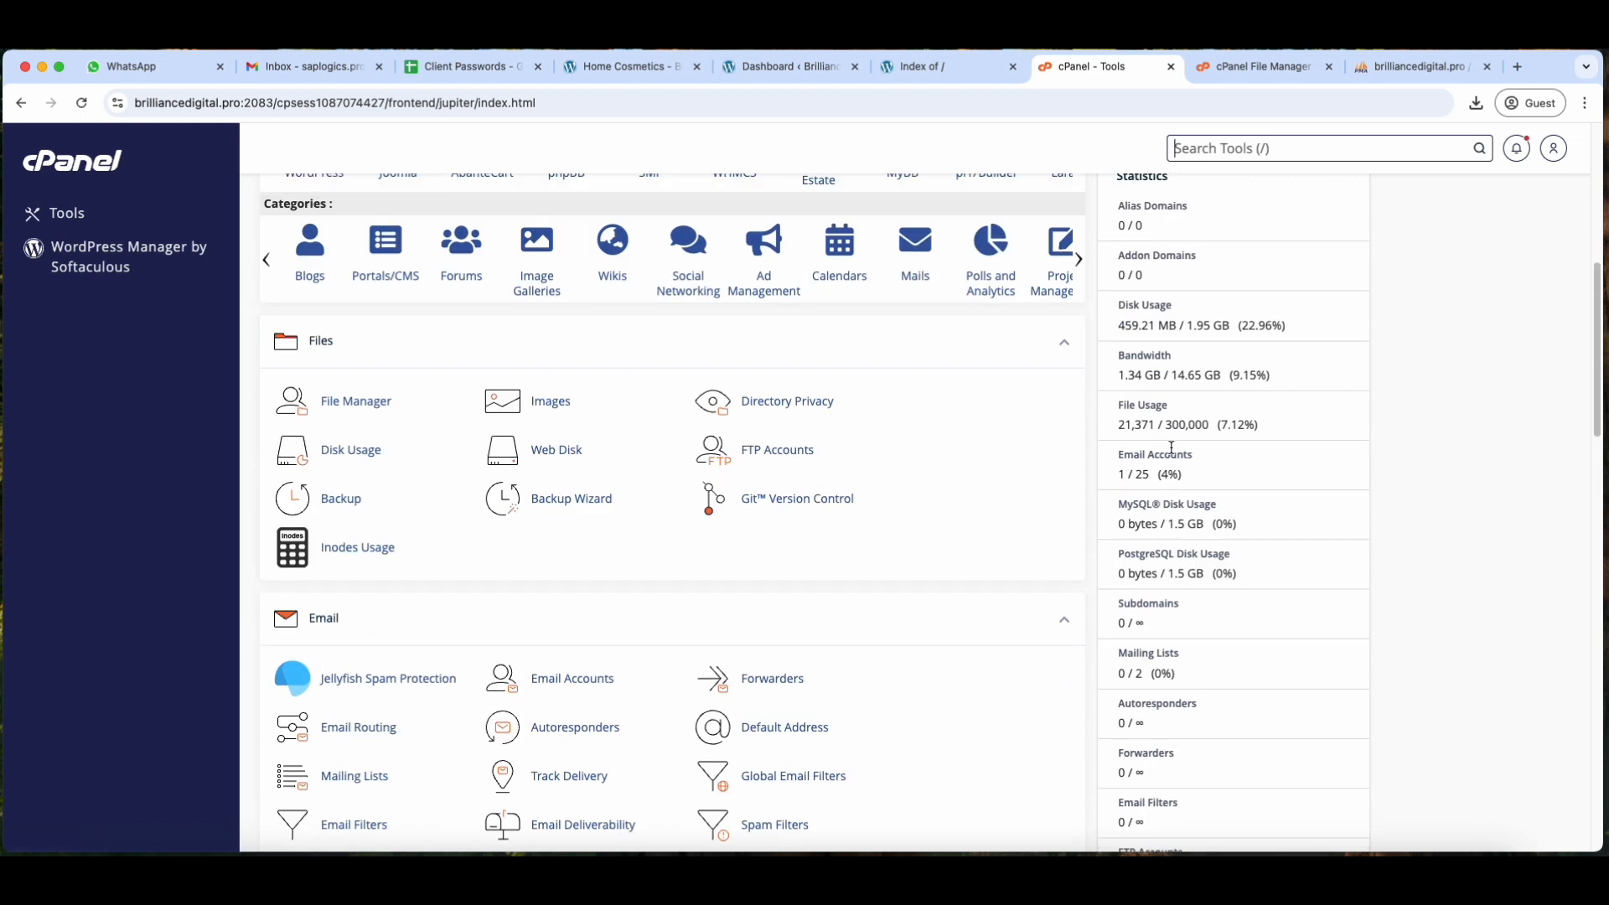
scroll(1182, 632, down, 3)
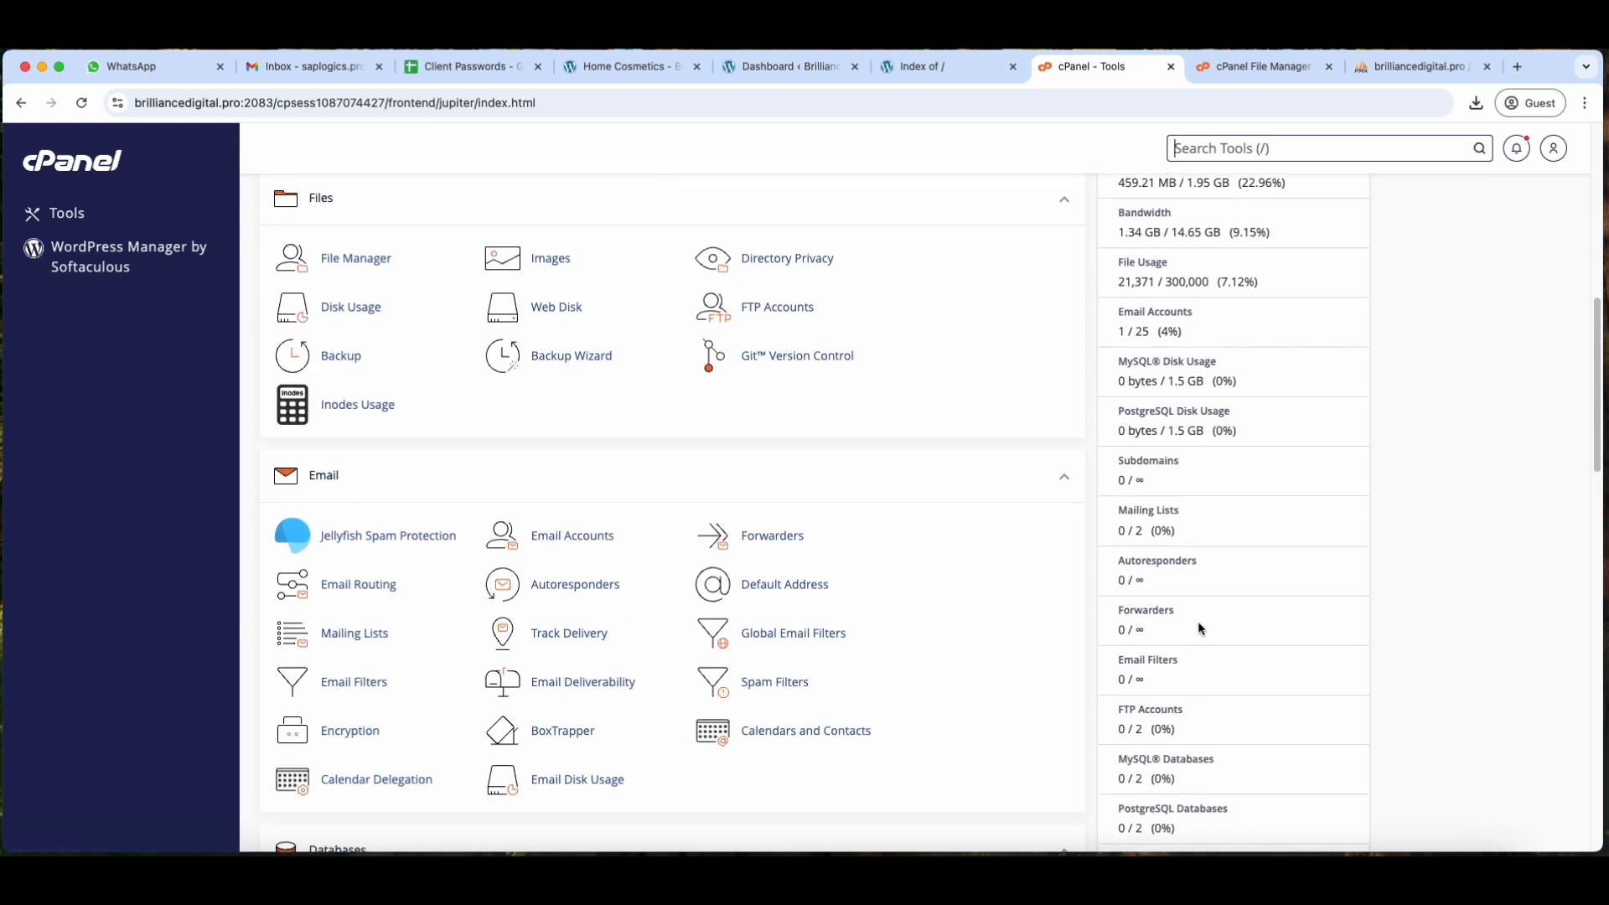
scroll(1200, 622, down, 2)
drag(1207, 668, 1084, 673)
click(1132, 680)
click(1108, 687)
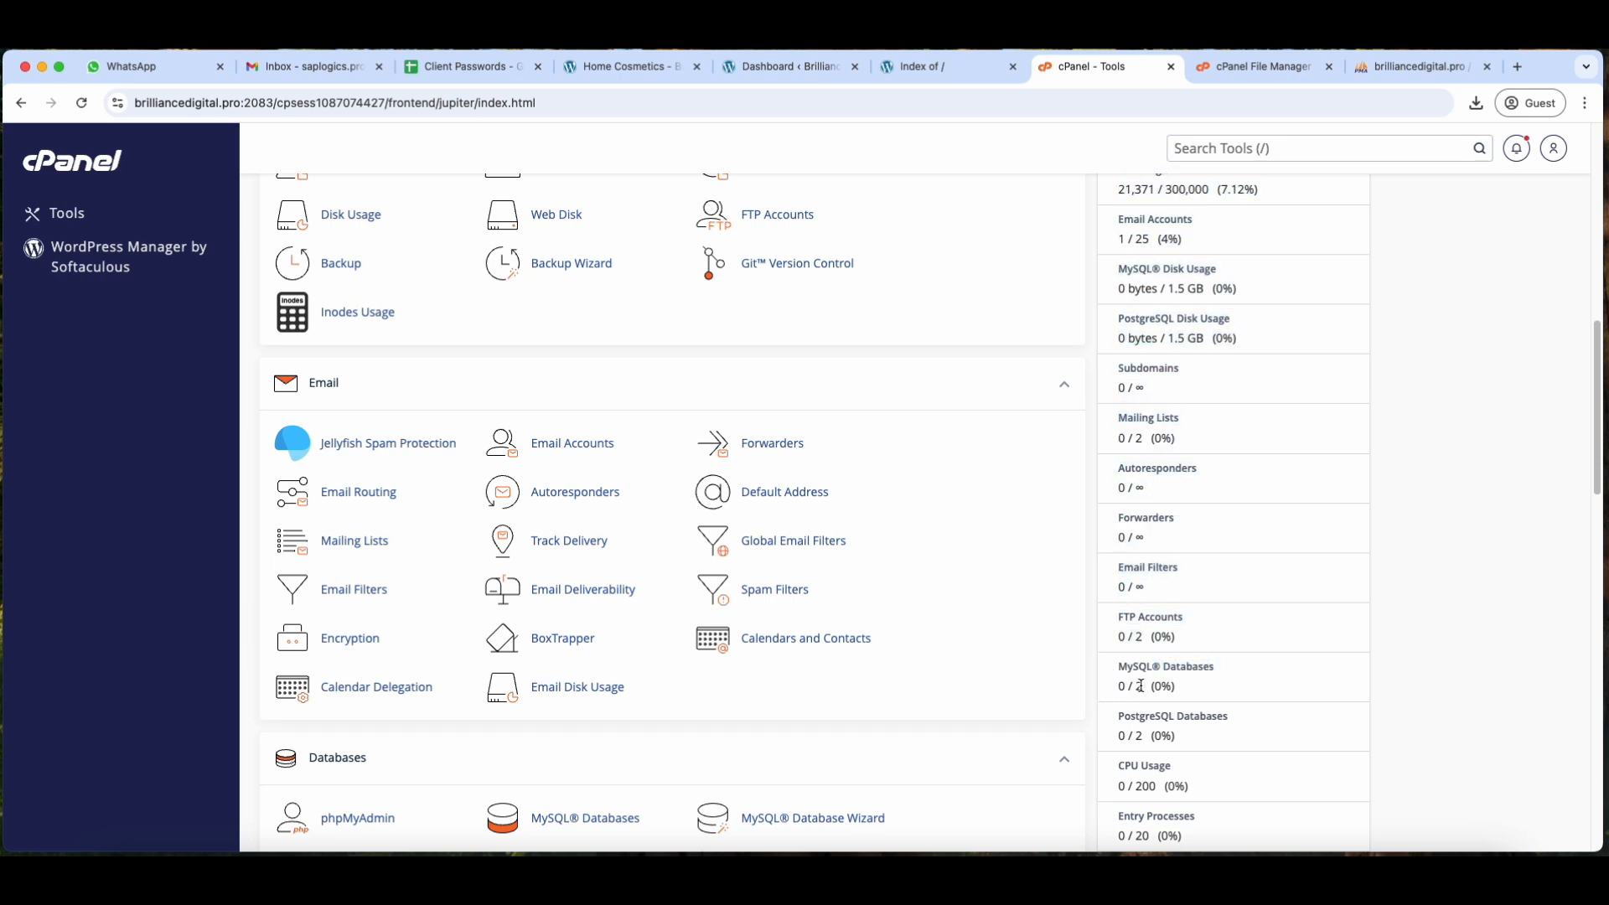
scroll(1152, 683, up, 4)
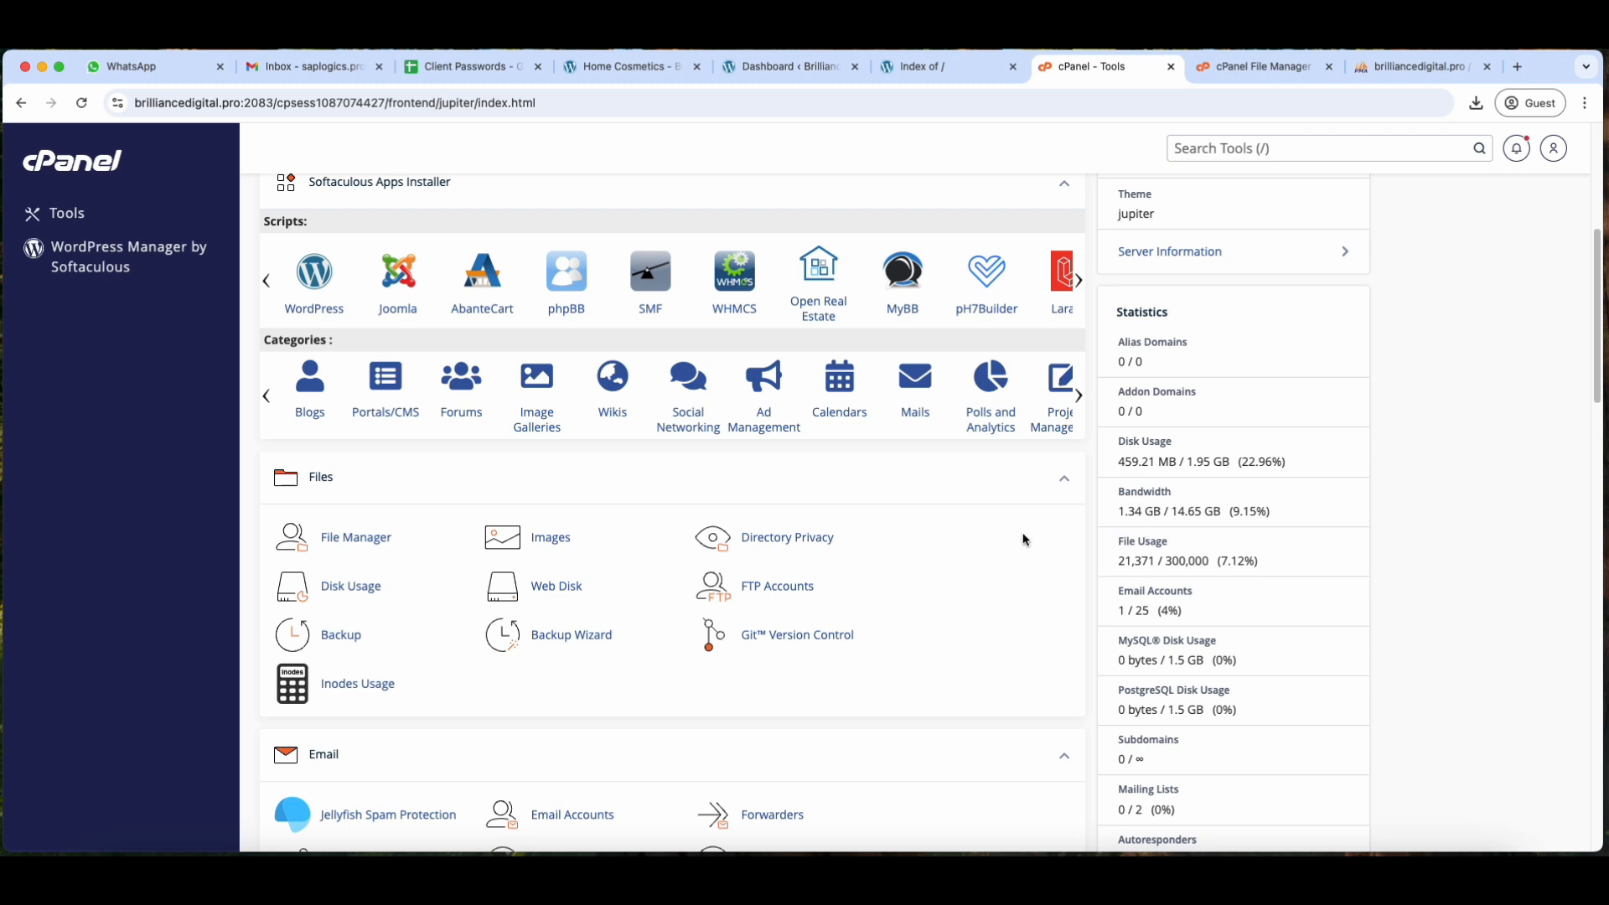
scroll(1024, 539, up, 4)
scroll(371, 532, down, 10)
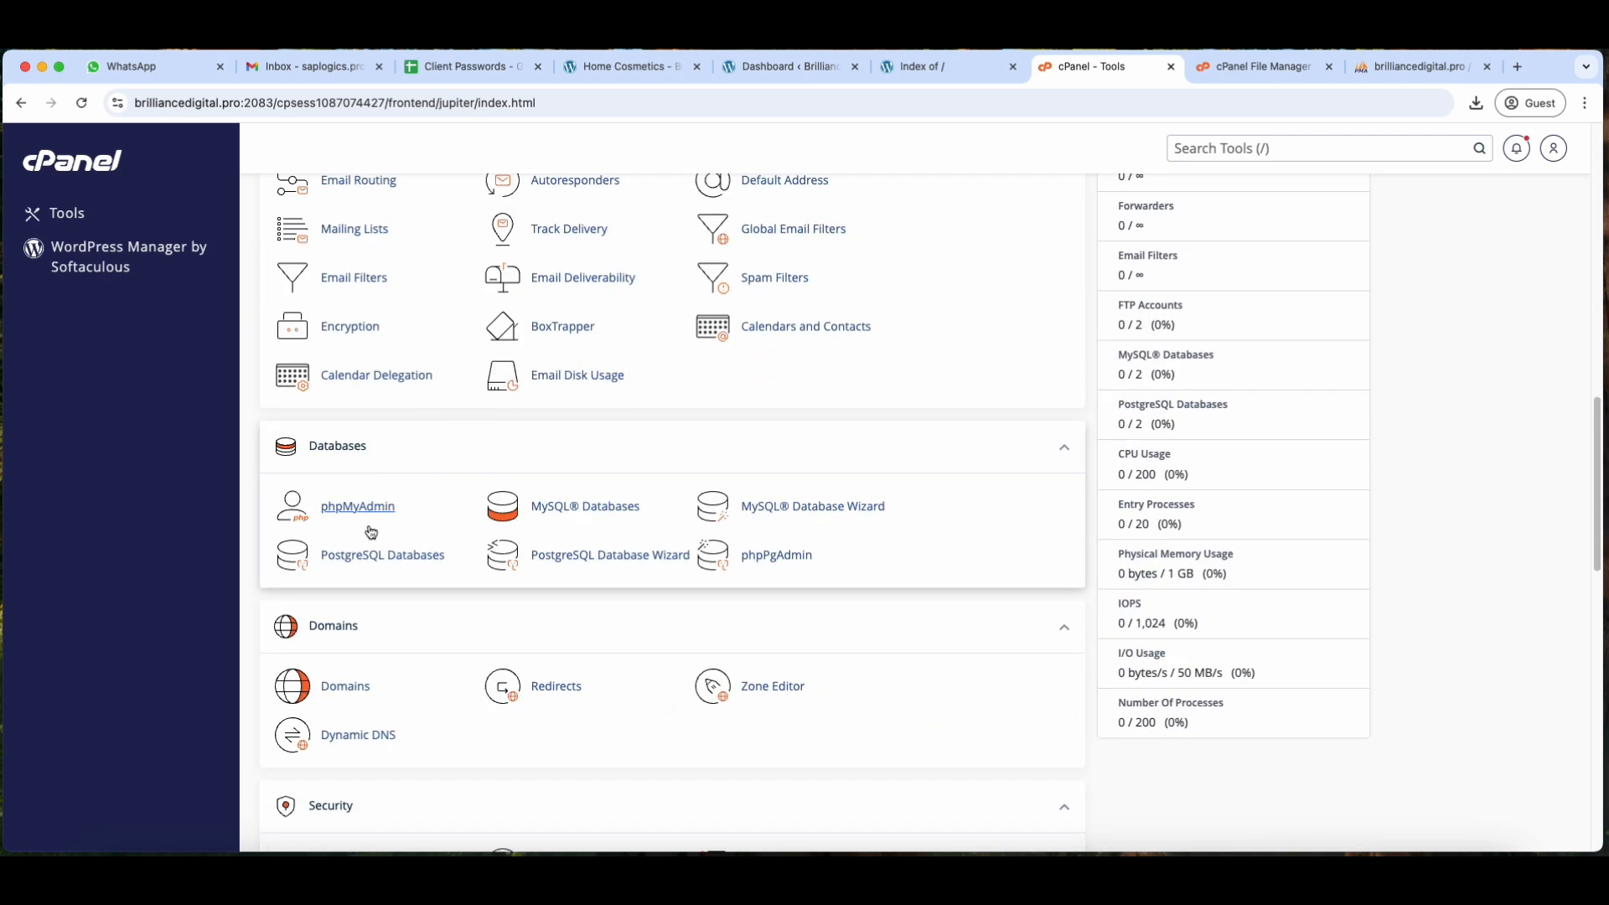
Load brilliancedigital.pro again to check the site without its files and database
click(917, 71)
click(864, 107)
key(Return)
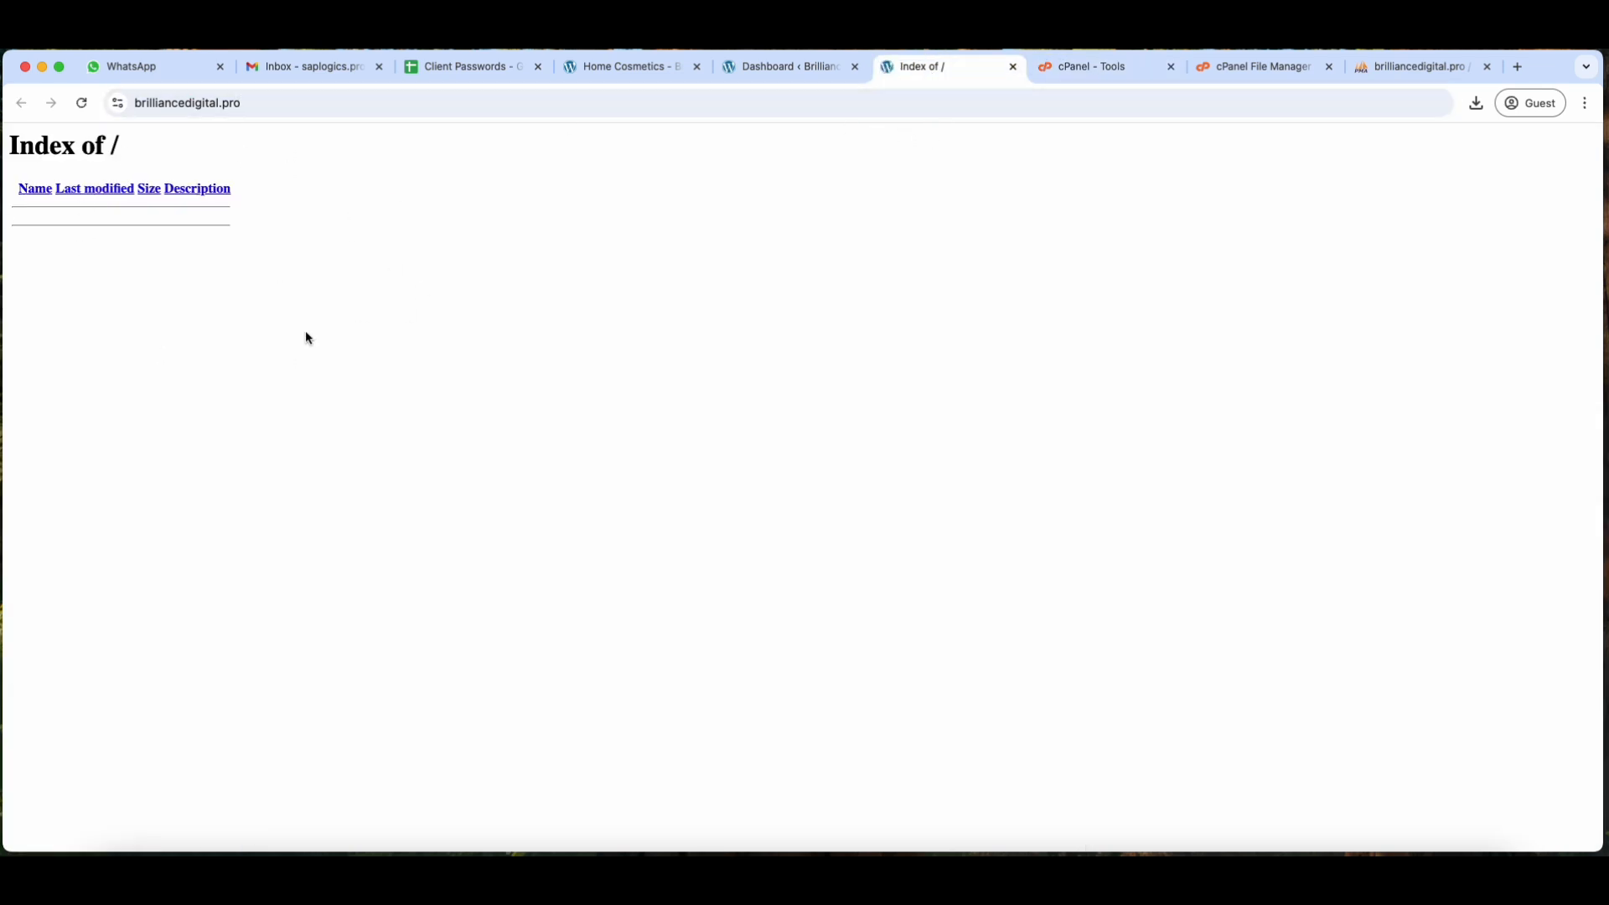
Close the old File Manager, reopen it from the cPanel tools and go into the public_html folder
click(1260, 71)
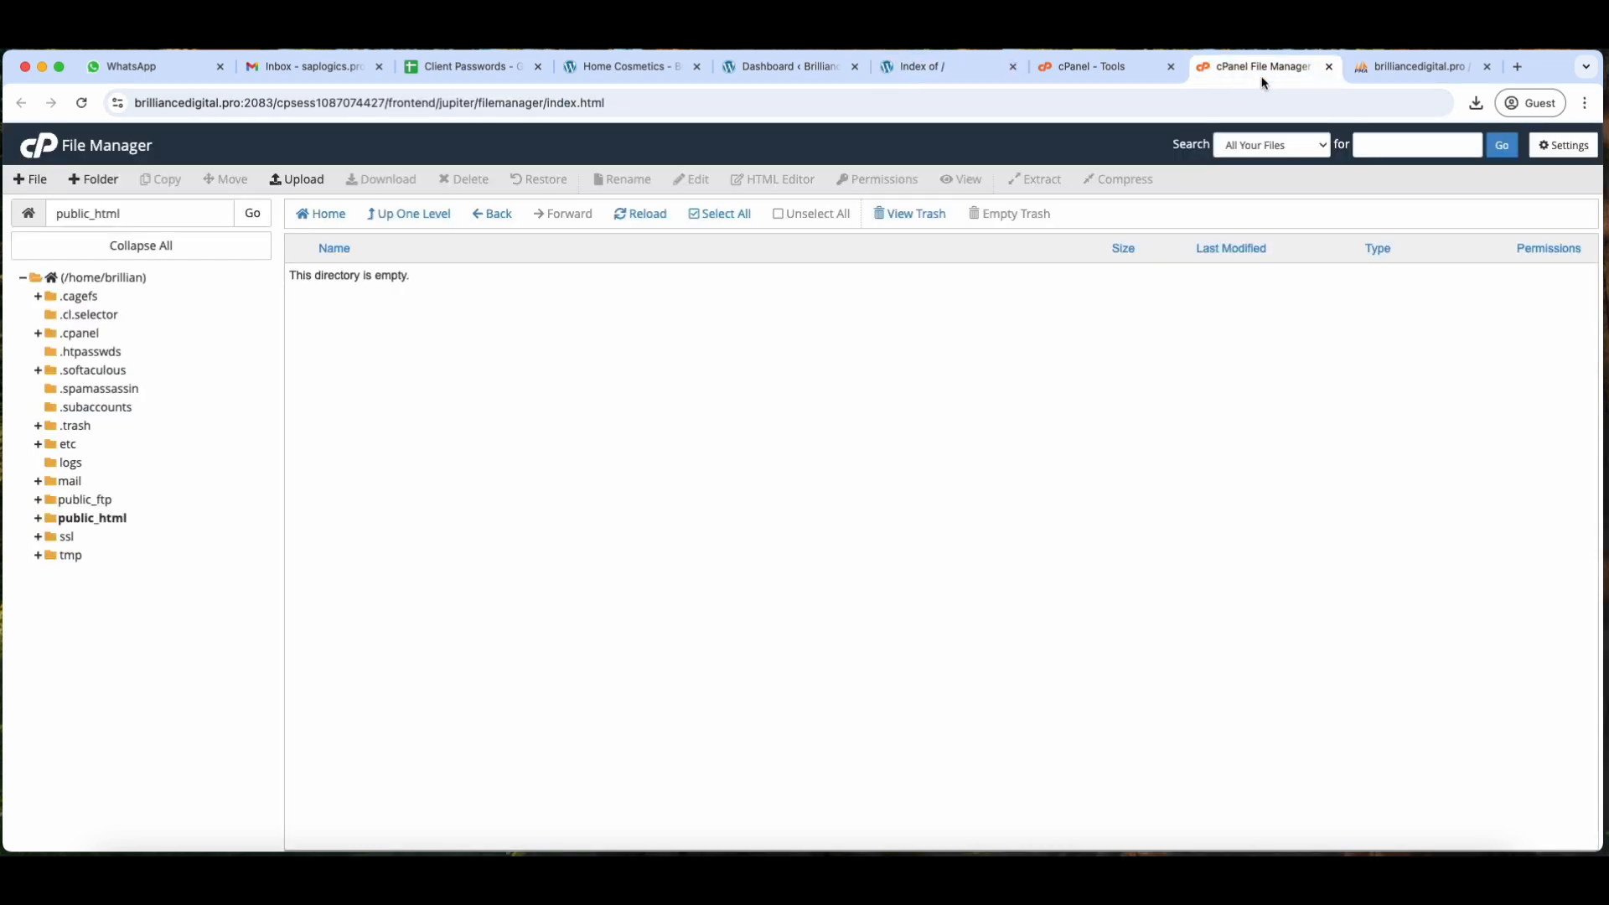
click(396, 220)
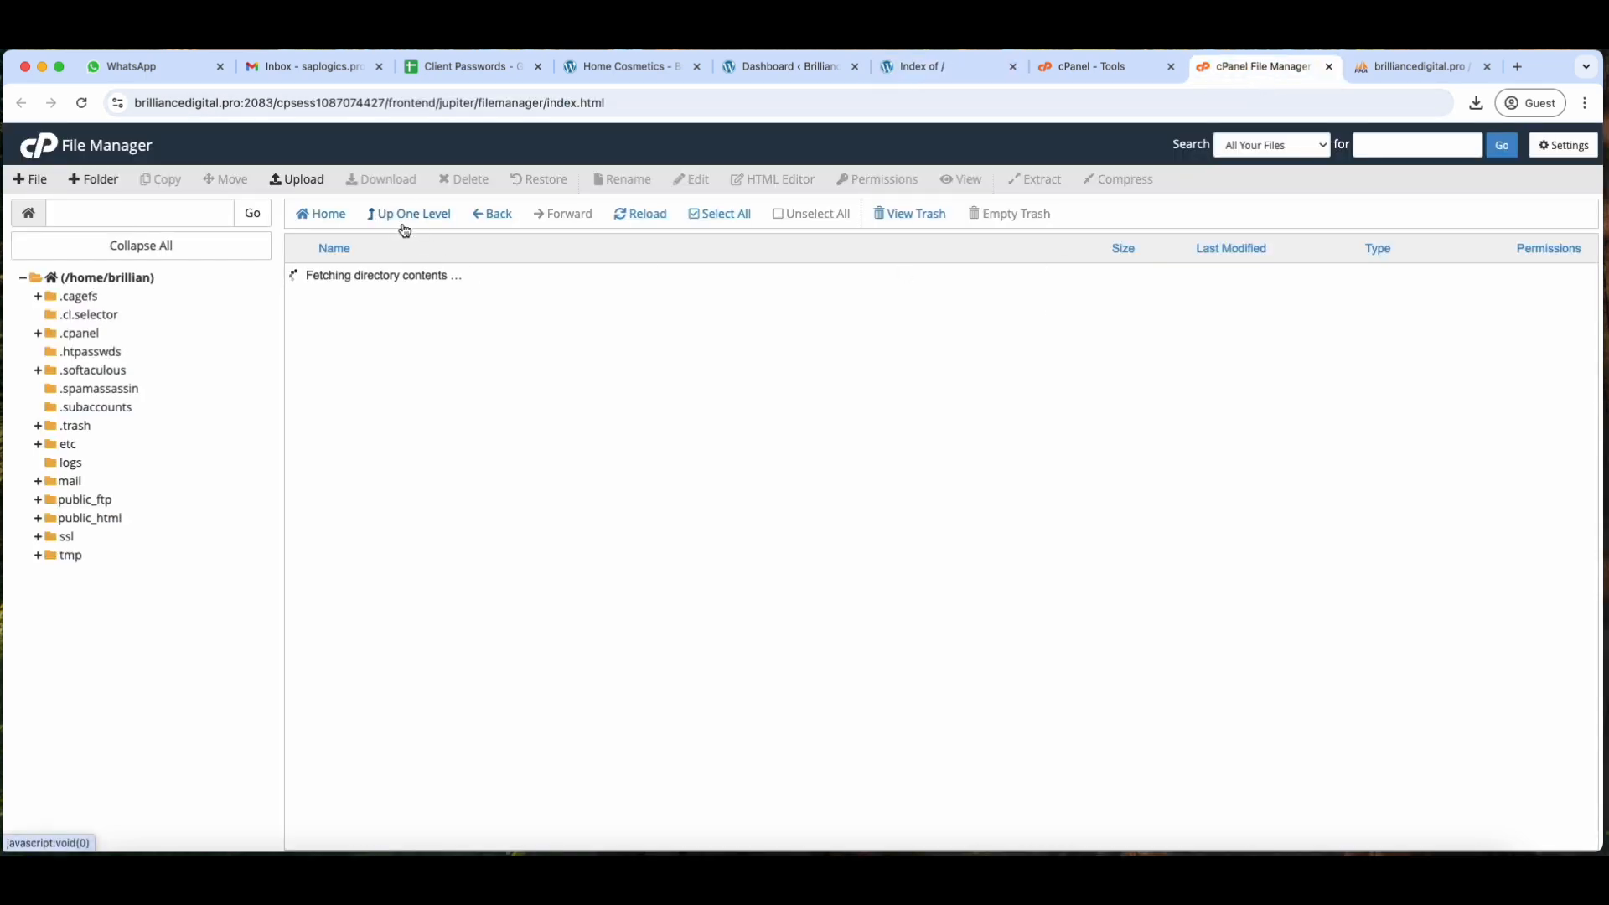
click(1118, 61)
click(1325, 66)
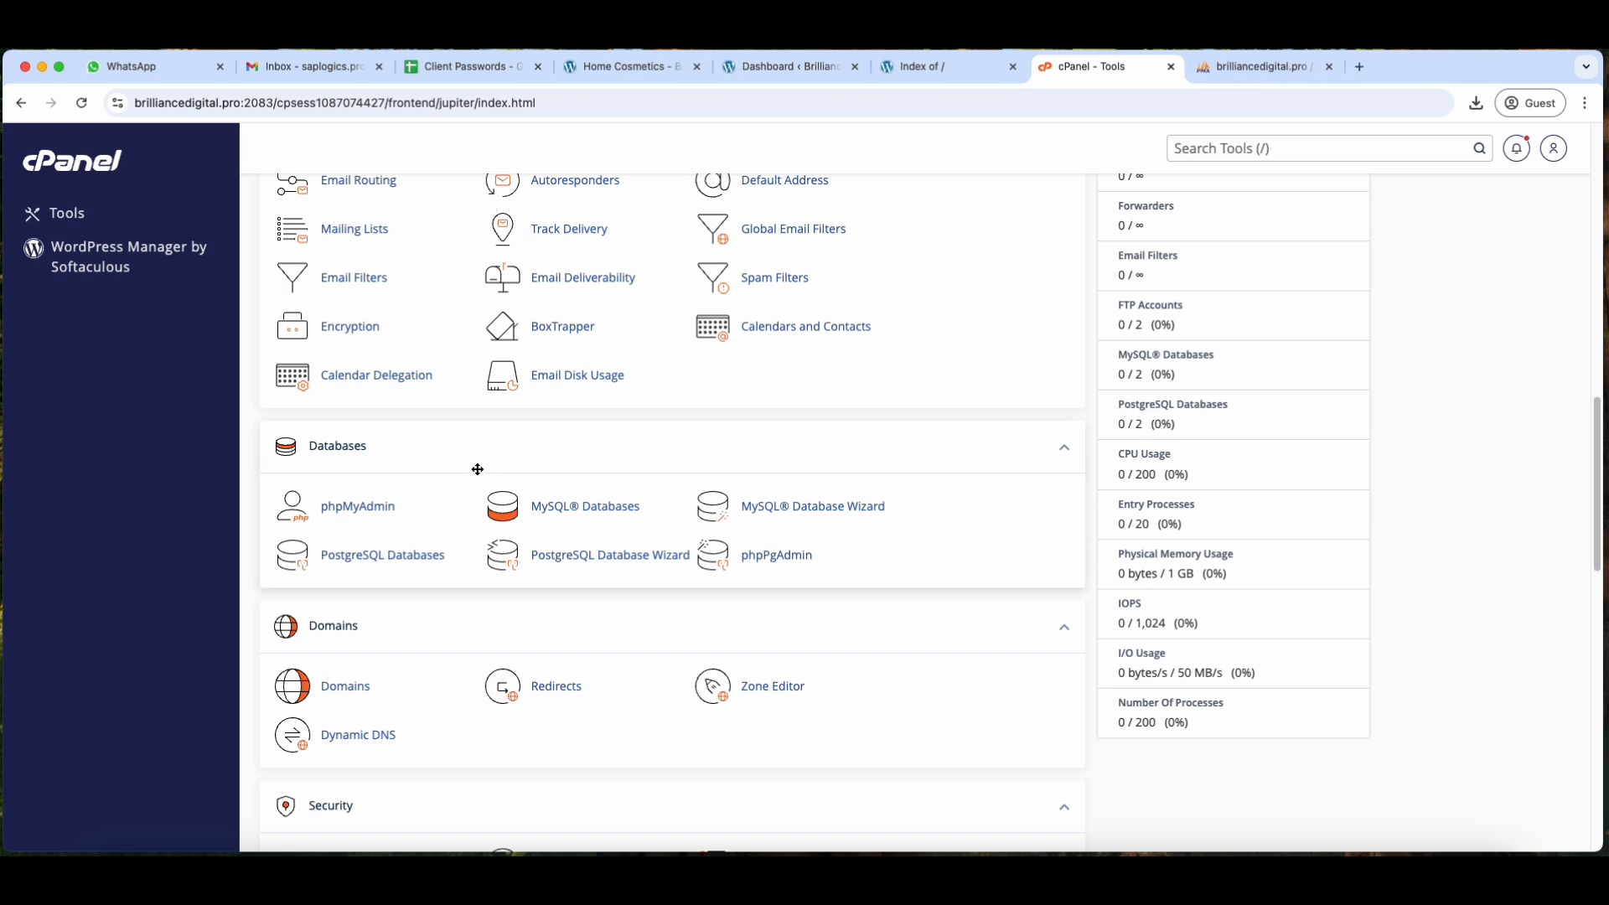
scroll(392, 381, up, 6)
click(346, 354)
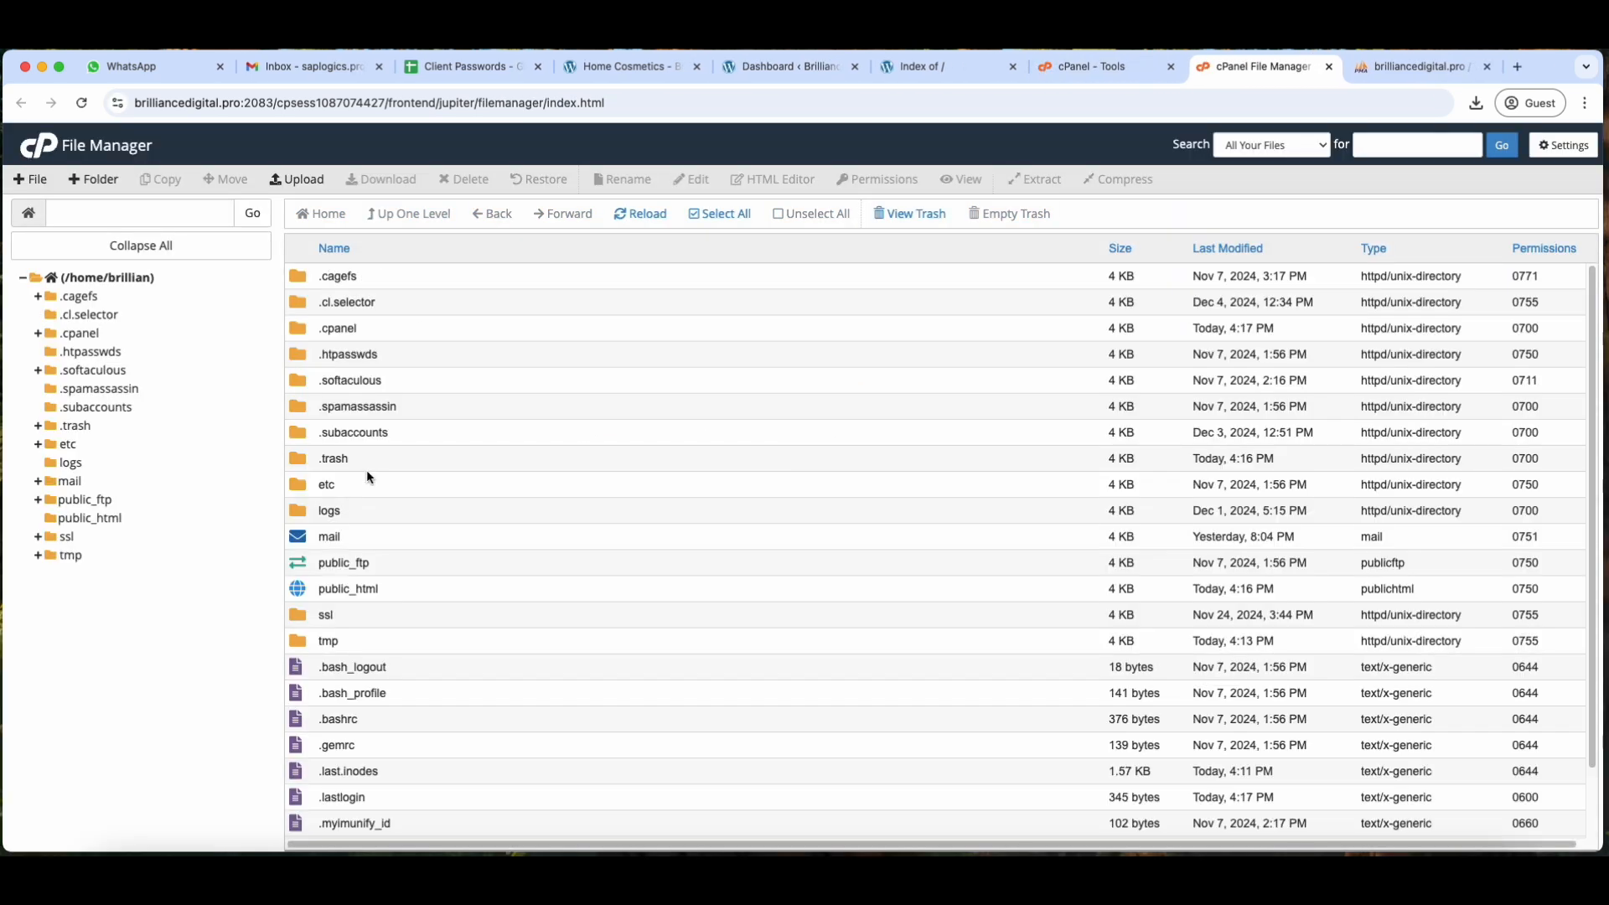
double_click(316, 589)
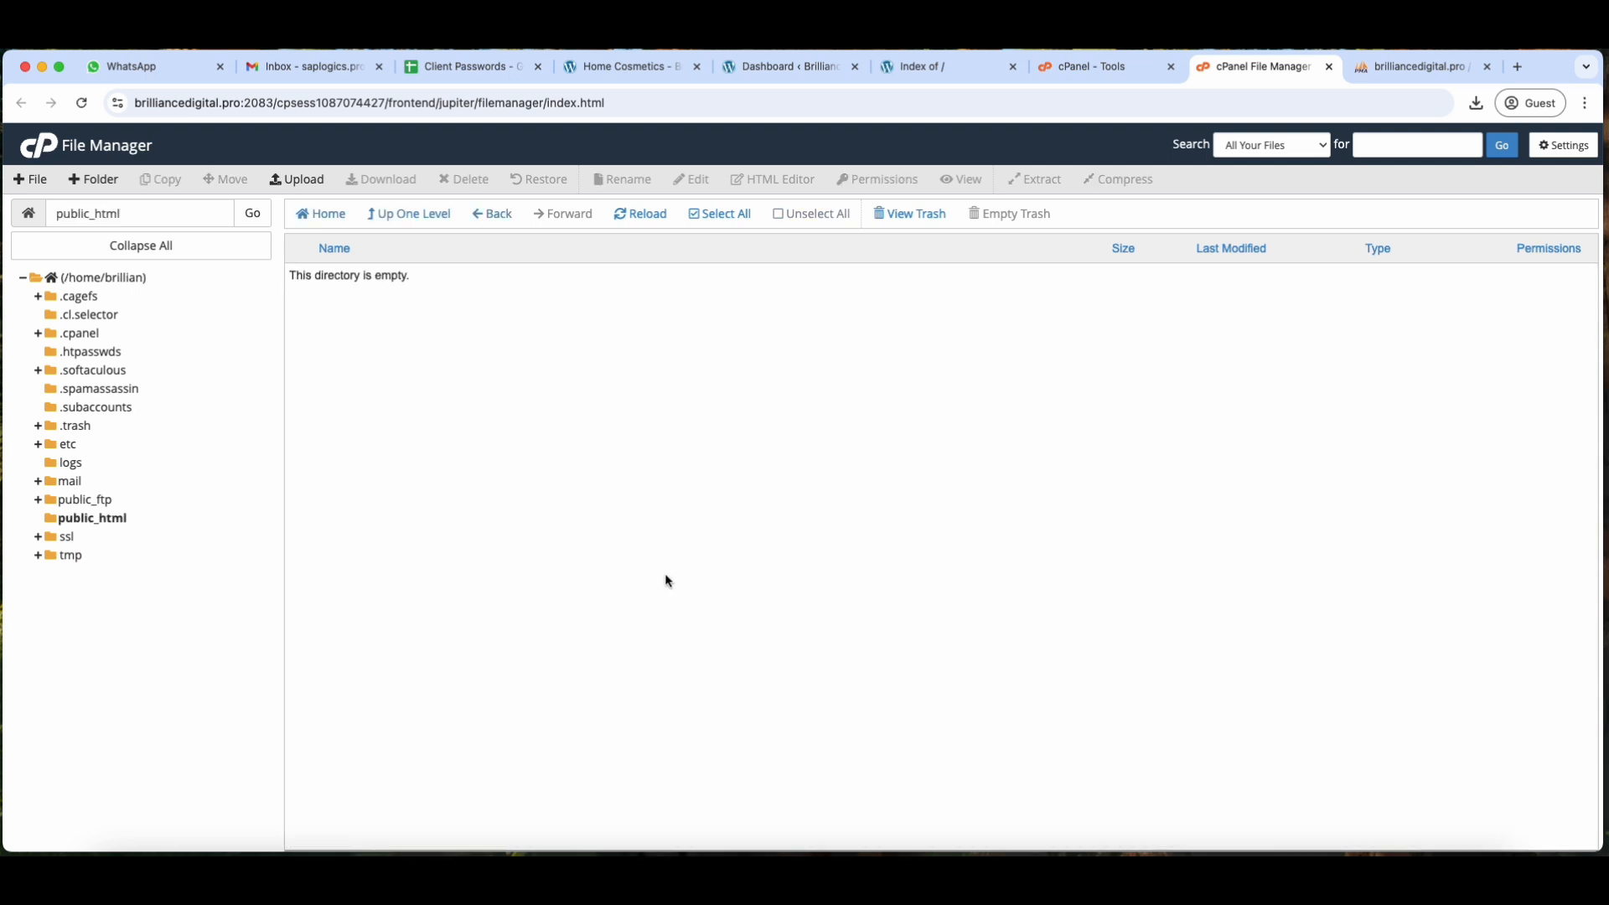
Upload the backup archive 9dec2024.zip from the Downloads folder to public_html and return to that folder
click(288, 181)
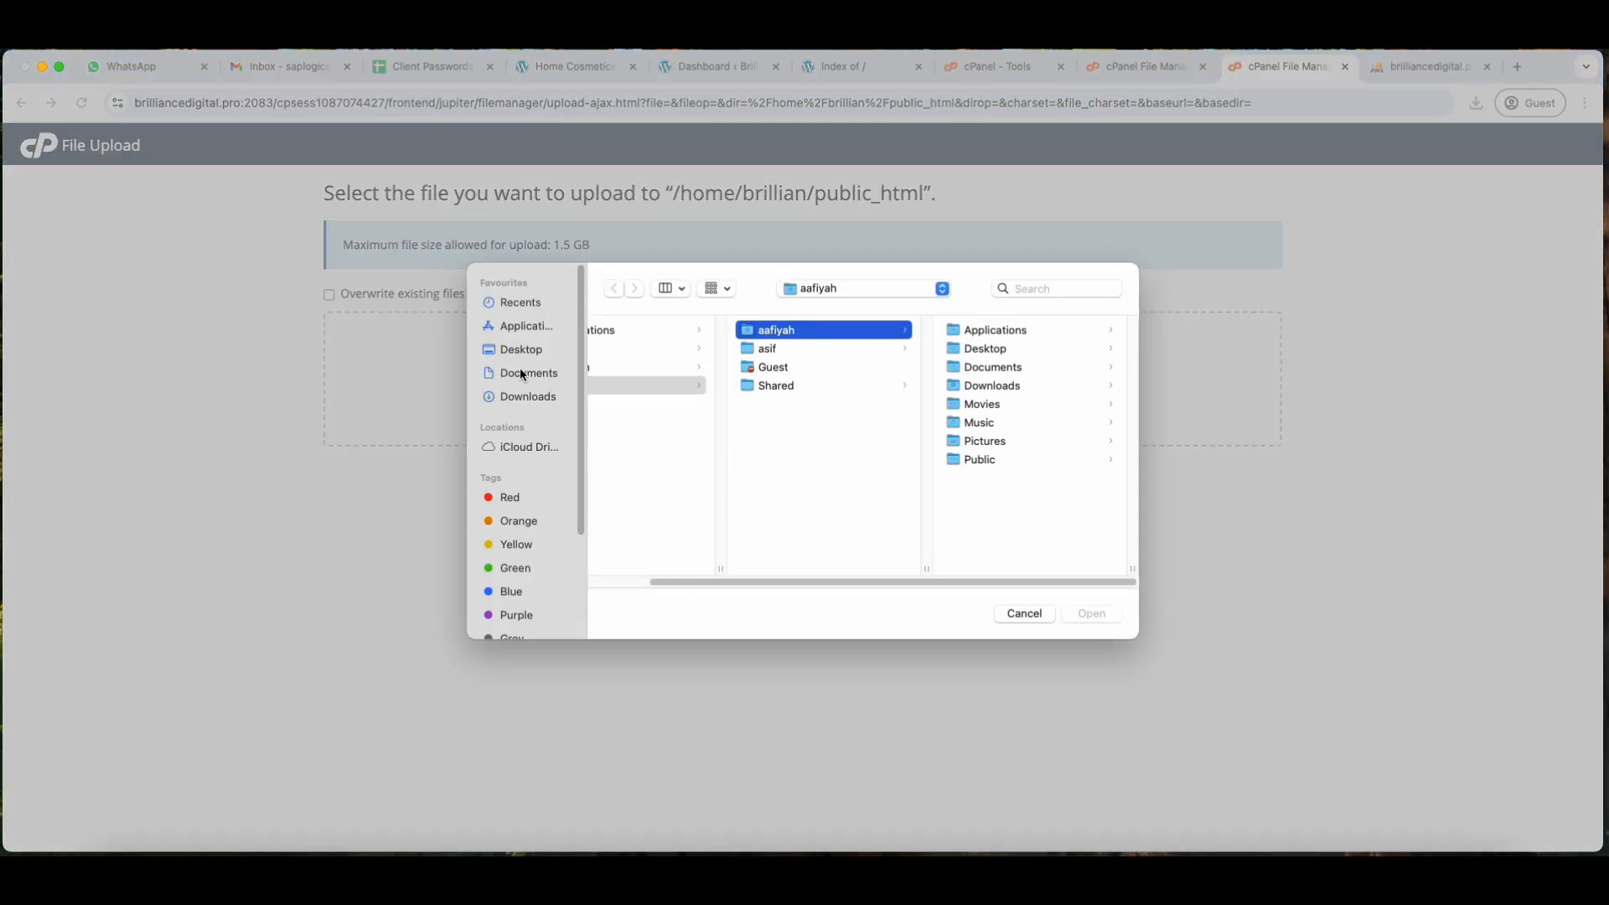
click(519, 396)
click(662, 351)
click(685, 333)
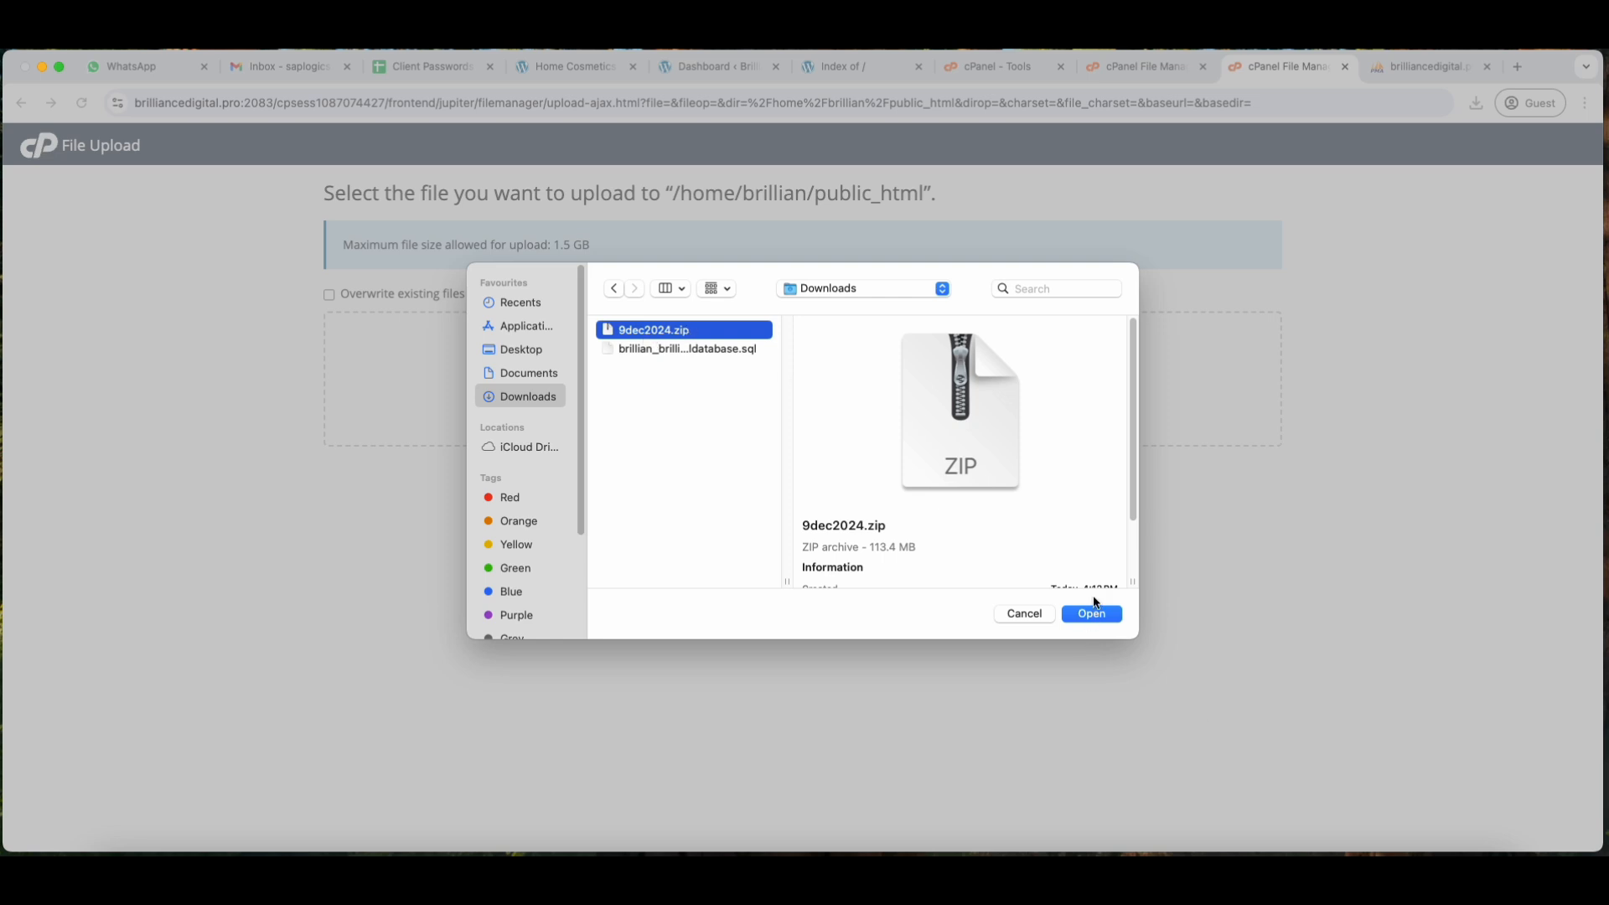
click(1098, 618)
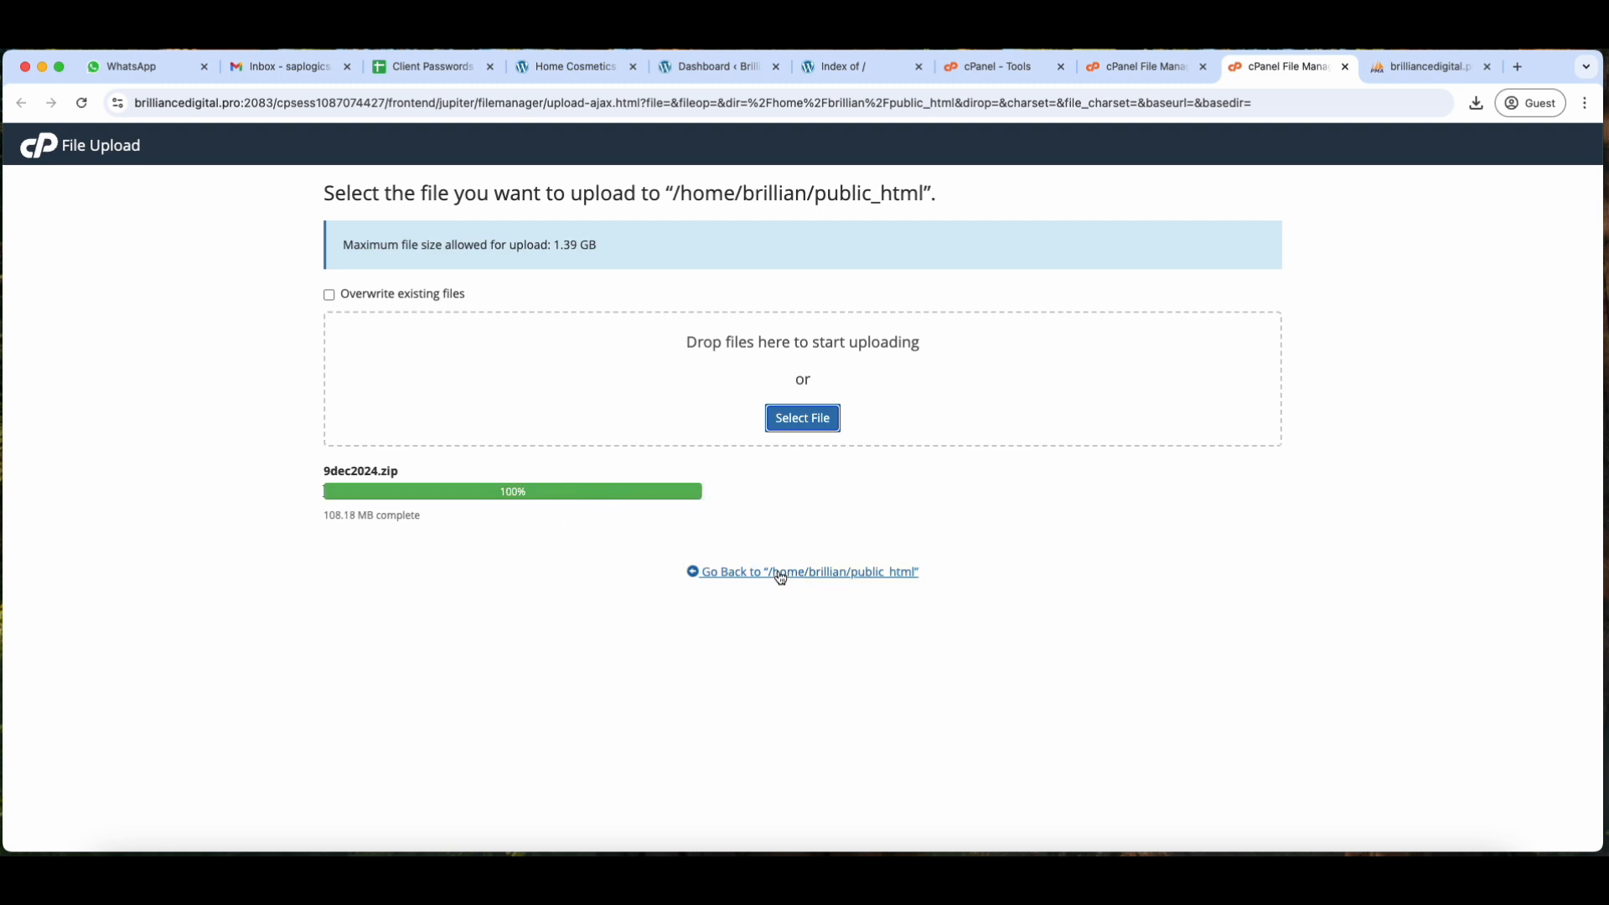
click(846, 573)
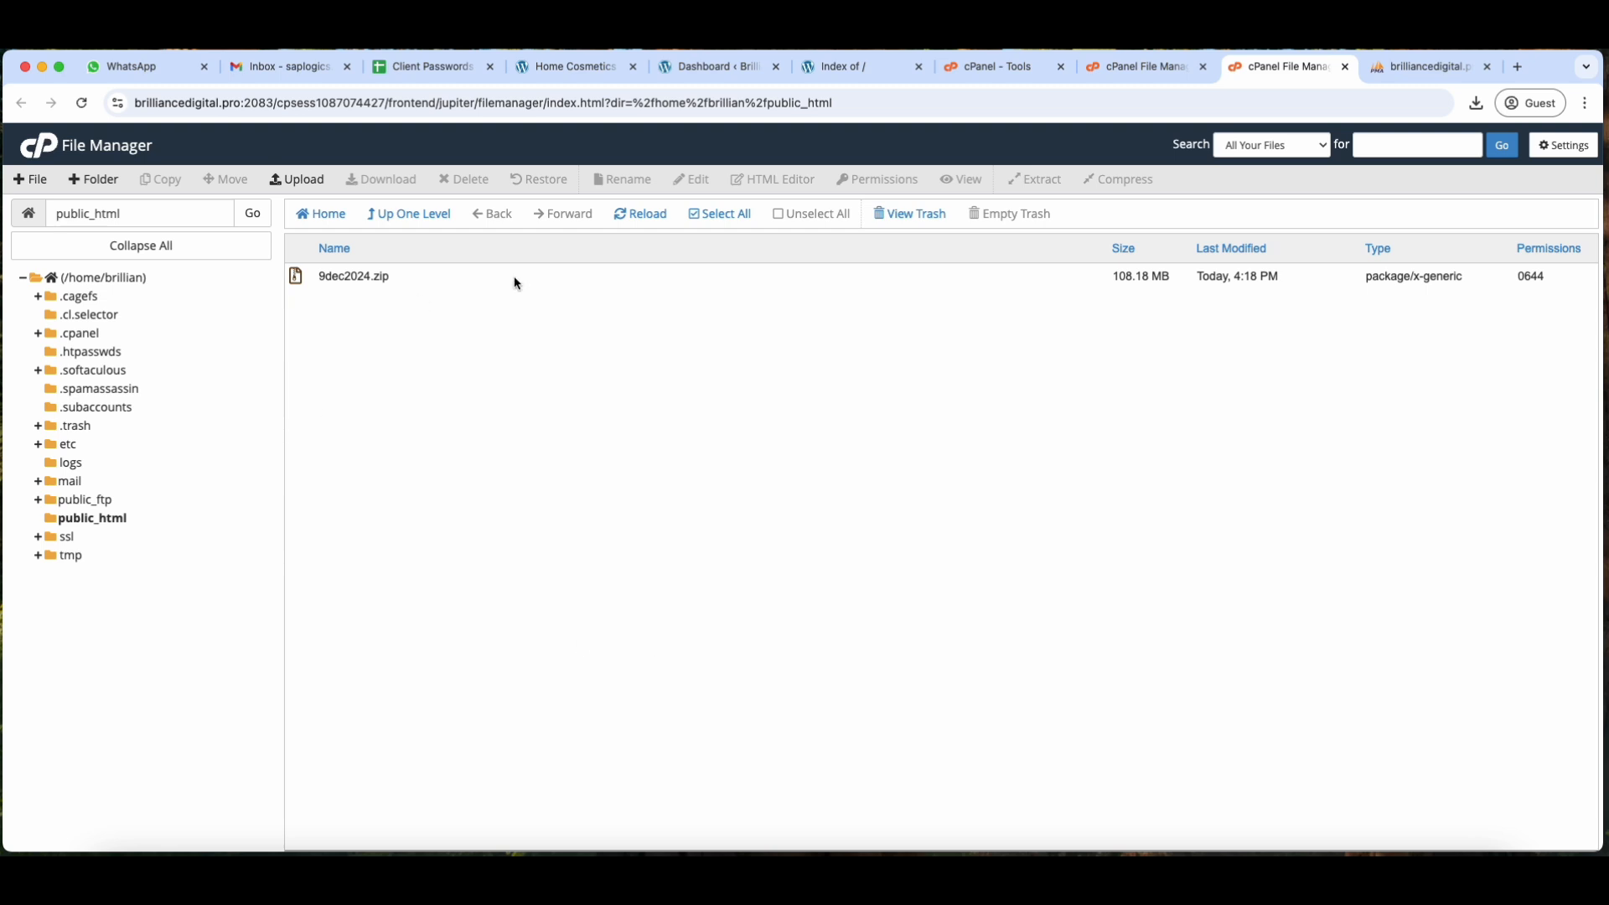
Extract 9dec2024.zip into /public_html and look through the extracted WordPress files
right_click(298, 280)
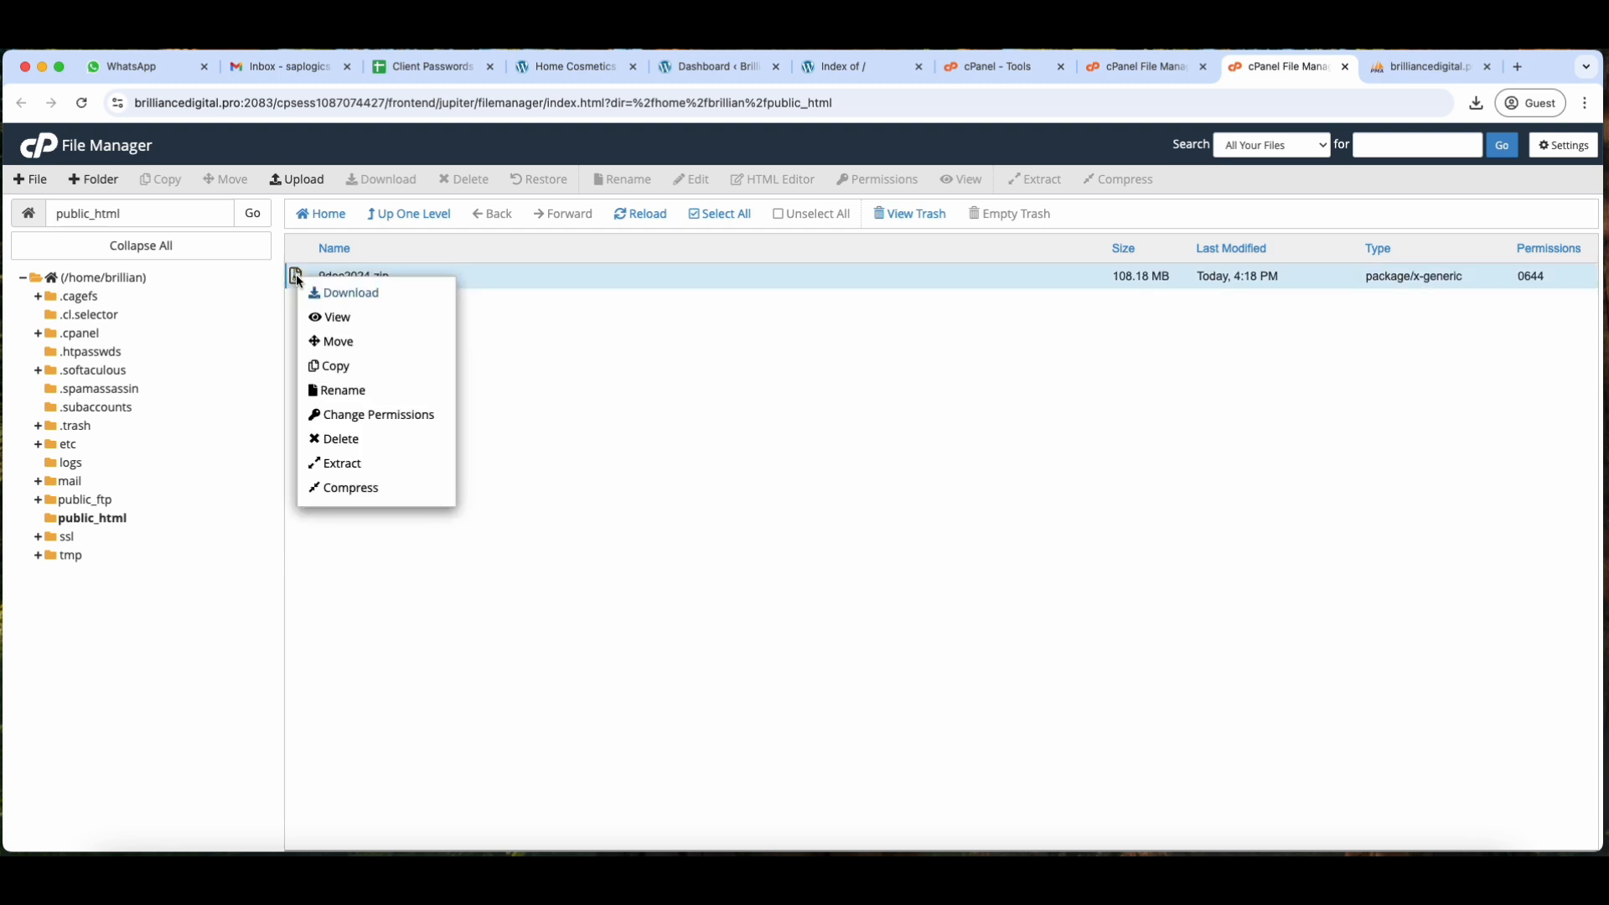
click(331, 463)
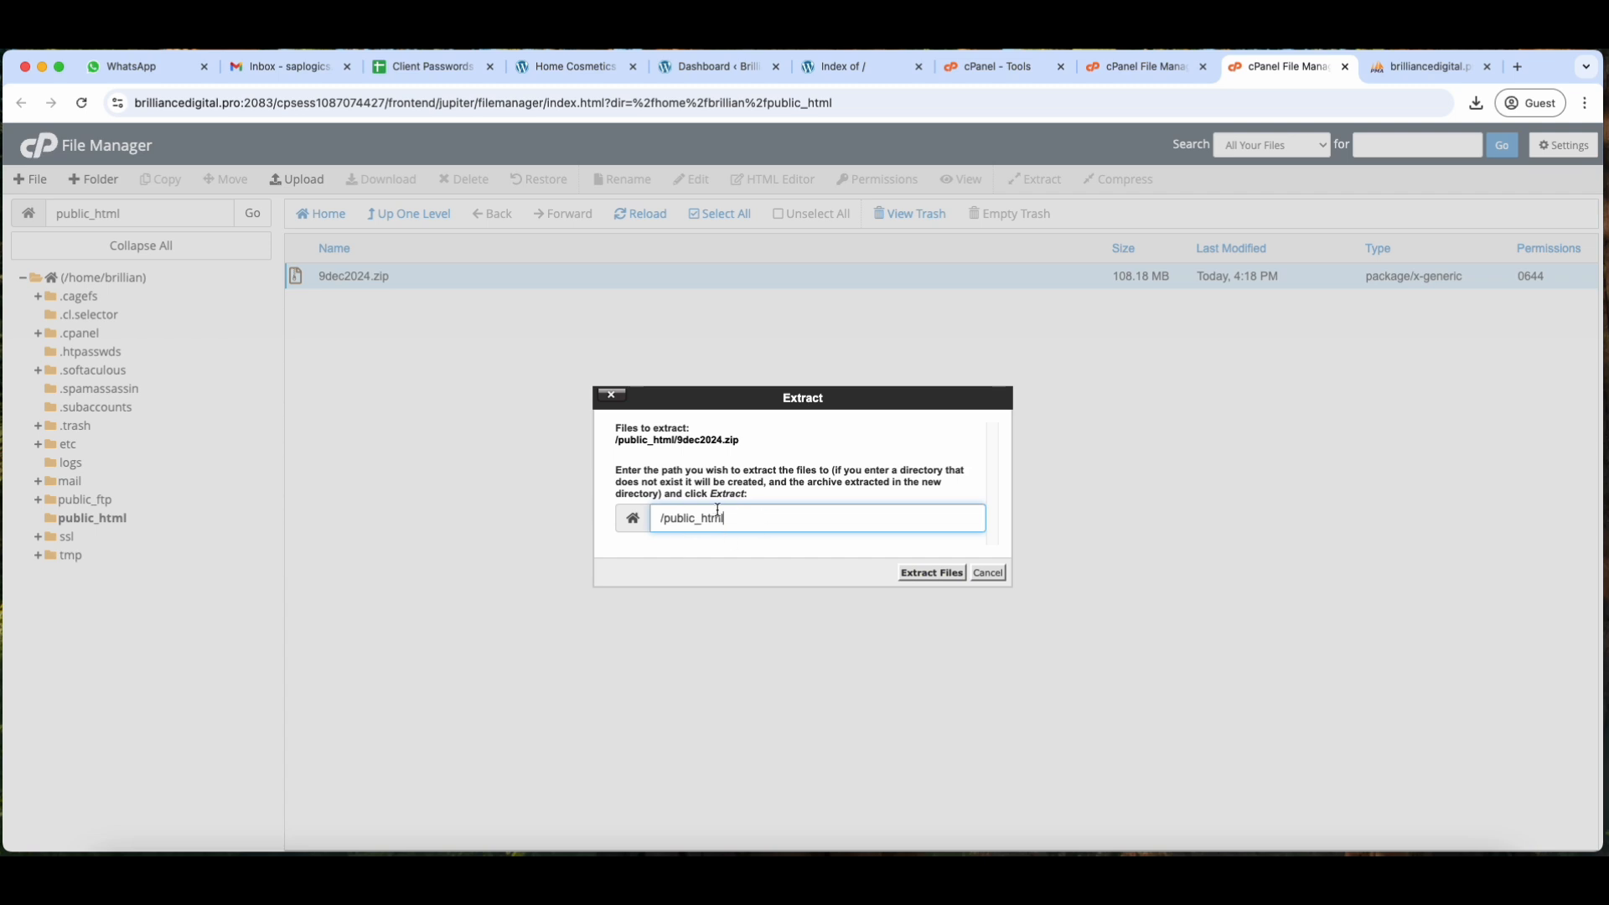
click(931, 573)
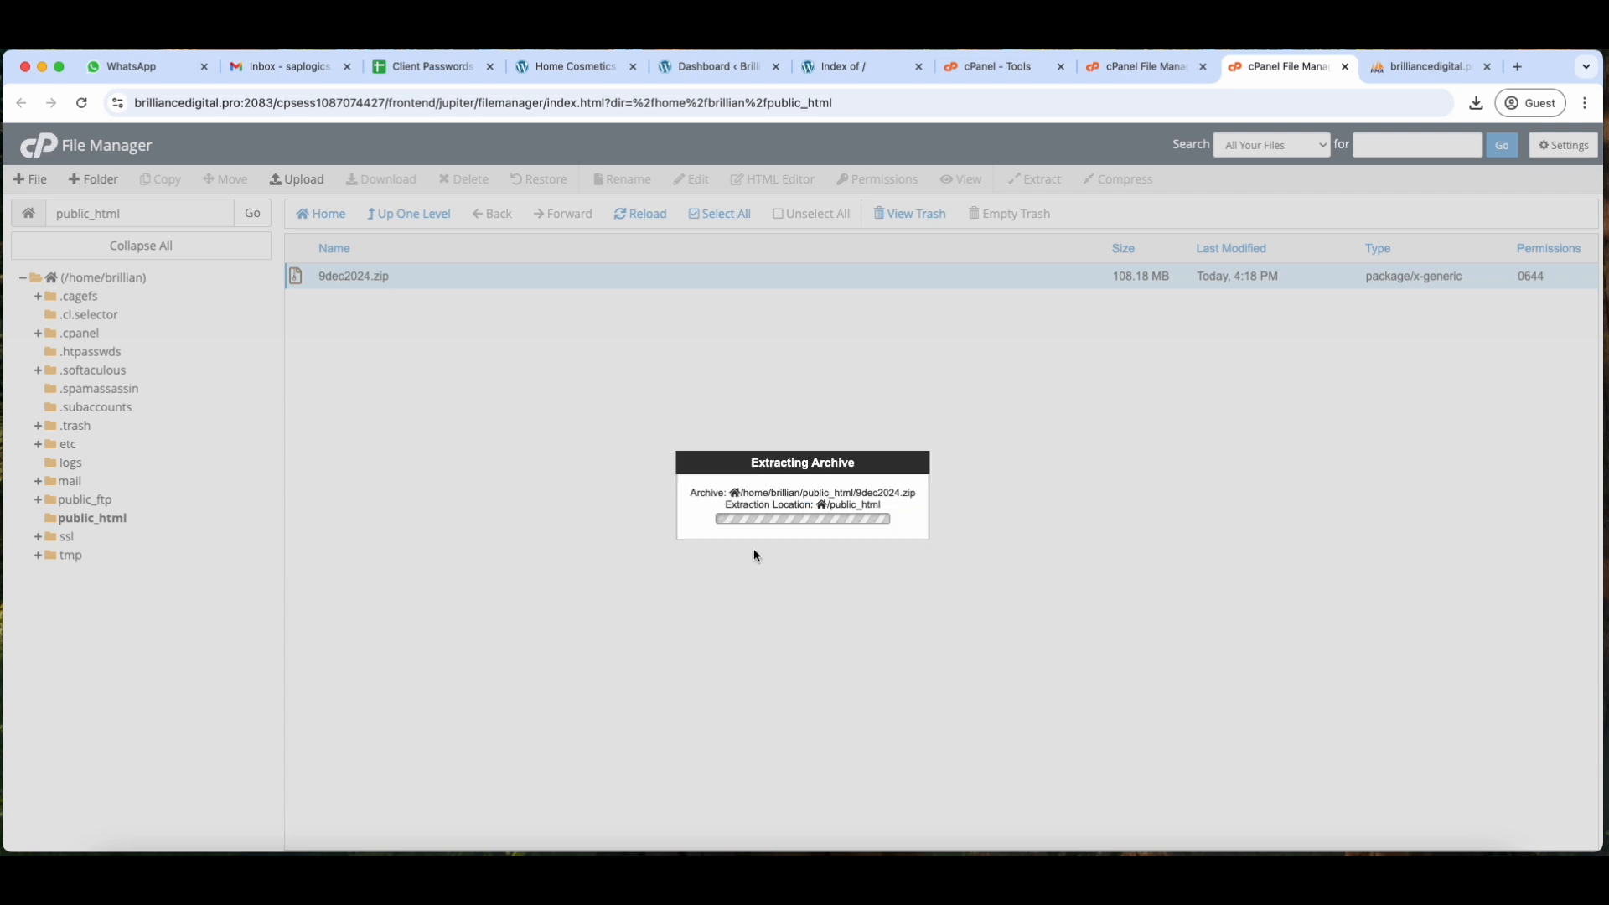
scroll(734, 457, down, 2)
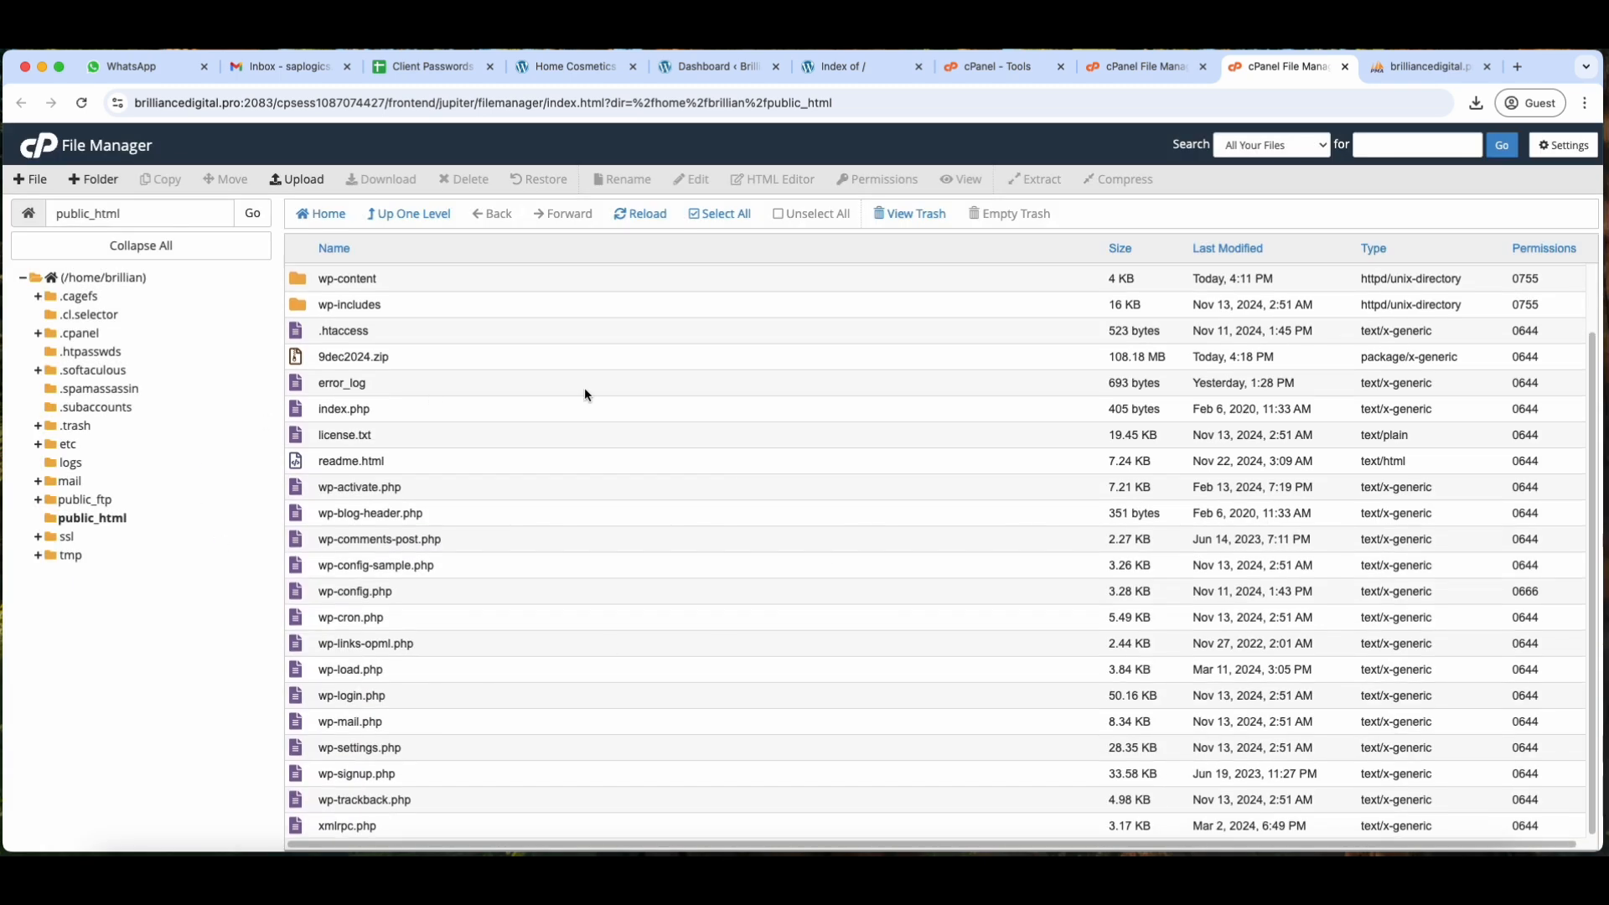
scroll(503, 386, up, 2)
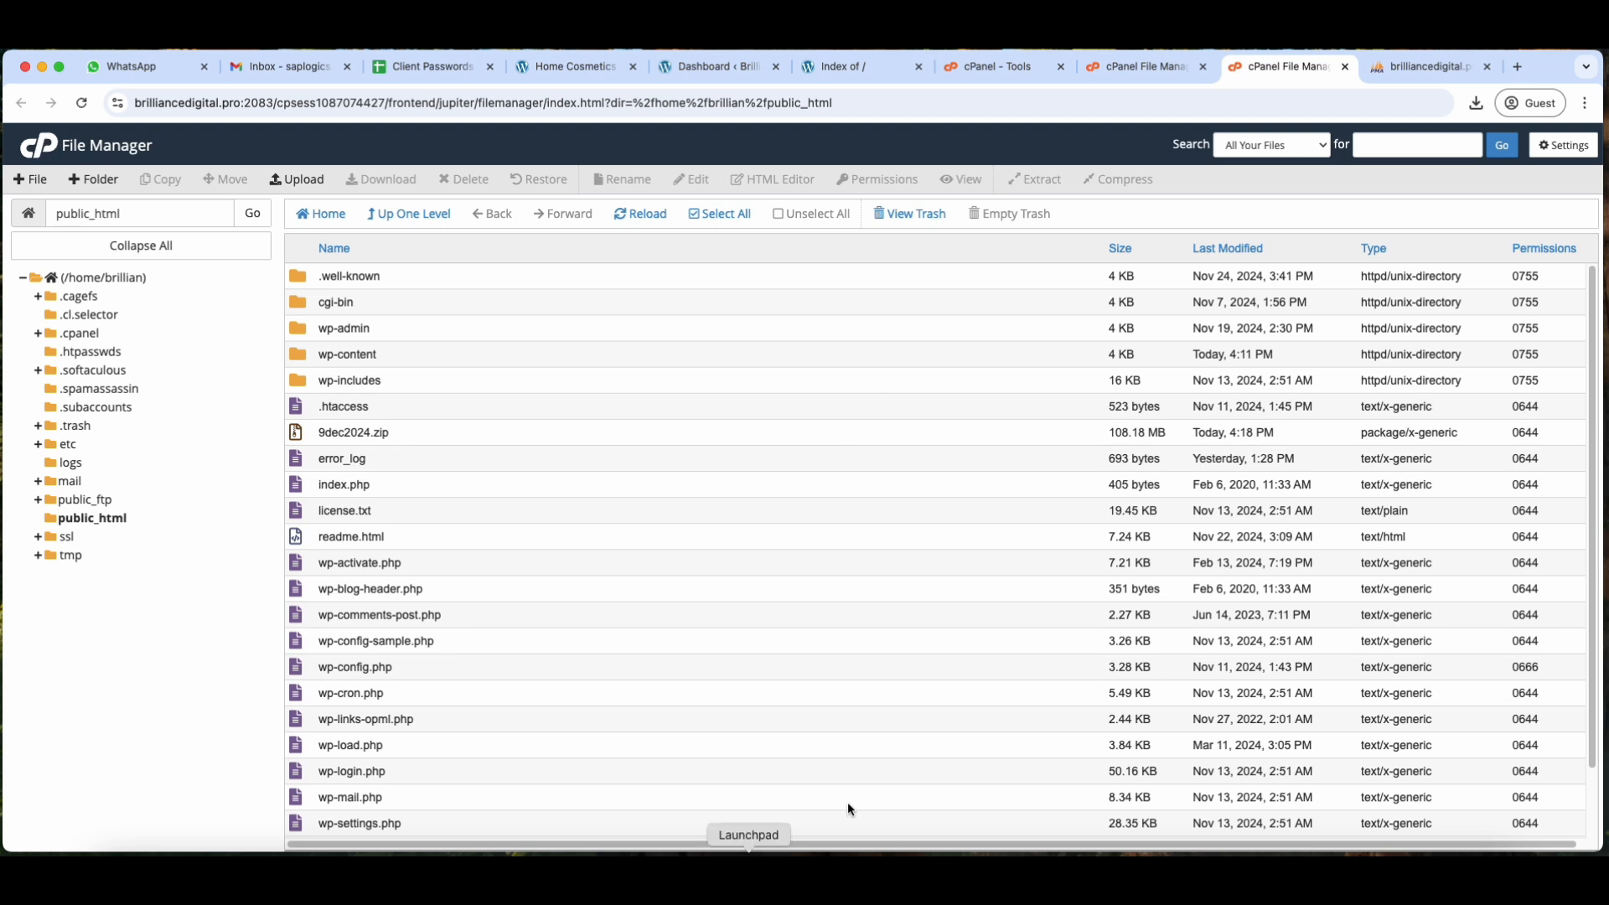
Move 9dec2024.zip from public_html to the trash, look over the remaining files and reload the folder listing
click(319, 431)
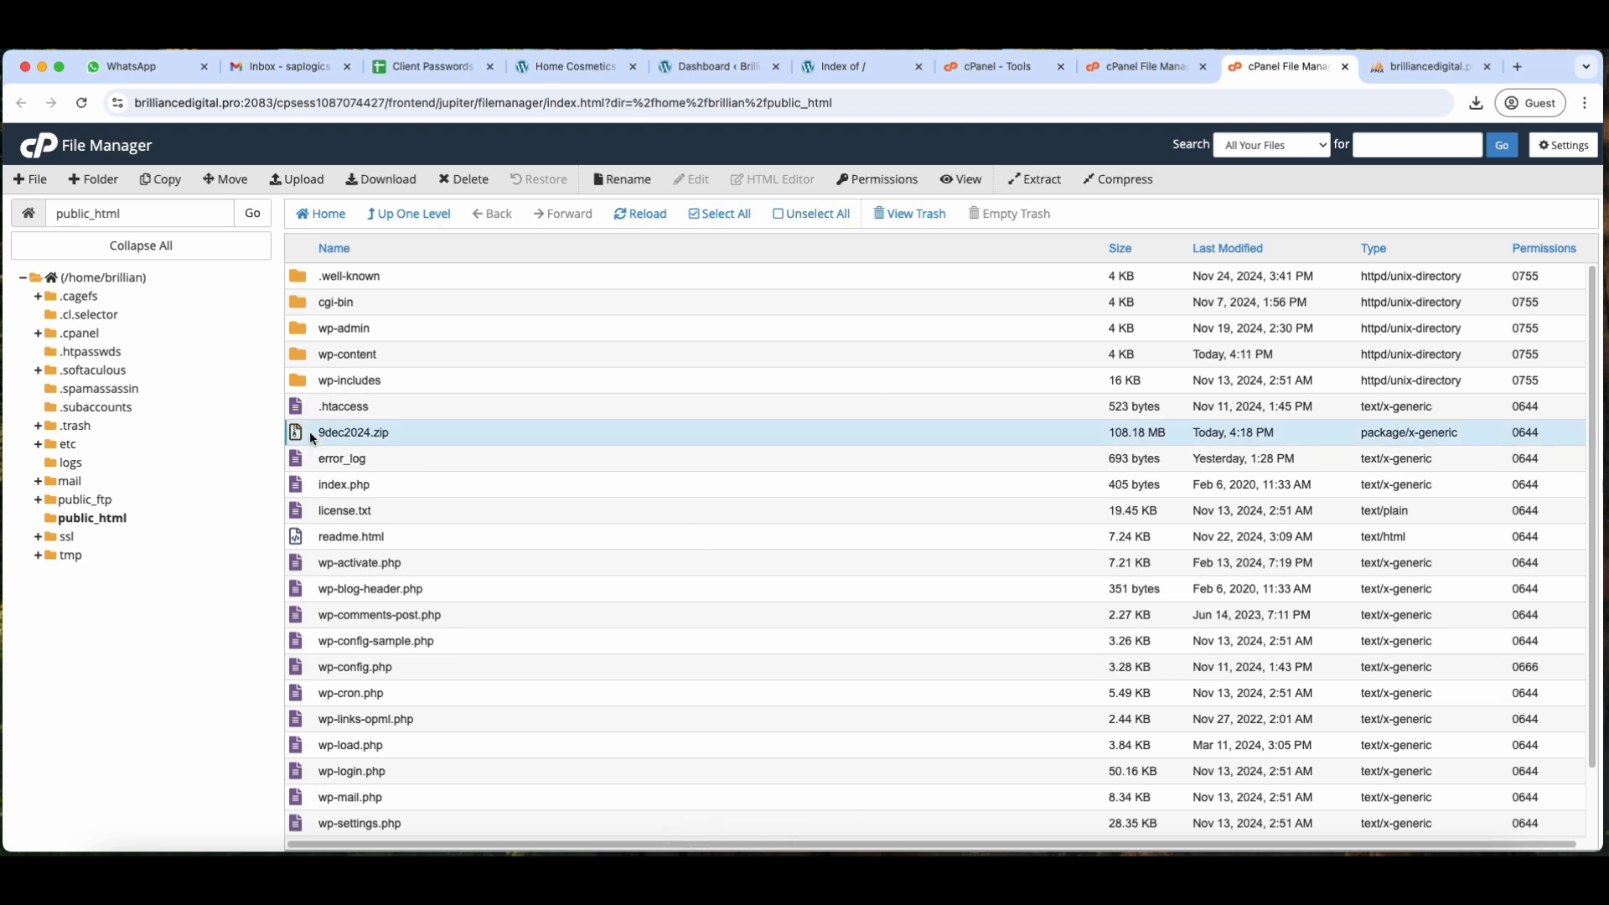
click(474, 186)
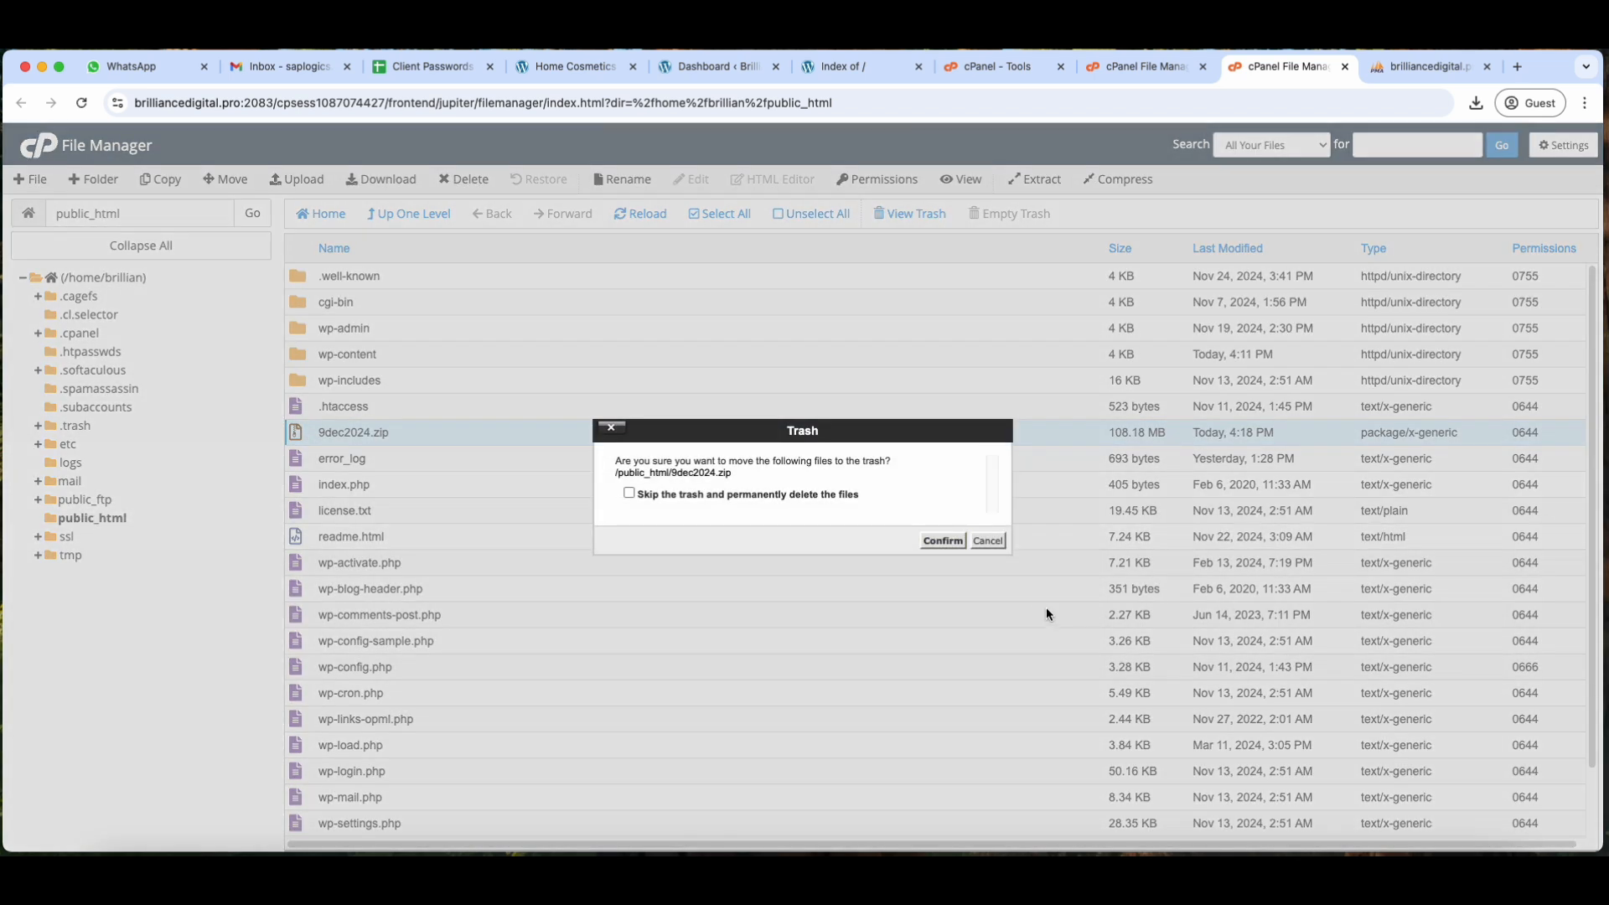
click(940, 546)
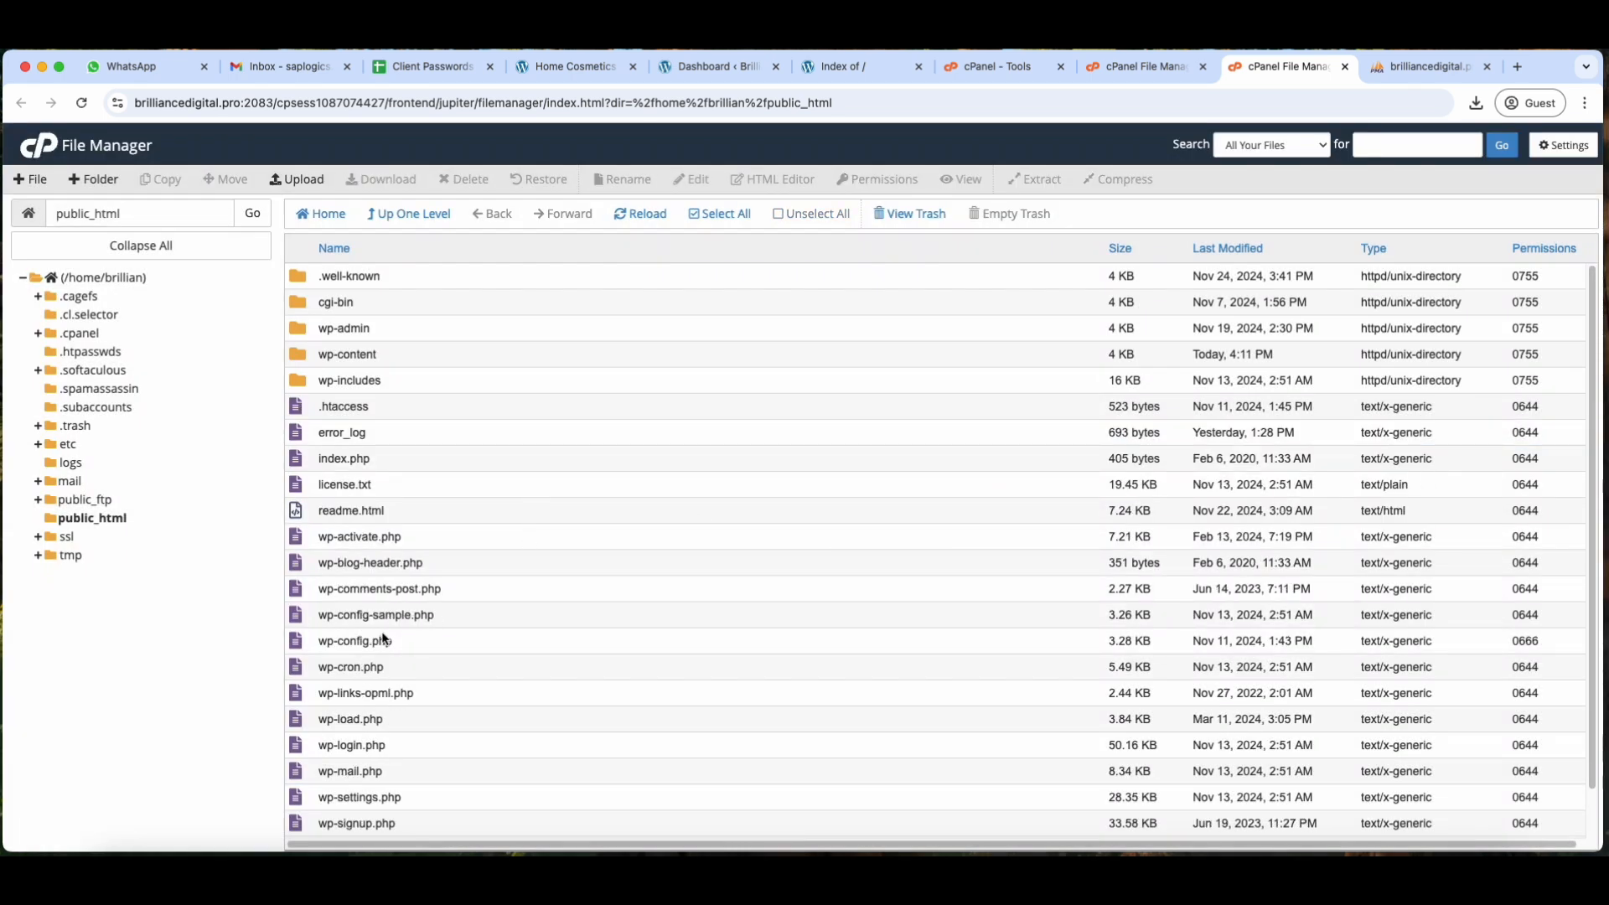
scroll(863, 681, down, 2)
scroll(873, 743, up, 2)
click(666, 216)
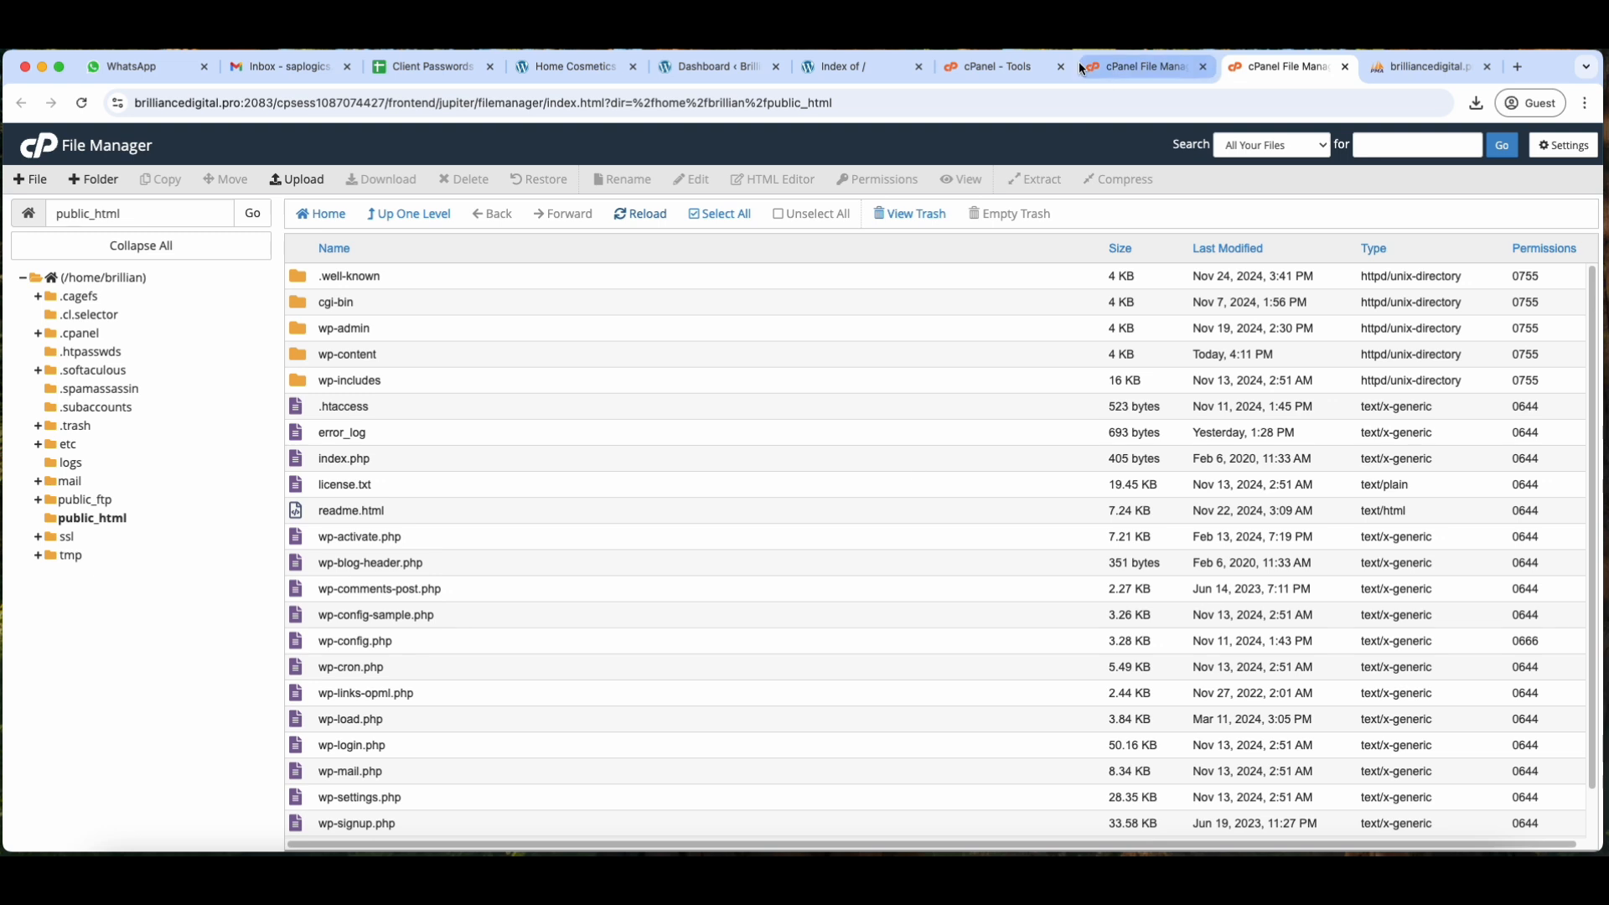
Load brilliancedigital.pro again to check how the site responds with its files restored but no database
click(1143, 64)
click(985, 66)
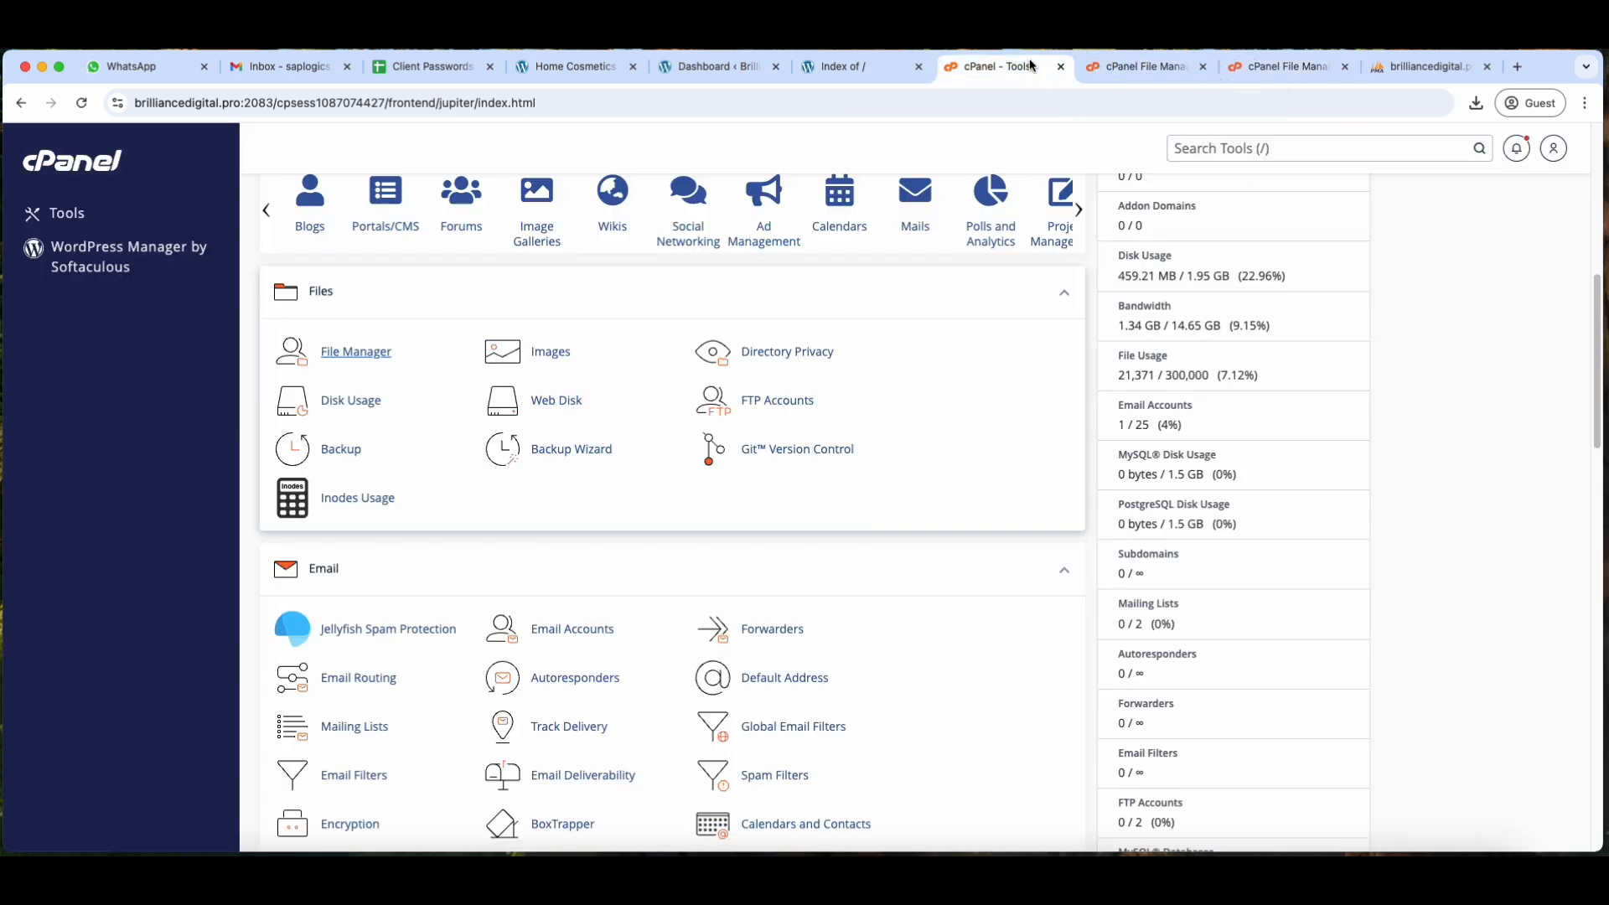
click(804, 72)
click(768, 104)
key(Return)
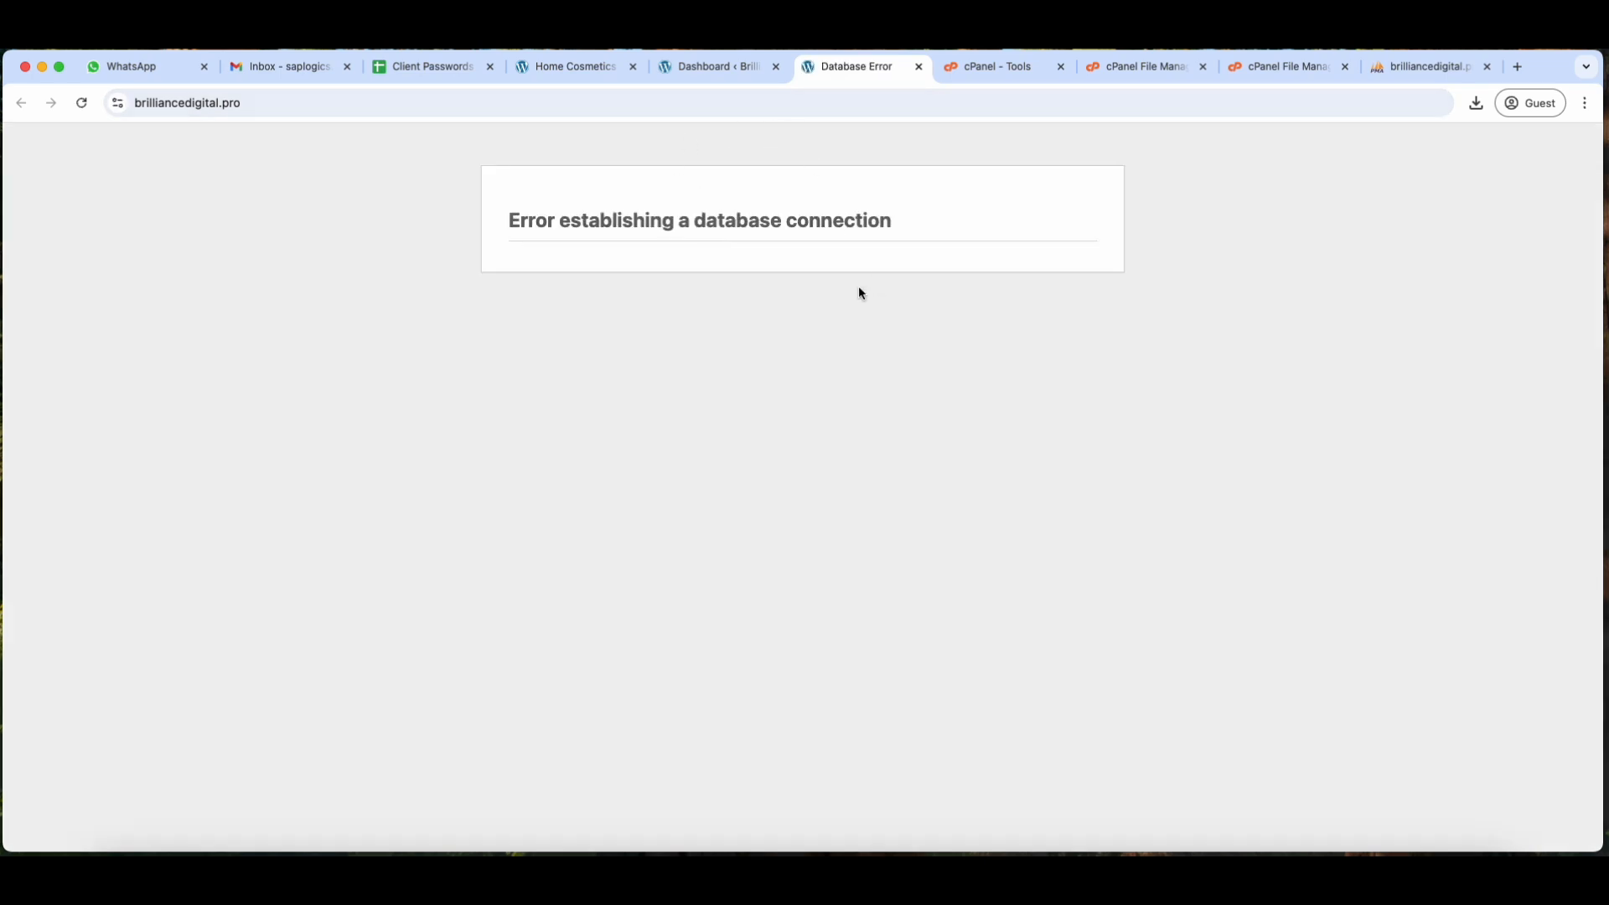
drag(505, 239, 901, 233)
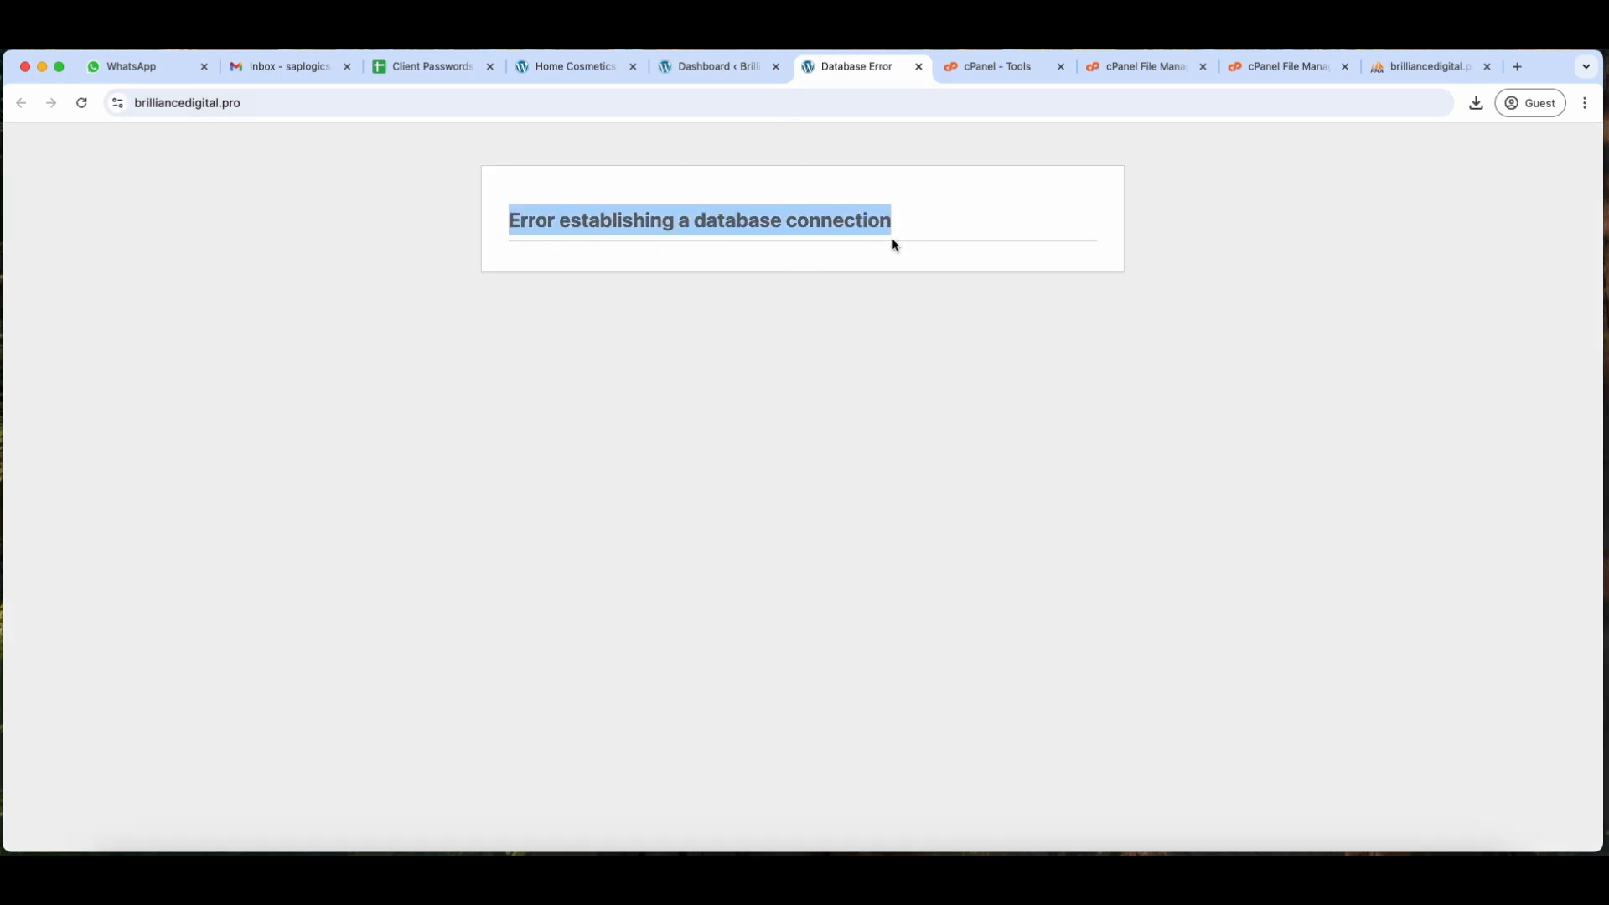
Return to the cPanel tools and open the MySQL Database Wizard
click(1108, 66)
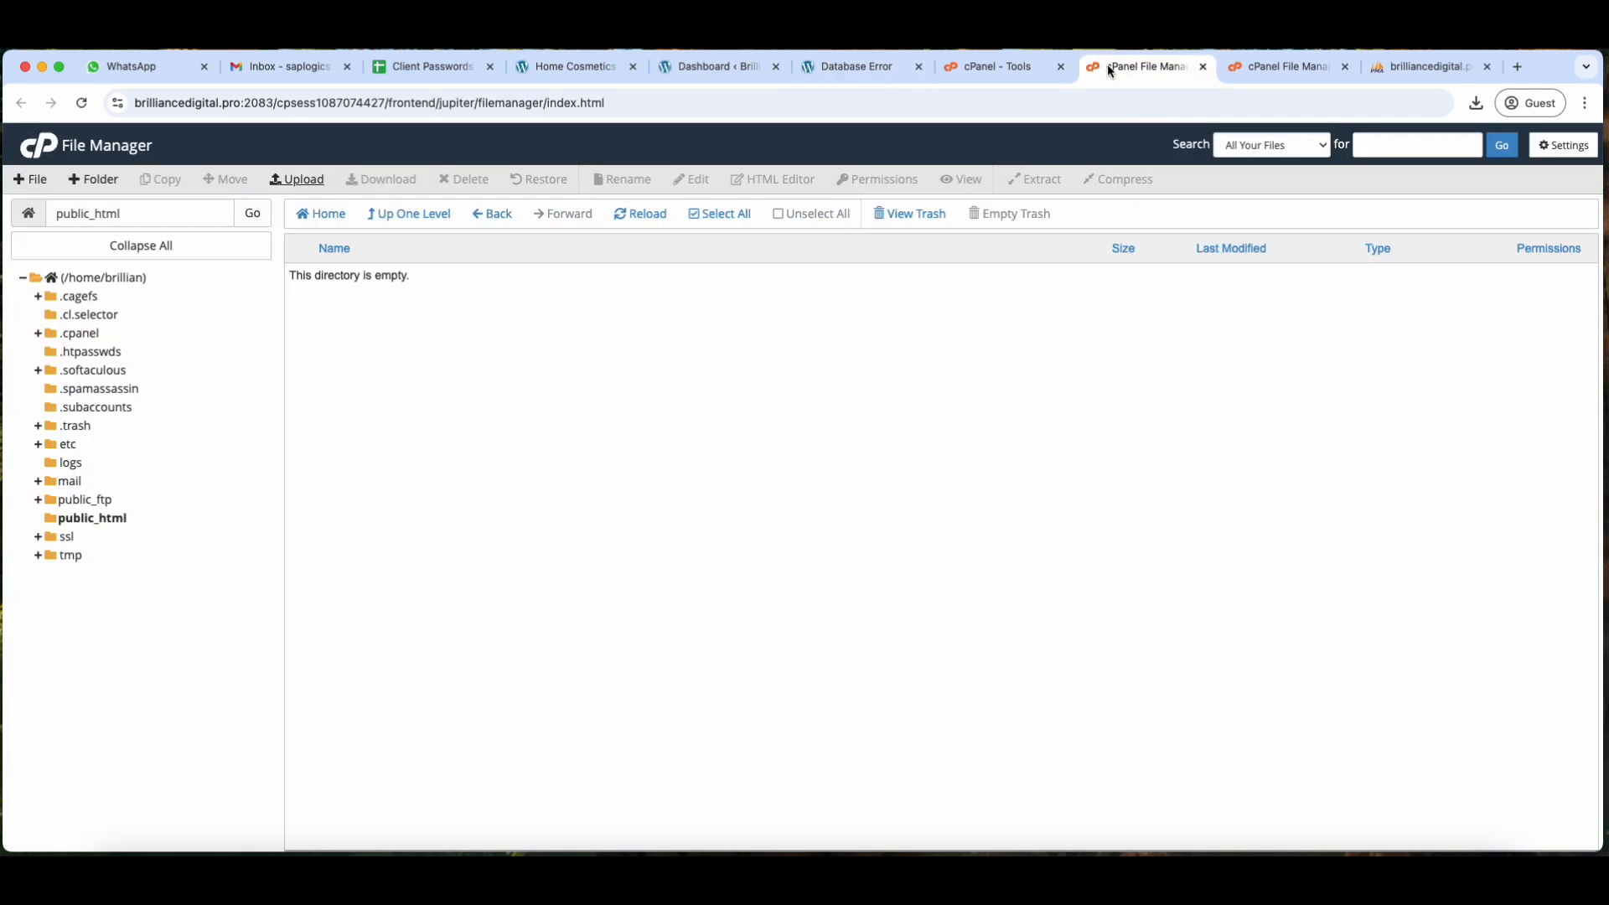
click(972, 67)
scroll(798, 416, down, 5)
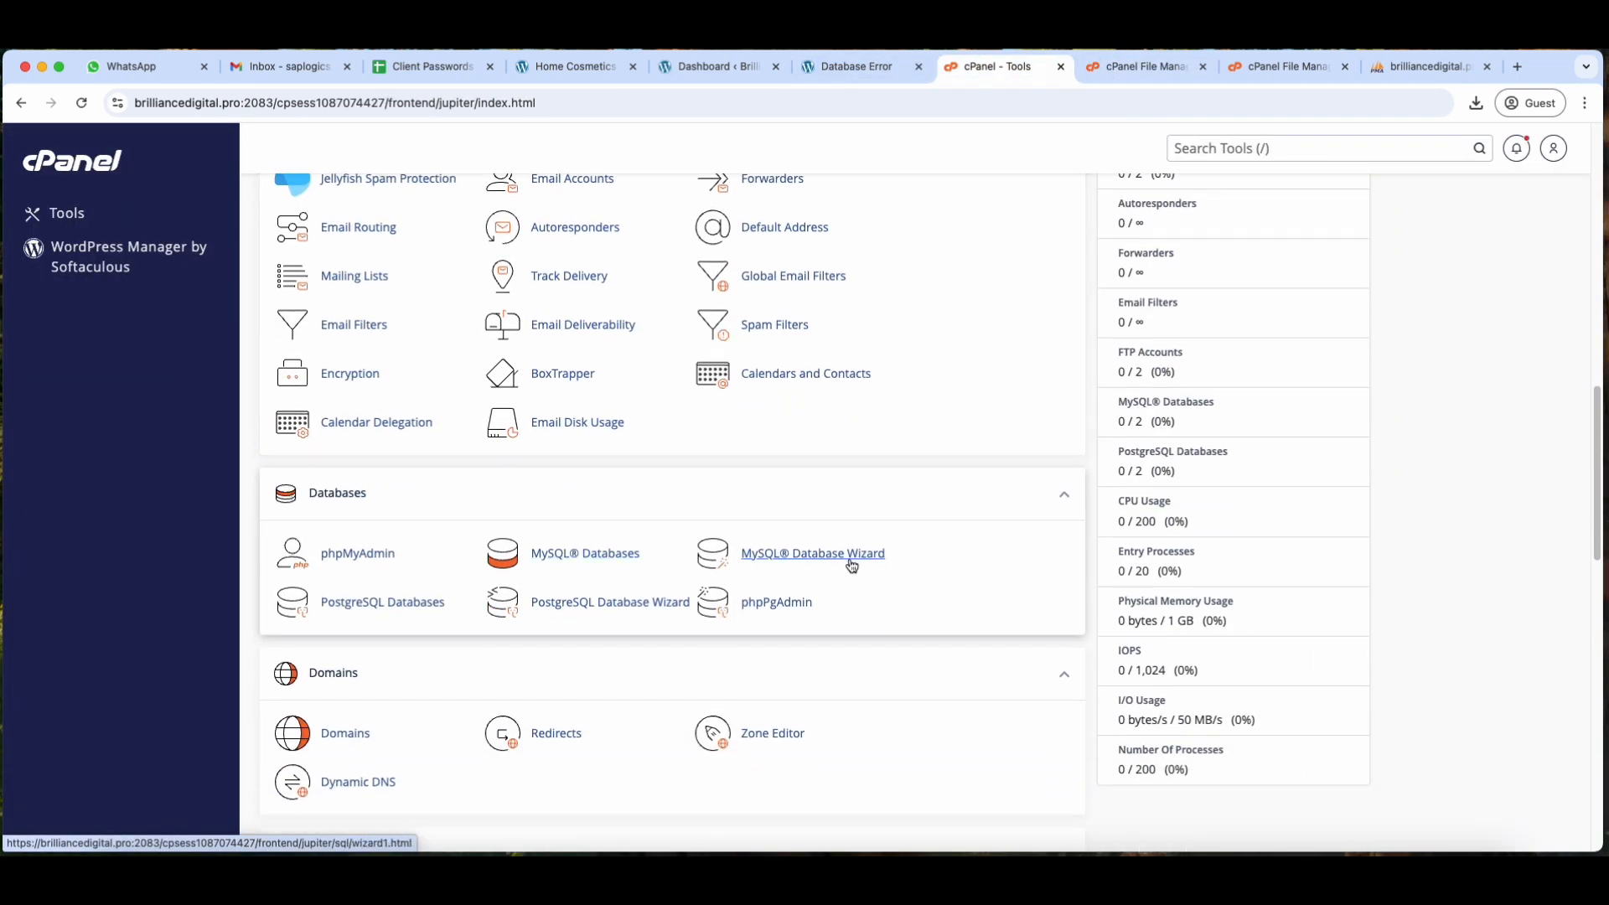
click(853, 557)
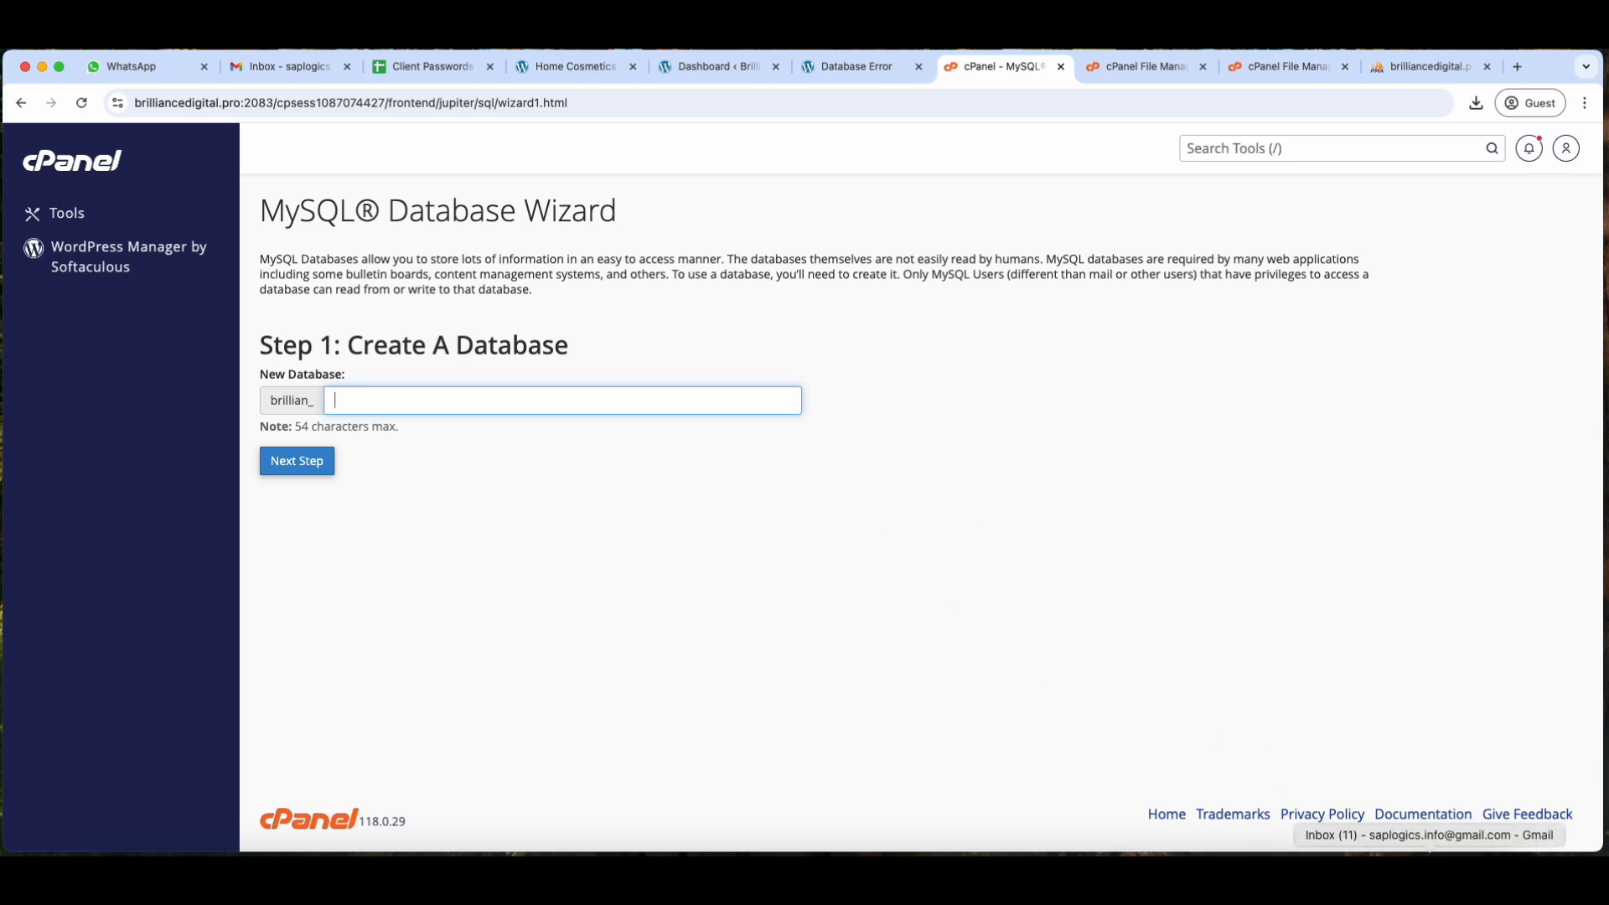
Create the database brilliancedigitaldatabase, taking its name from the SQL backup's file name in the Downloads folder
right_click(1428, 875)
click(1426, 826)
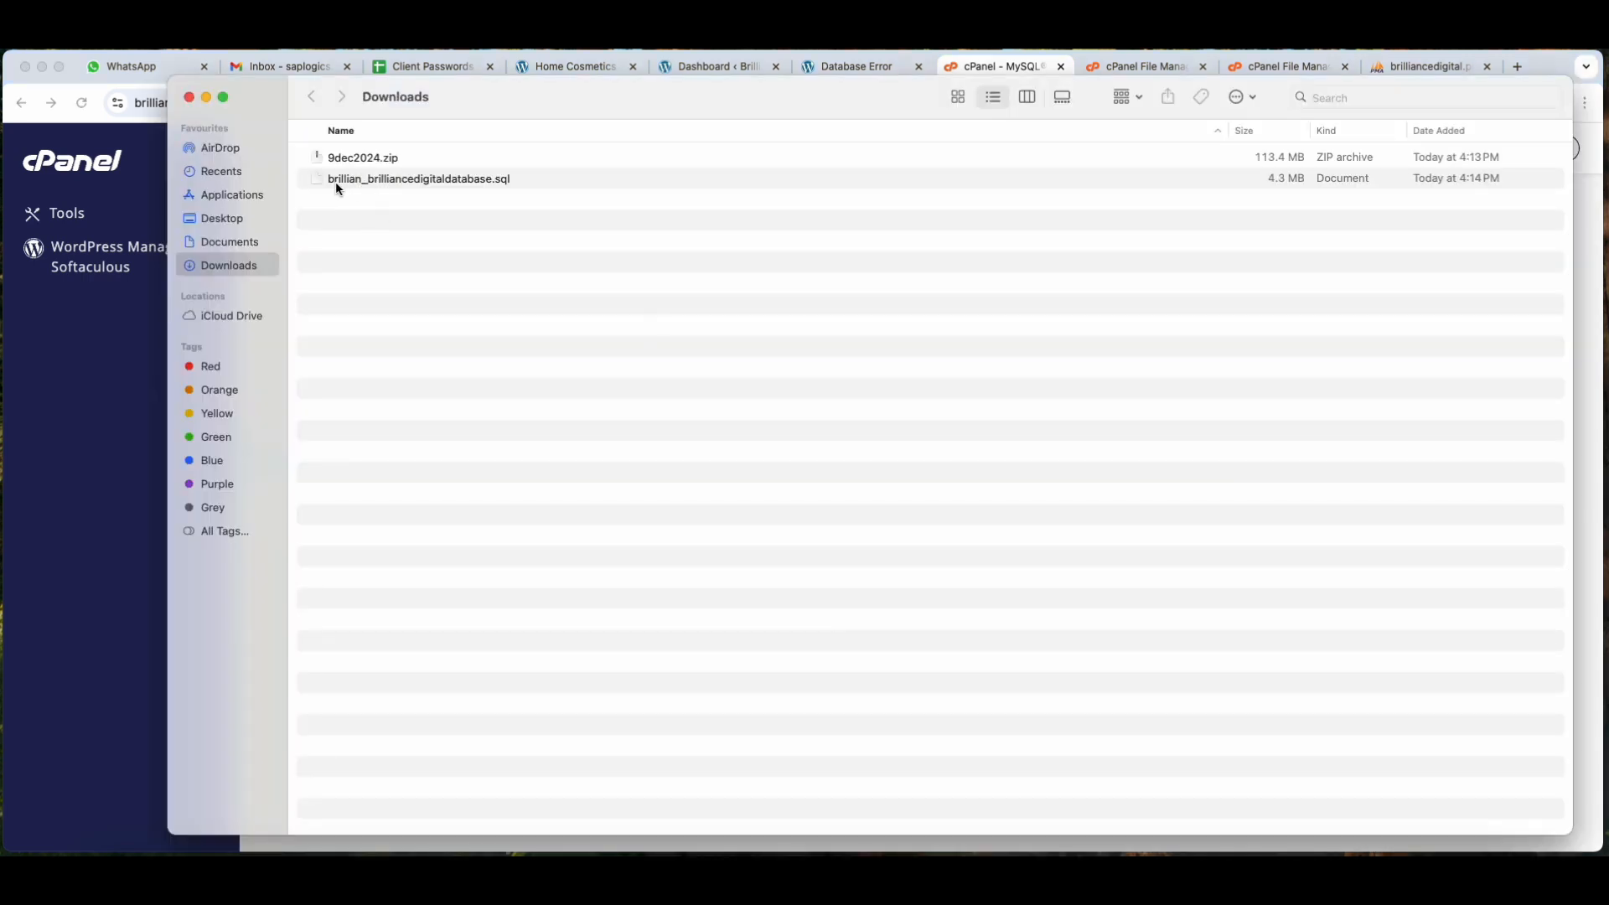
right_click(397, 183)
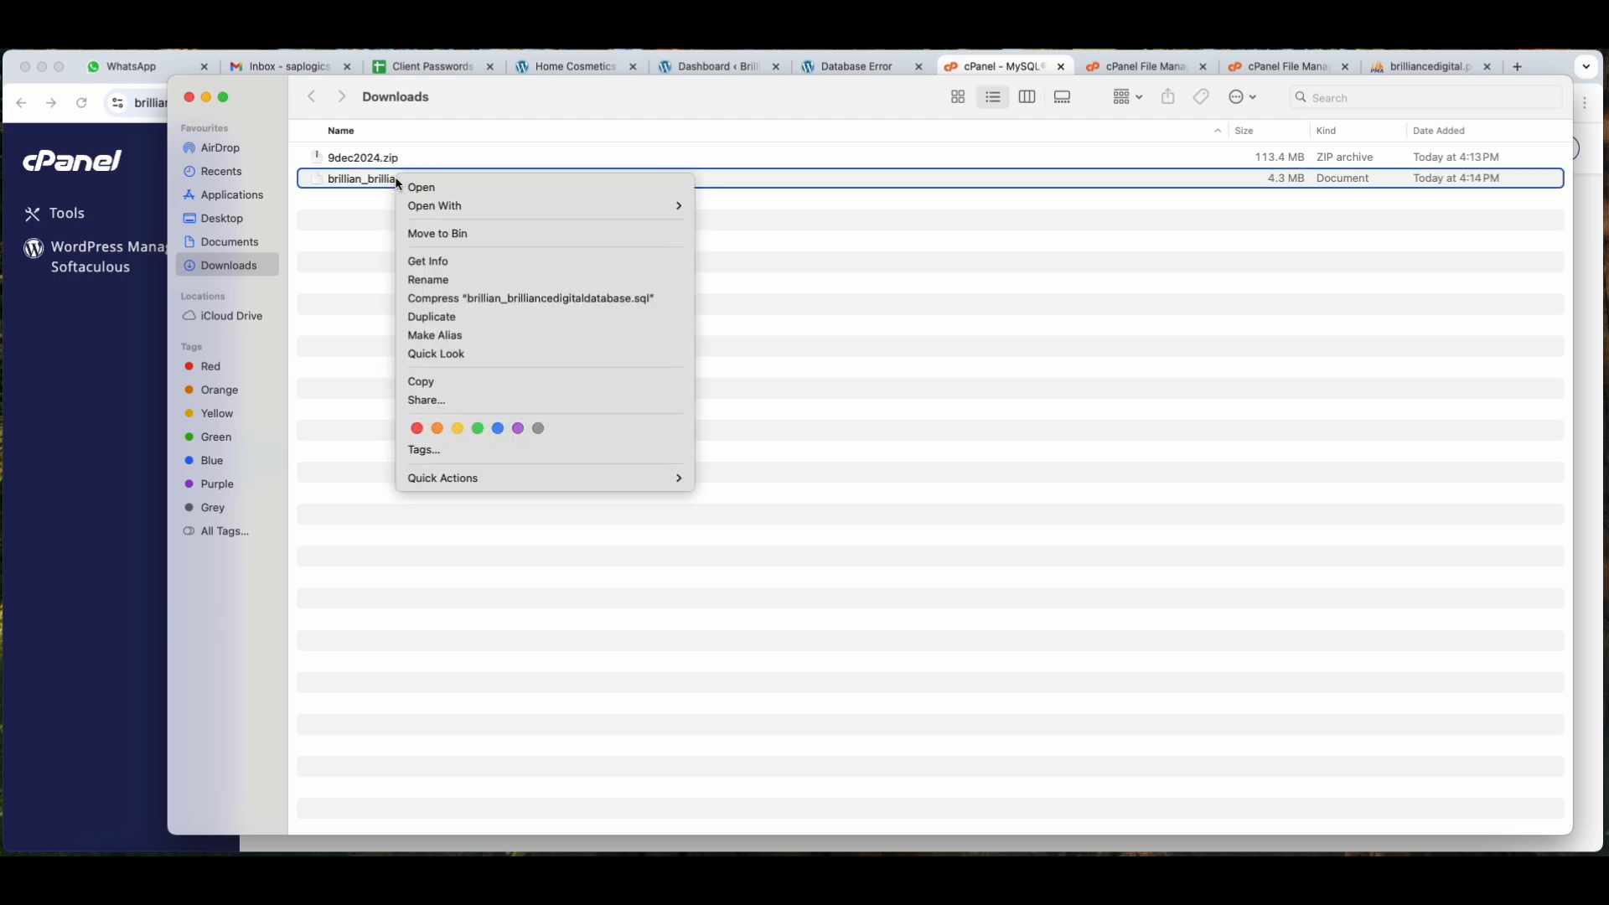
click(419, 280)
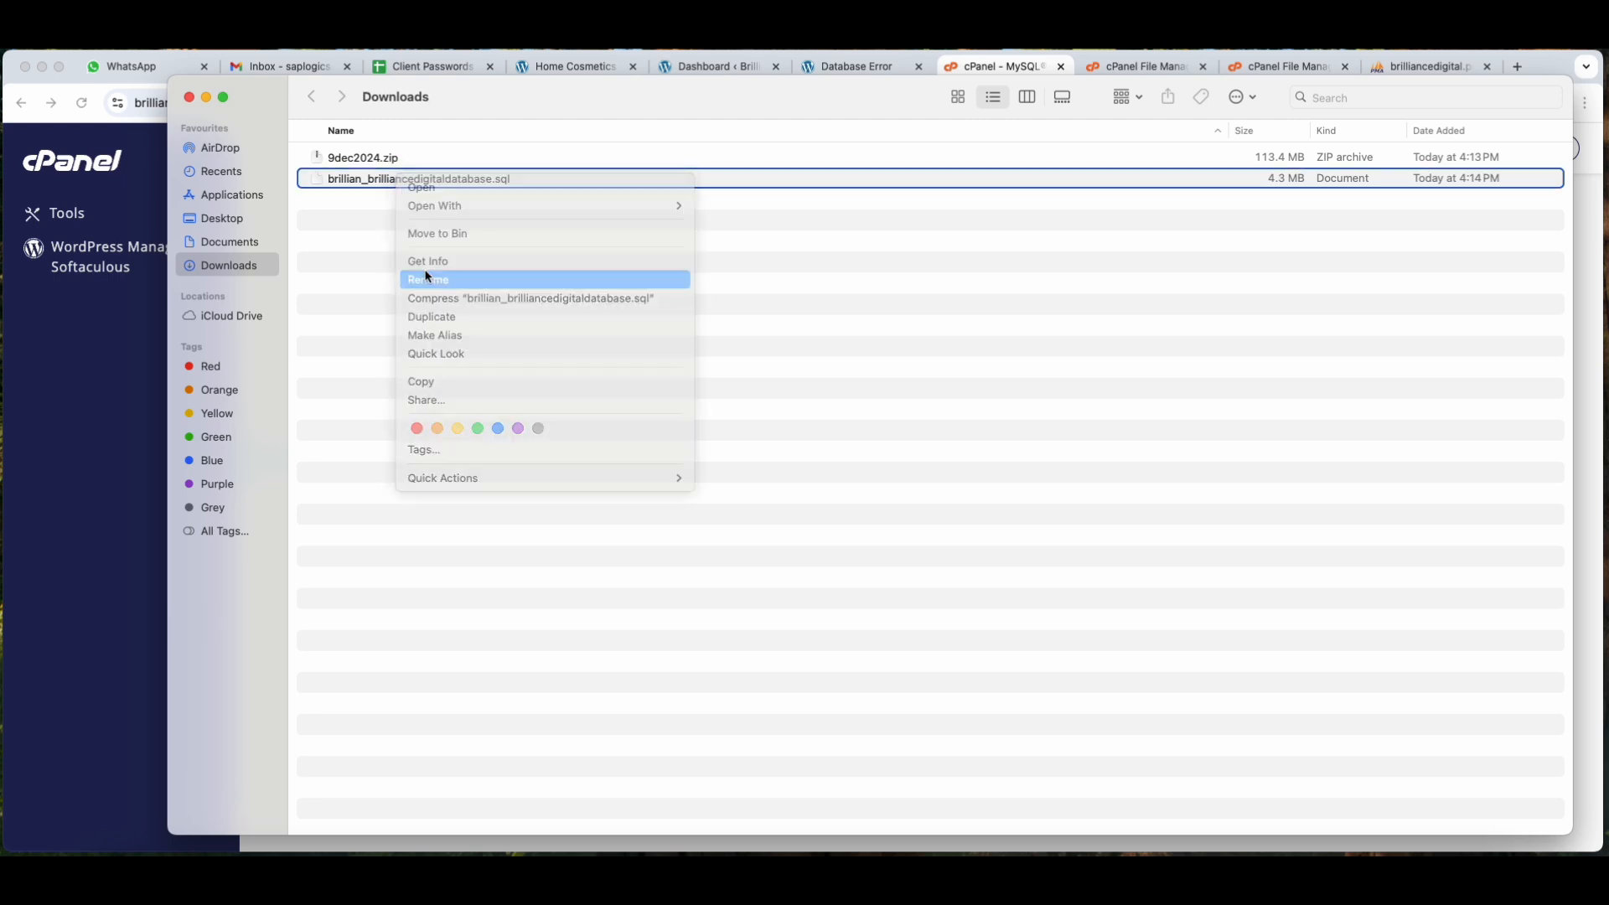
drag(492, 183, 389, 187)
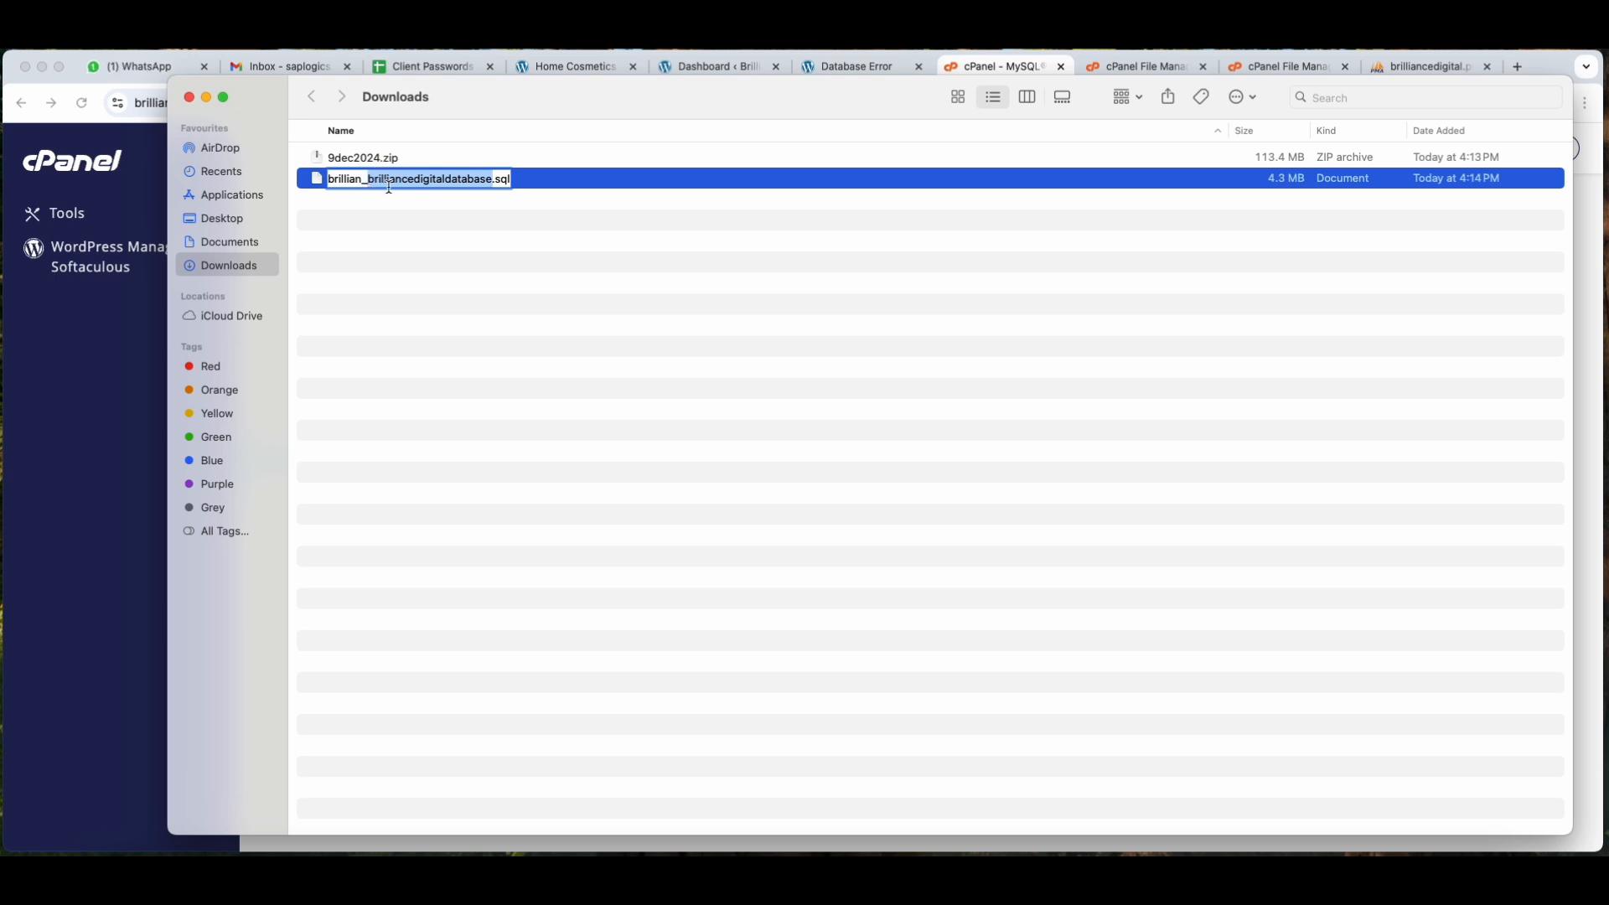
click(134, 417)
text(brilliancedigitaldatabase)
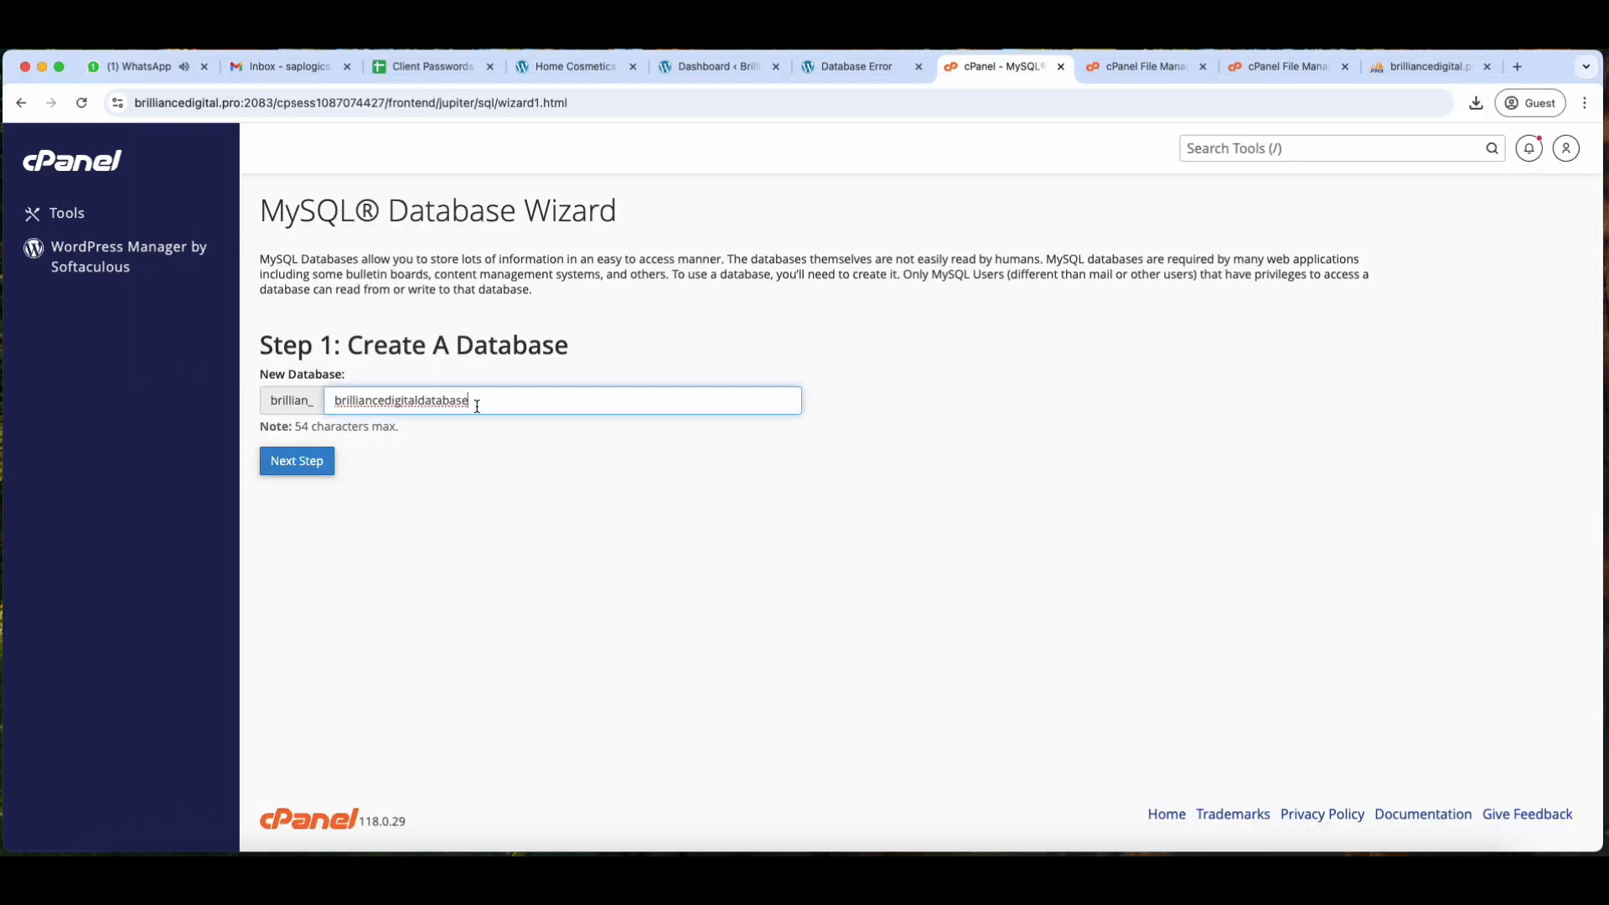
click(303, 471)
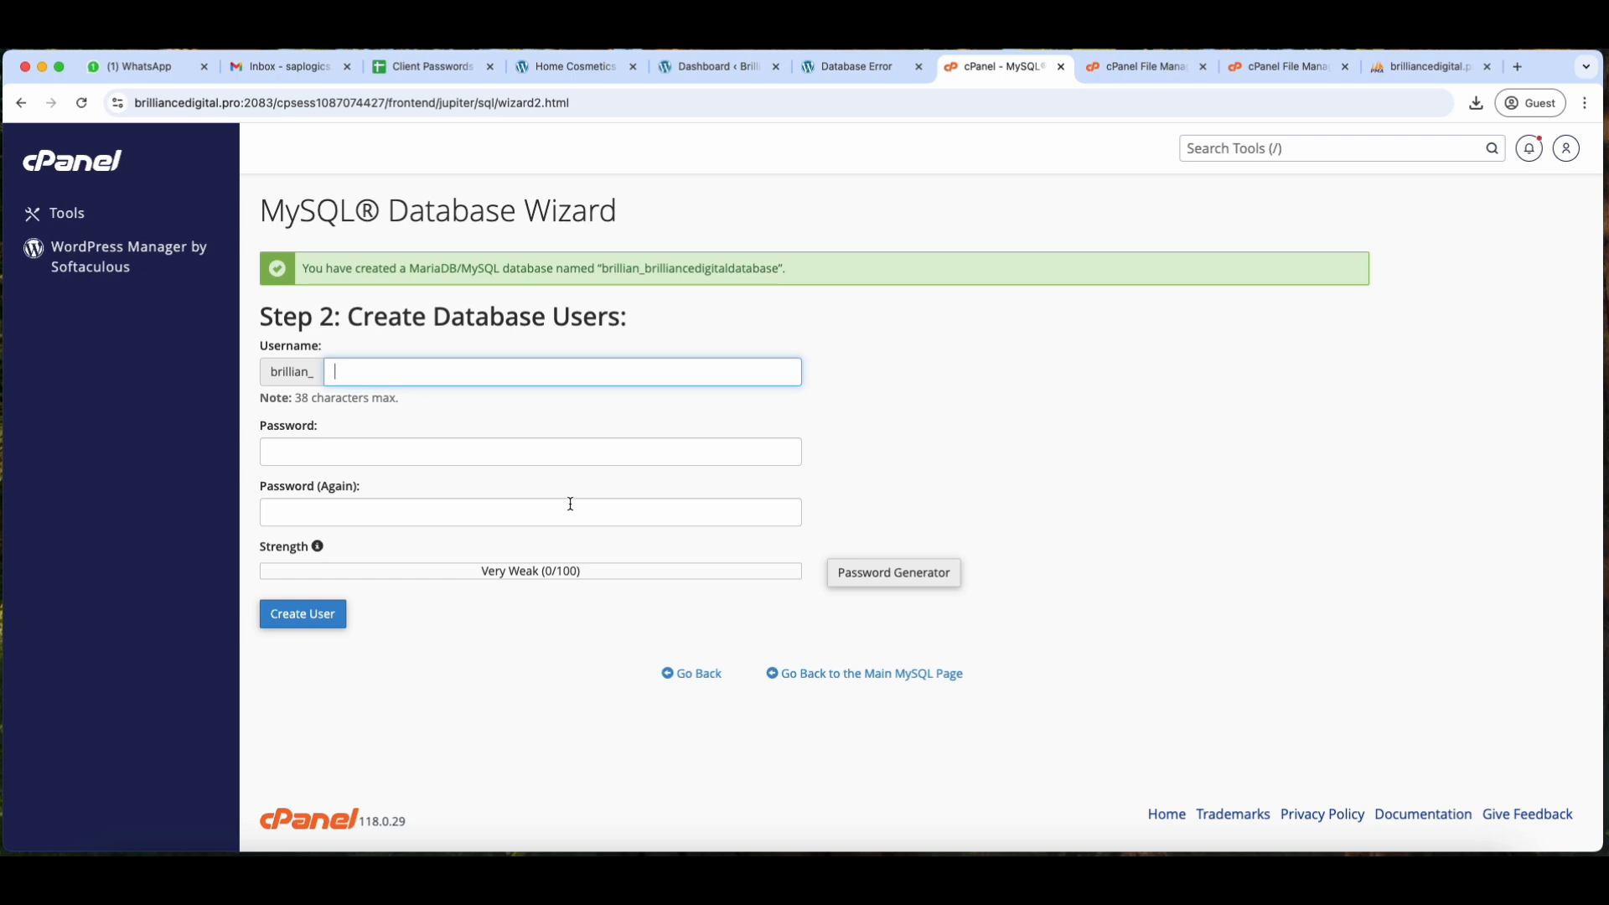
text(brilliancedigitaldatabase)
key(super+a)
key(super+x)
click(570, 66)
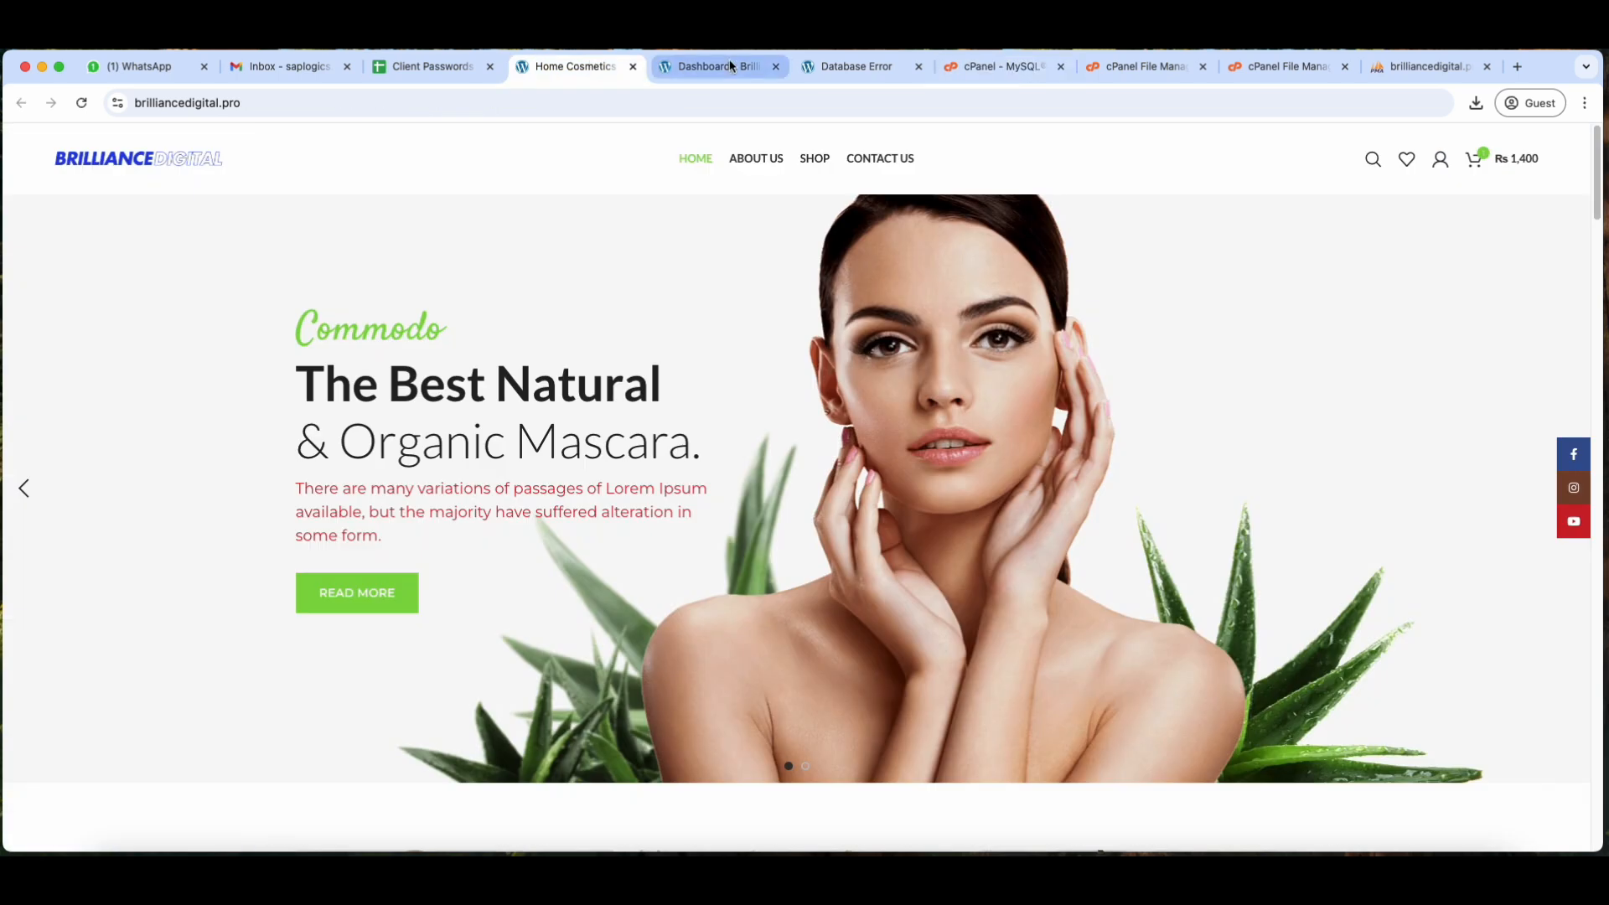
click(712, 66)
click(1002, 67)
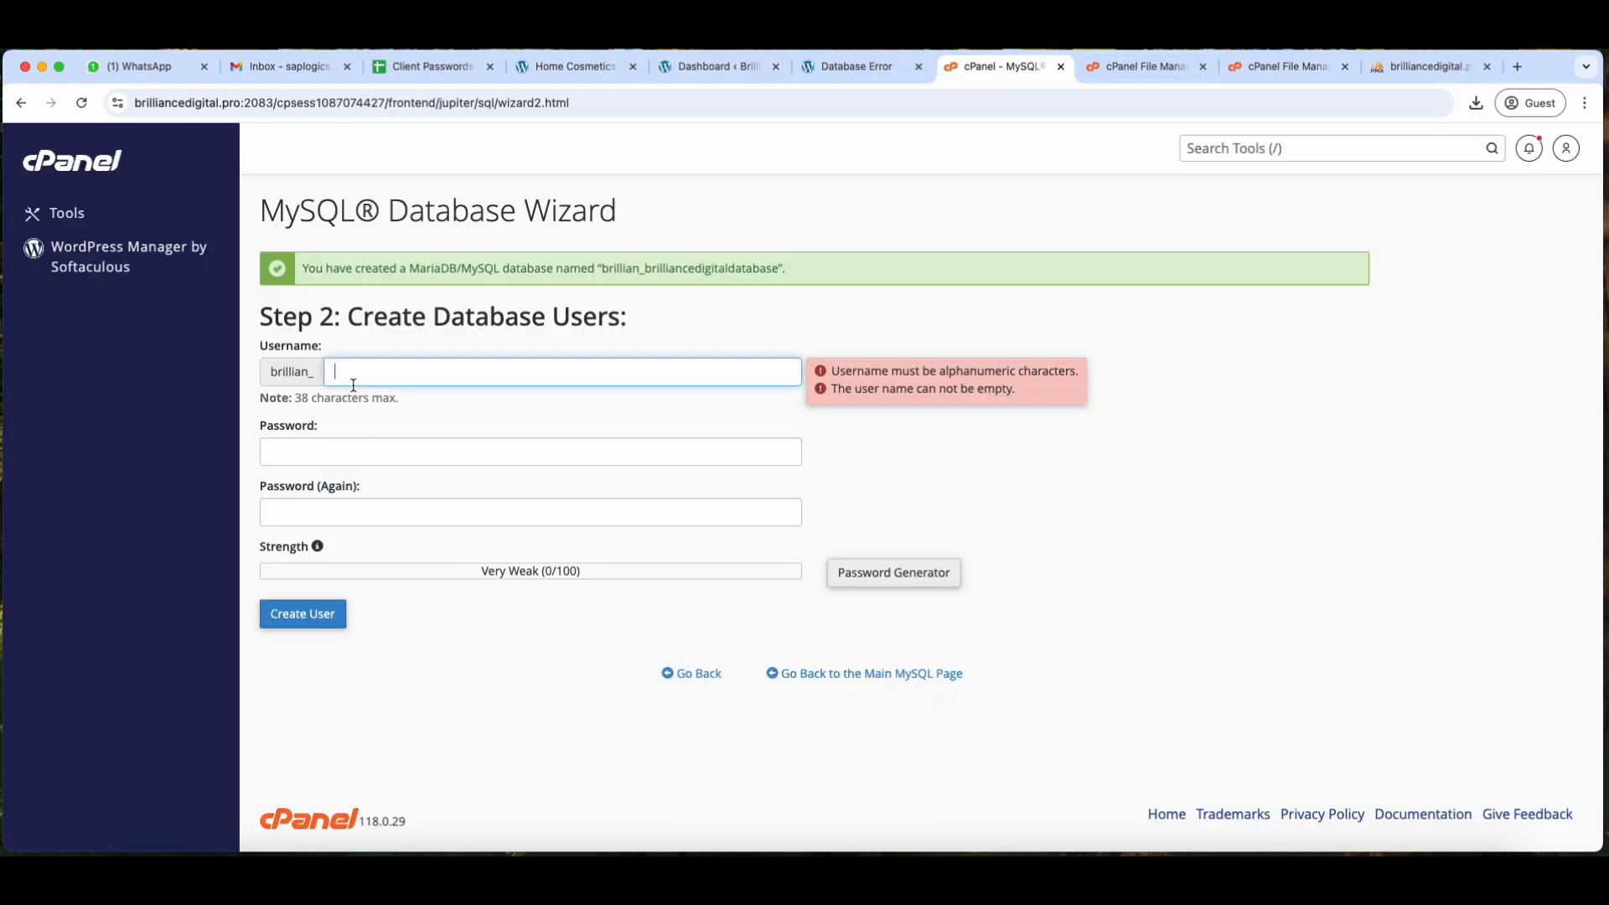
Create the database user administrator with a generated password, marking the password as copied to a safe place
text(administrator)
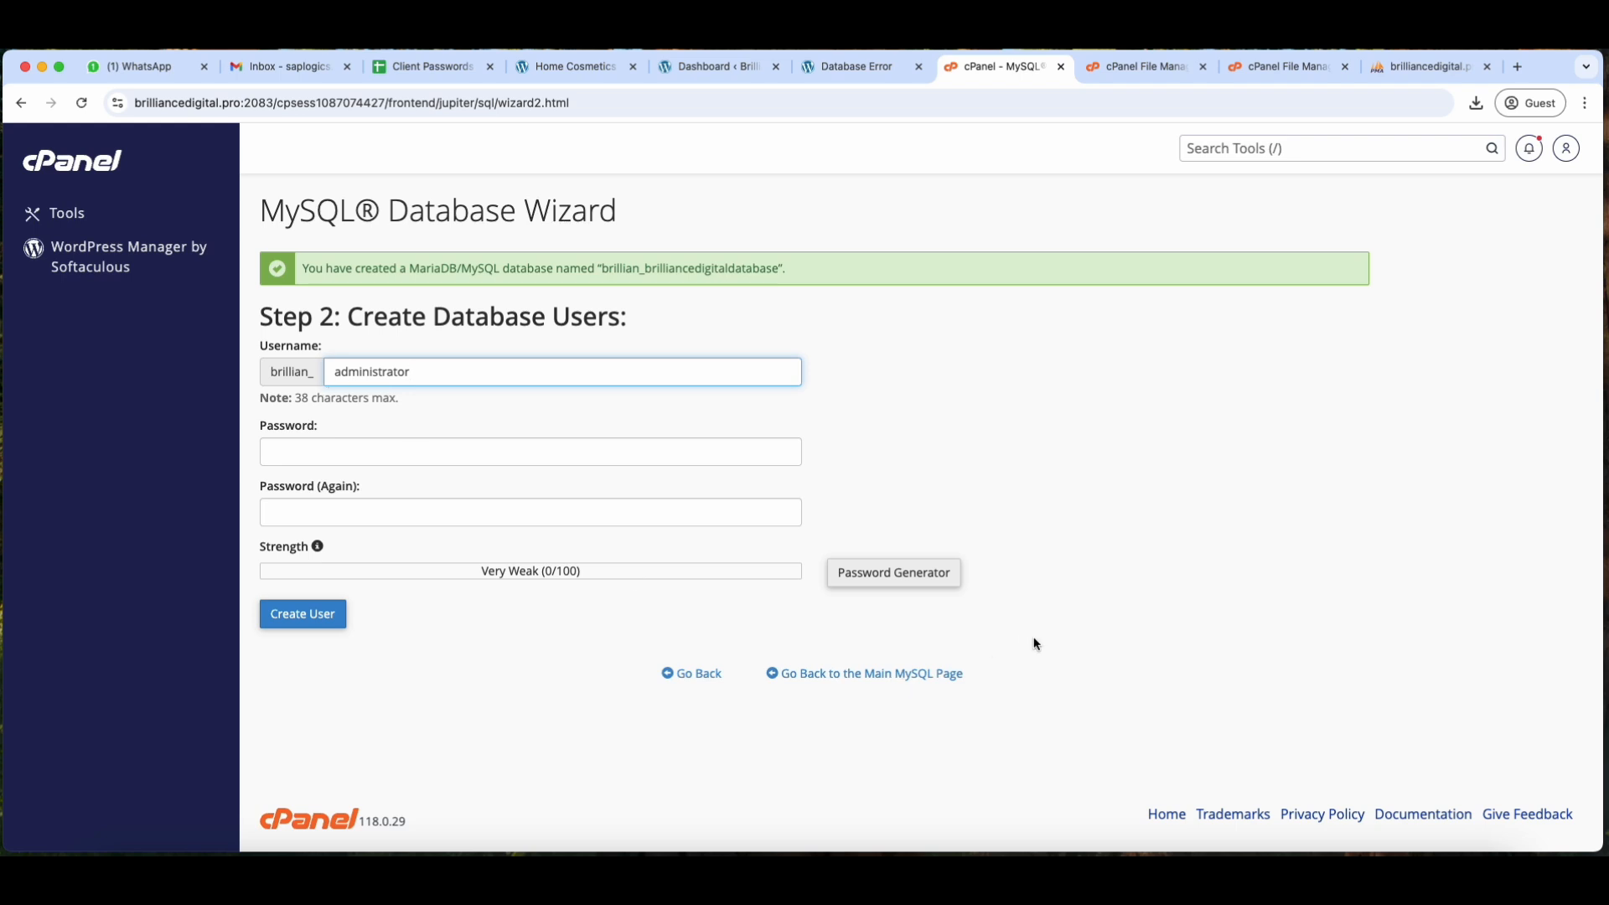
click(936, 596)
click(930, 575)
triple_click(758, 431)
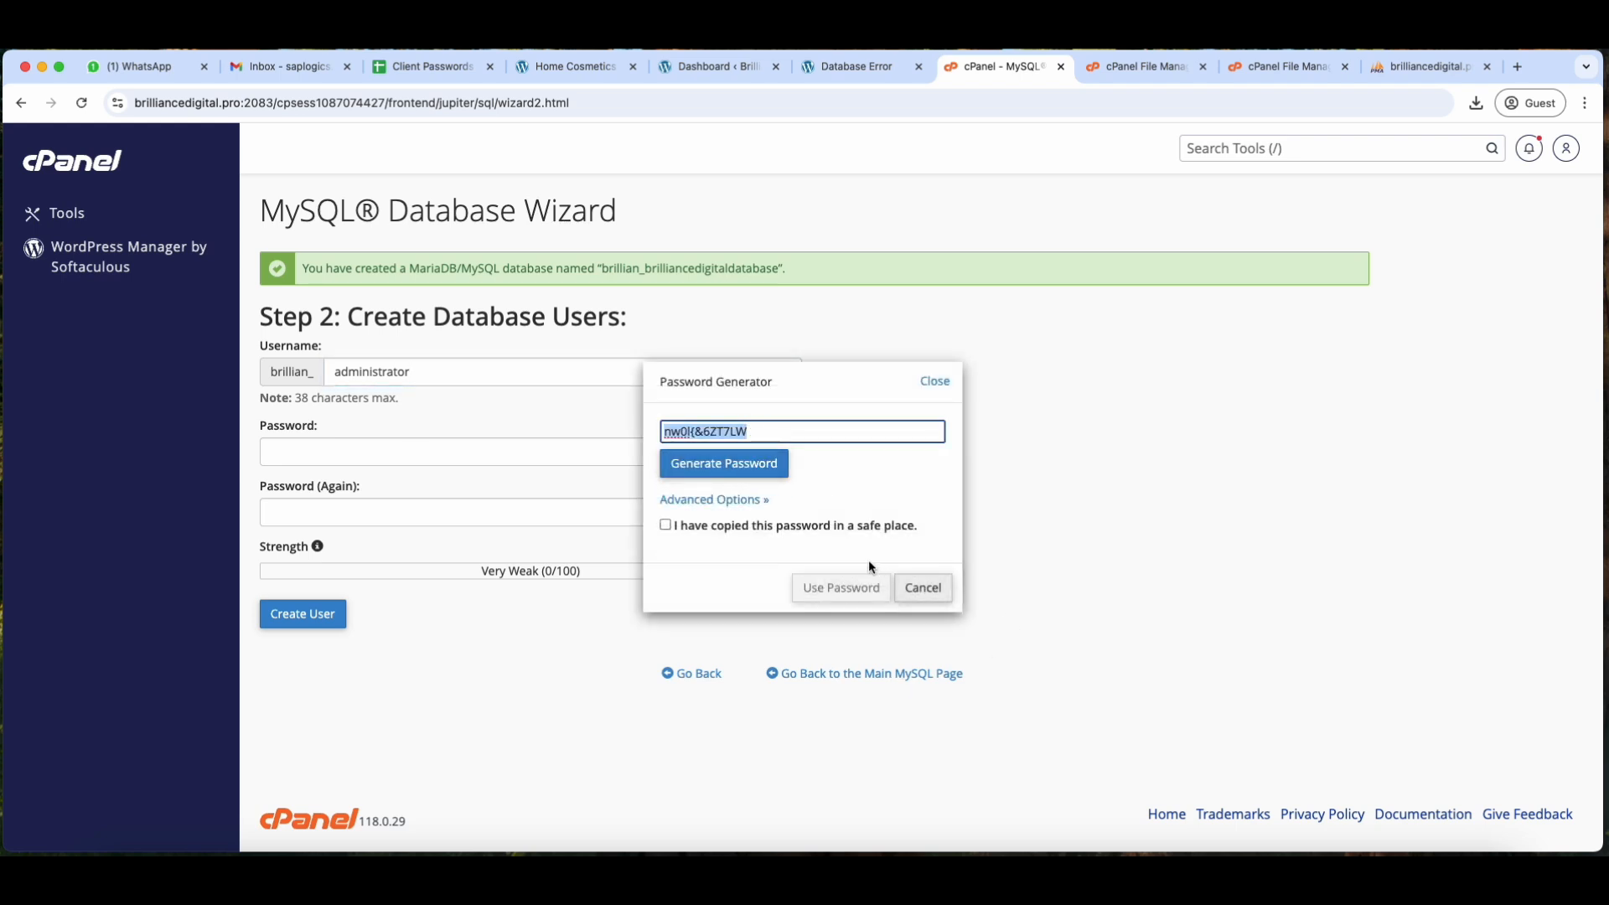
click(756, 524)
click(842, 587)
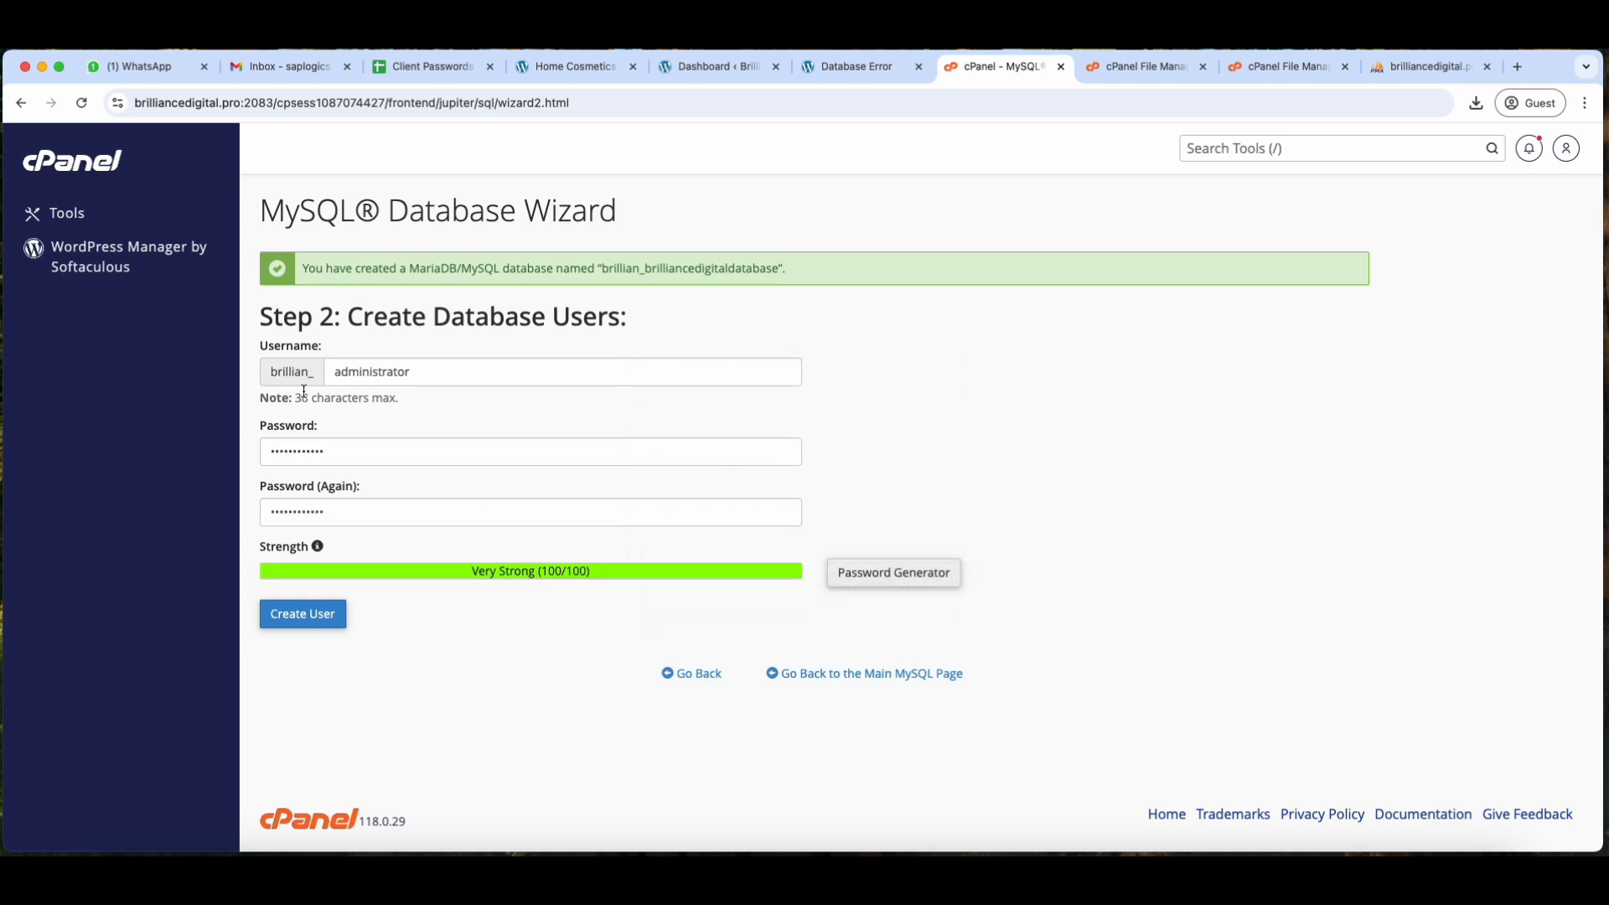
click(317, 618)
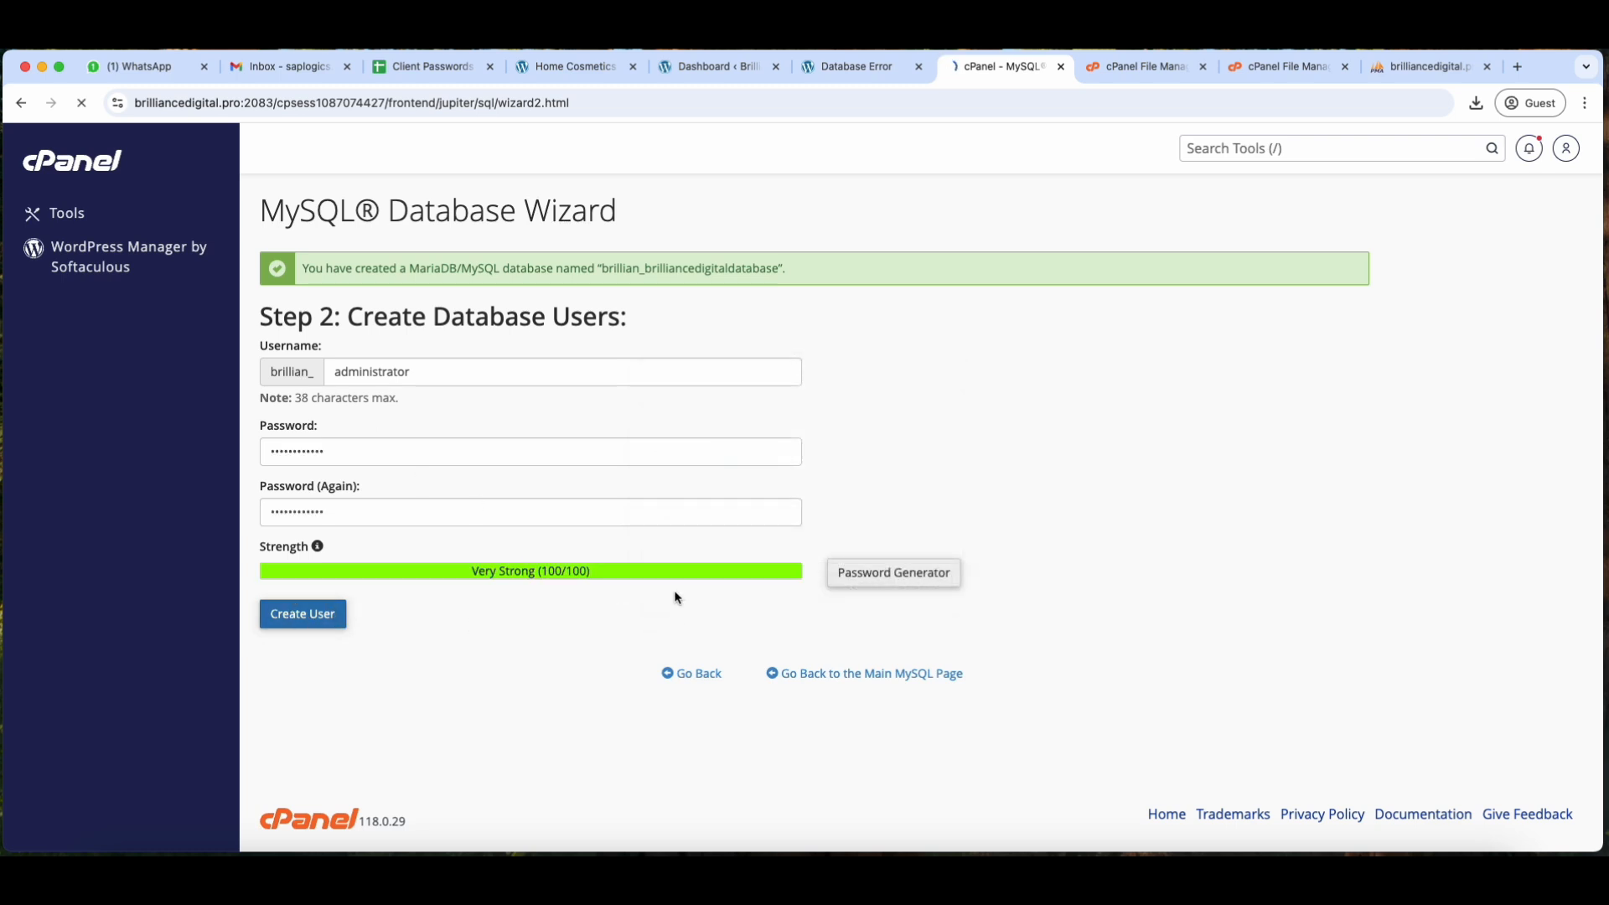
Paste the generated database password into cell C23 of the Brilliance Digital sheet and return to the wizard
click(429, 66)
click(573, 665)
key(ctrl+v)
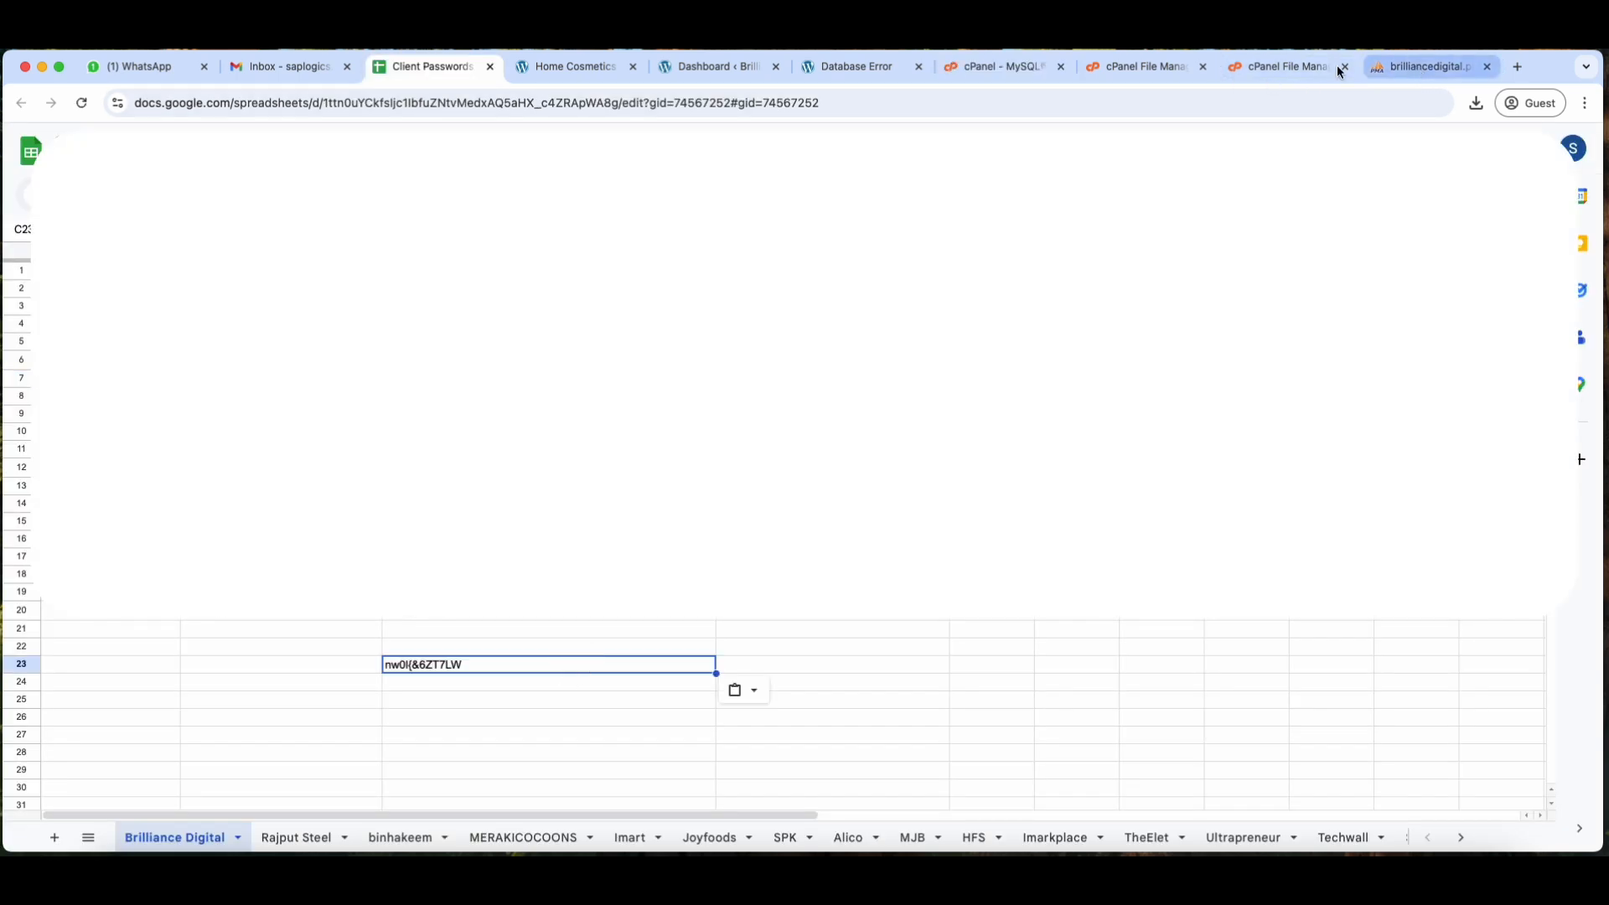
click(1122, 68)
click(1005, 66)
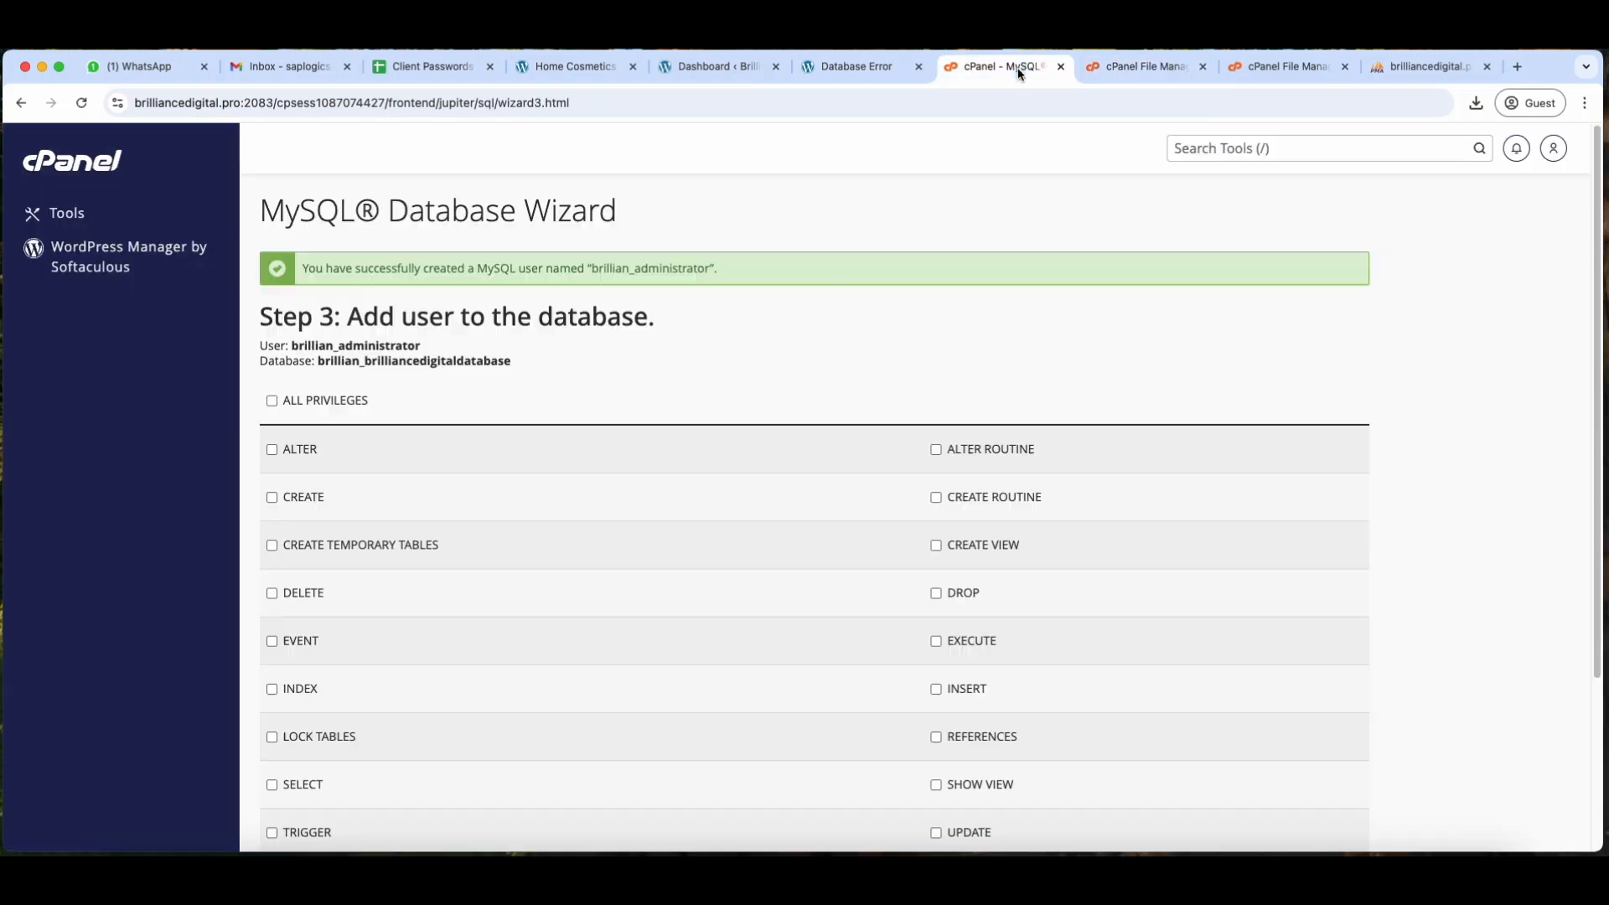
Select all privileges for the user brillian_administrator on the new database
click(271, 402)
scroll(424, 399, down, 1)
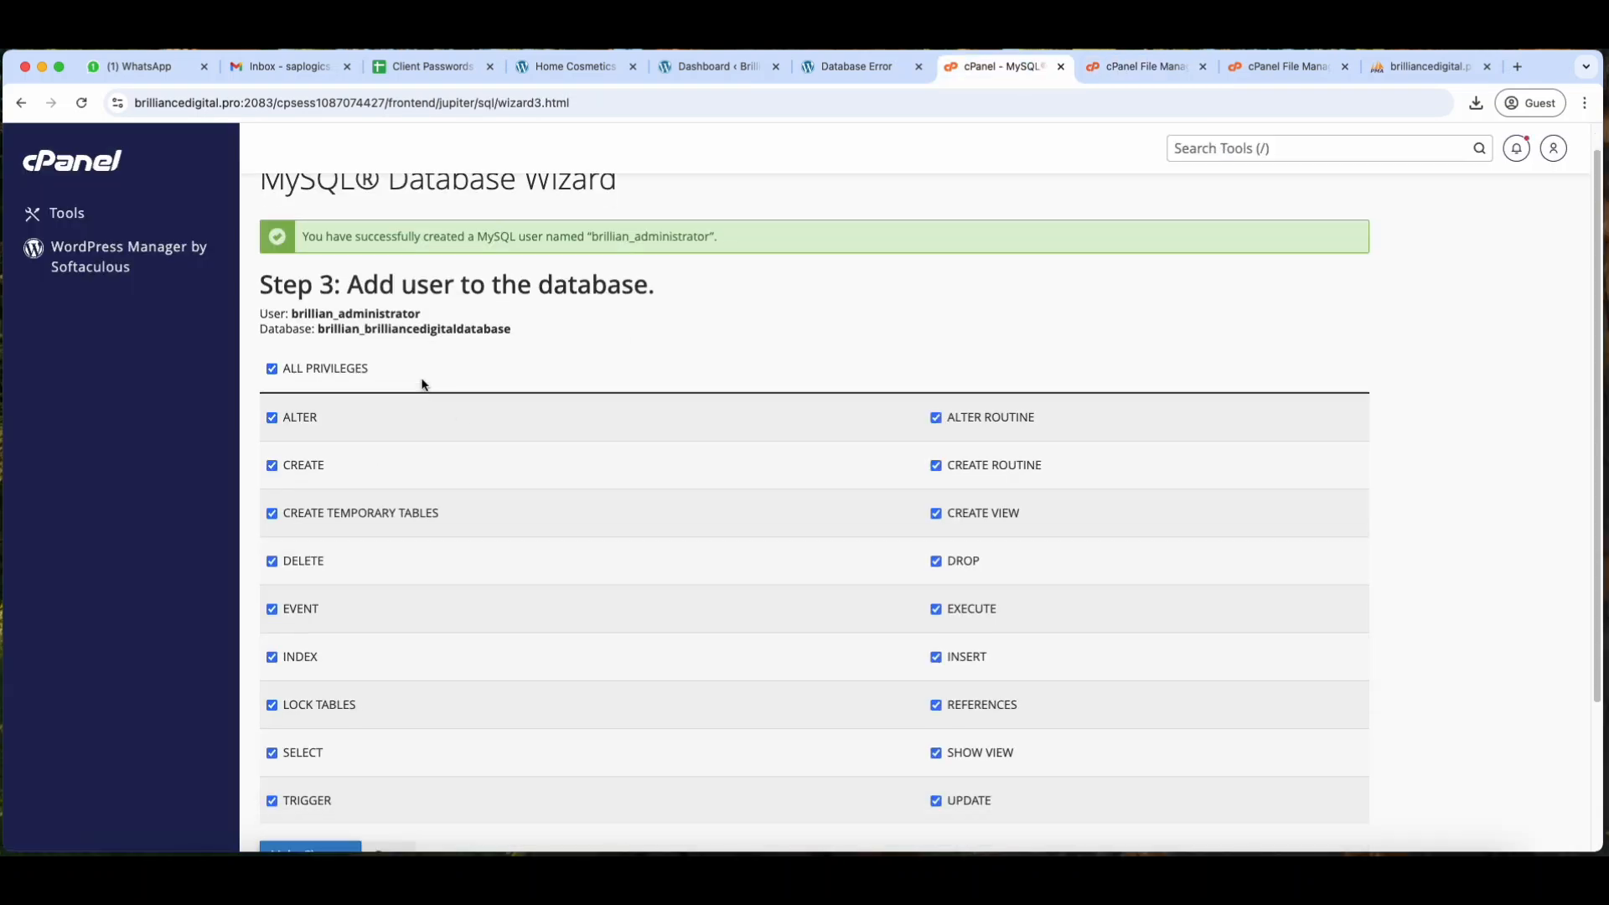
mouse_move(292, 313)
mouse_down()
mouse_move(537, 328)
mouse_move(320, 329)
mouse_up()
click(363, 348)
scroll(299, 335, down, 3)
scroll(297, 334, up, 3)
Copy the database user and database name lines from the wizard into the spreadsheet cells starting at C24
drag(541, 369, 264, 346)
key(super+c)
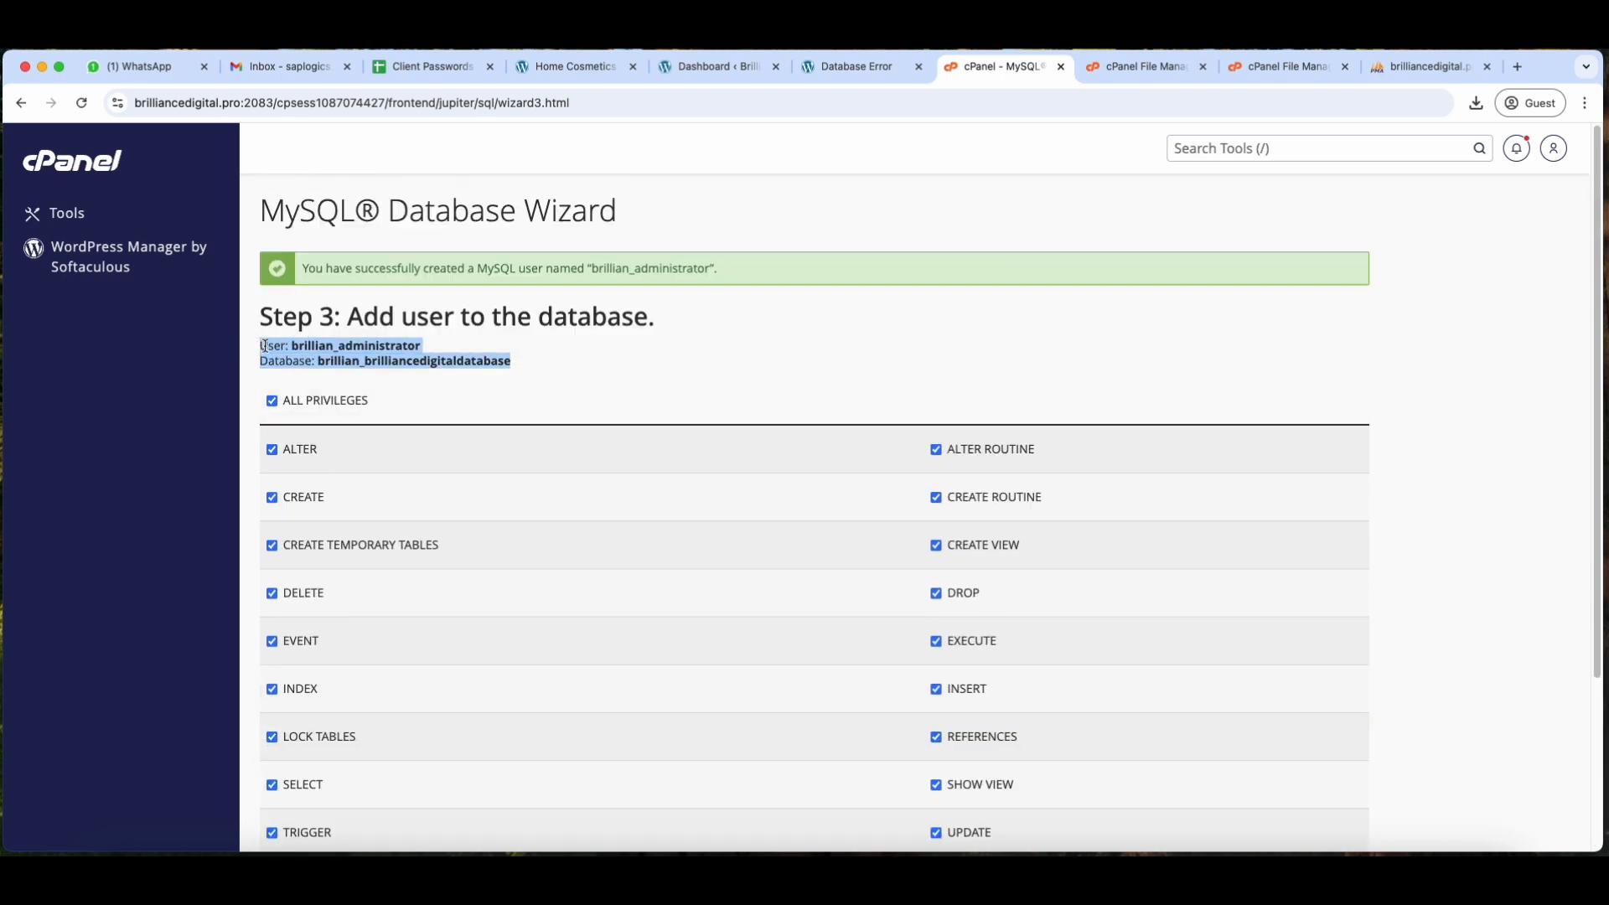
click(407, 66)
click(484, 687)
key(super+v)
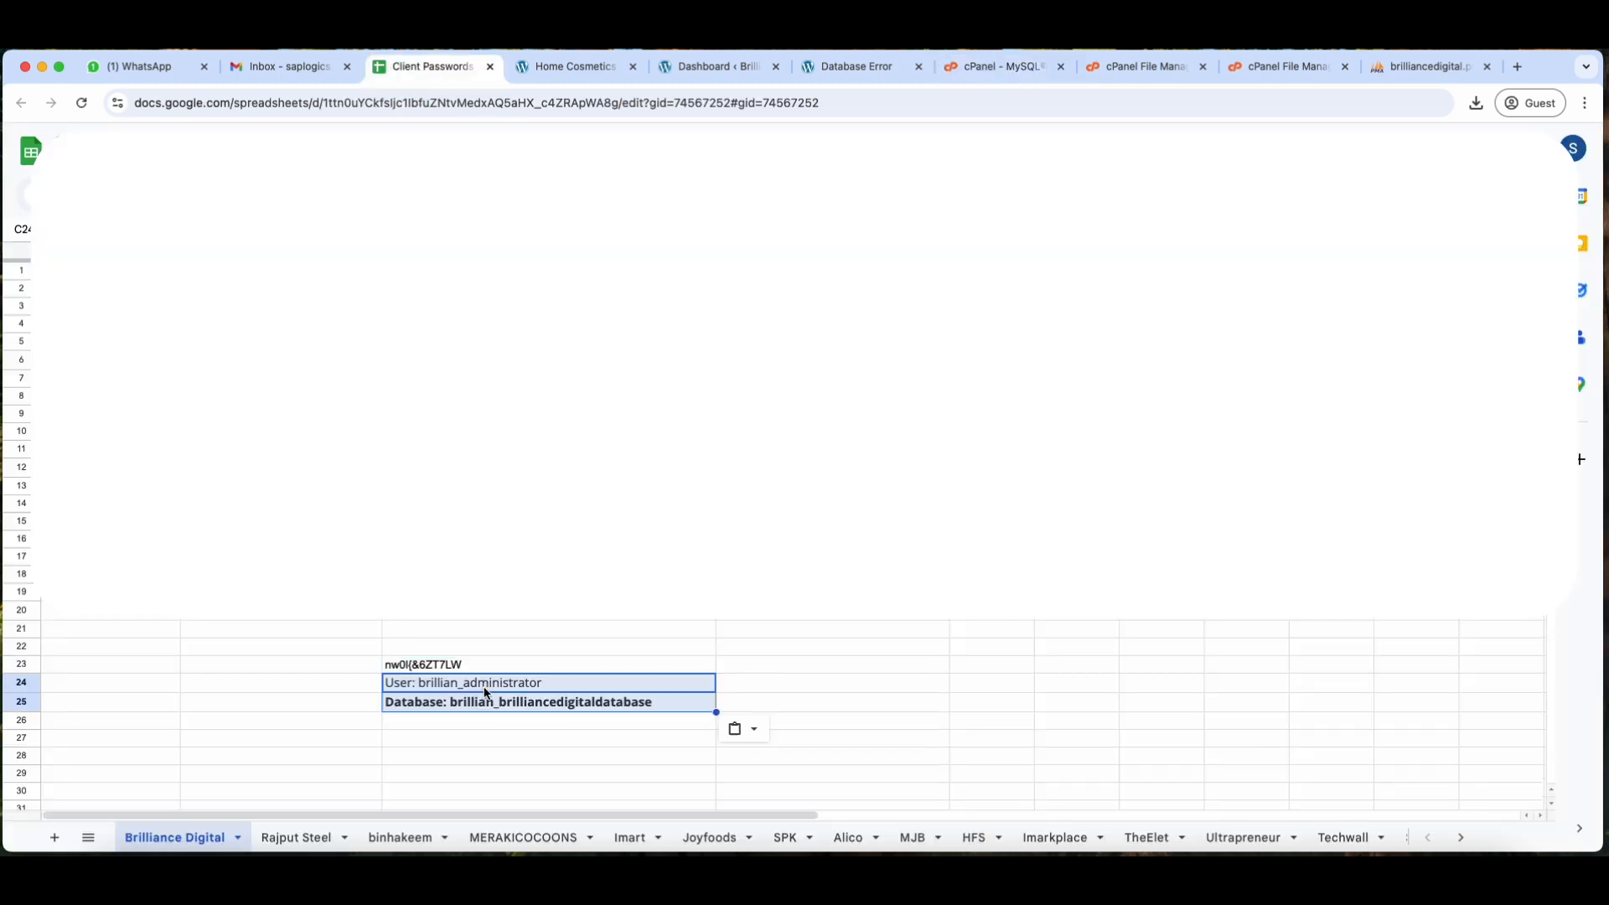
Return to the MySQL Database Wizard and finish adding the user to the database with the selected privileges
click(1293, 70)
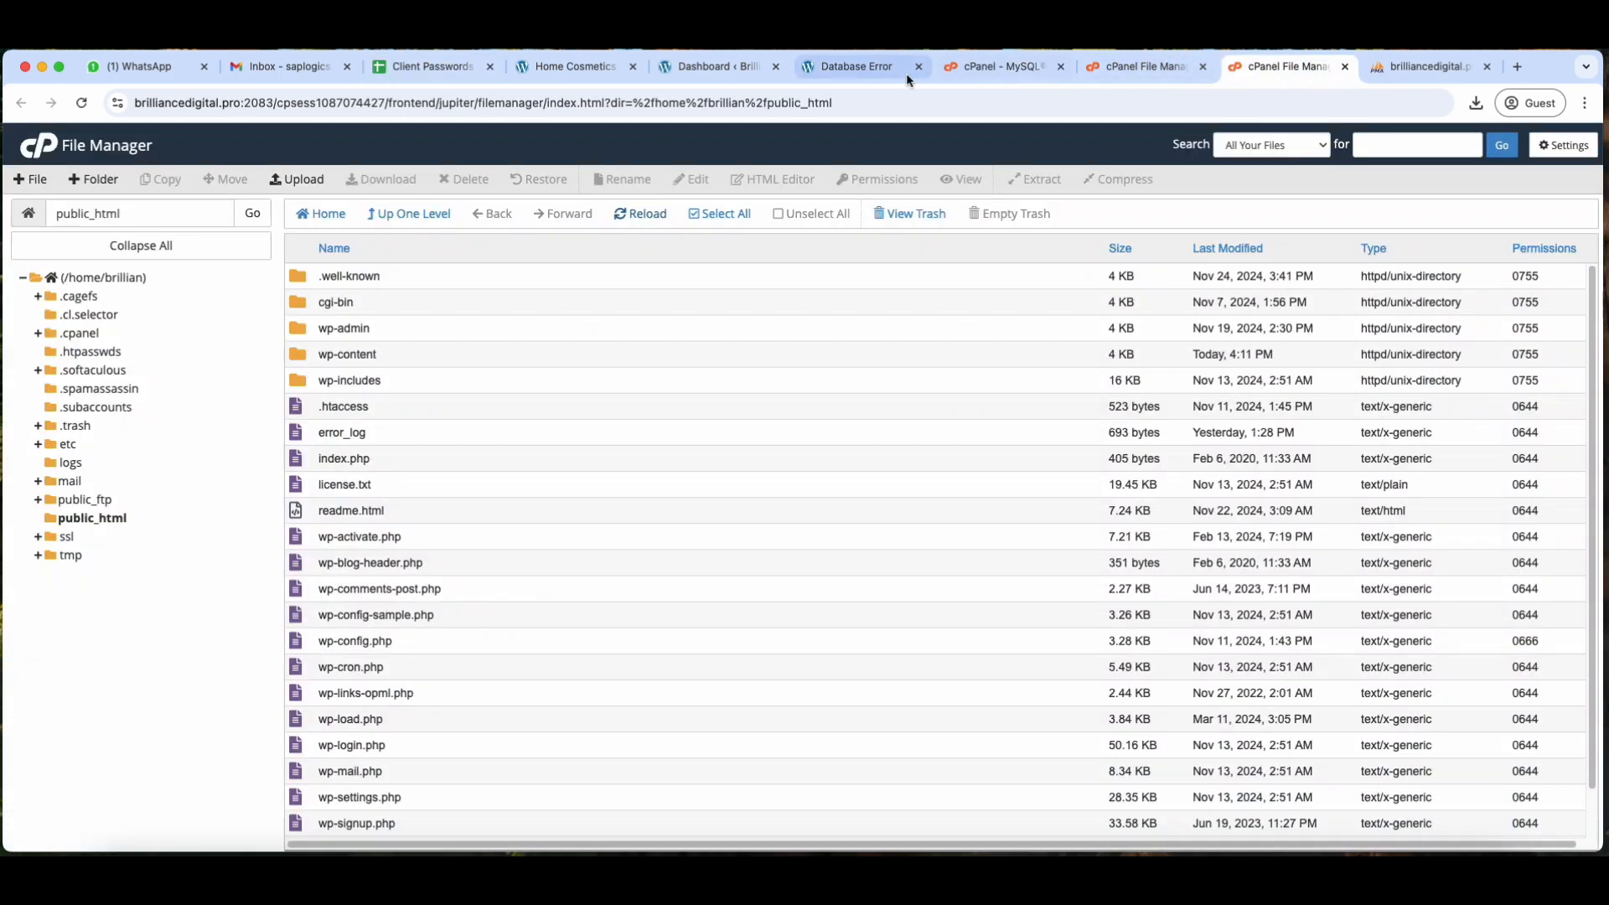
click(997, 66)
click(240, 378)
drag(241, 378, 568, 362)
click(542, 374)
scroll(541, 369, down, 3)
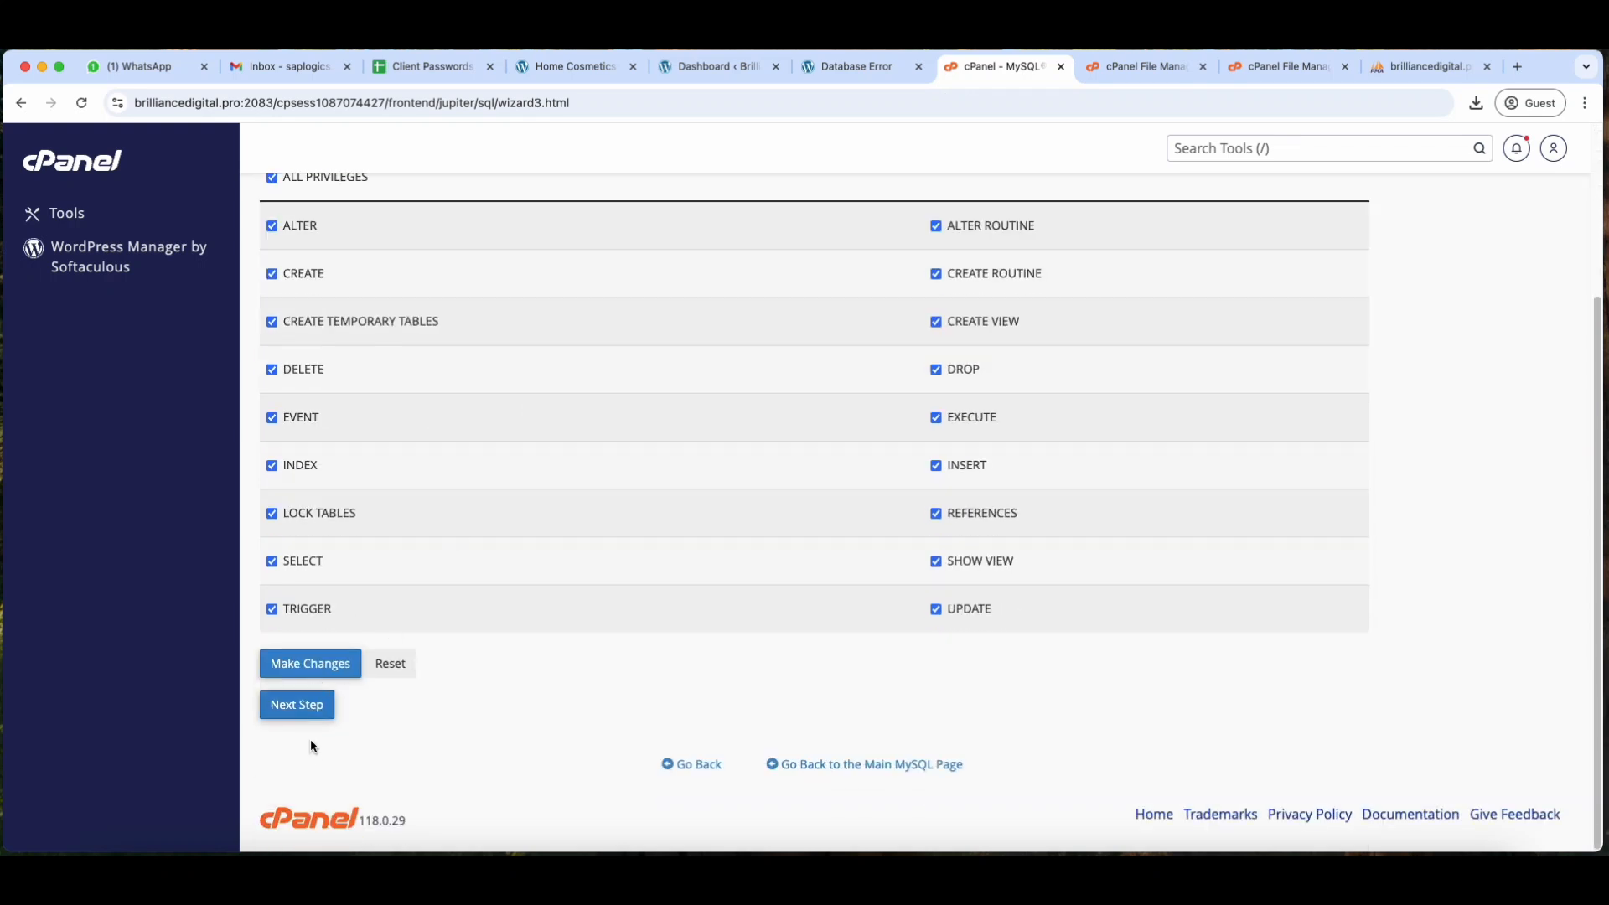
click(308, 707)
scroll(706, 533, up, 3)
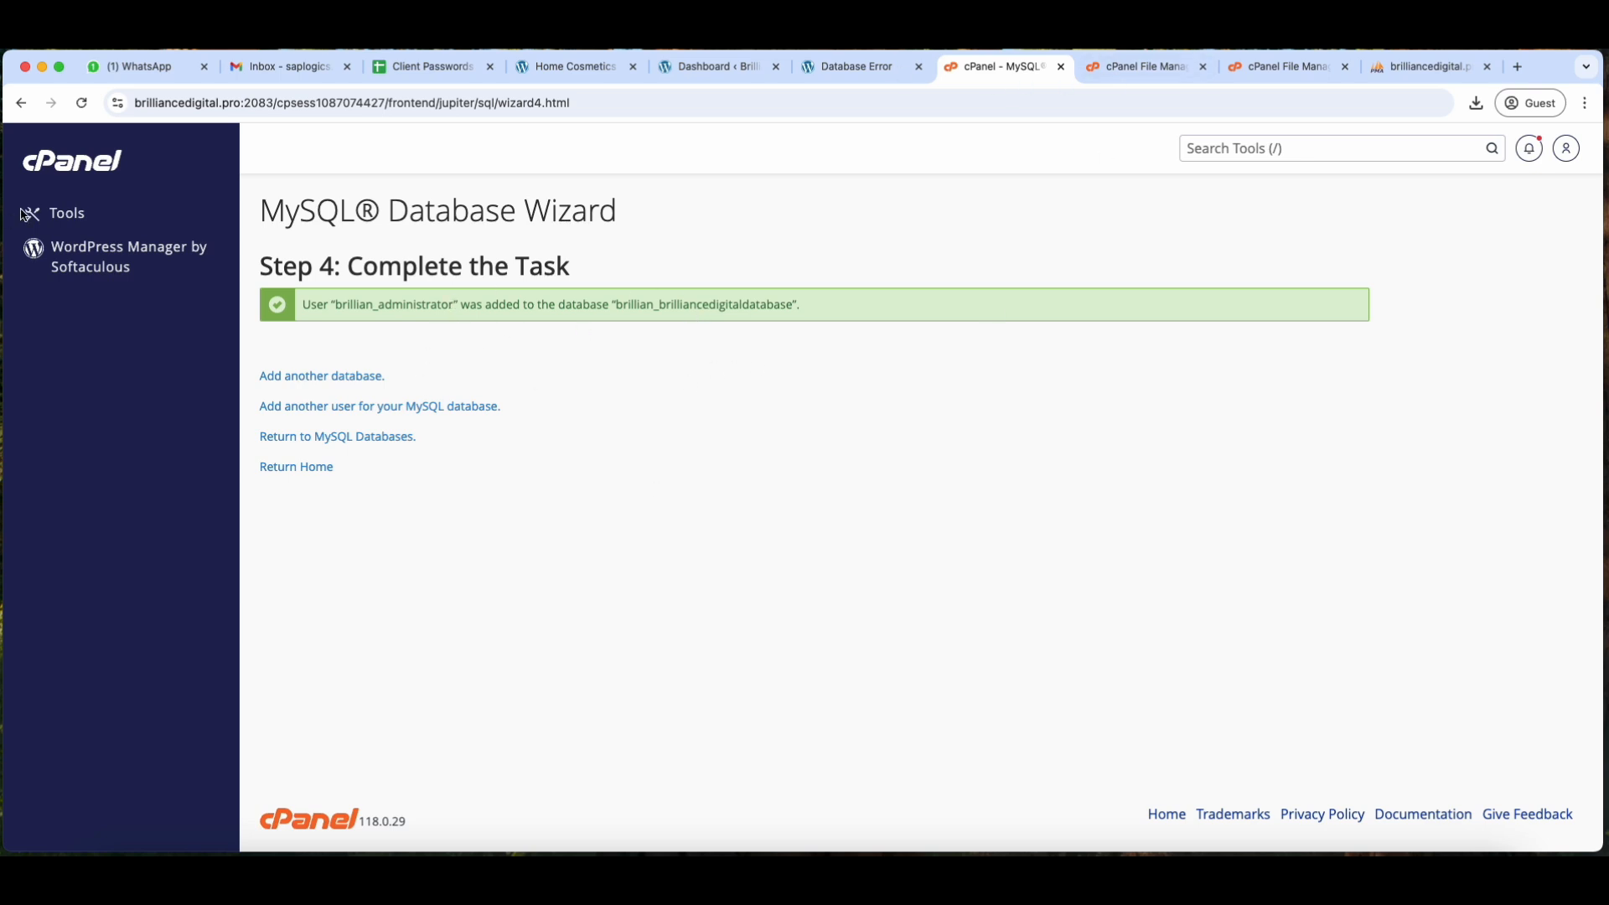
Open wp-config.php from the public_html folder in File Manager for editing
click(82, 172)
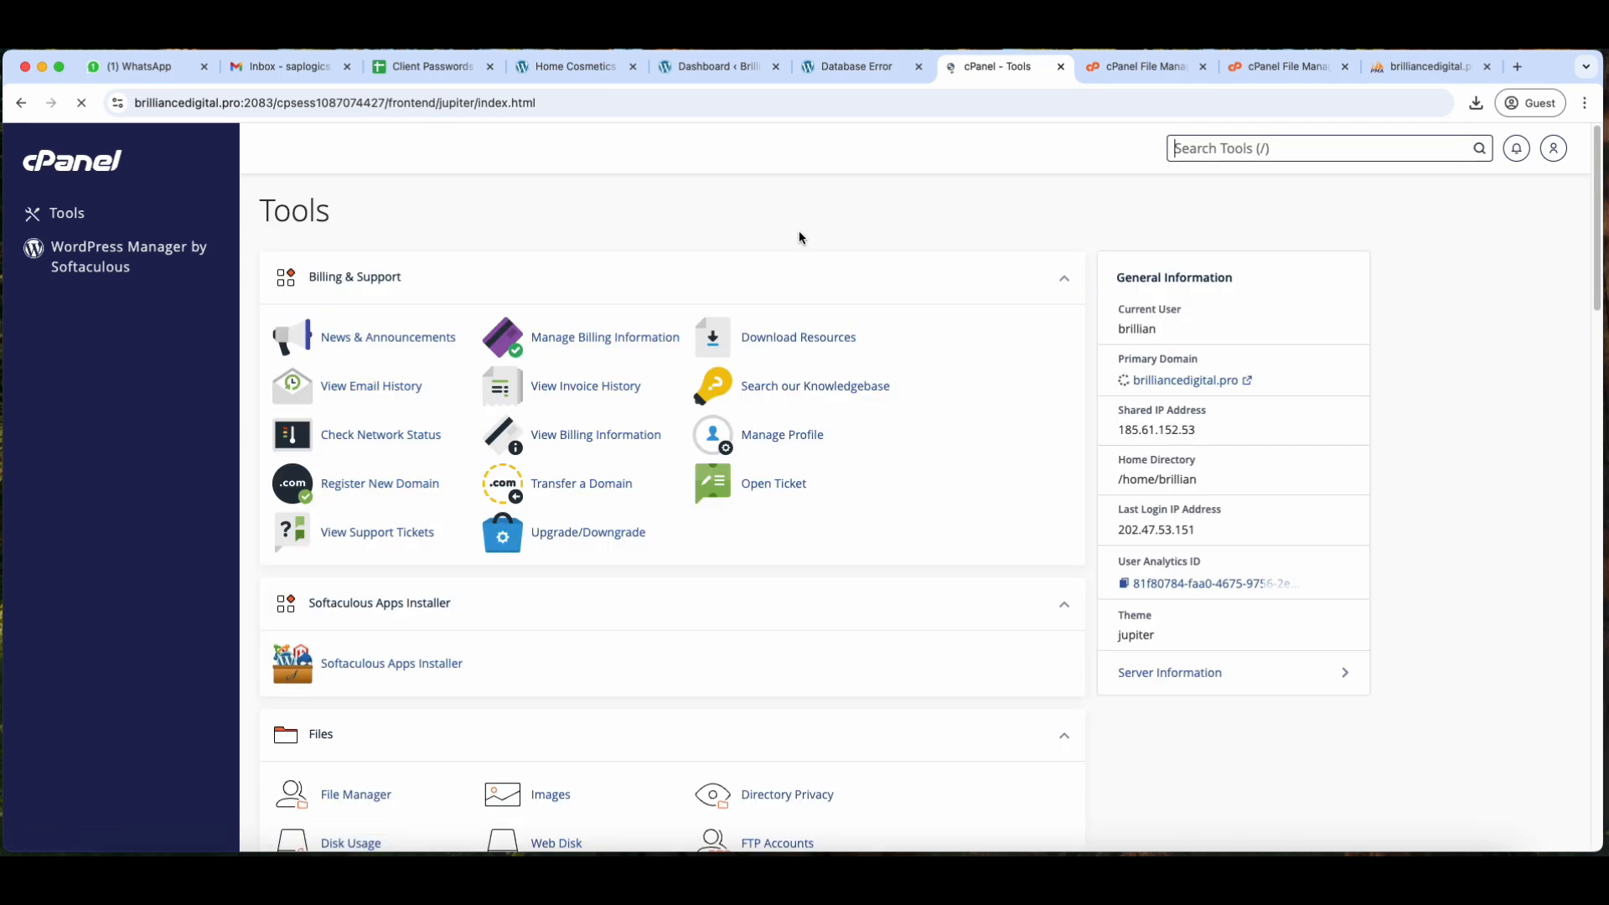
scroll(431, 514, down, 6)
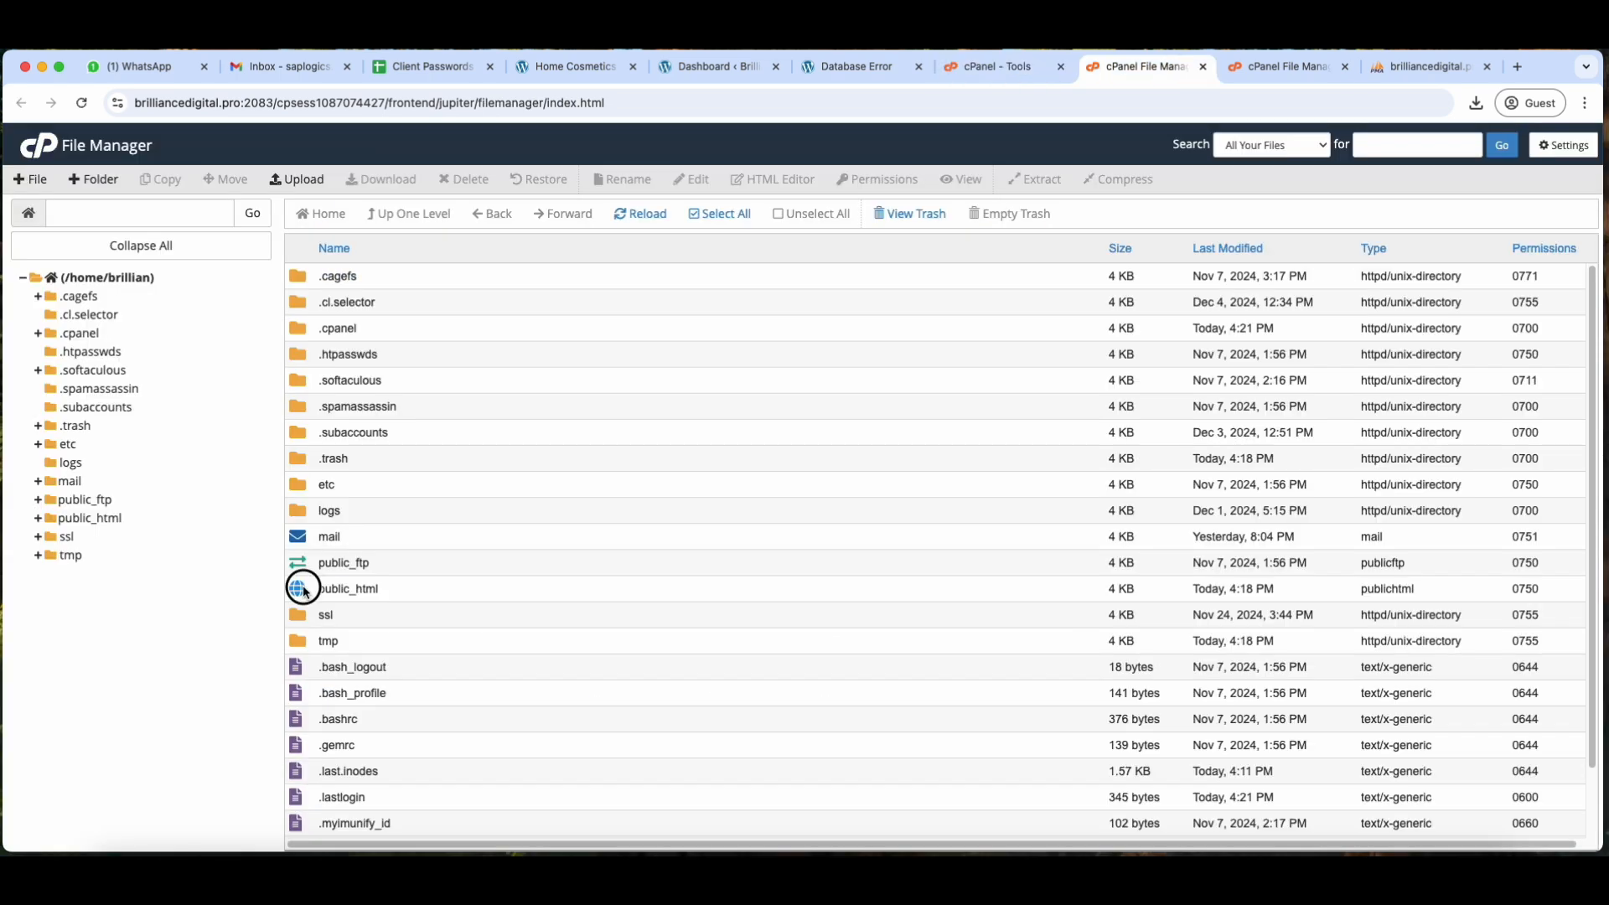
double_click(304, 590)
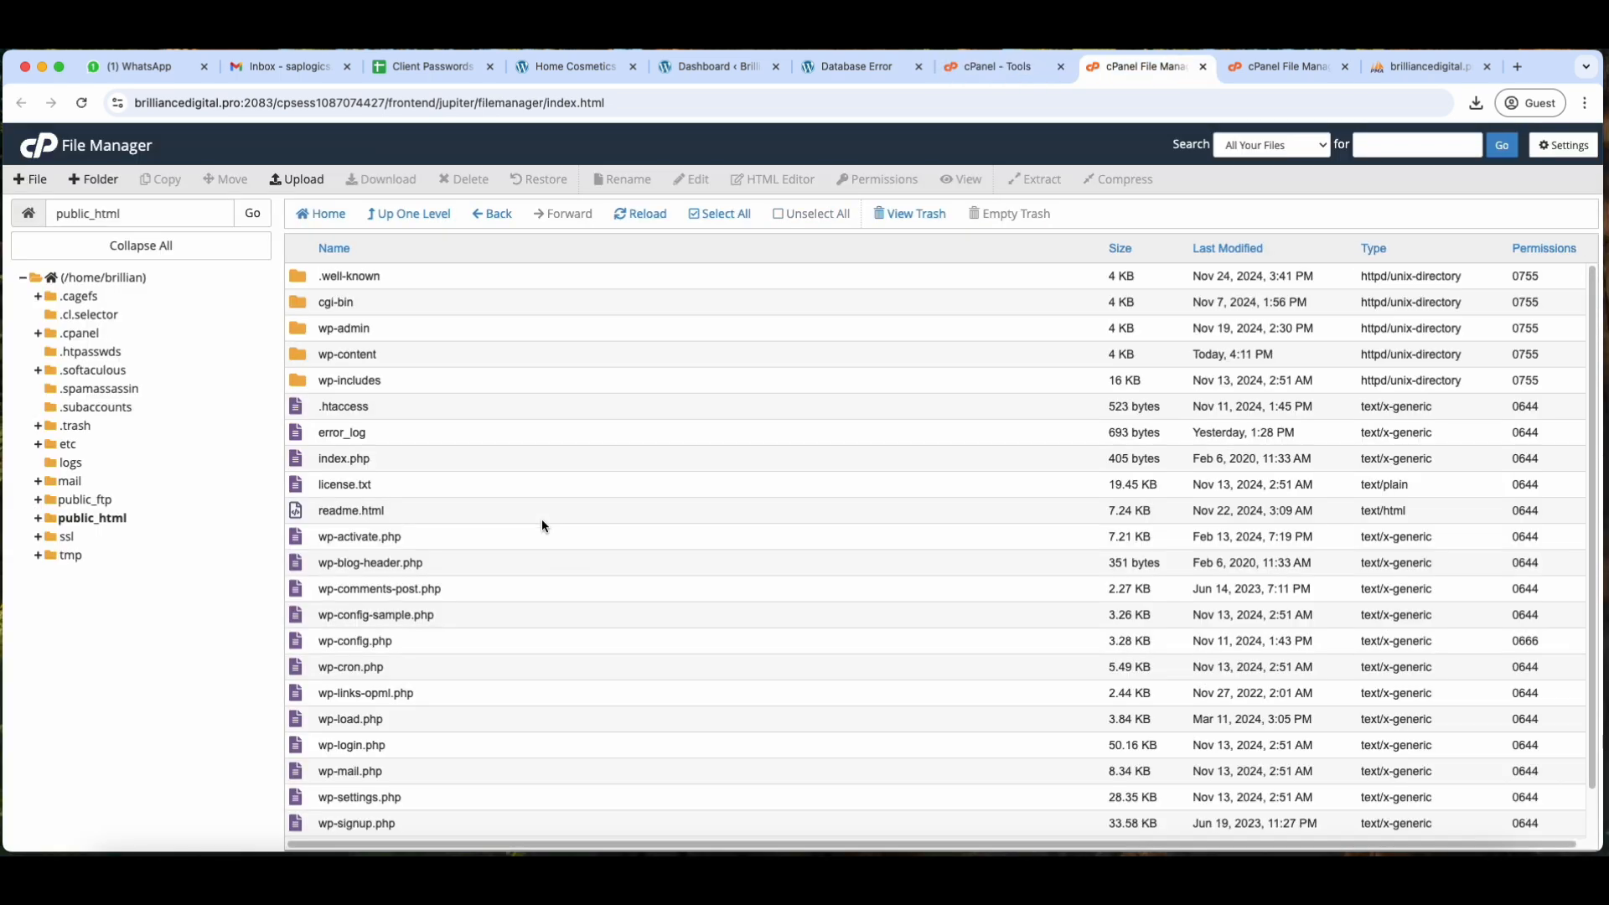
right_click(337, 647)
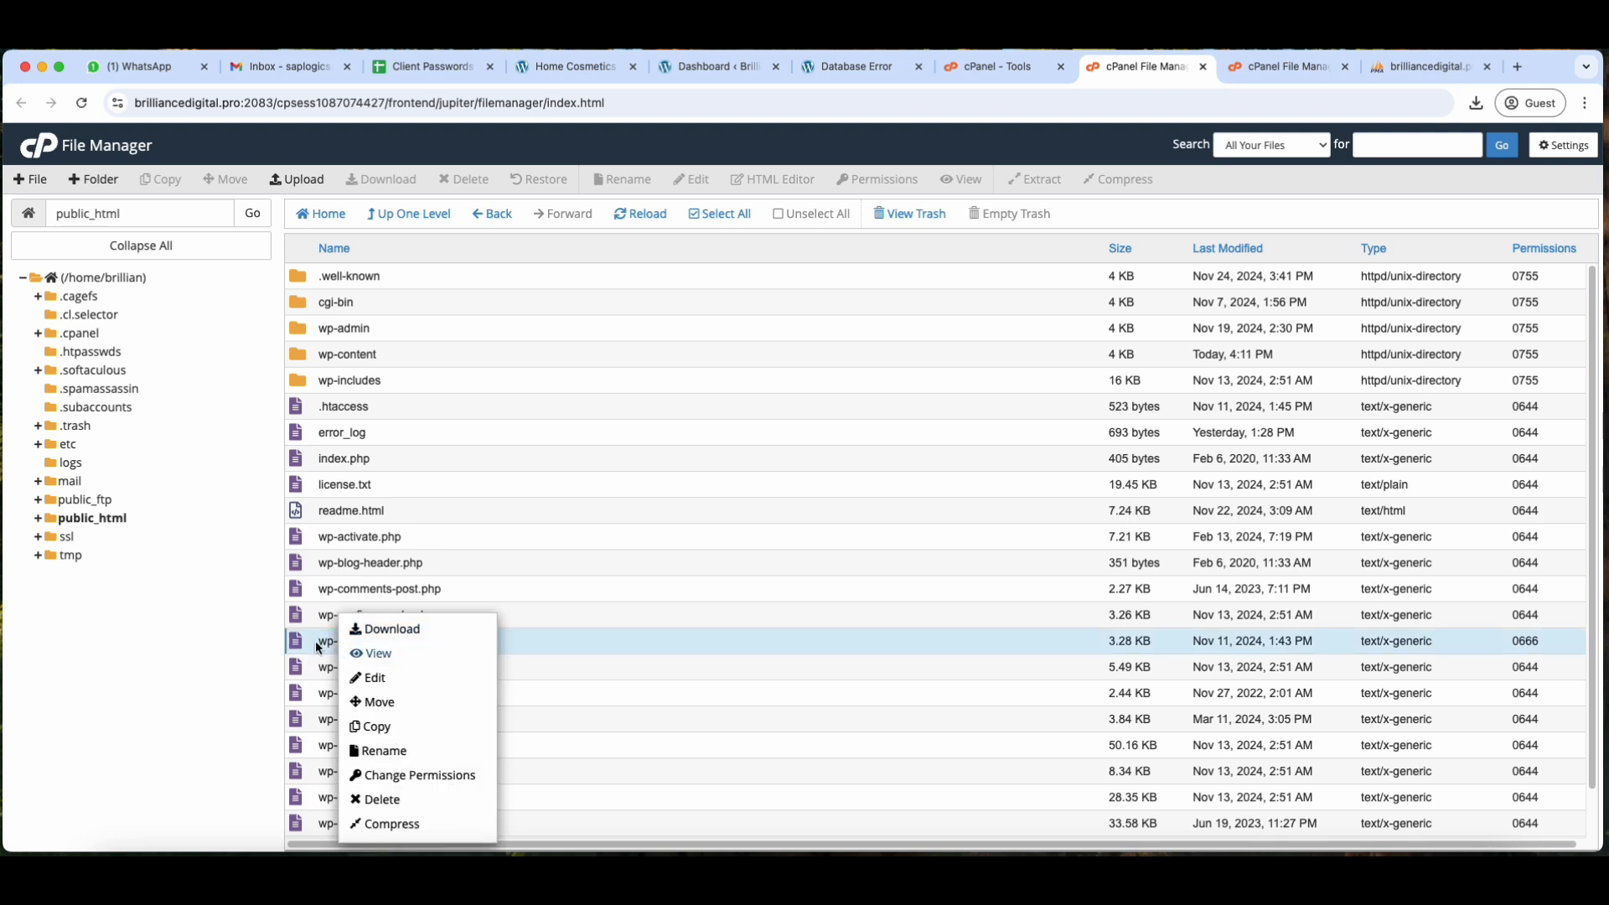
click(386, 680)
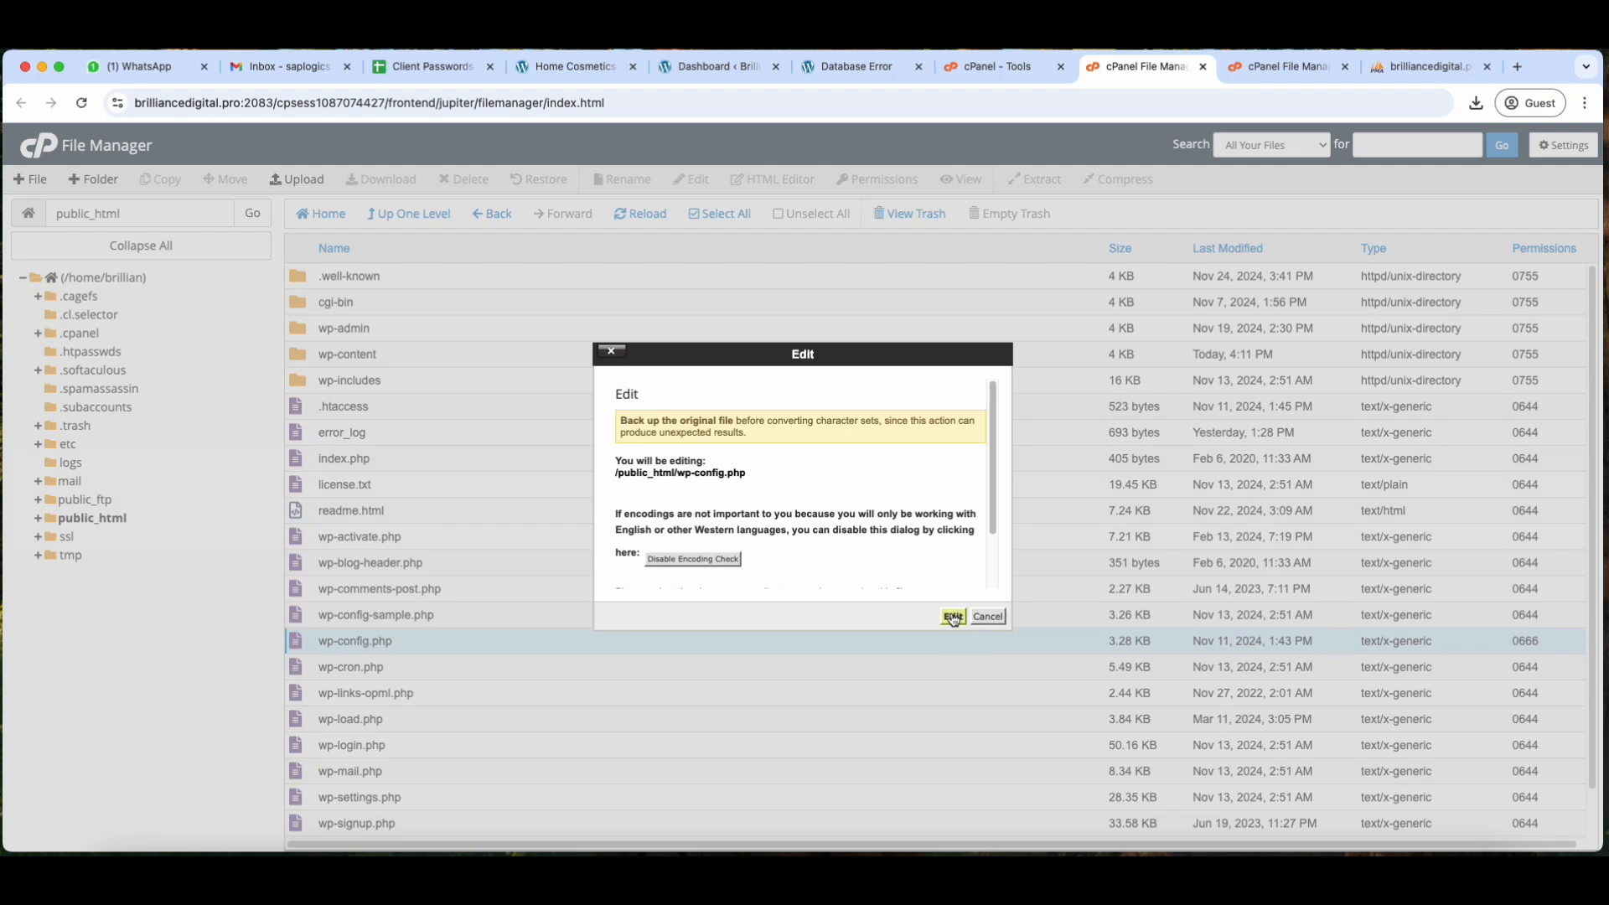
click(956, 619)
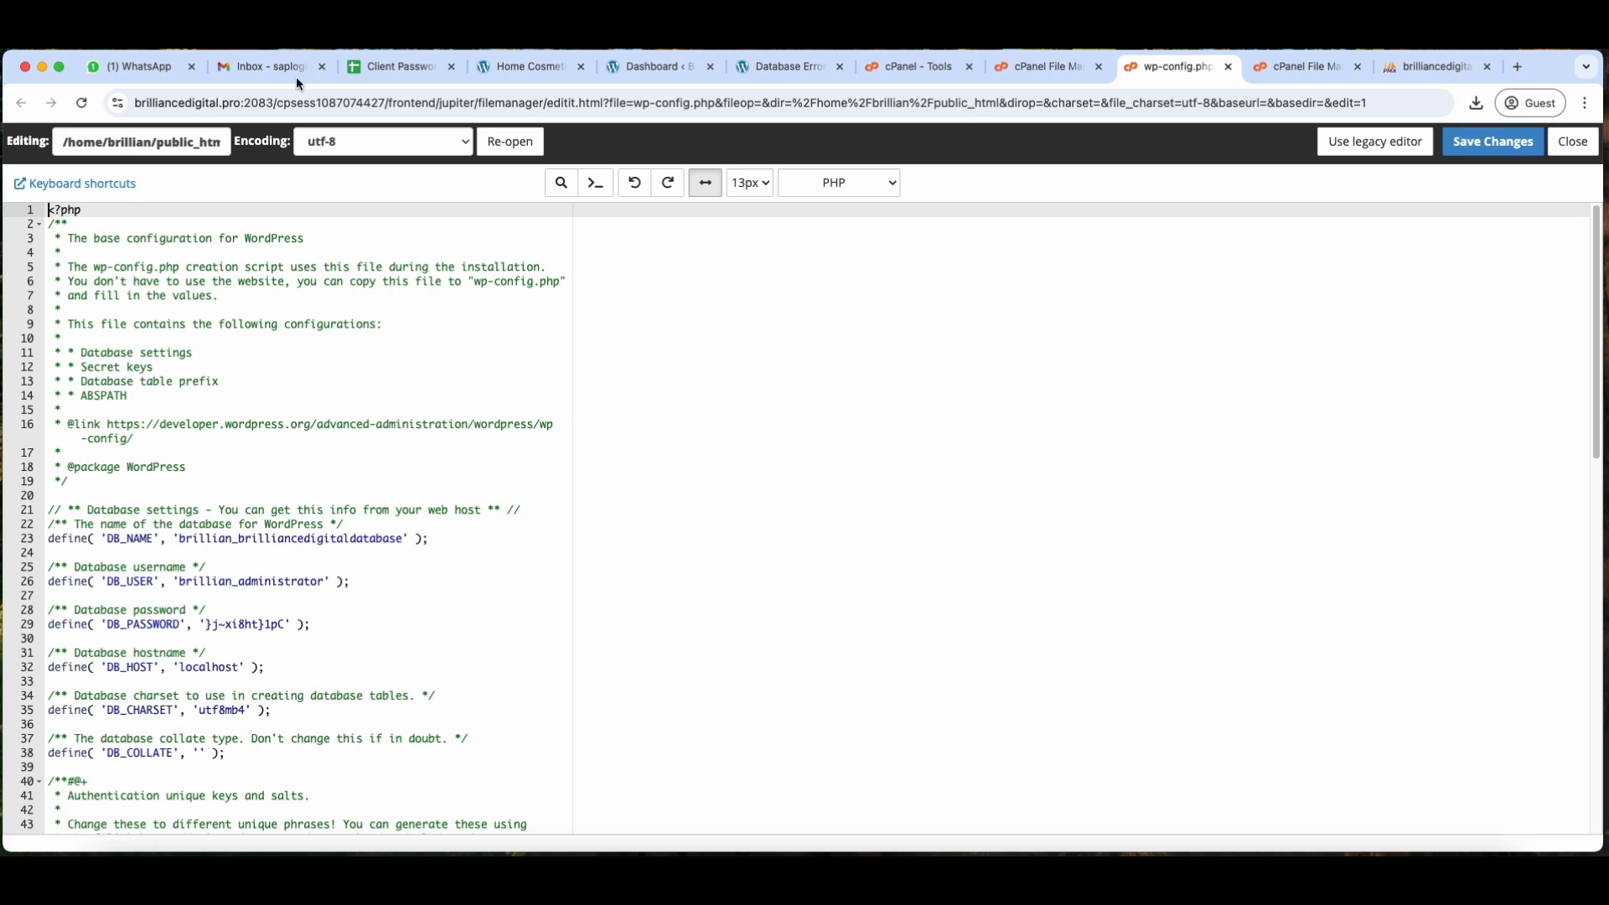
Copy the database name brillian_brilliancedigitaldatabase from cell C25 of the spreadsheet into the DB_NAME value of wp-config.php
click(394, 66)
double_click(590, 707)
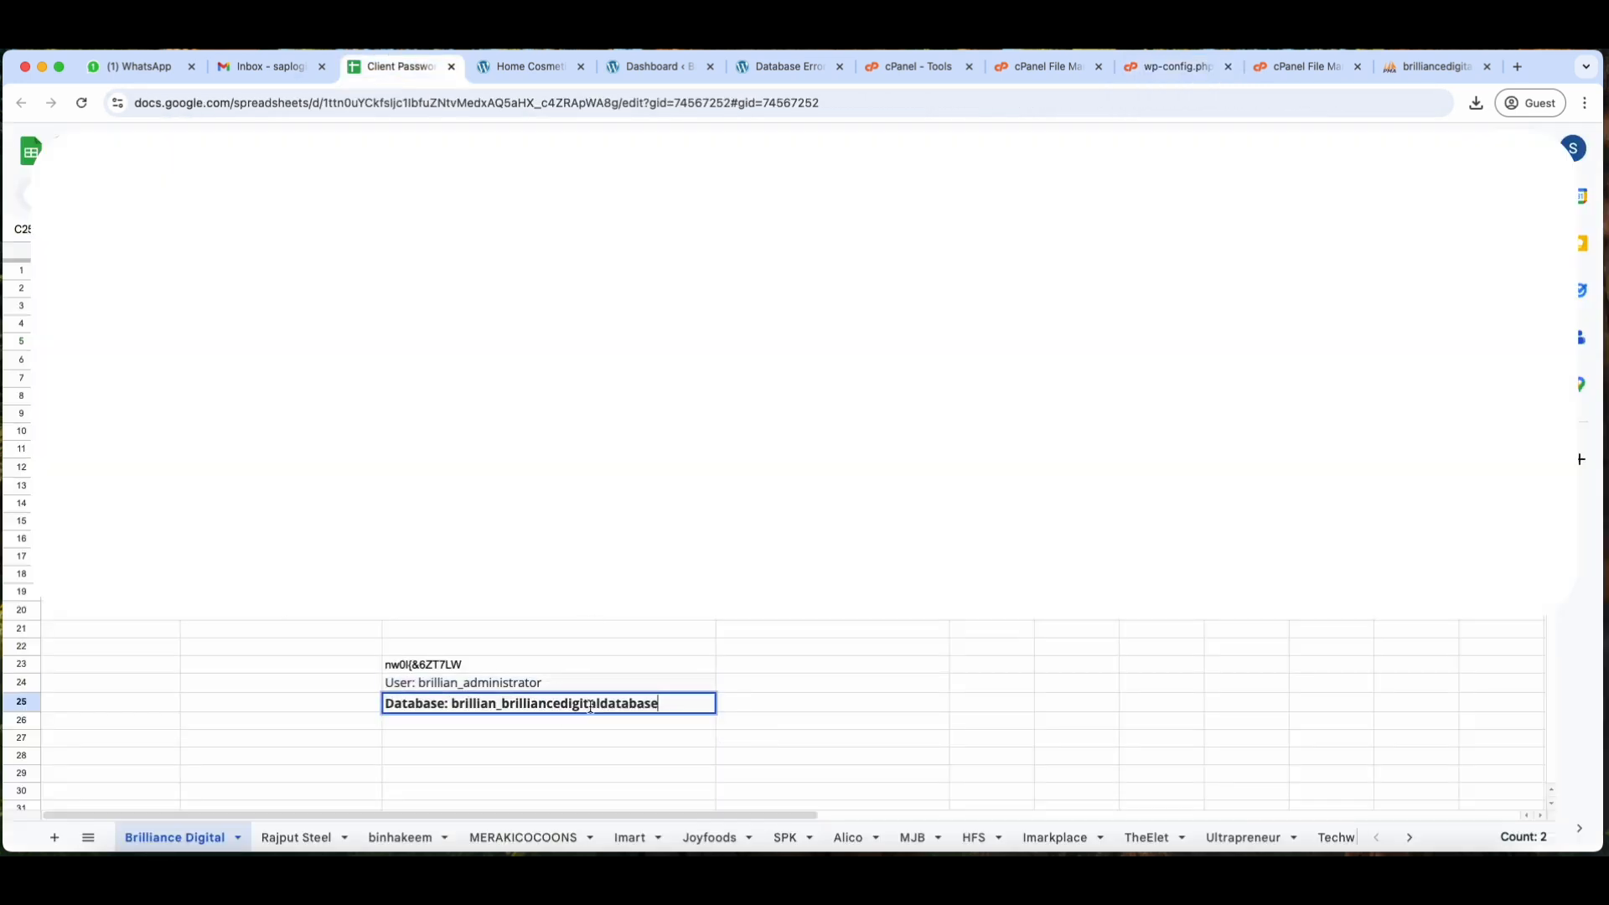
drag(670, 705, 454, 706)
key(ctrl+c)
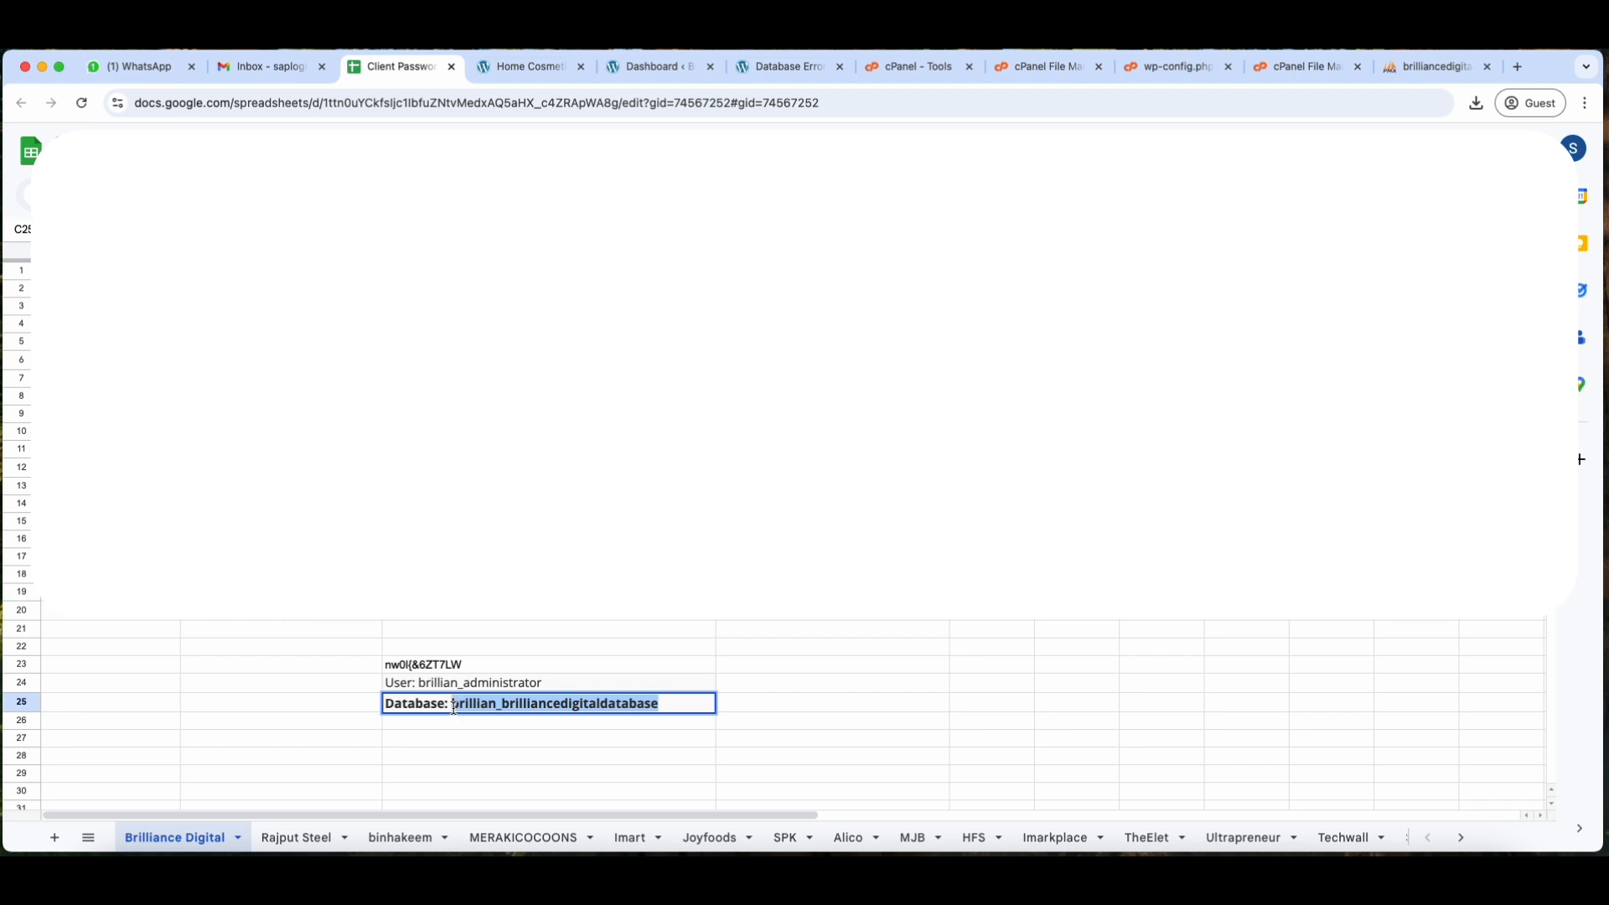
click(1169, 66)
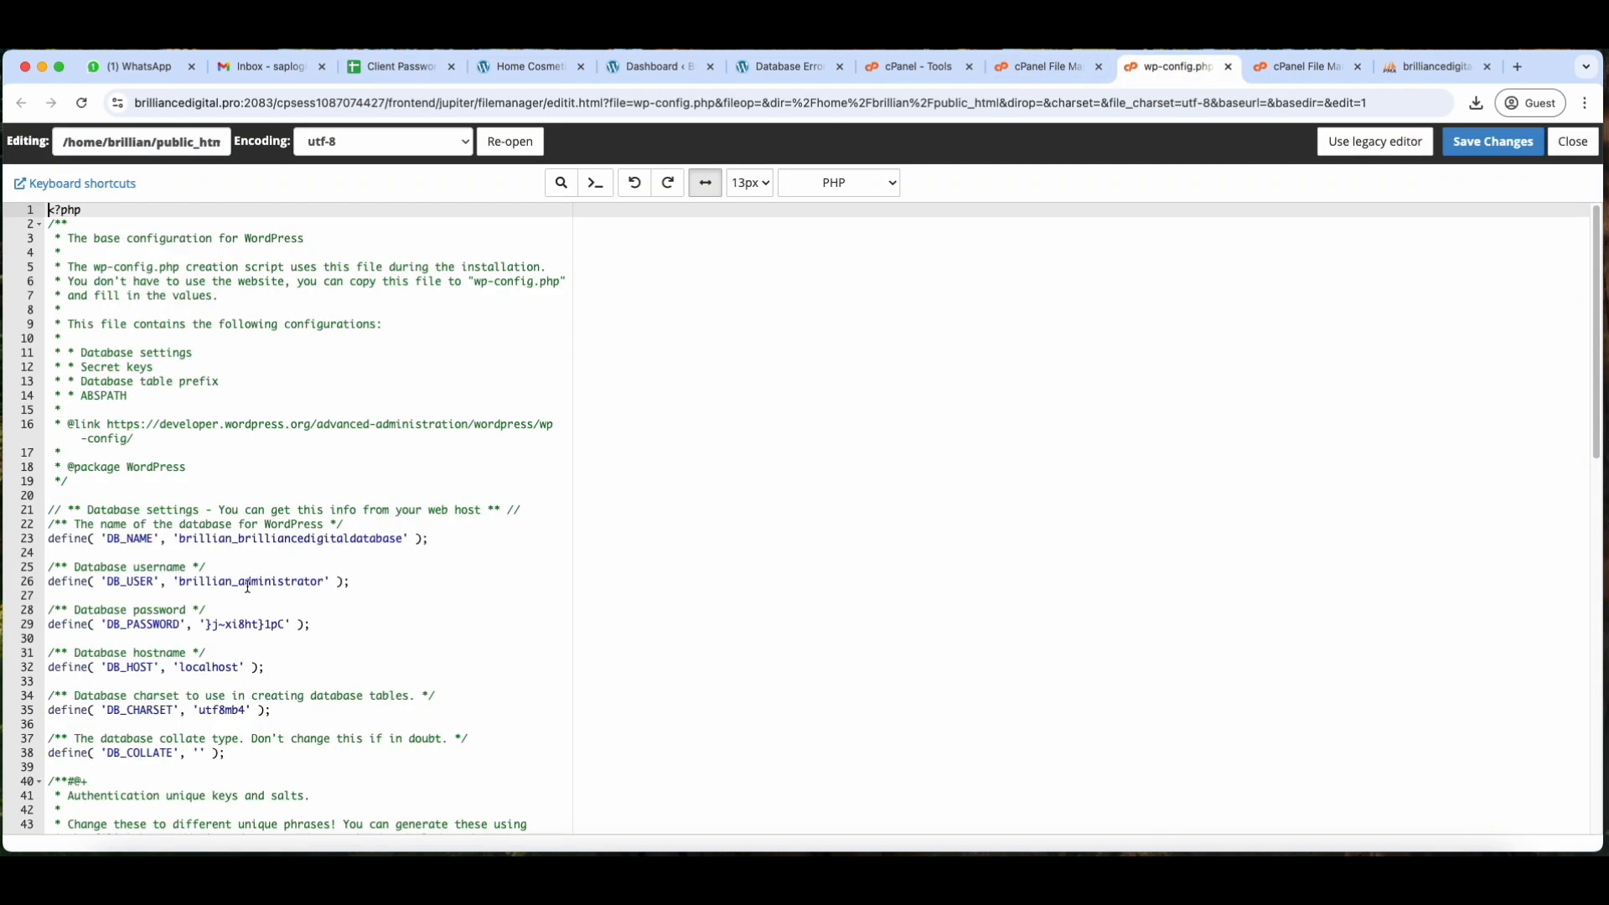
drag(402, 539, 179, 538)
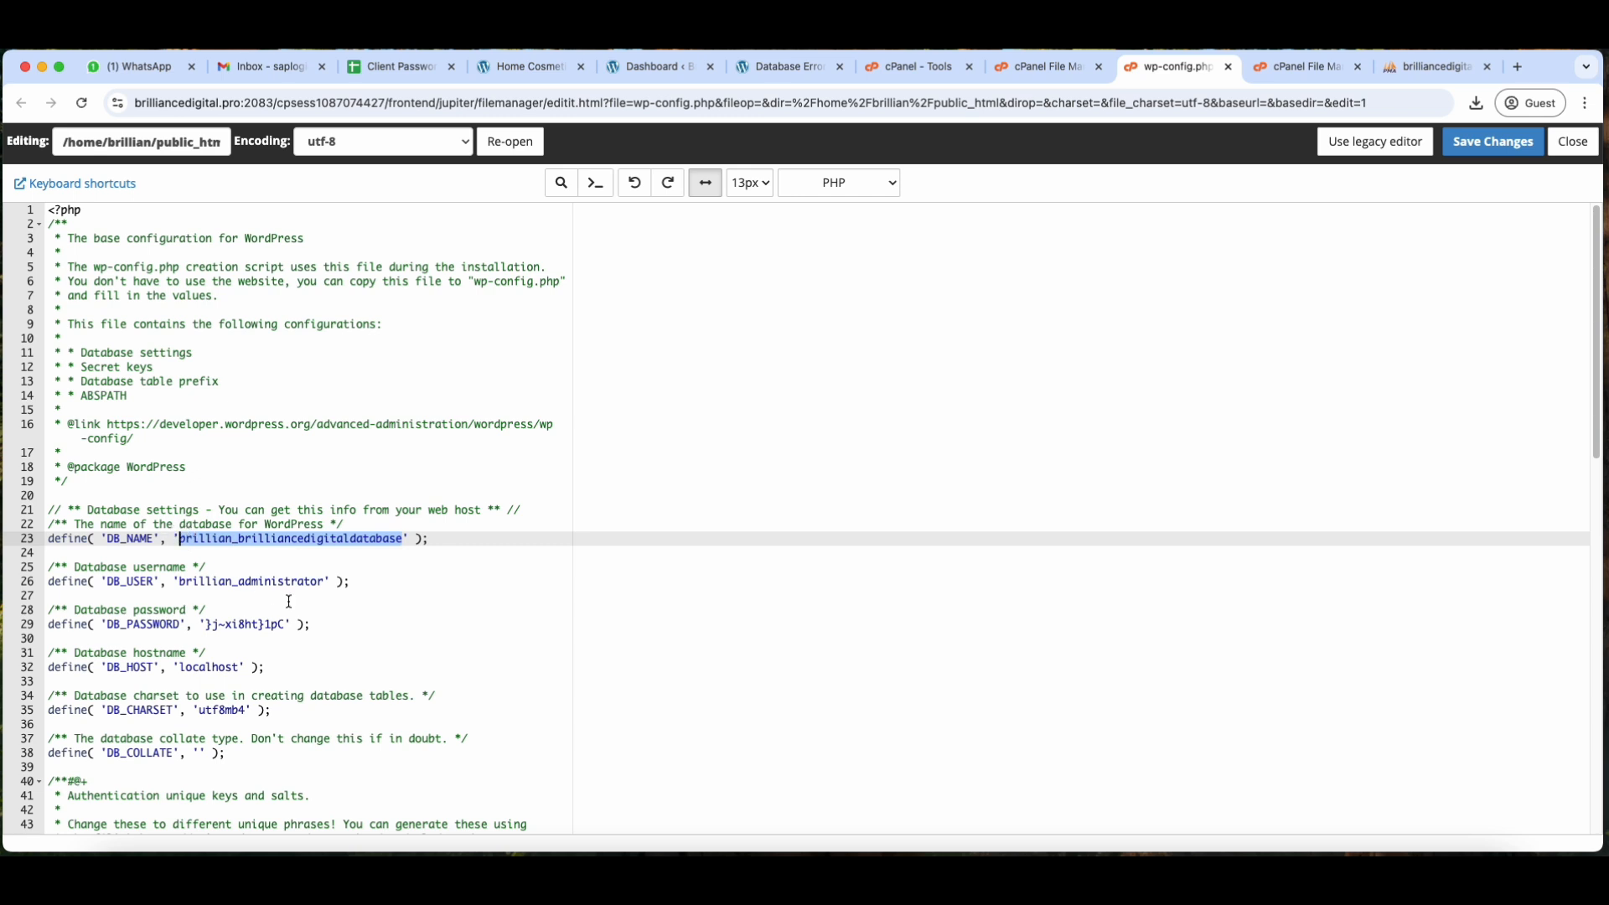
key(ctrl+v)
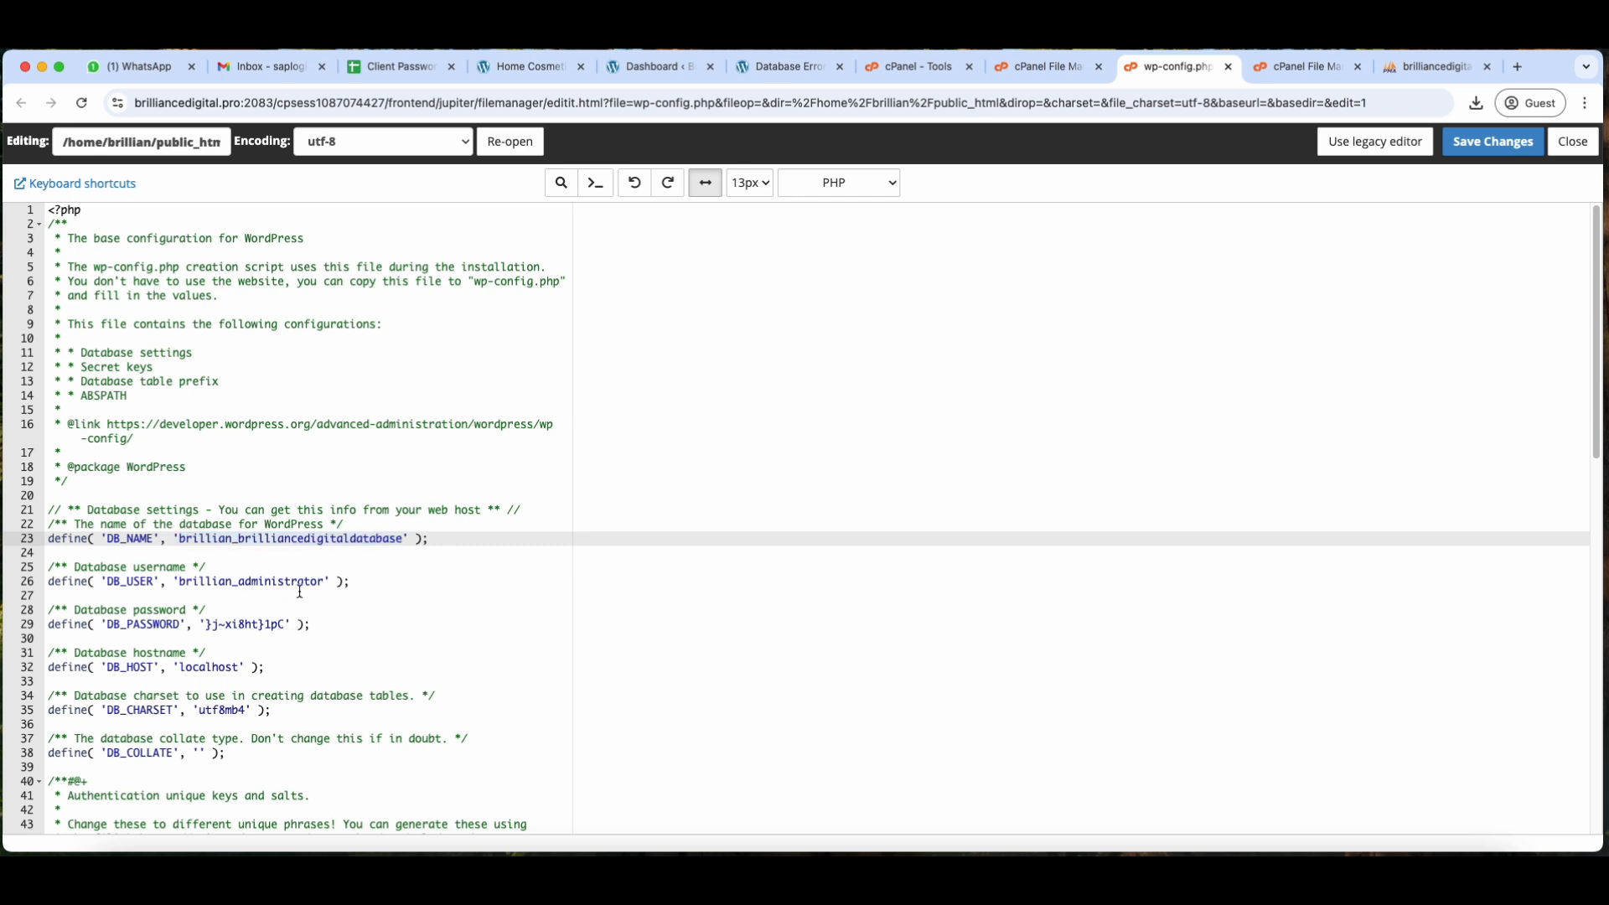
Copy the username brillian_administrator from cell C24 of the spreadsheet and select the DB_USER value in wp-config.php for replacement
click(312, 584)
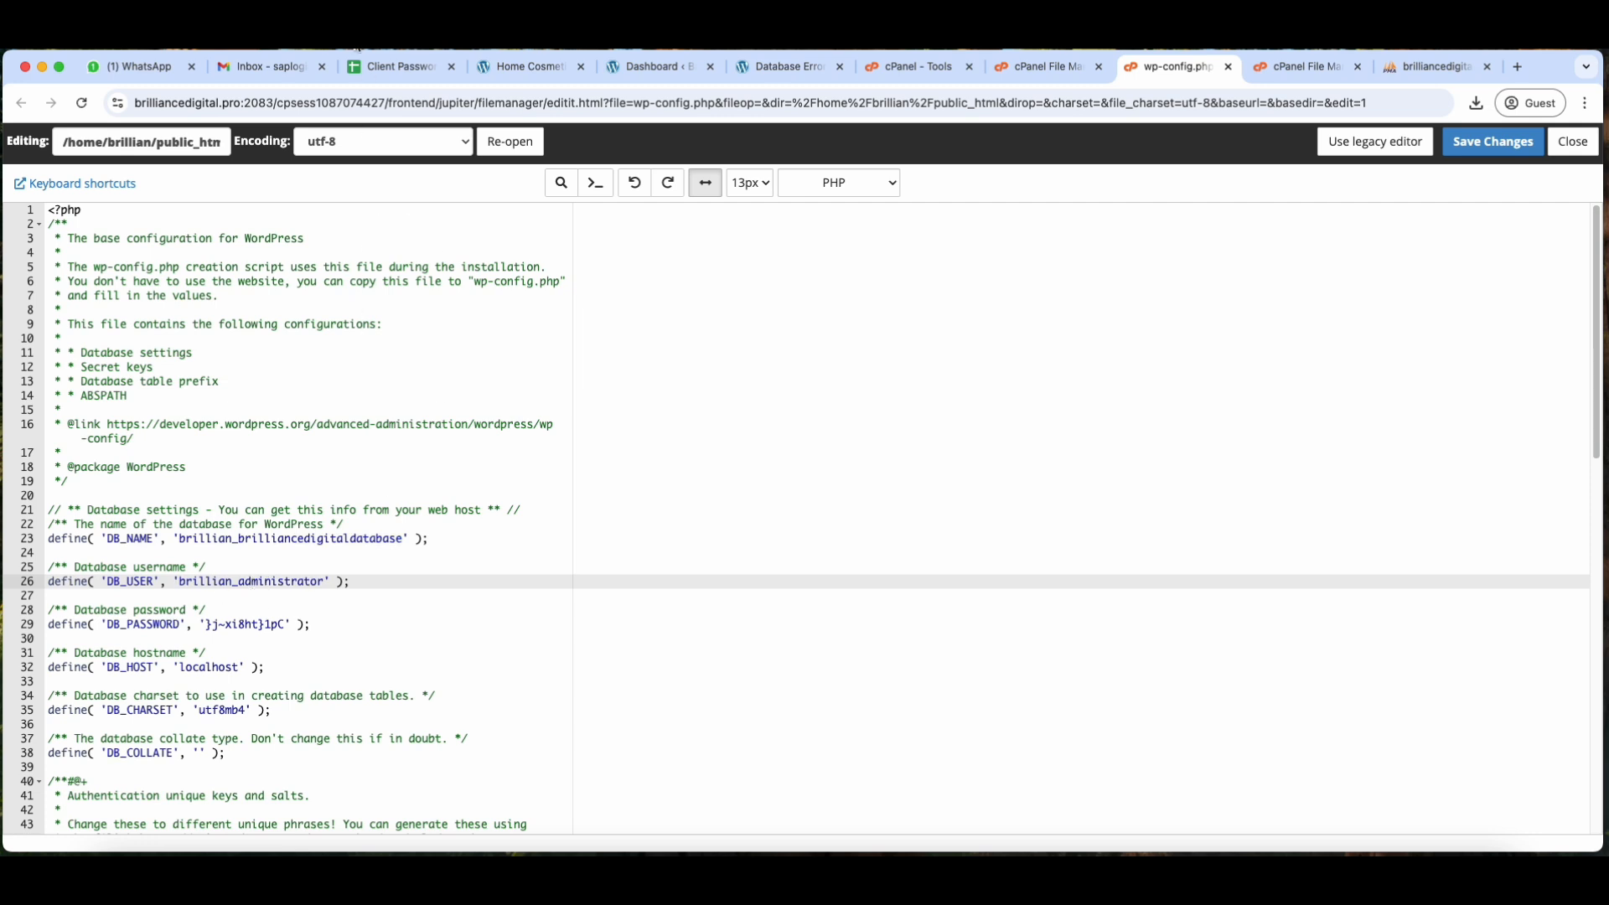
click(406, 66)
click(491, 691)
double_click(490, 691)
drag(559, 688, 420, 683)
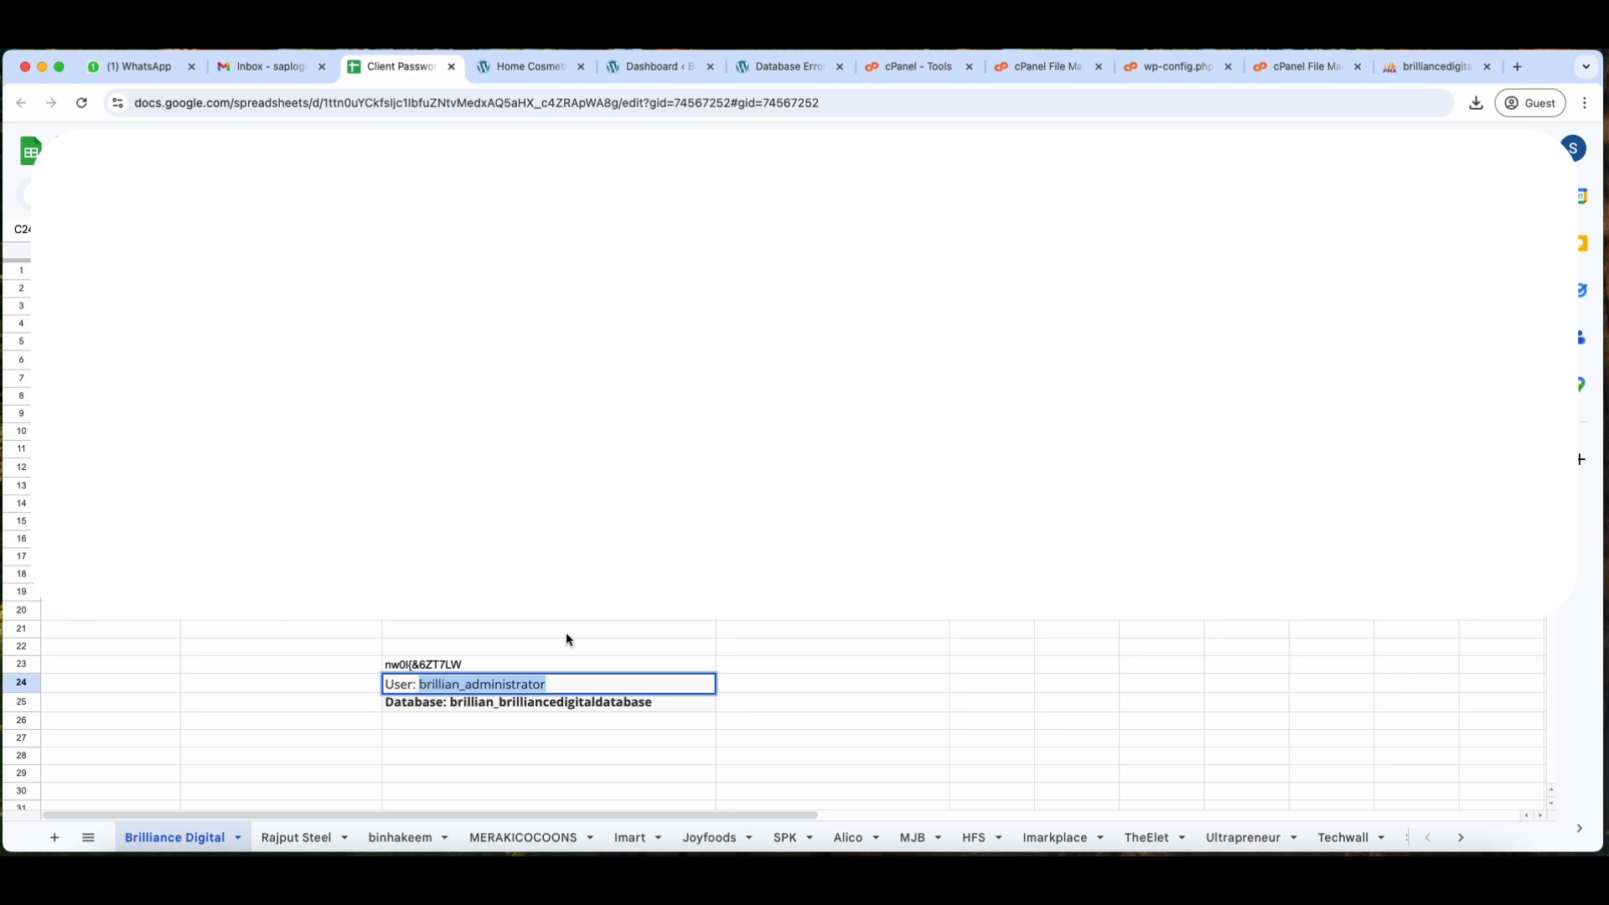
click(1215, 67)
drag(326, 584, 181, 584)
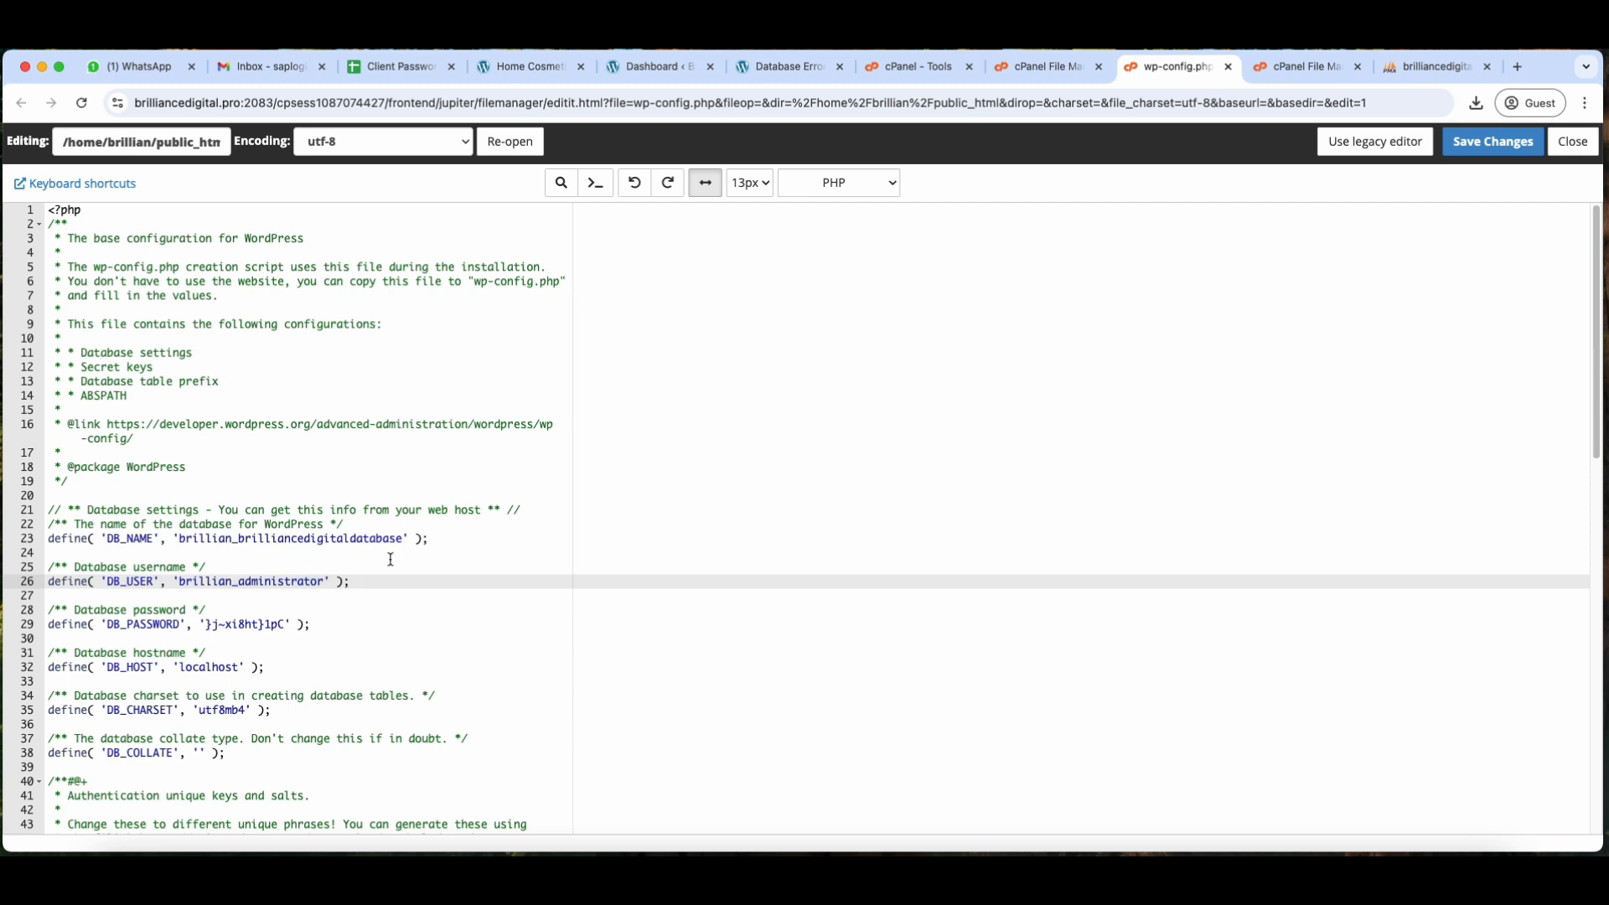
Go to the DB_PASSWORD line, then select and copy the database password in cell C23 of the spreadsheet
click(265, 625)
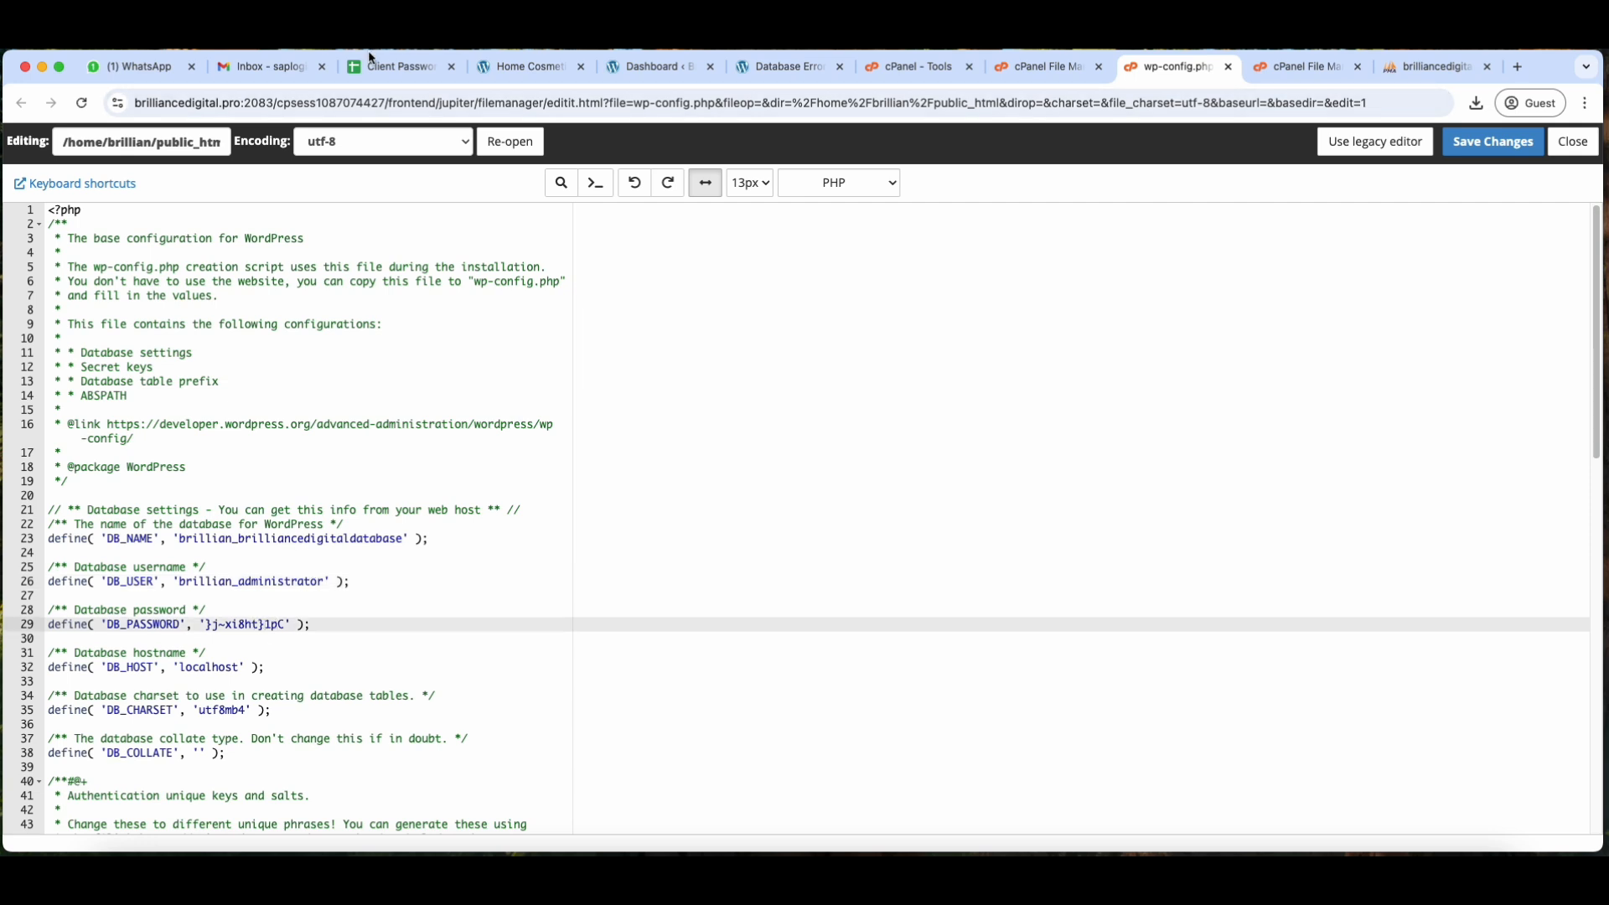
click(402, 67)
double_click(429, 665)
key(super+c)
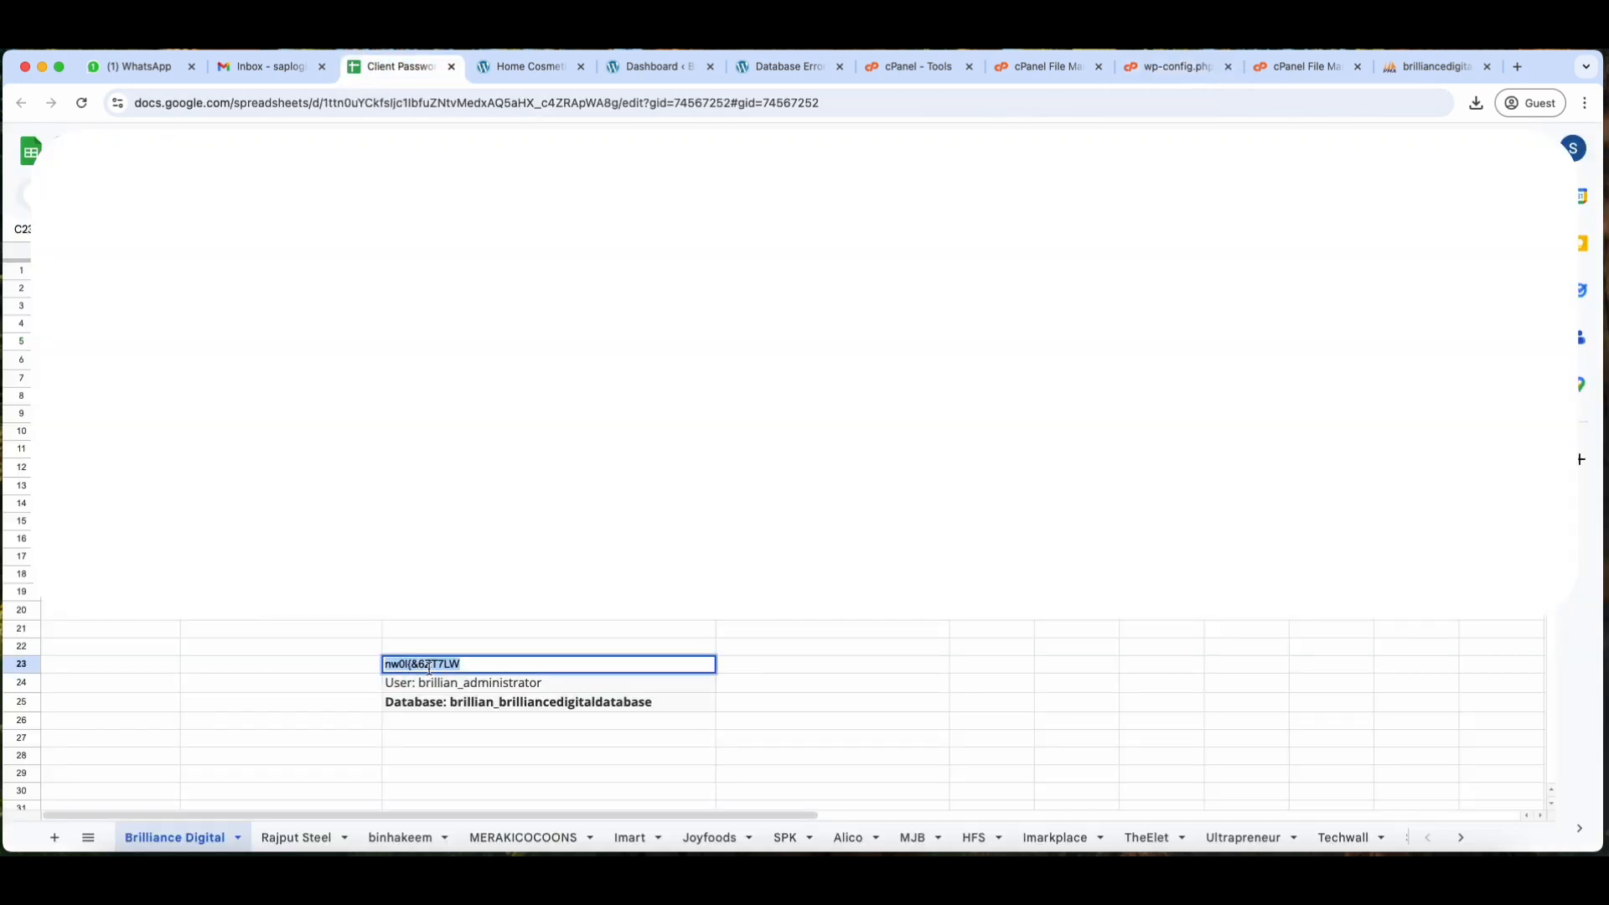
text(√)
key(Return)
click(449, 671)
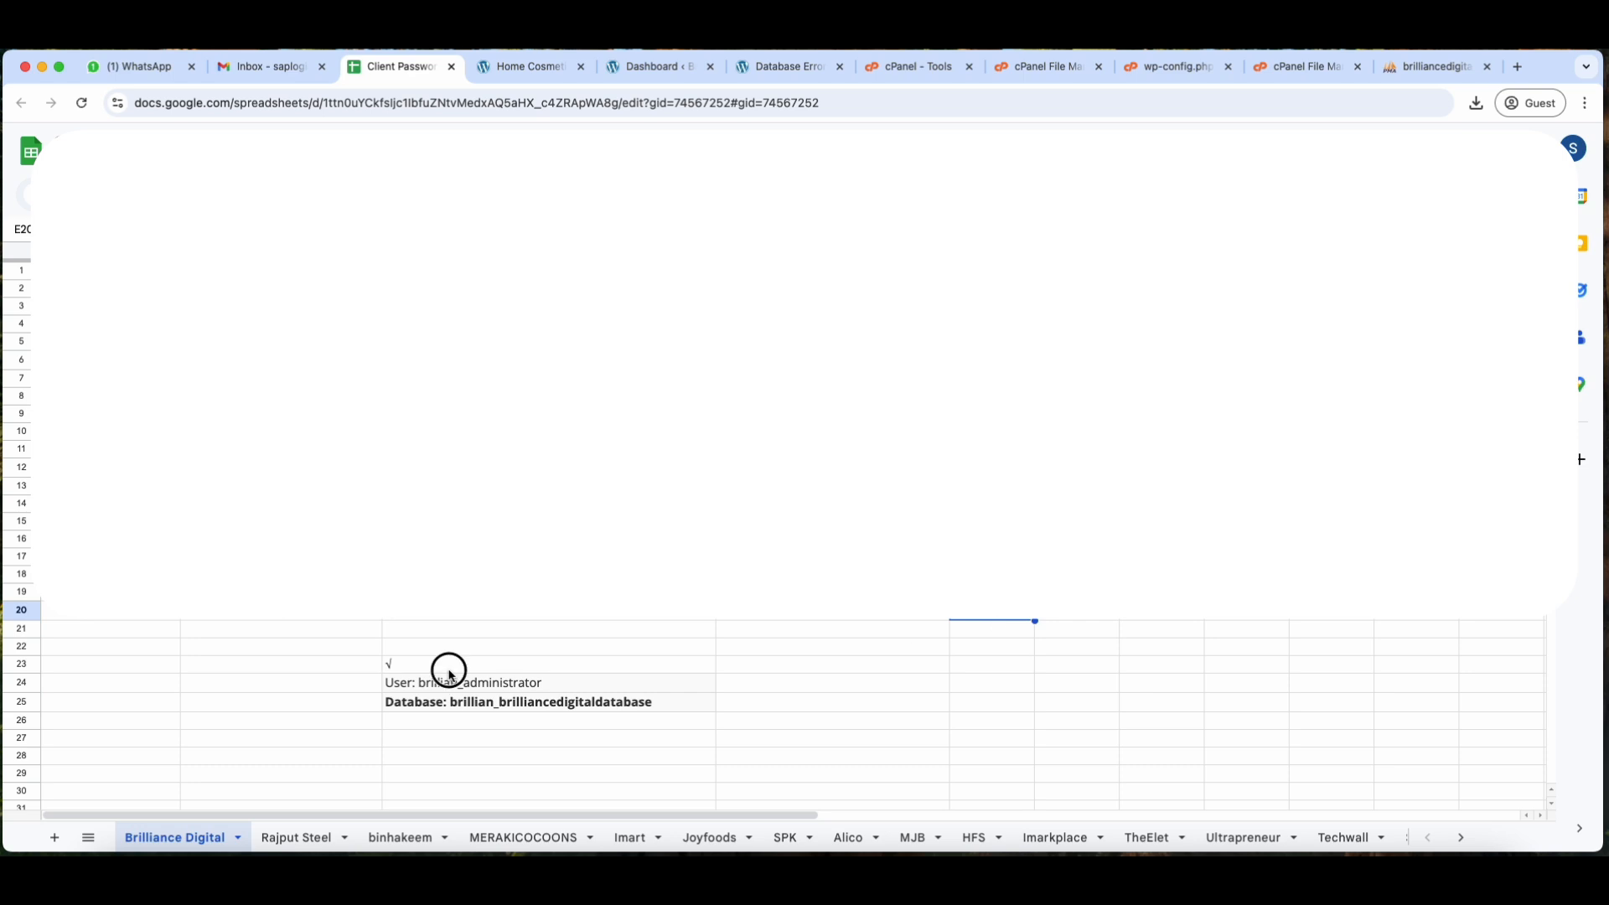
key(super+v)
double_click(454, 665)
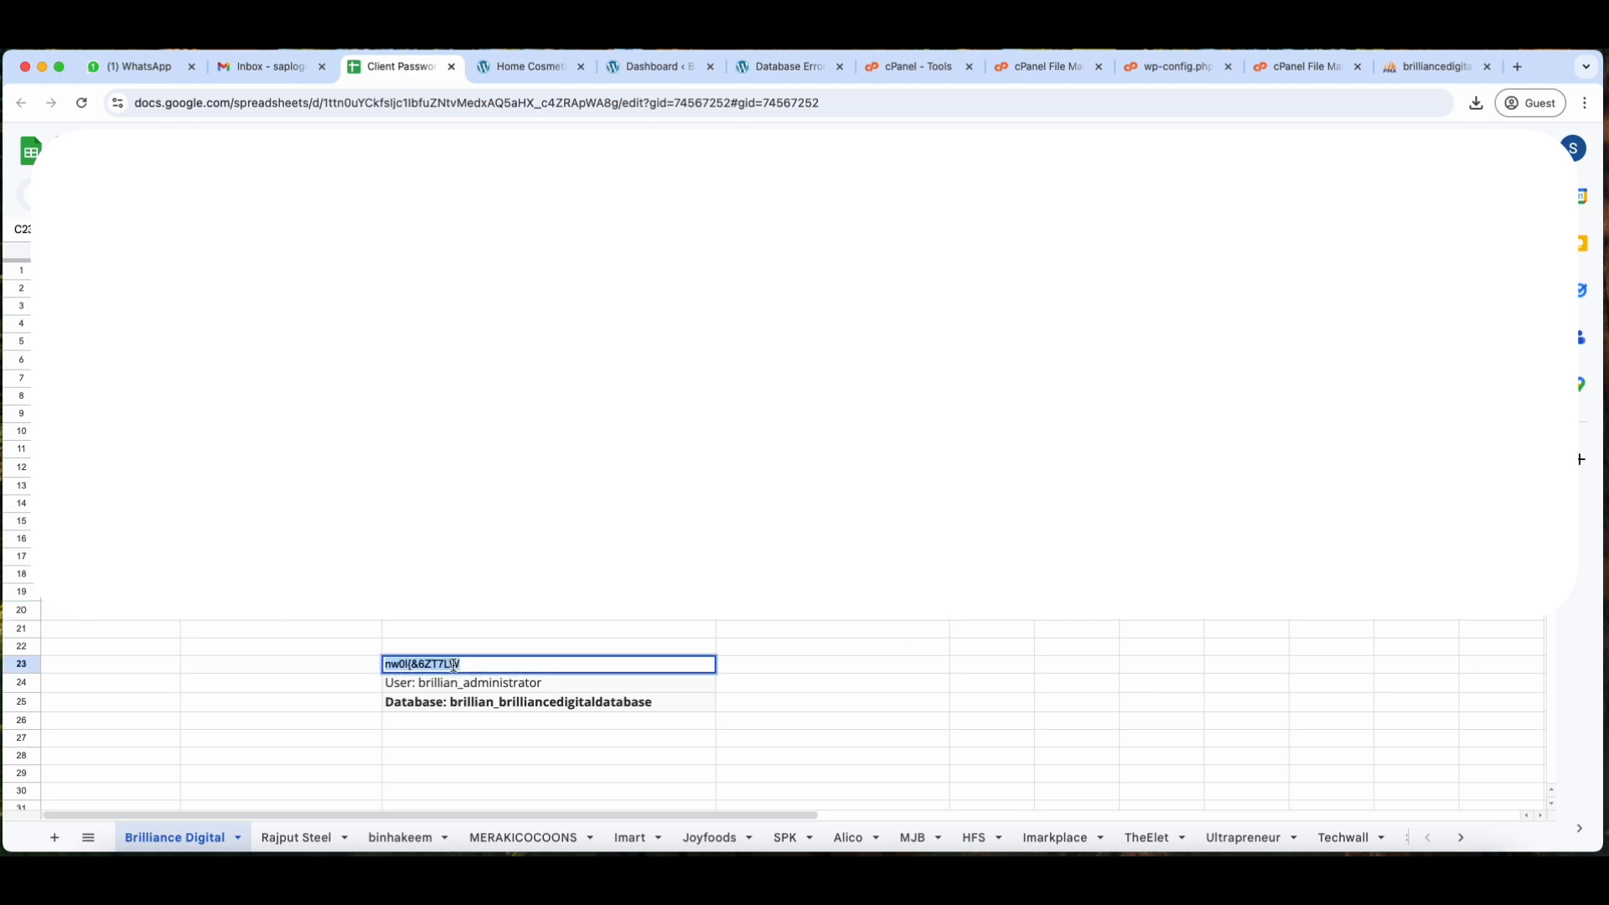
text(√)
key(BackSpace)
click(464, 668)
key(super+v)
Replace the DB_PASSWORD value in wp-config.php with the database password copied from cell C23, and save the file
click(445, 671)
double_click(445, 668)
key(super+c)
click(1175, 67)
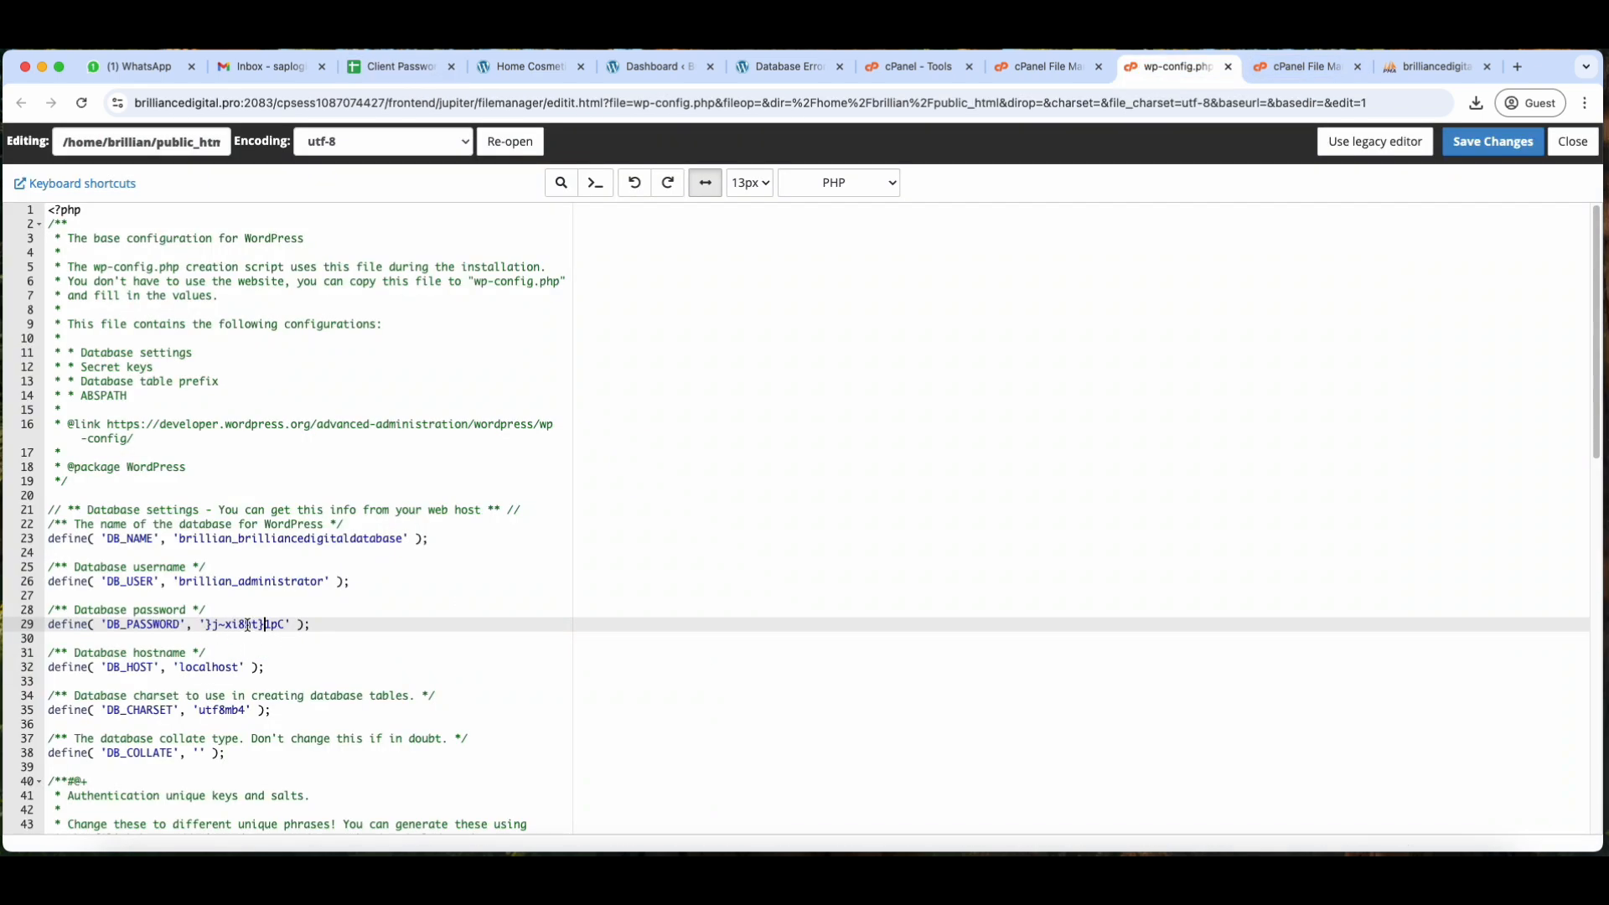
drag(285, 625, 205, 625)
key(super+v)
click(1493, 142)
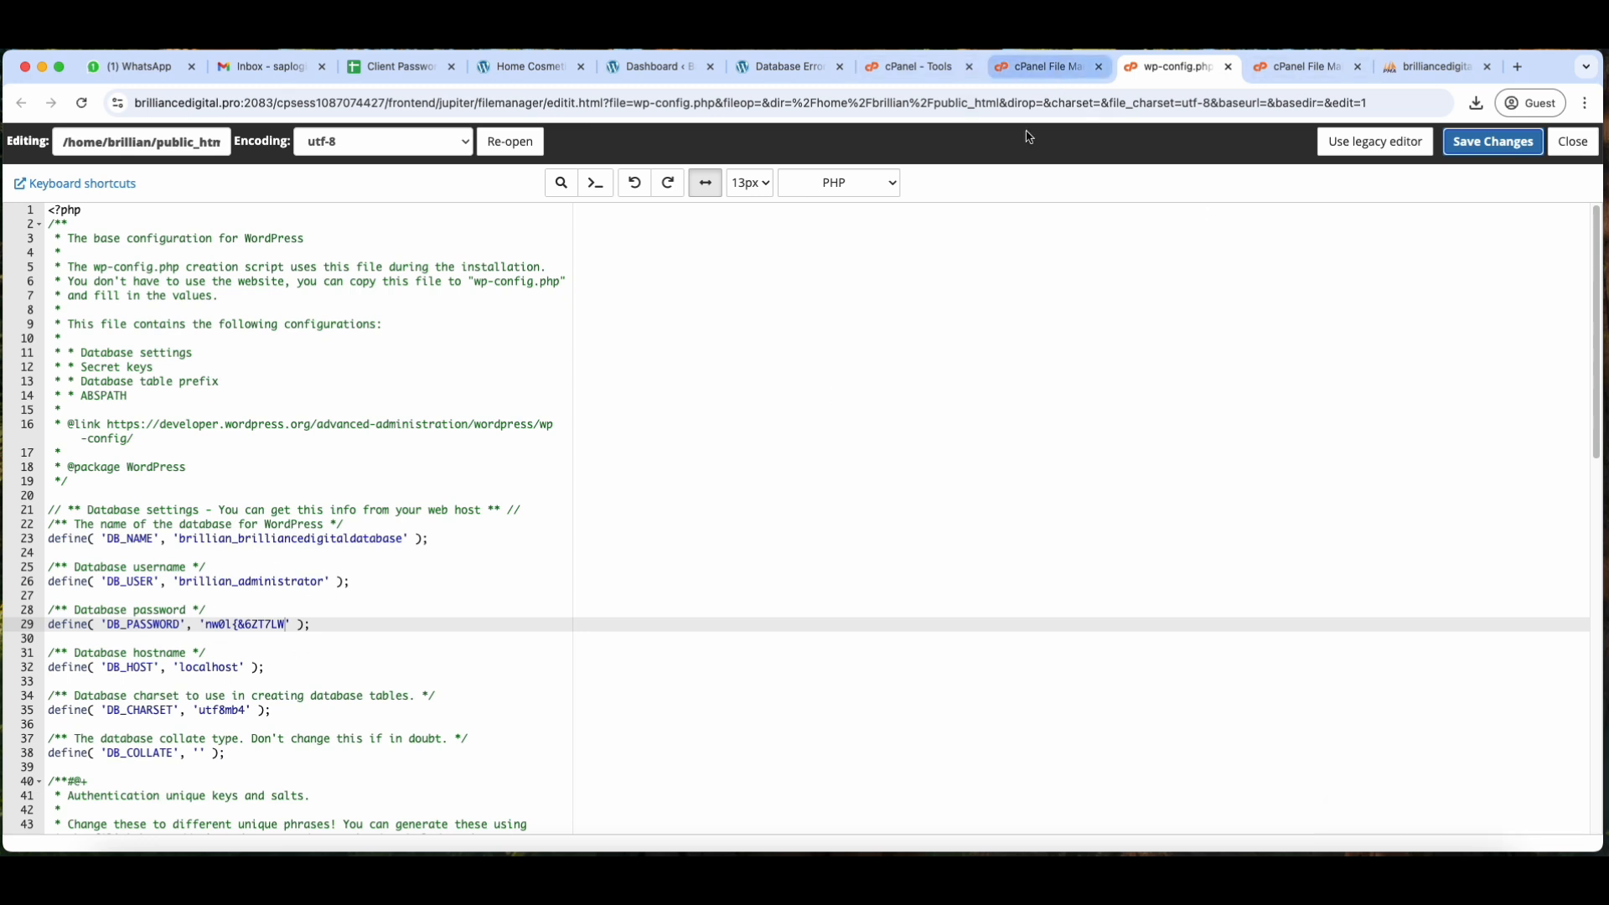
Check the brilliancedigital.pro site page and review the database settings in wp-config.php
click(1048, 72)
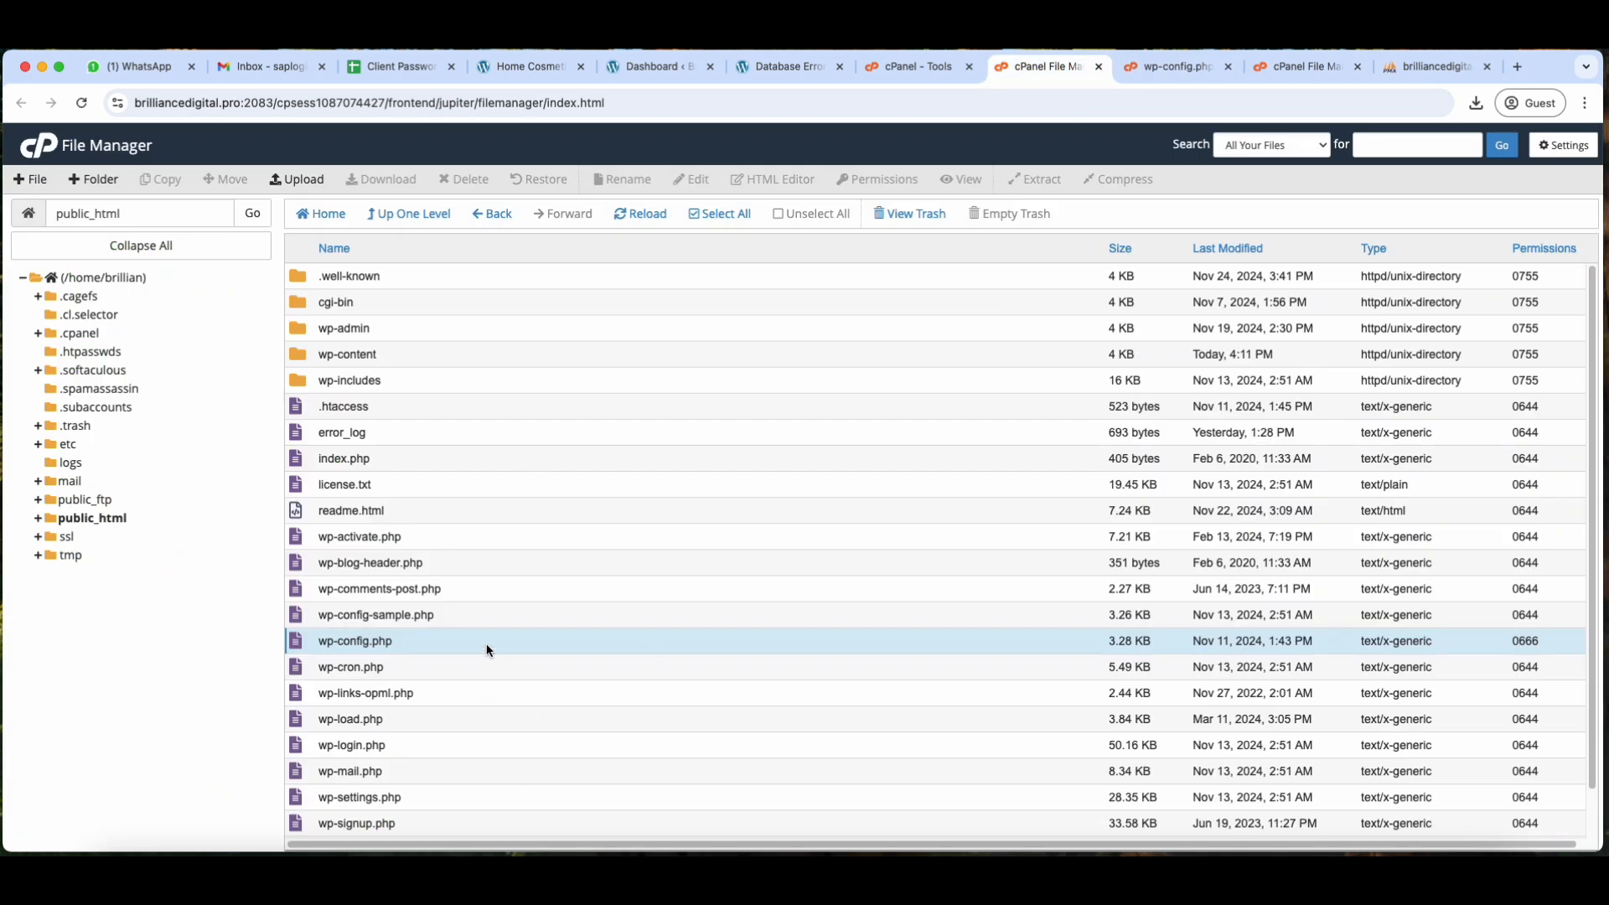
click(762, 72)
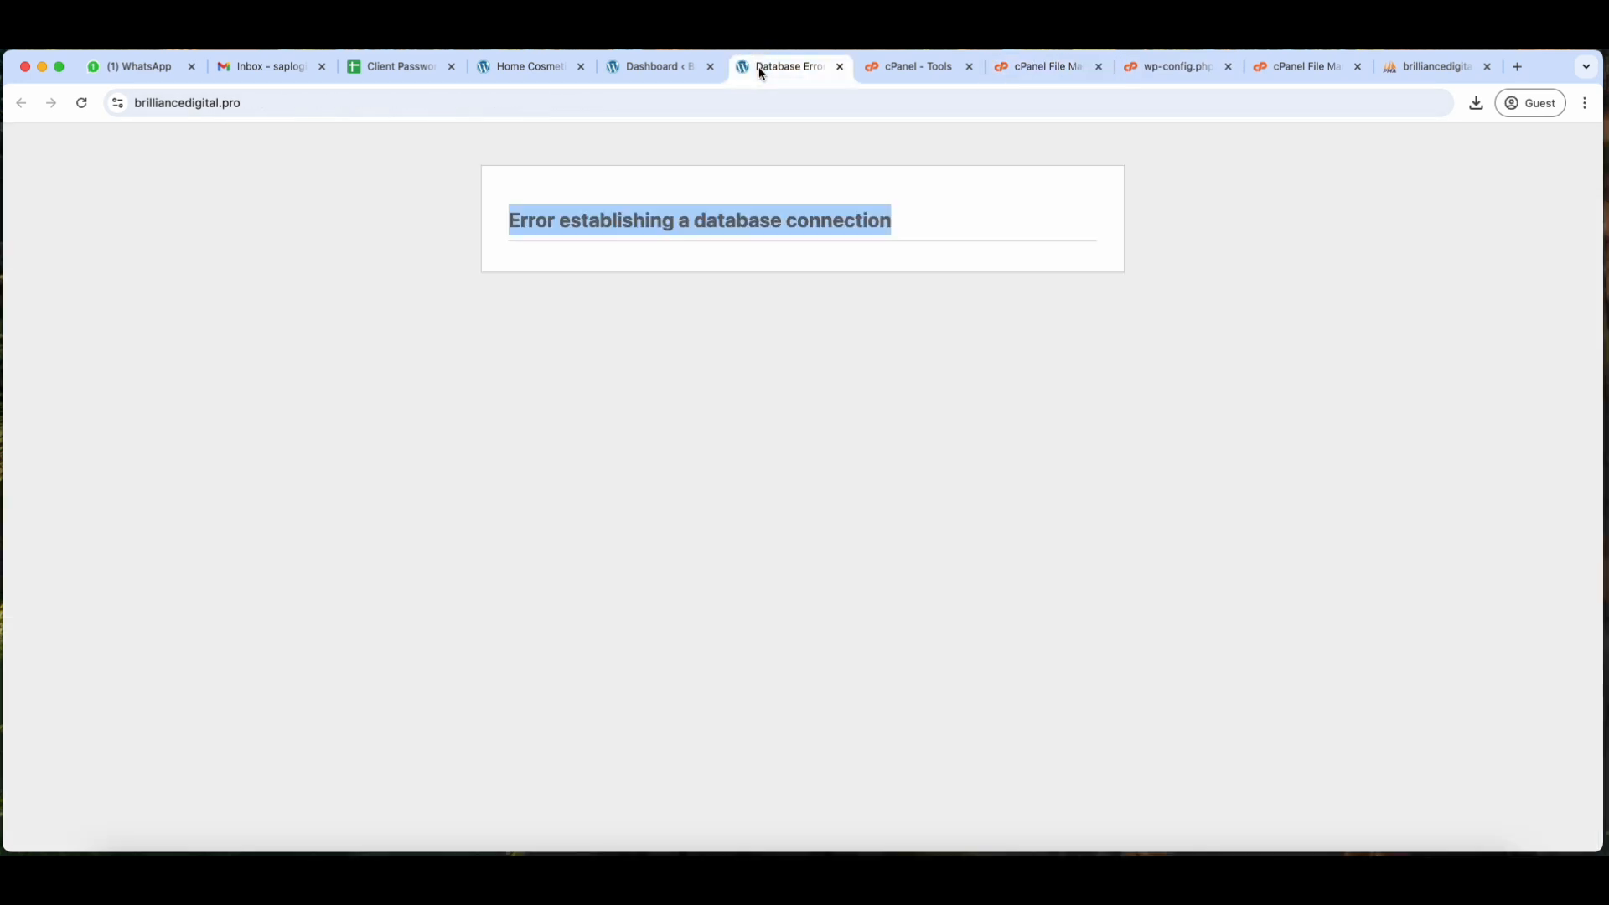
click(1023, 270)
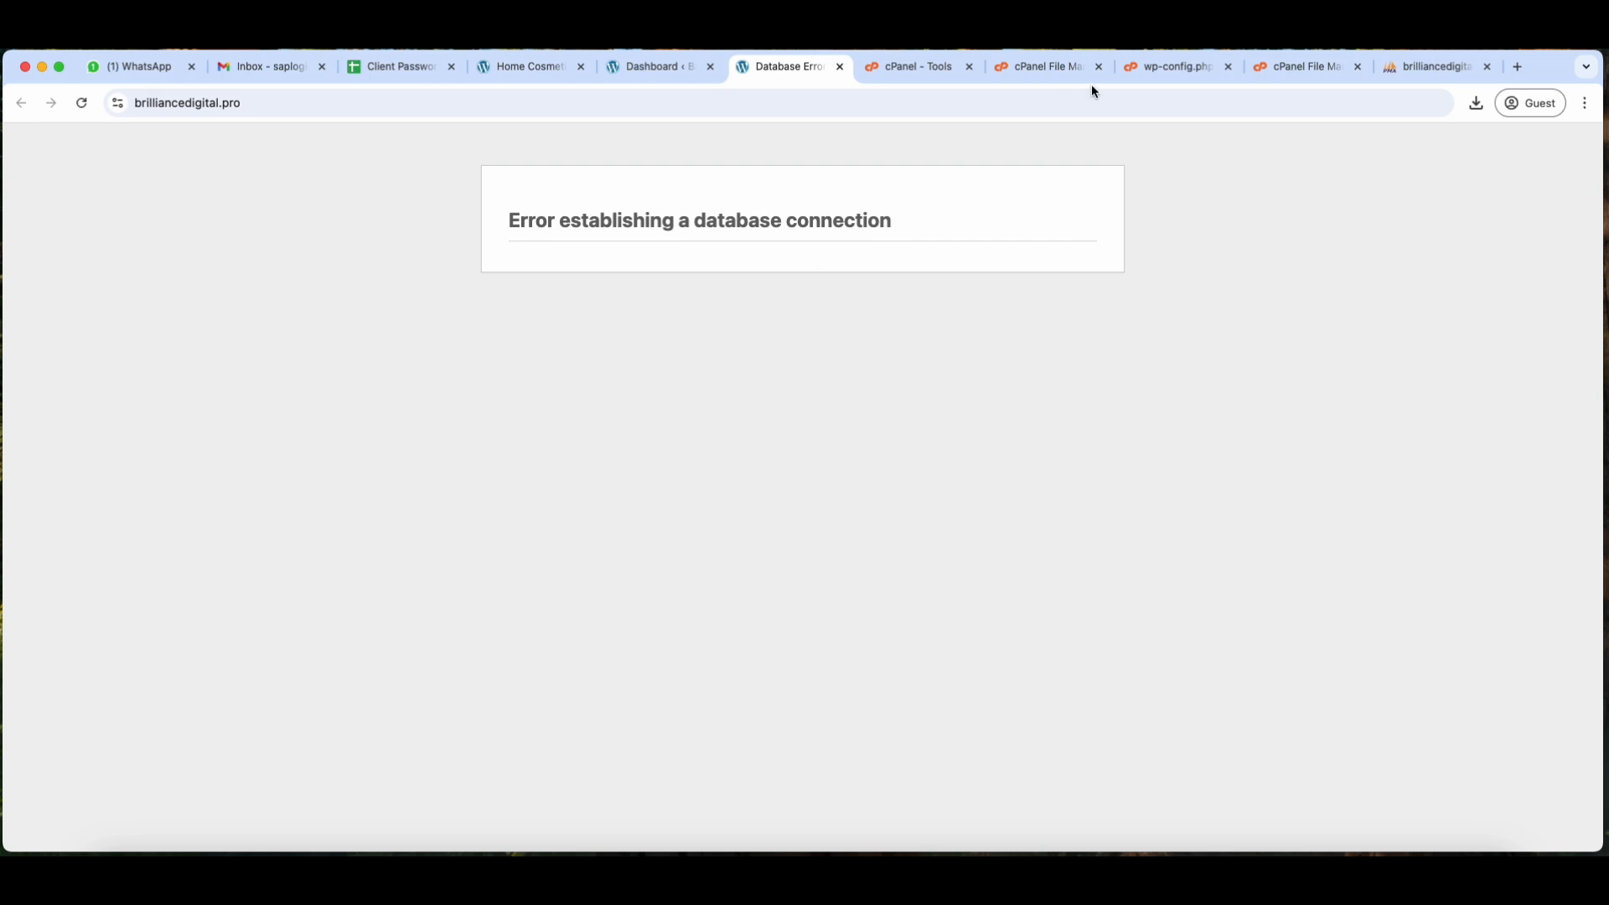
click(1173, 67)
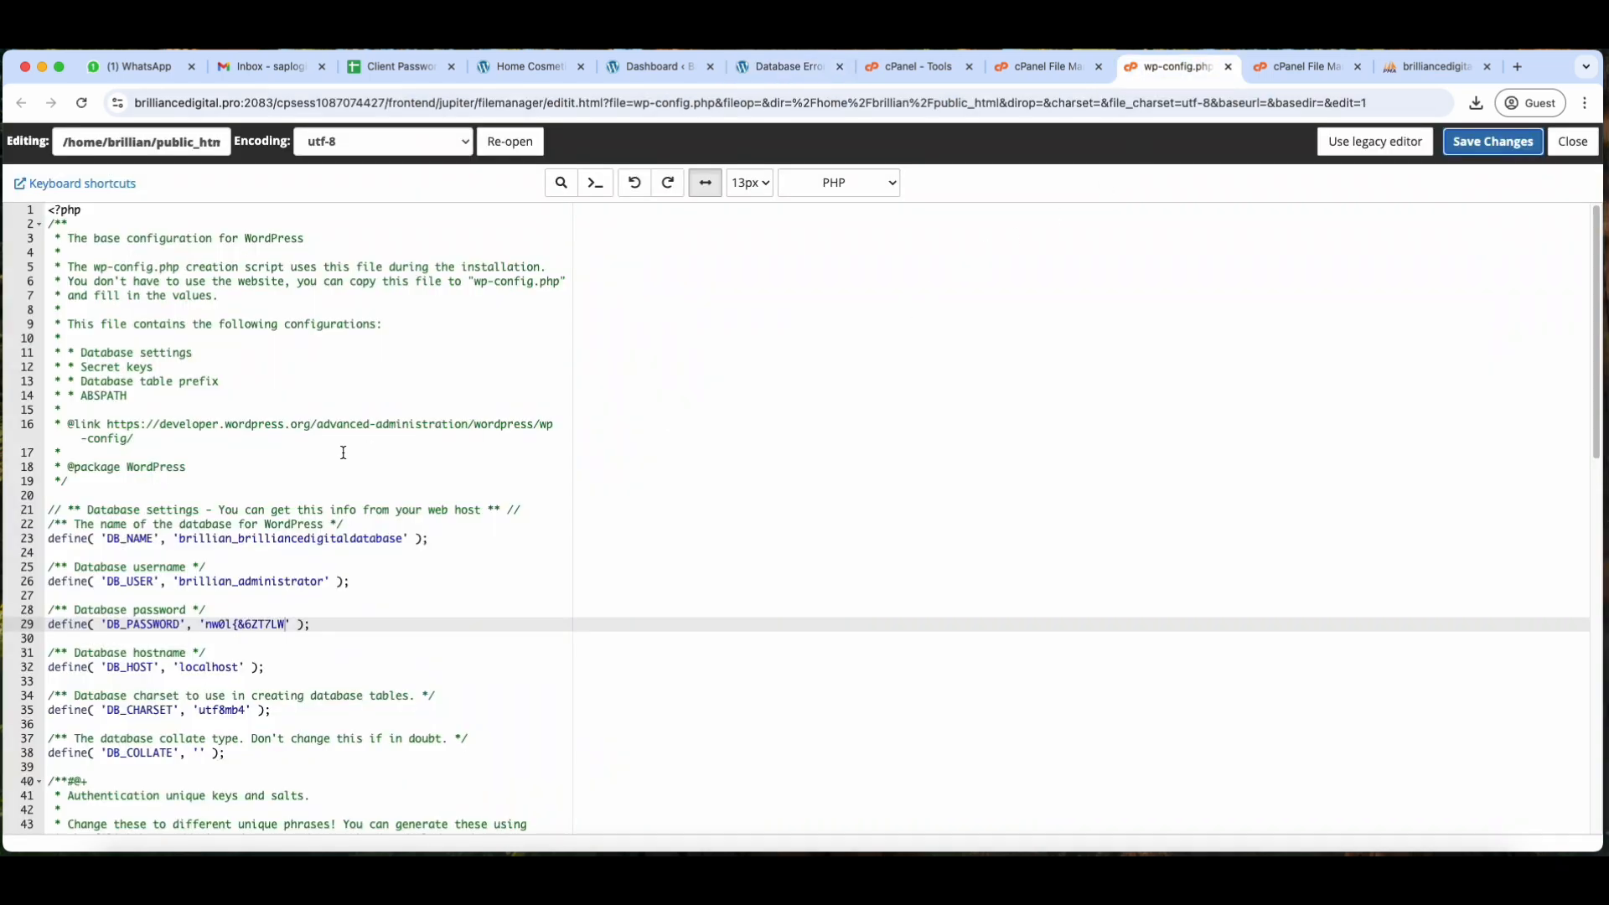
Launch phpMyAdmin from the cPanel tools, close the spare File Manager tab, and open the brillian_brilliancedigitaldatabase database
click(918, 67)
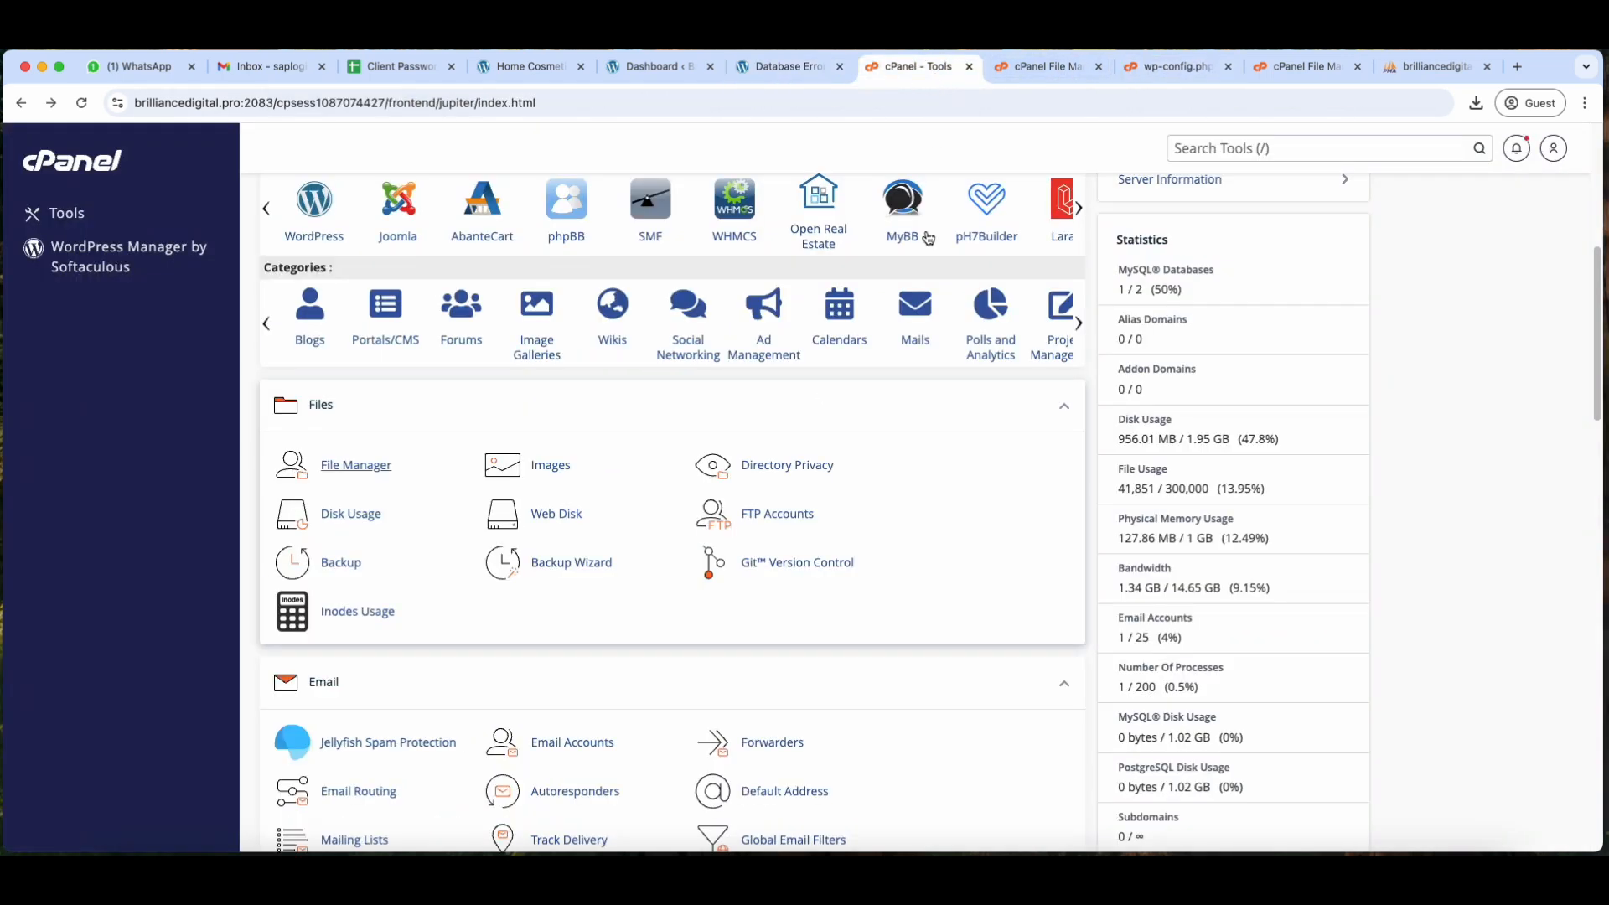
scroll(779, 578, down, 6)
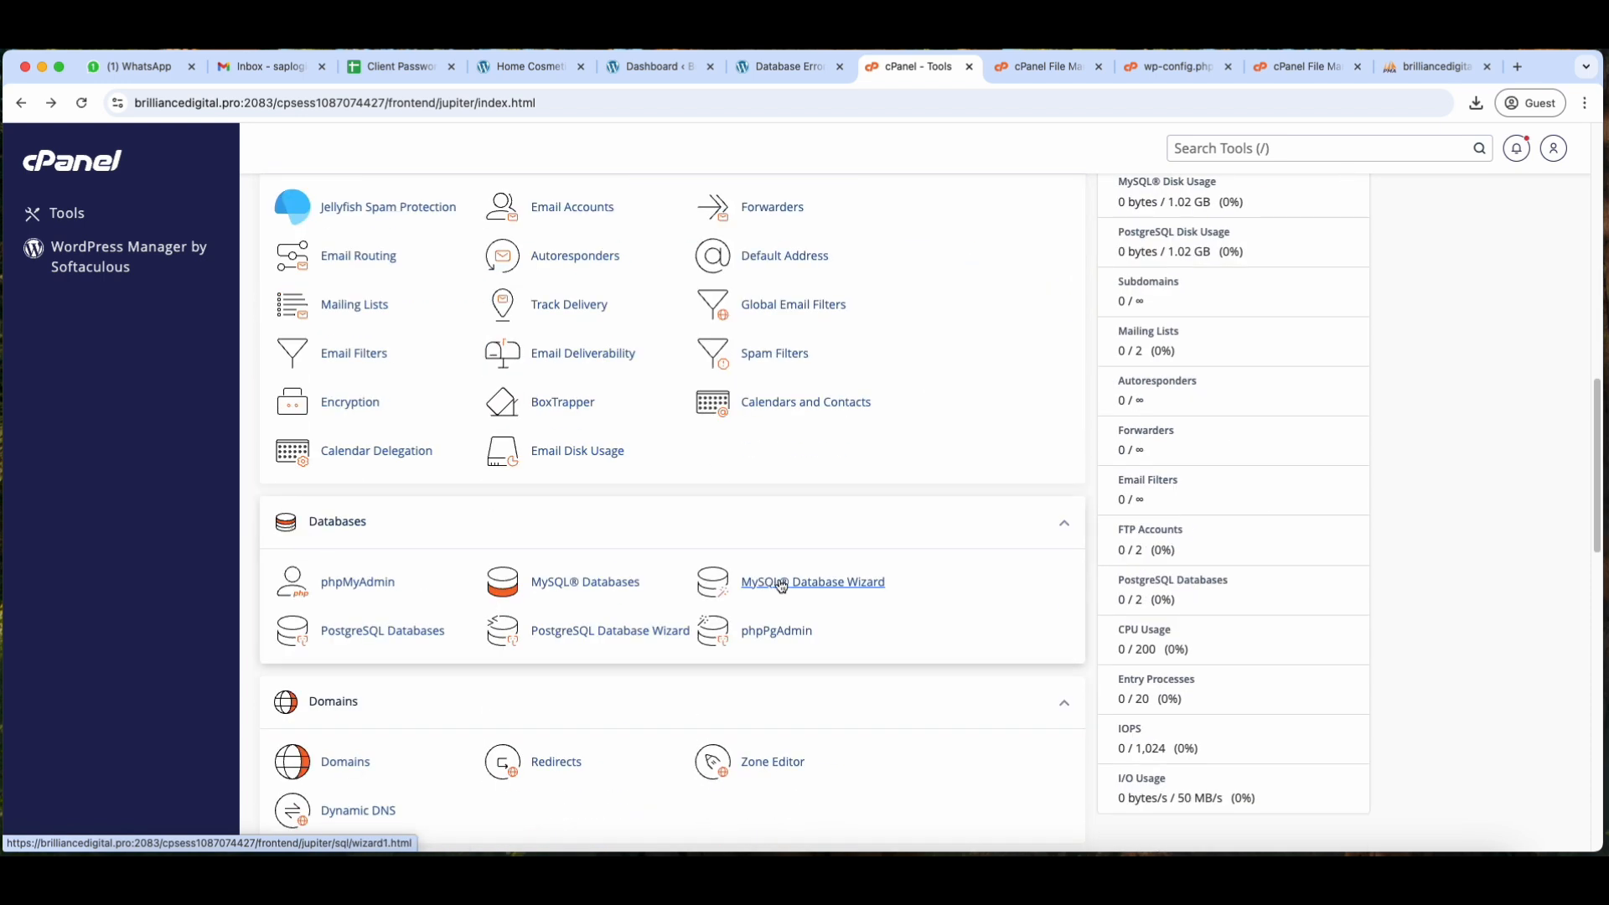
click(387, 584)
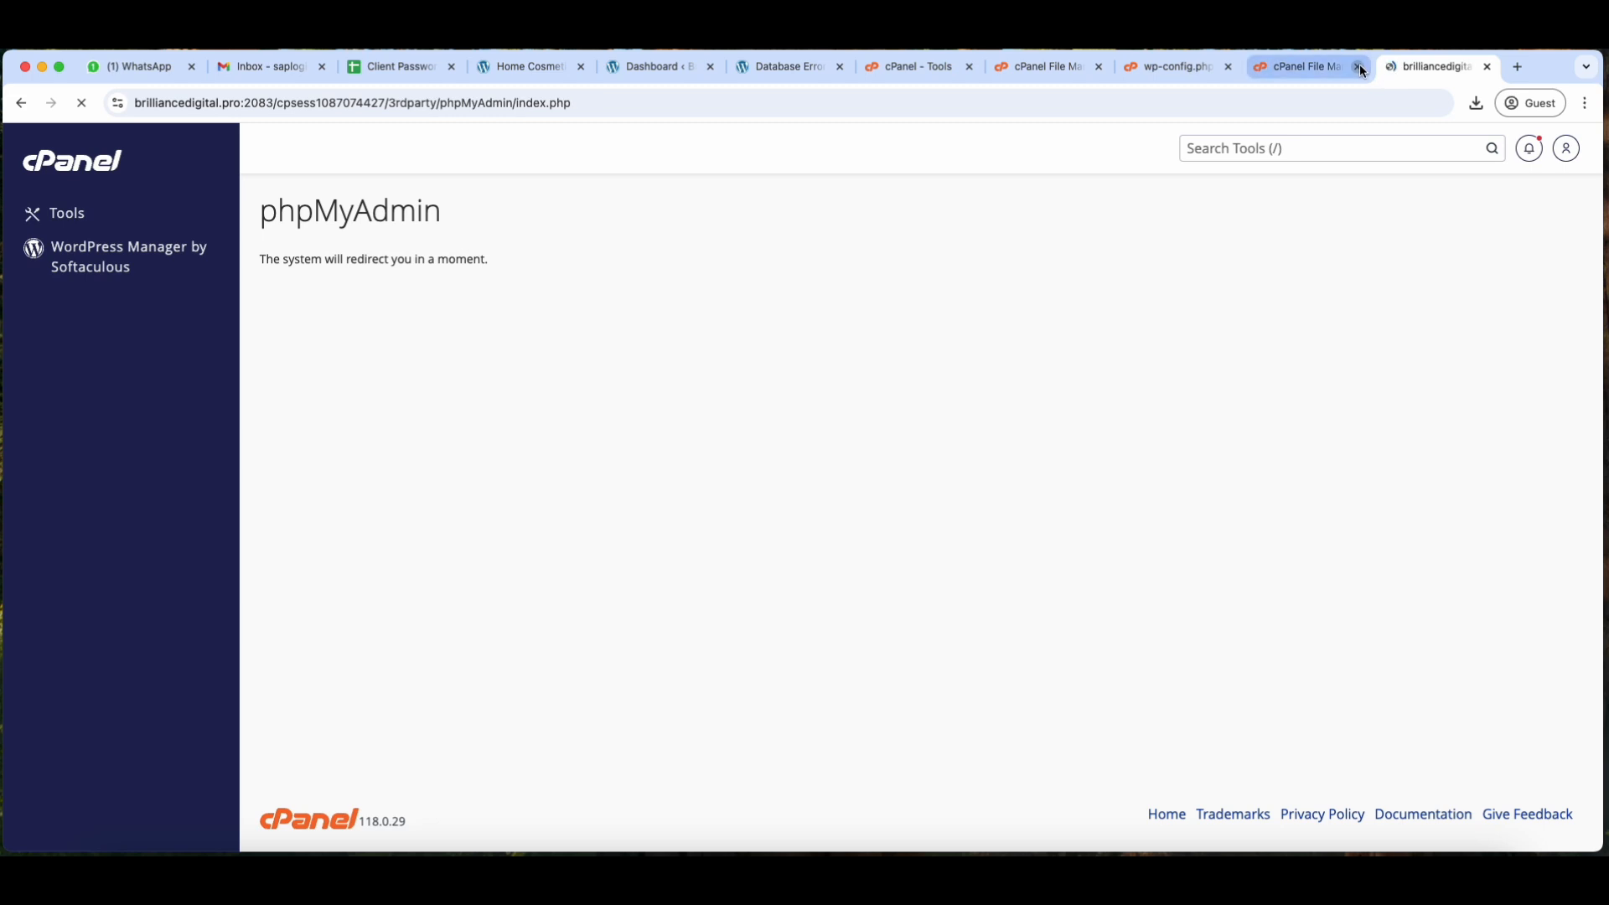
click(1358, 67)
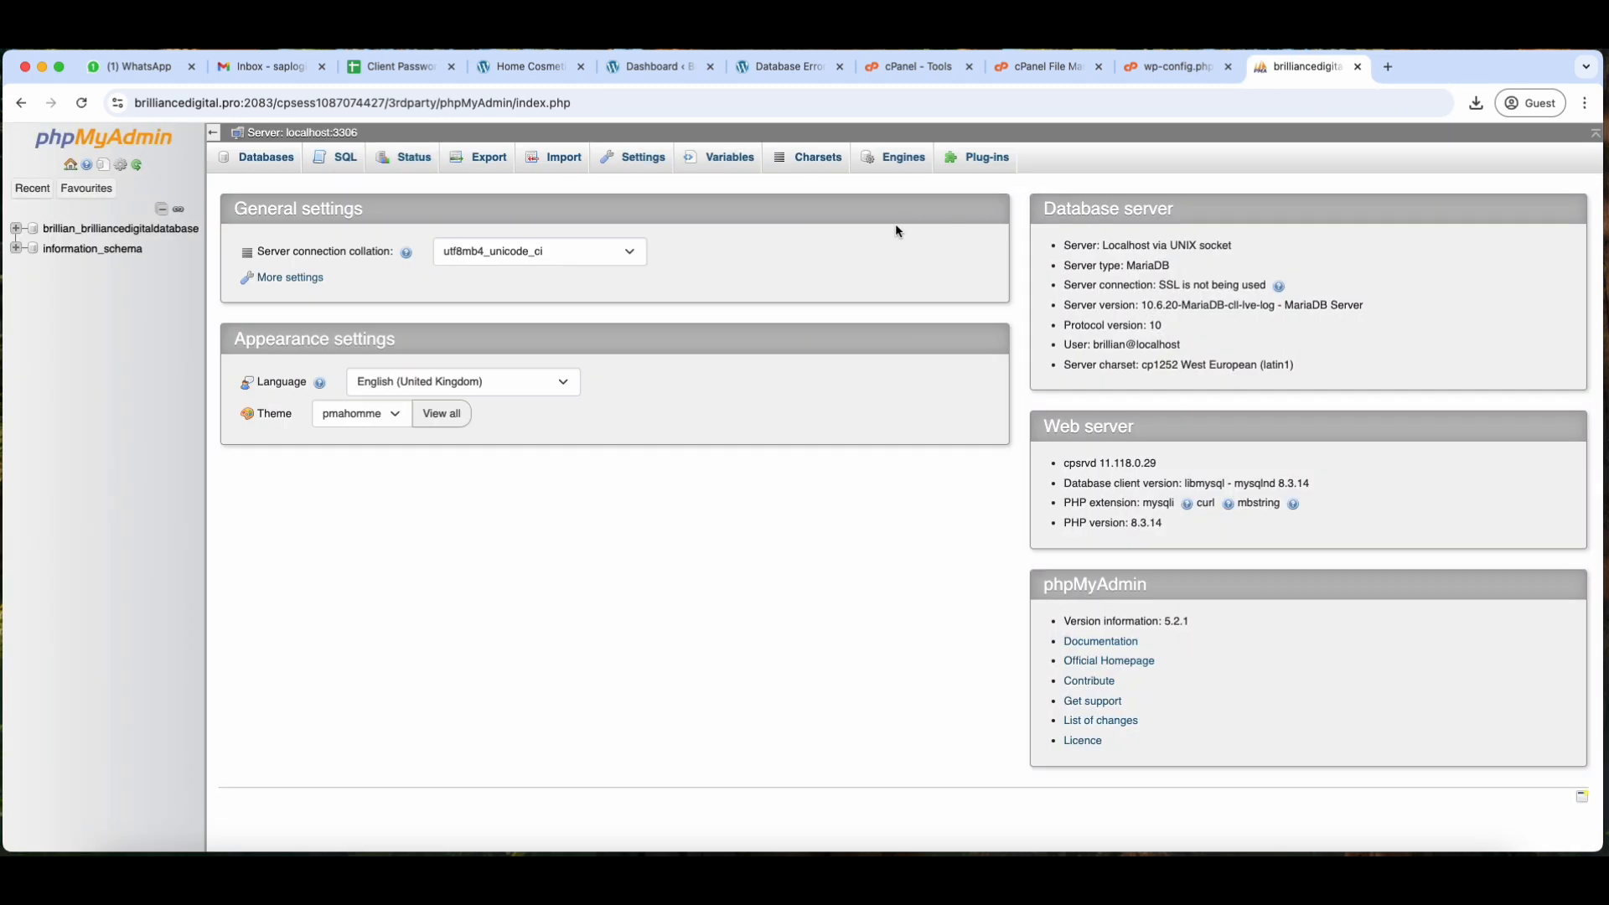
click(132, 231)
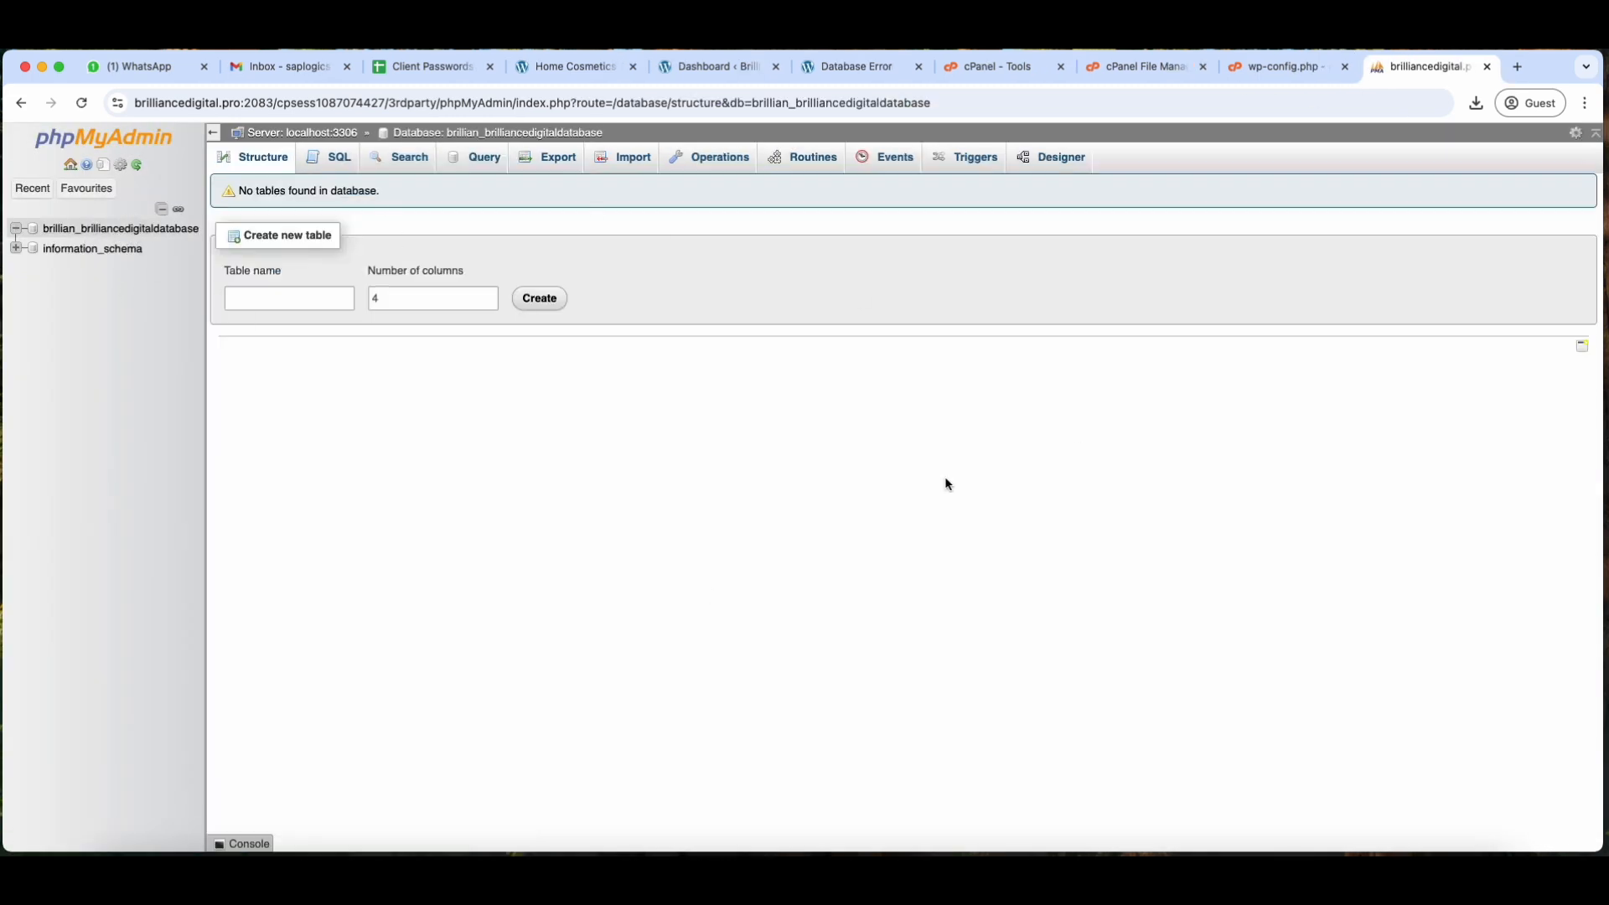
drag(247, 193, 481, 194)
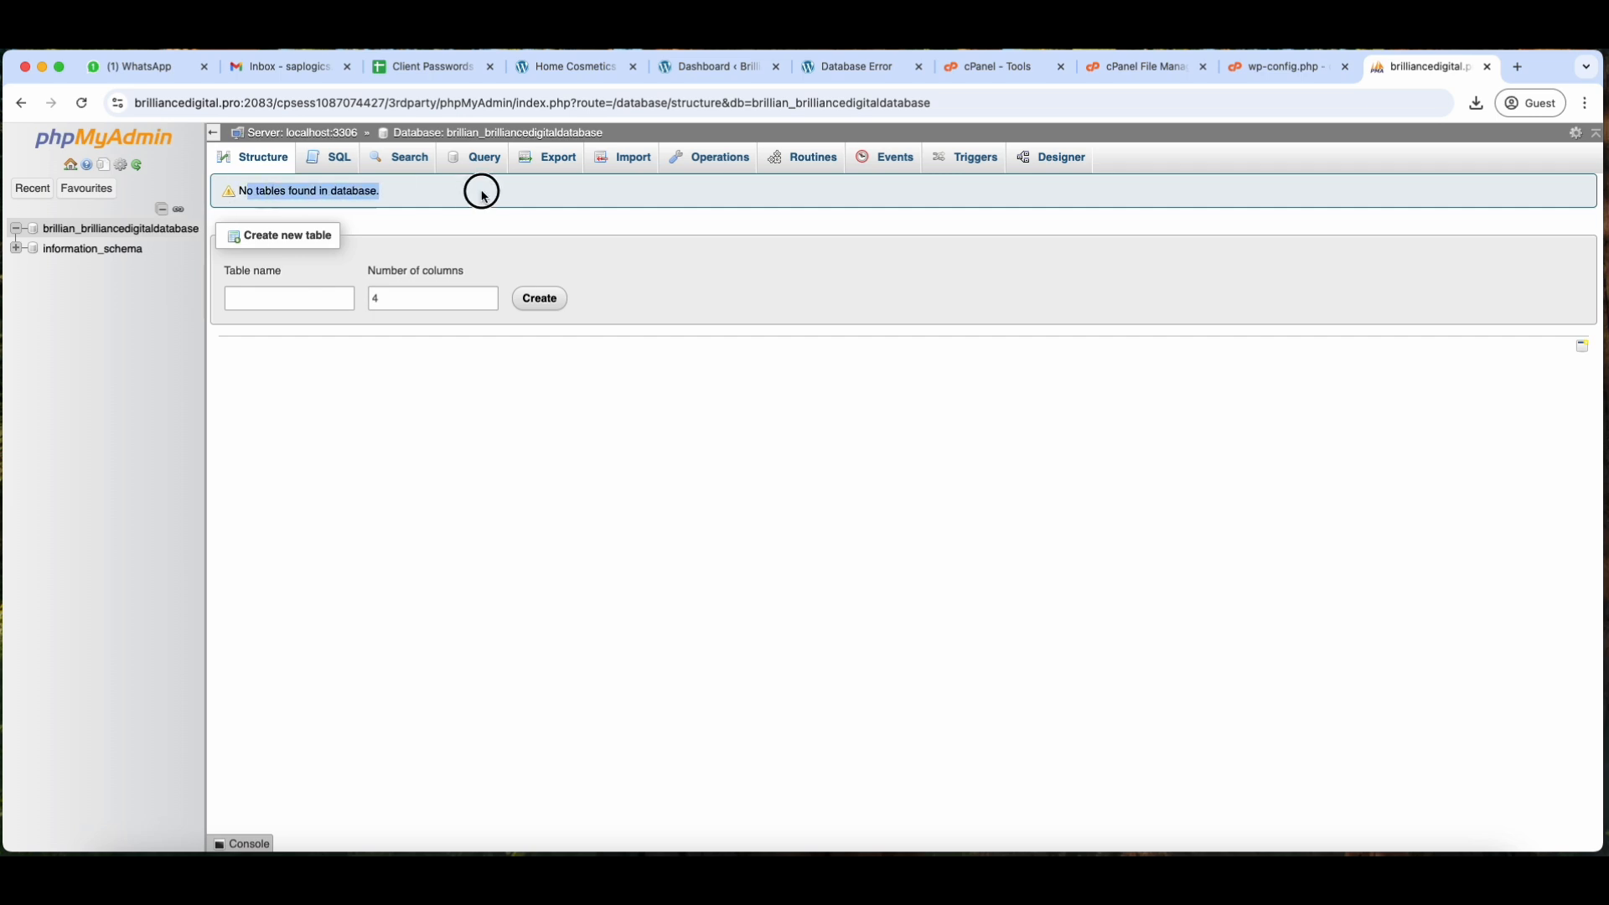
click(481, 198)
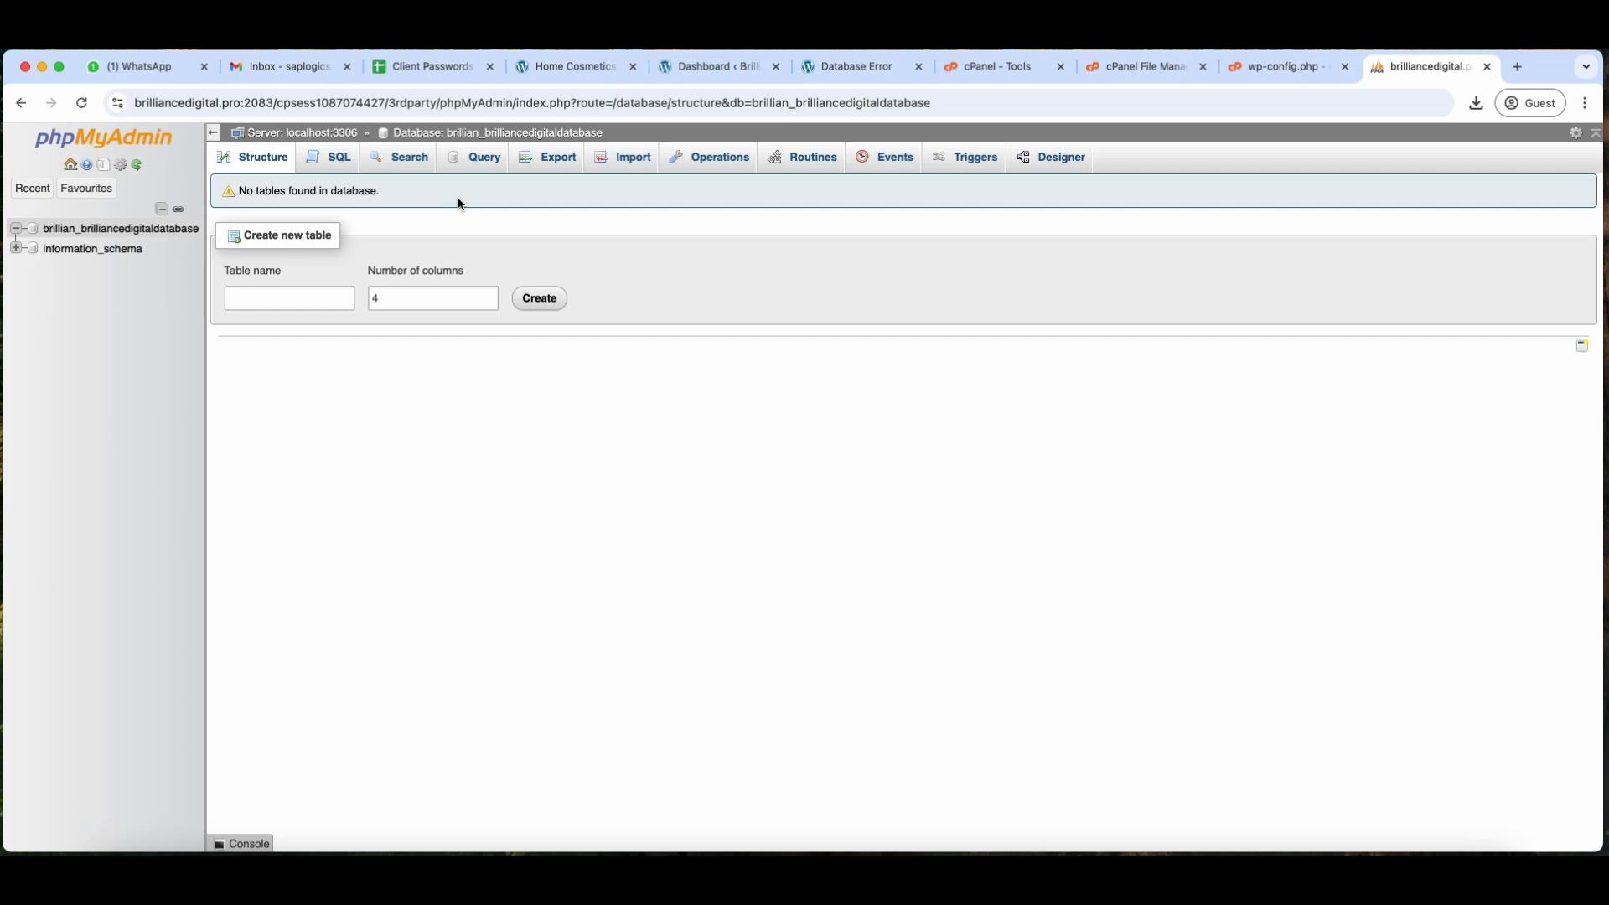
Choose brillian_brilliancedigitaldatabase.sql from Downloads as the file to import into the database
click(634, 159)
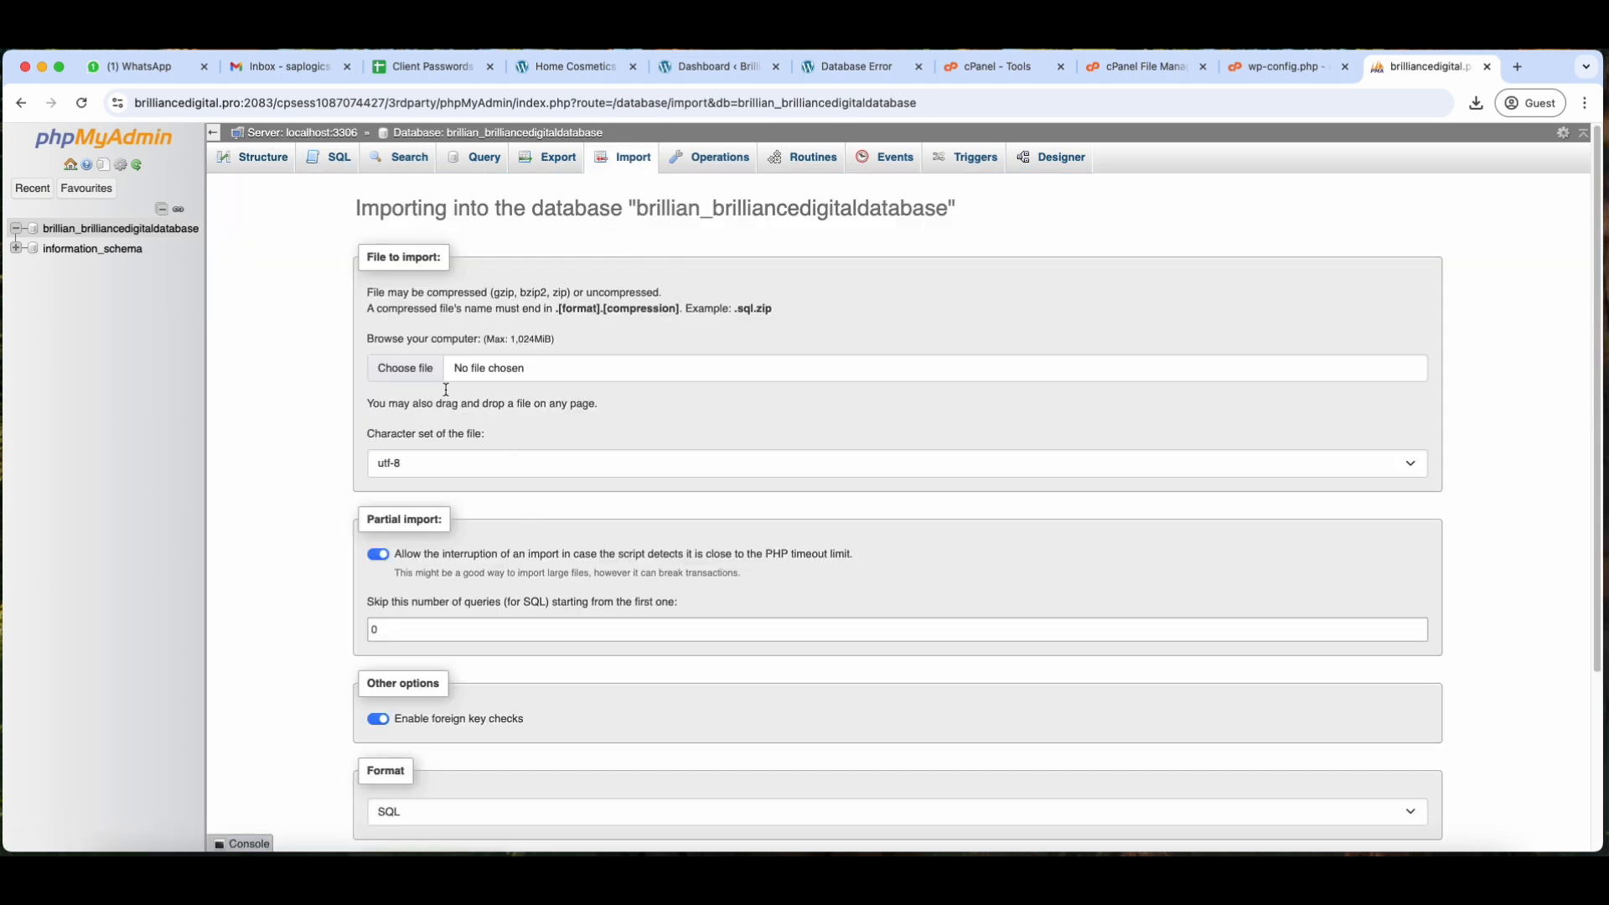
click(405, 371)
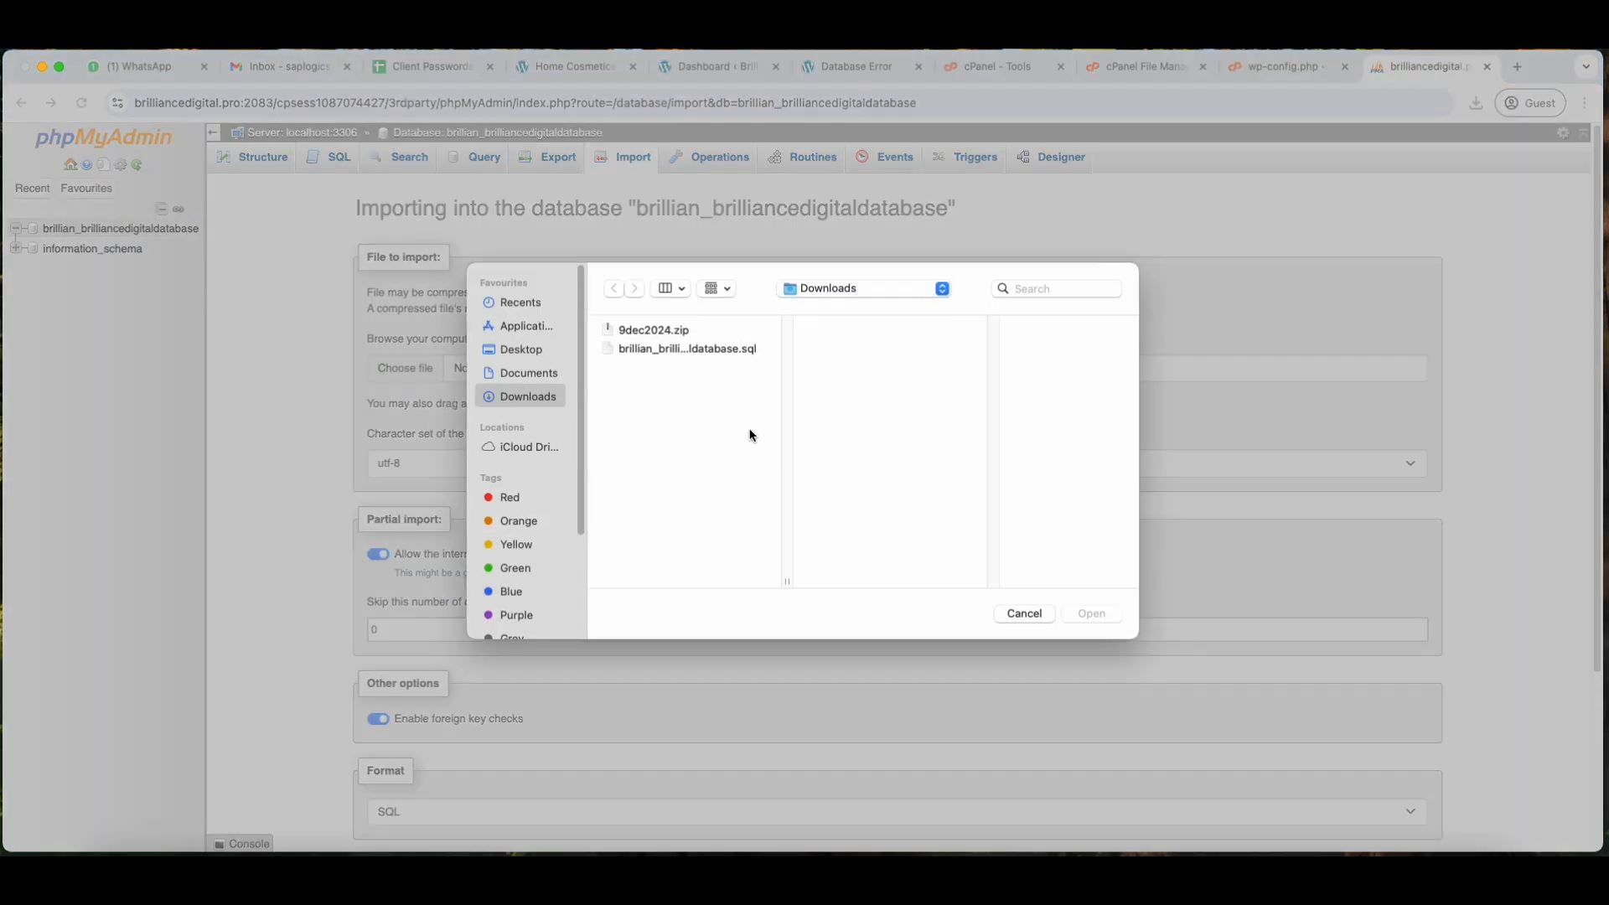
click(719, 351)
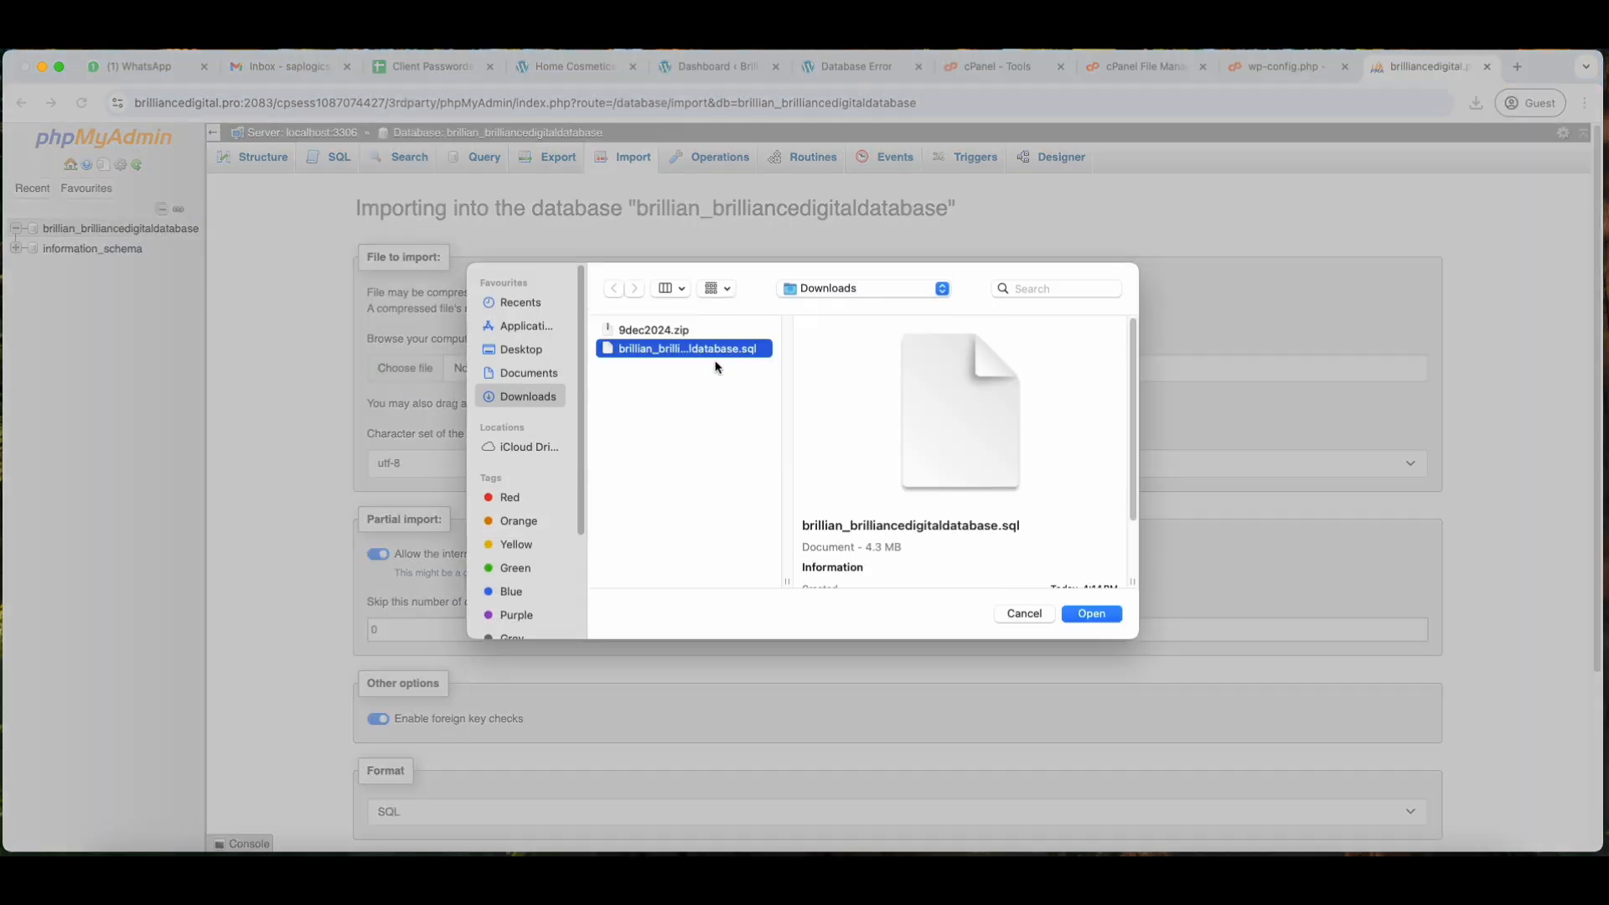
click(1091, 615)
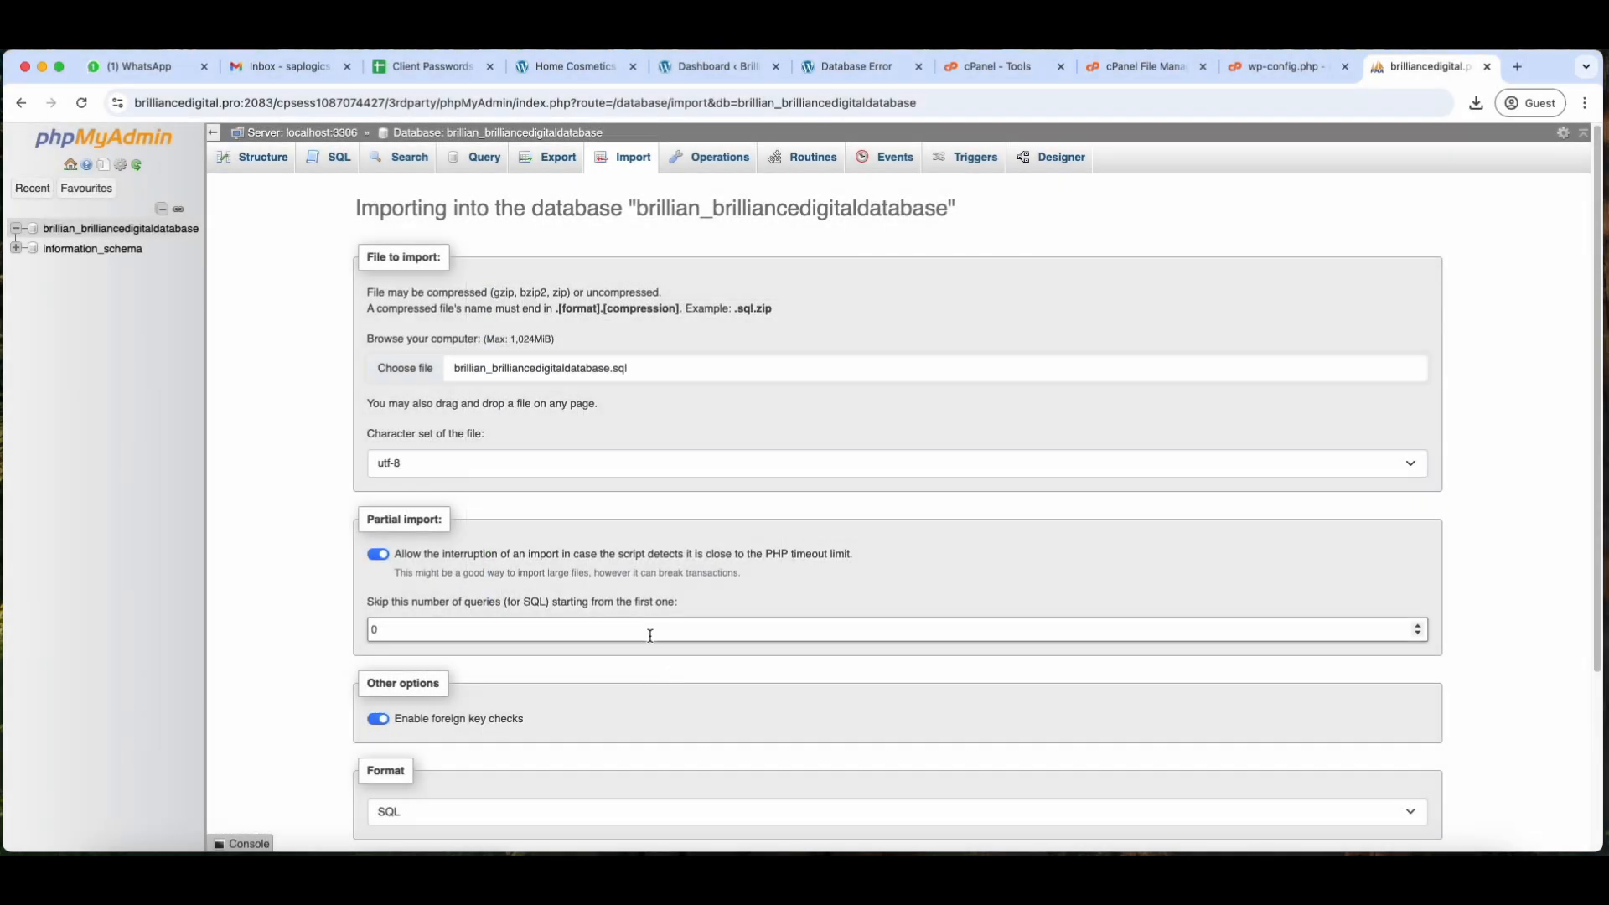
Import brillian_brilliancedigitaldatabase.sql in SQL format with the preset options, and open the database's table structure
scroll(662, 461, down, 5)
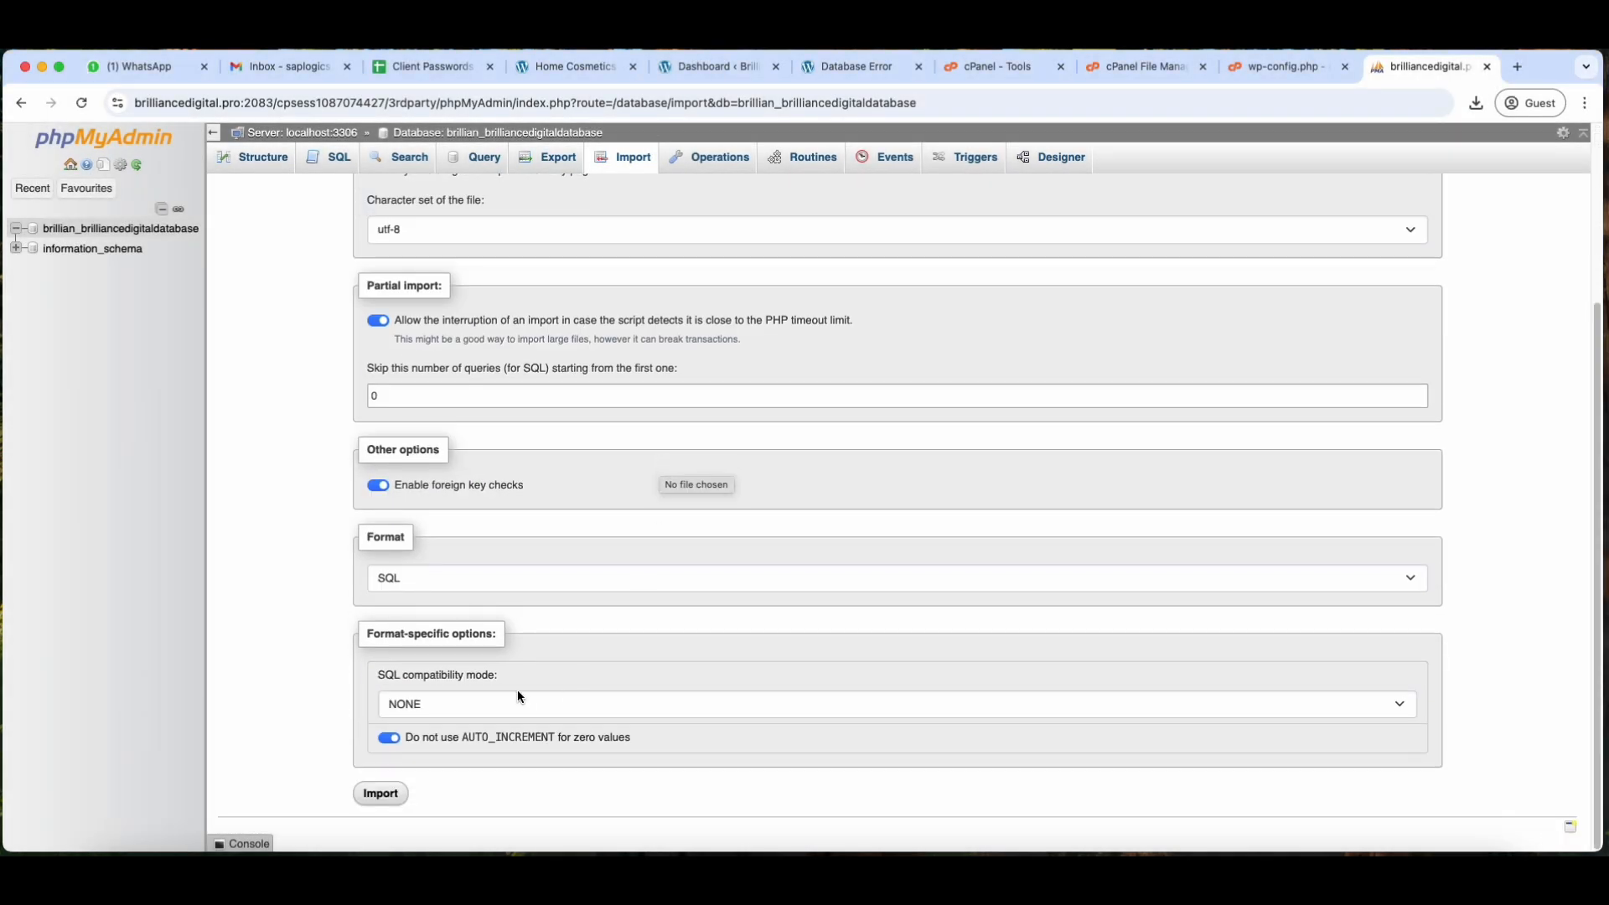
click(382, 807)
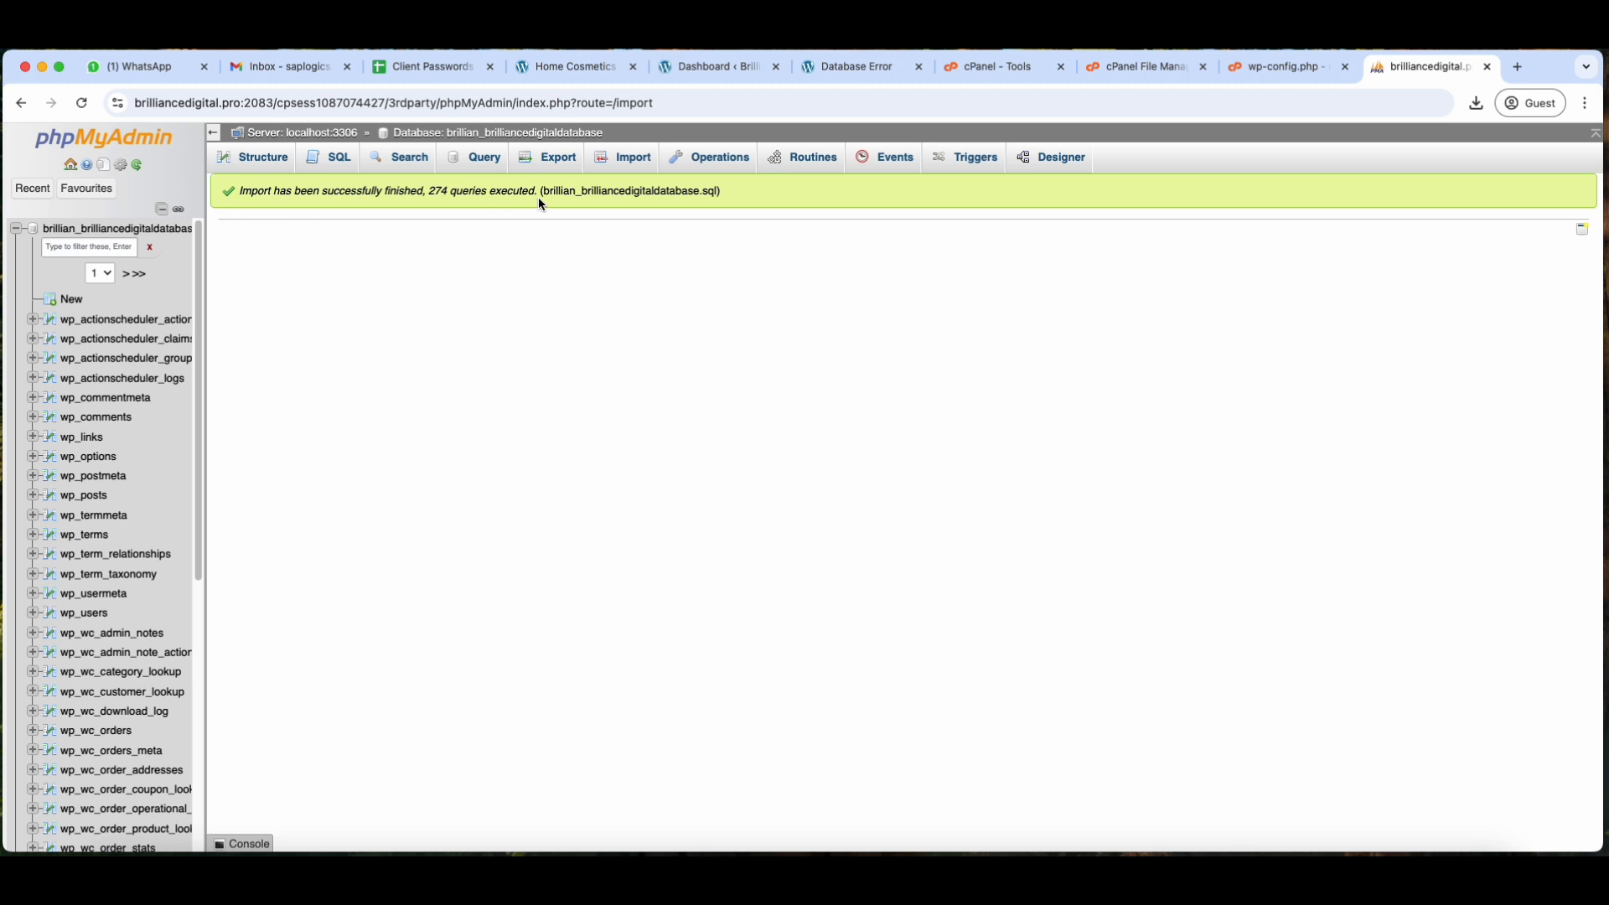
click(89, 227)
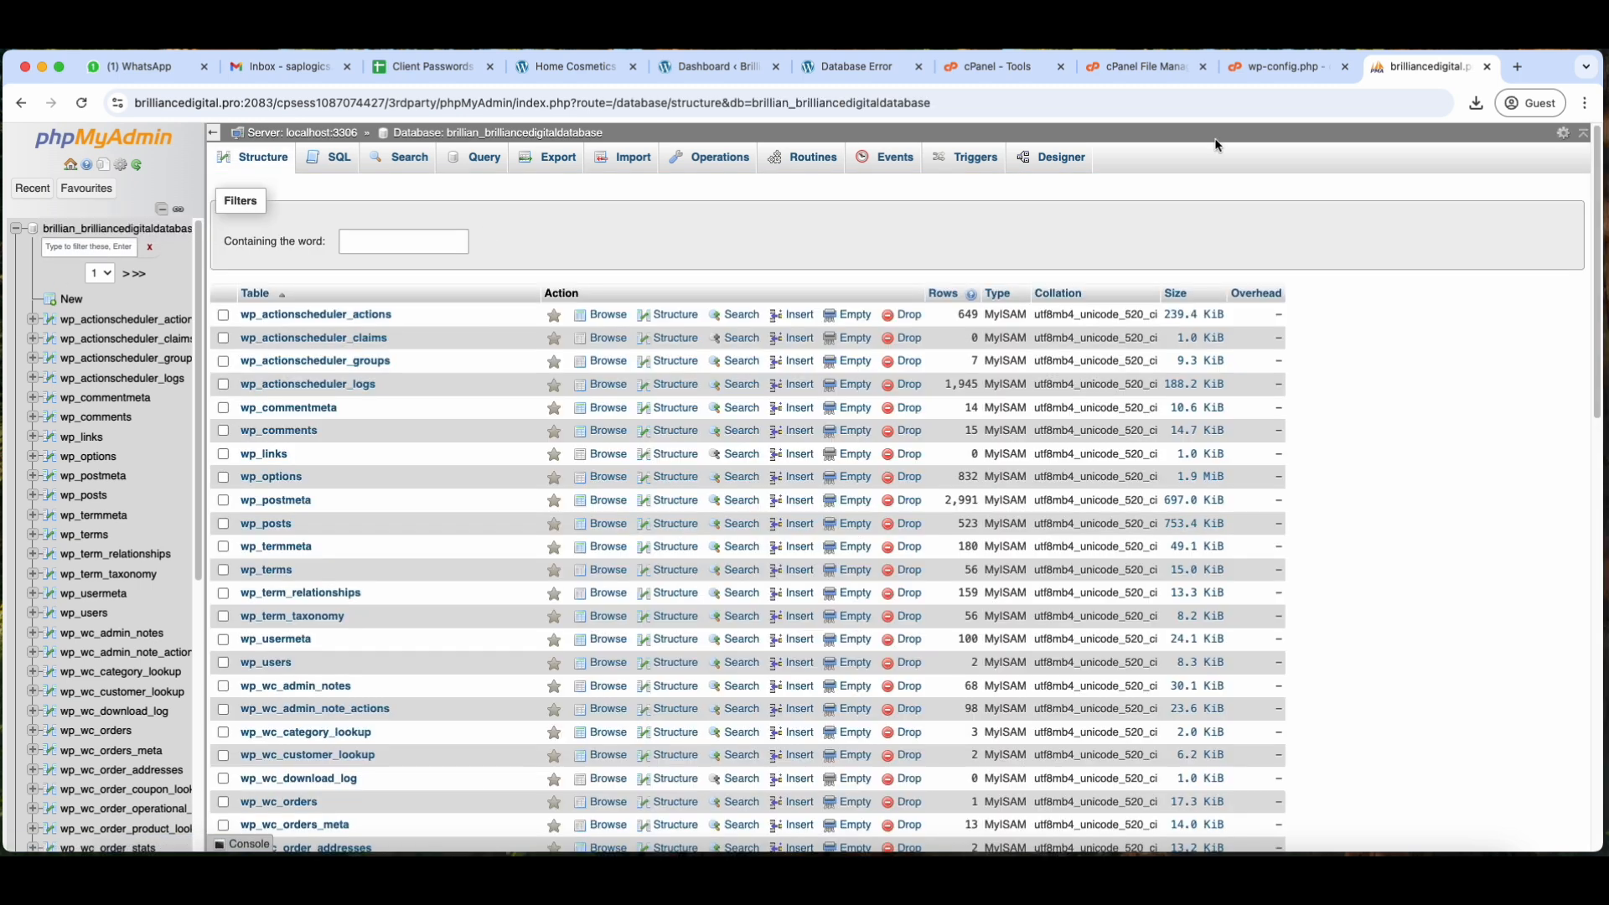
Check the imported tables of the brillian_brilliancedigitaldatabase database in phpMyAdmin
click(1019, 72)
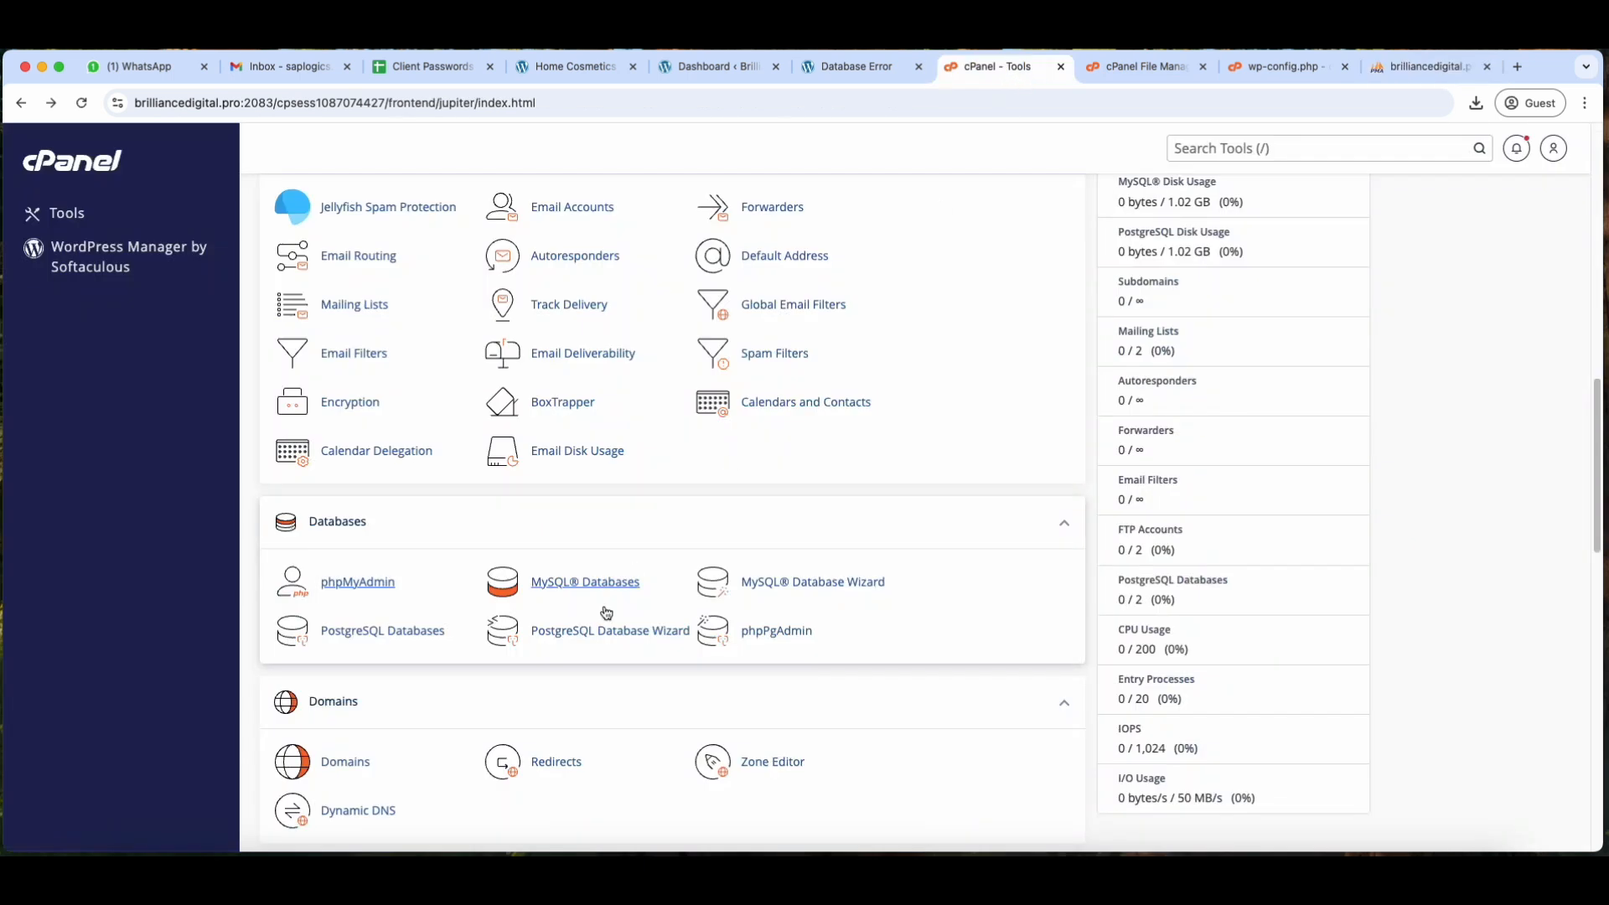
click(1401, 75)
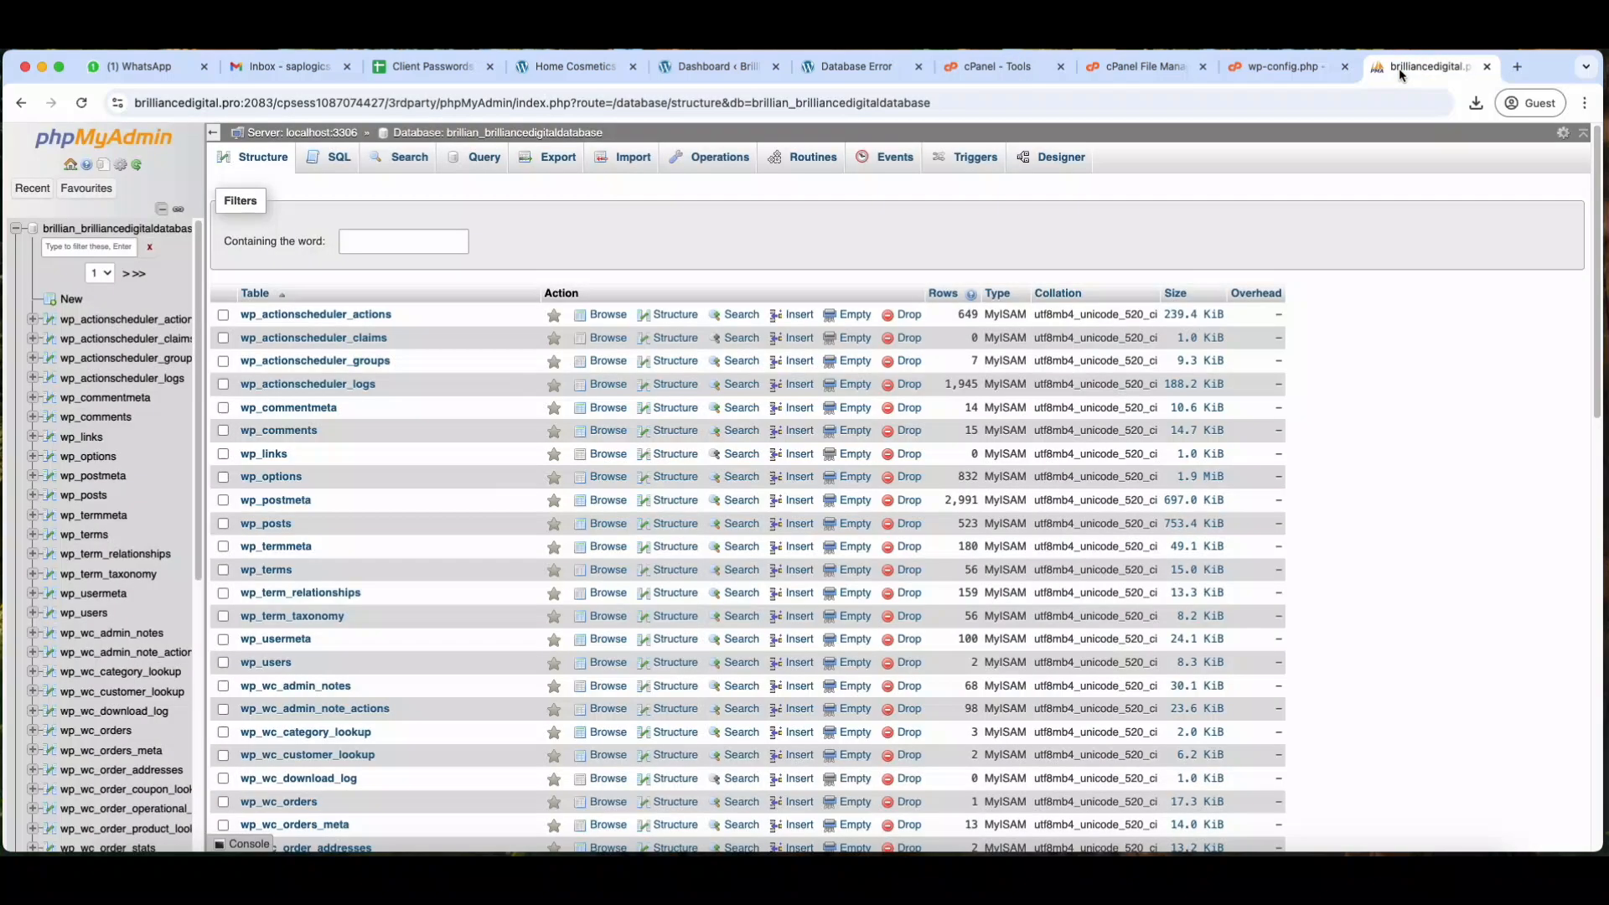
click(1281, 69)
click(1403, 67)
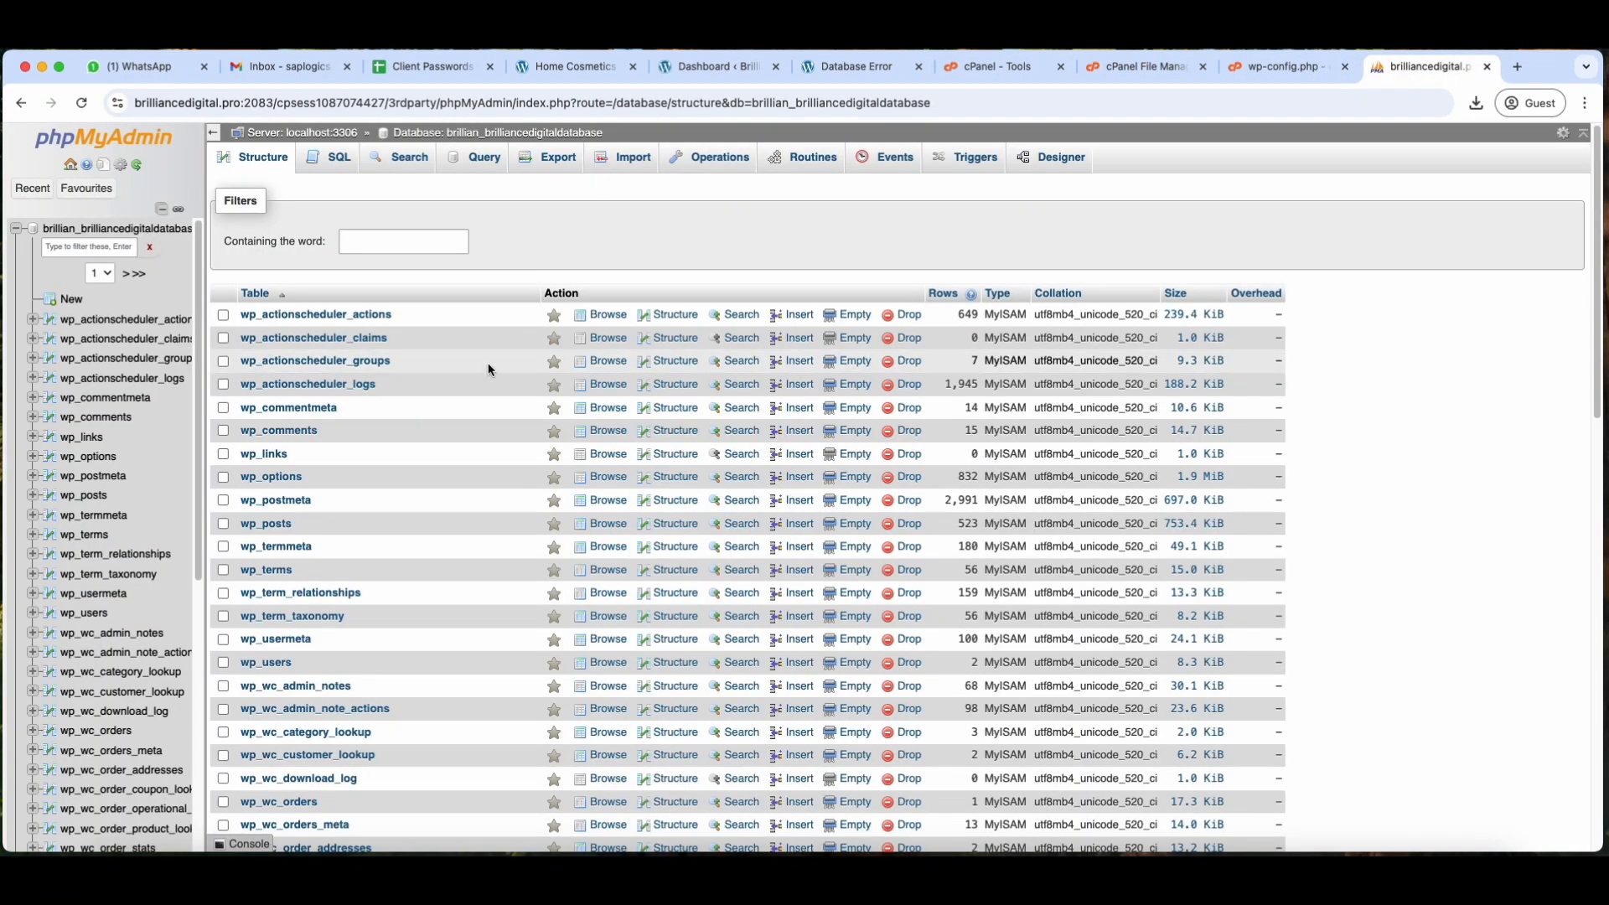
click(15, 228)
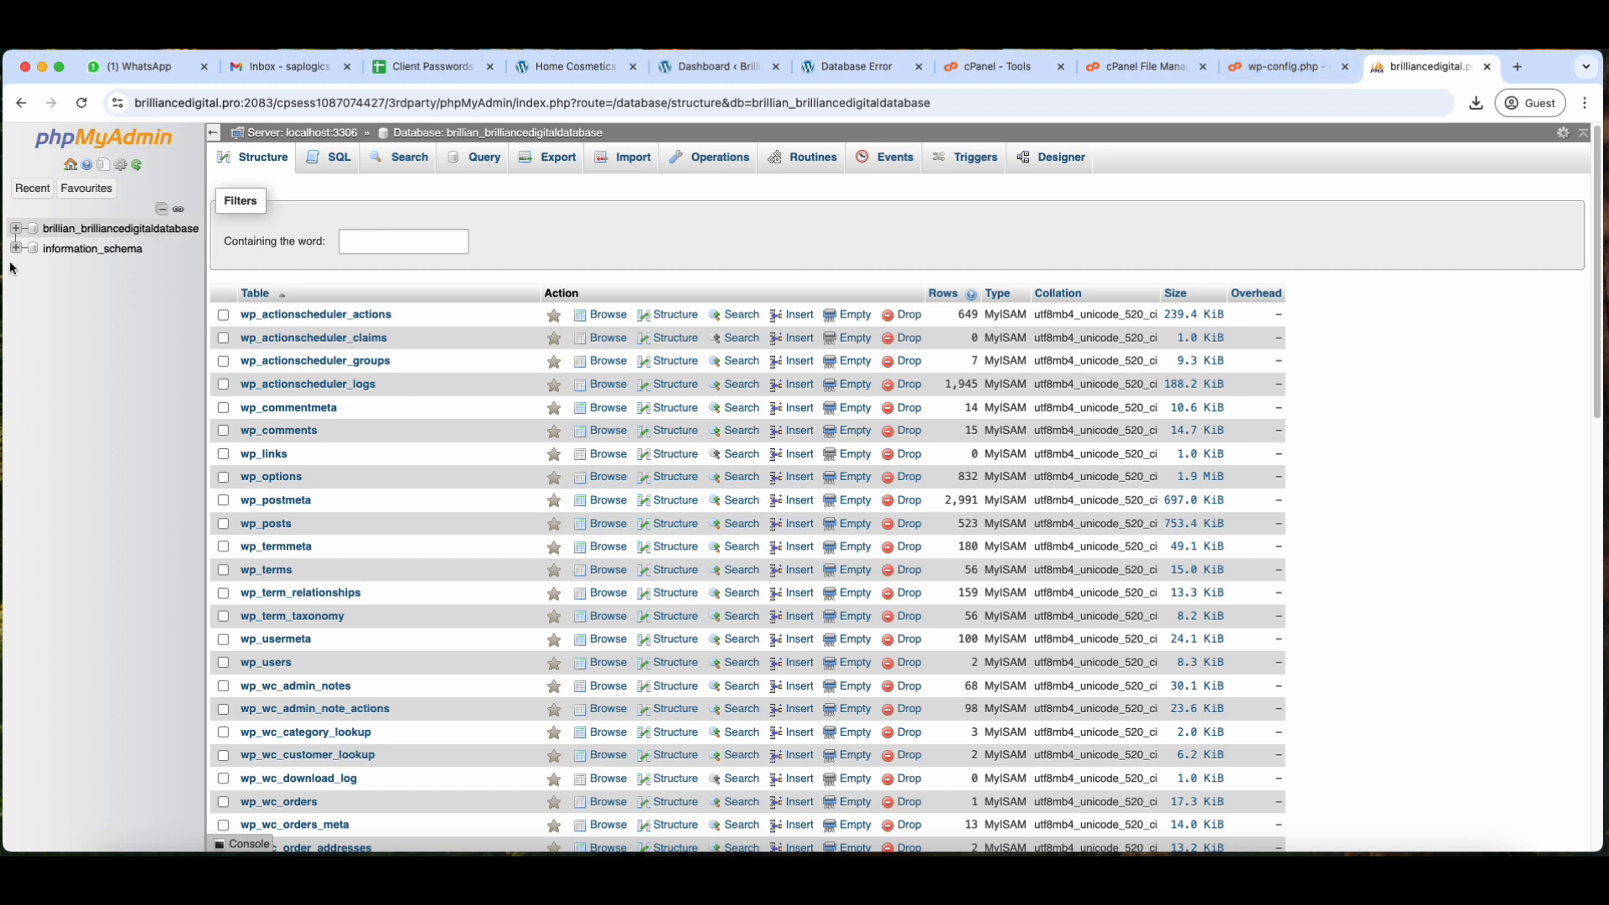
click(121, 233)
Reload brilliancedigital.pro in its browser page and look through the site's home page
click(841, 72)
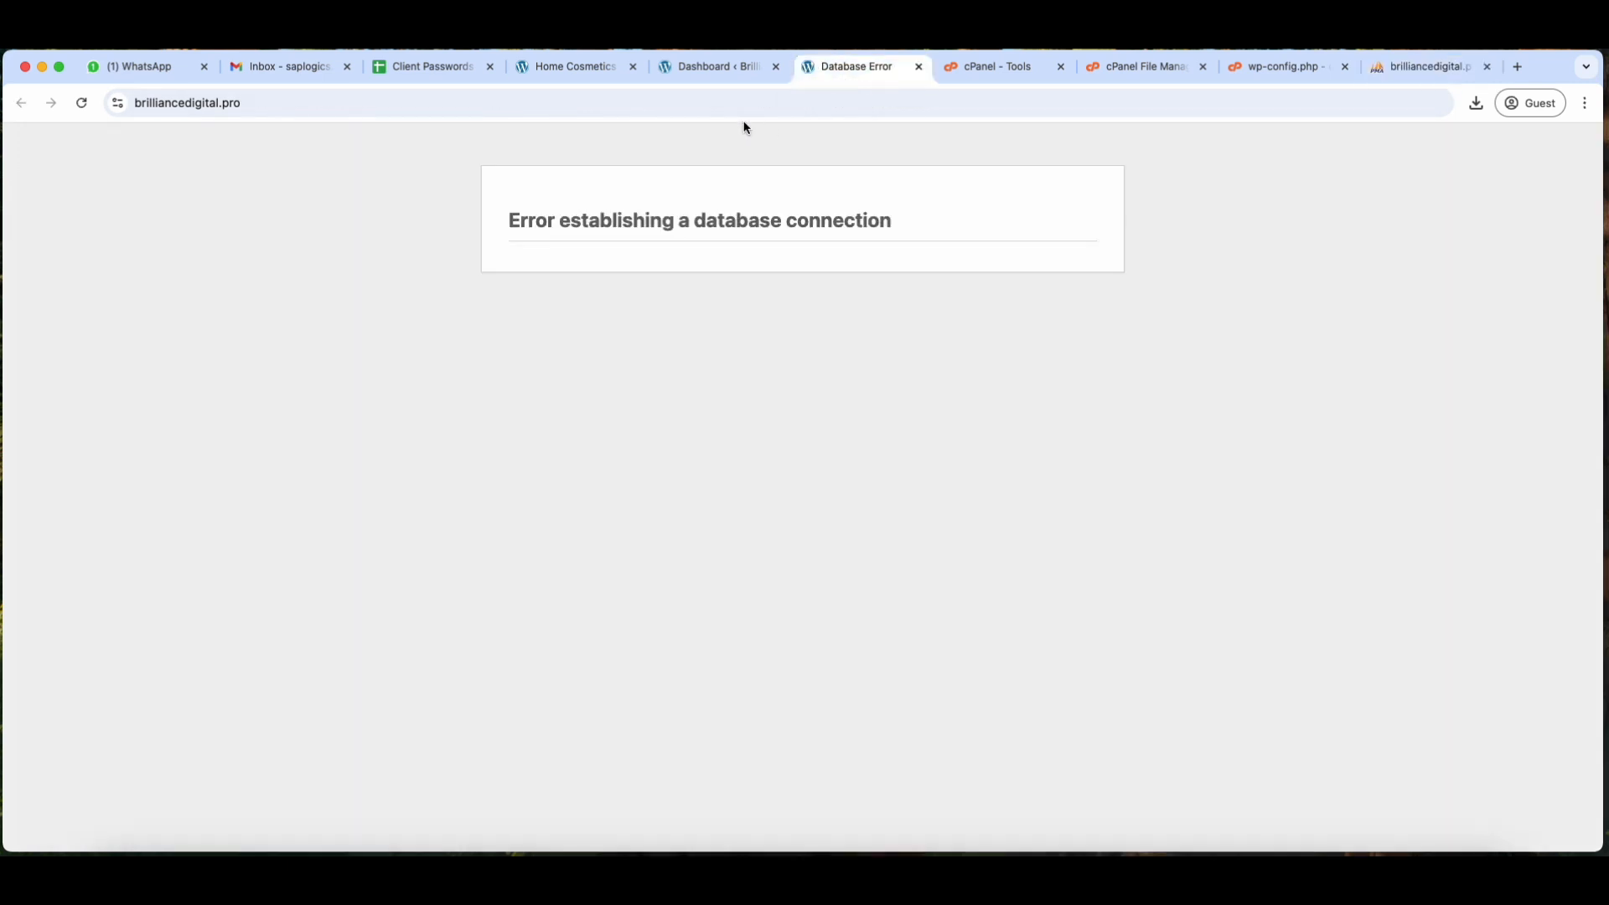
click(719, 108)
key(Return)
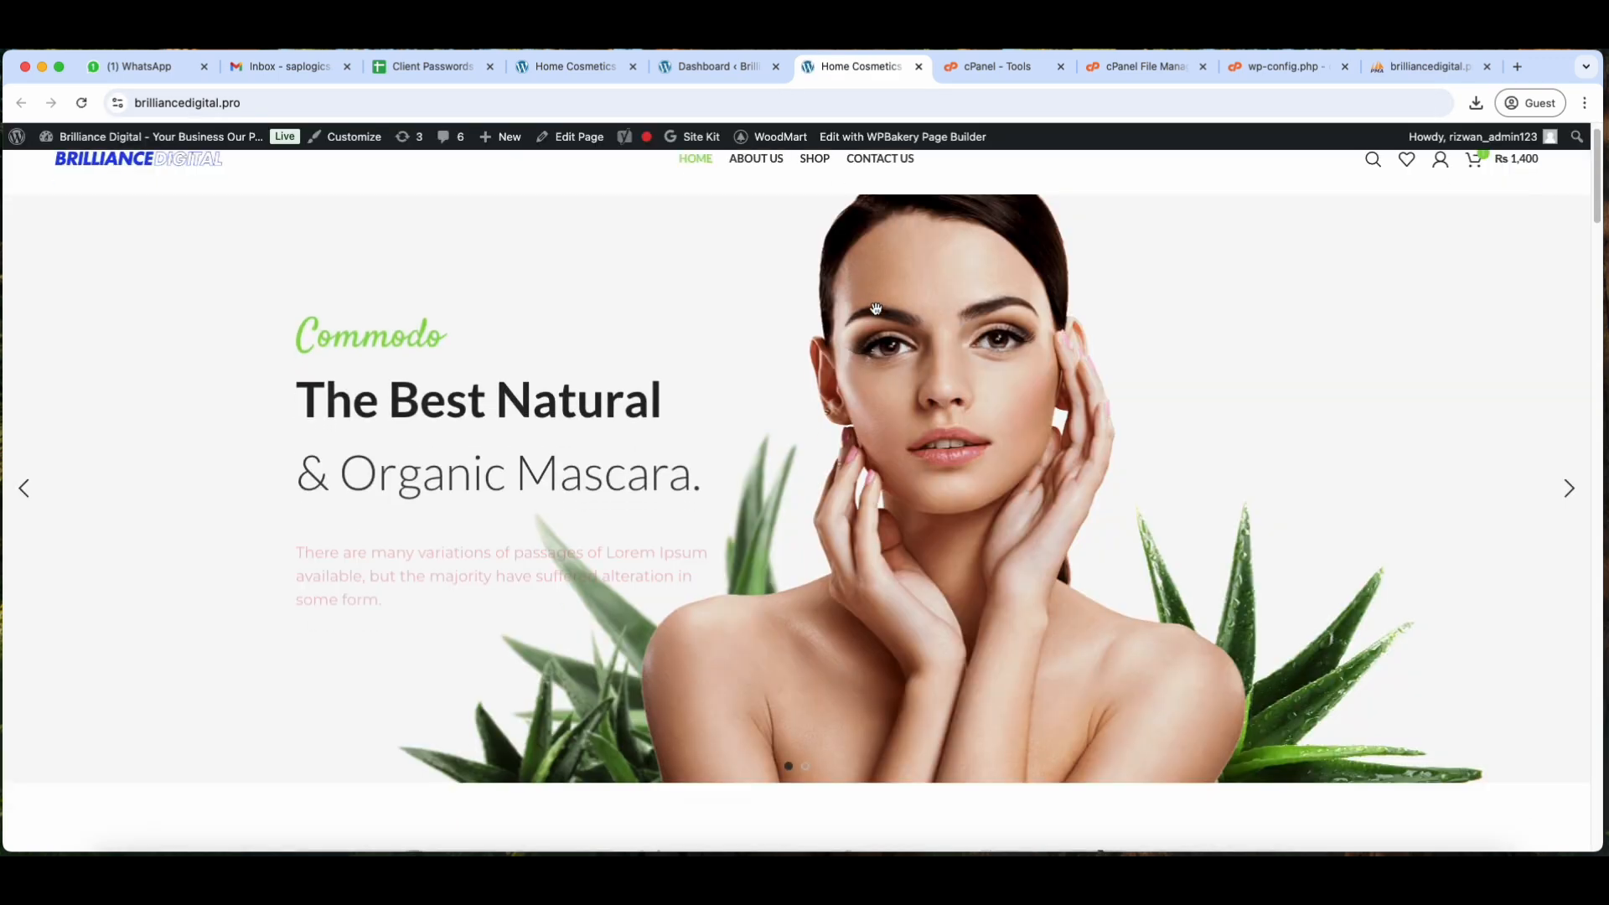
scroll(963, 410, down, 10)
scroll(964, 427, down, 10)
scroll(998, 435, up, 15)
Check the site's About Us and Shop pages, and return to the home page
click(764, 181)
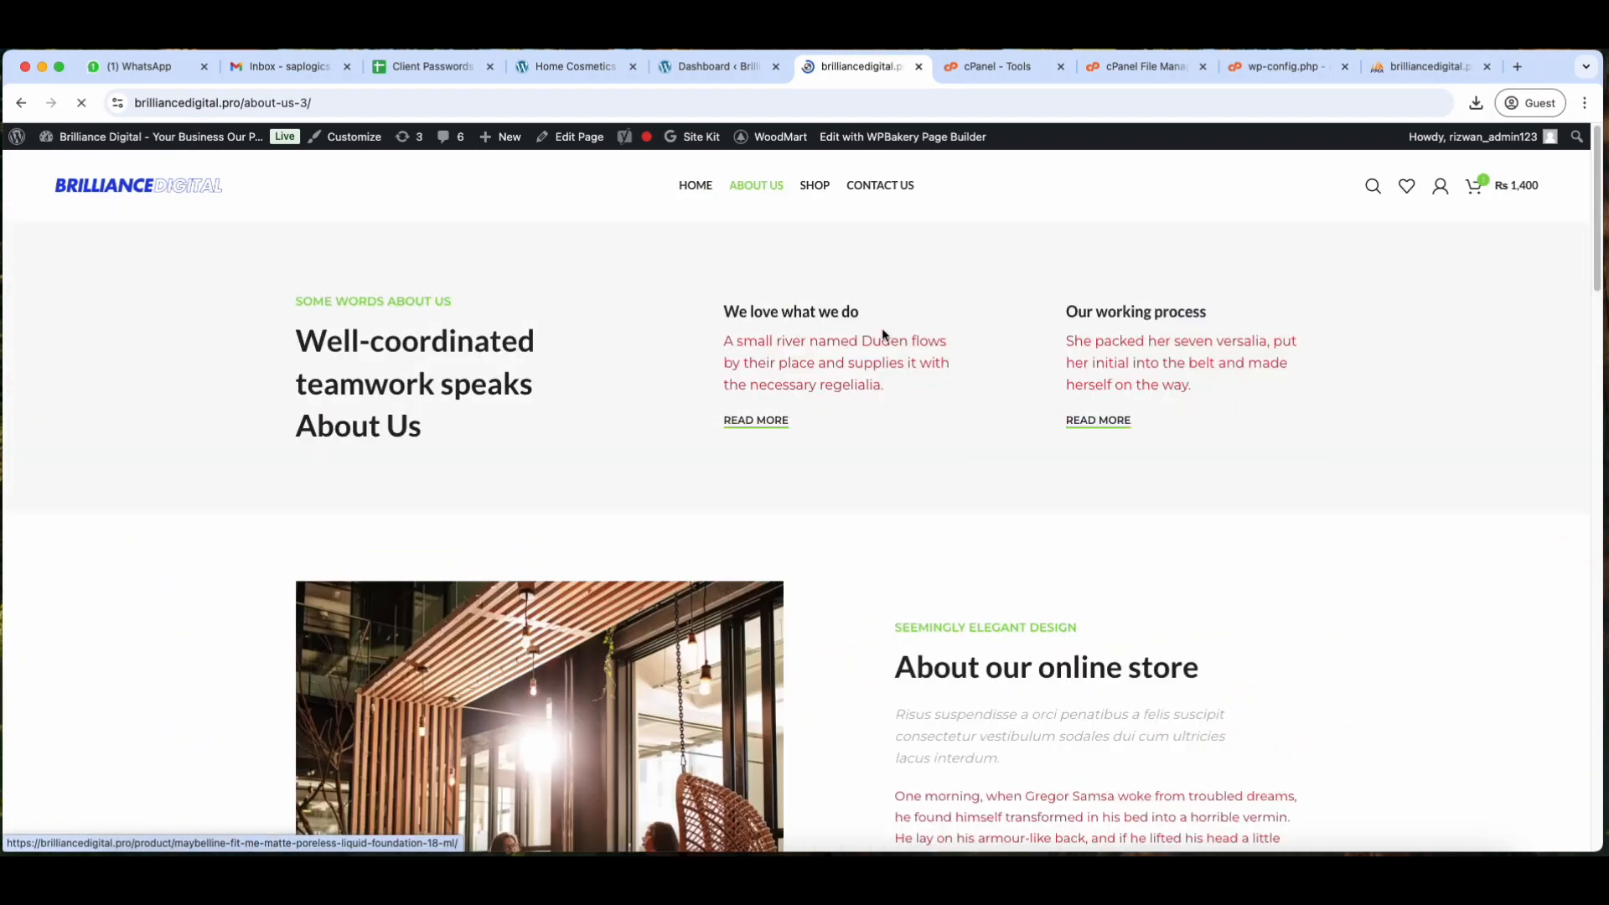
scroll(925, 381, down, 8)
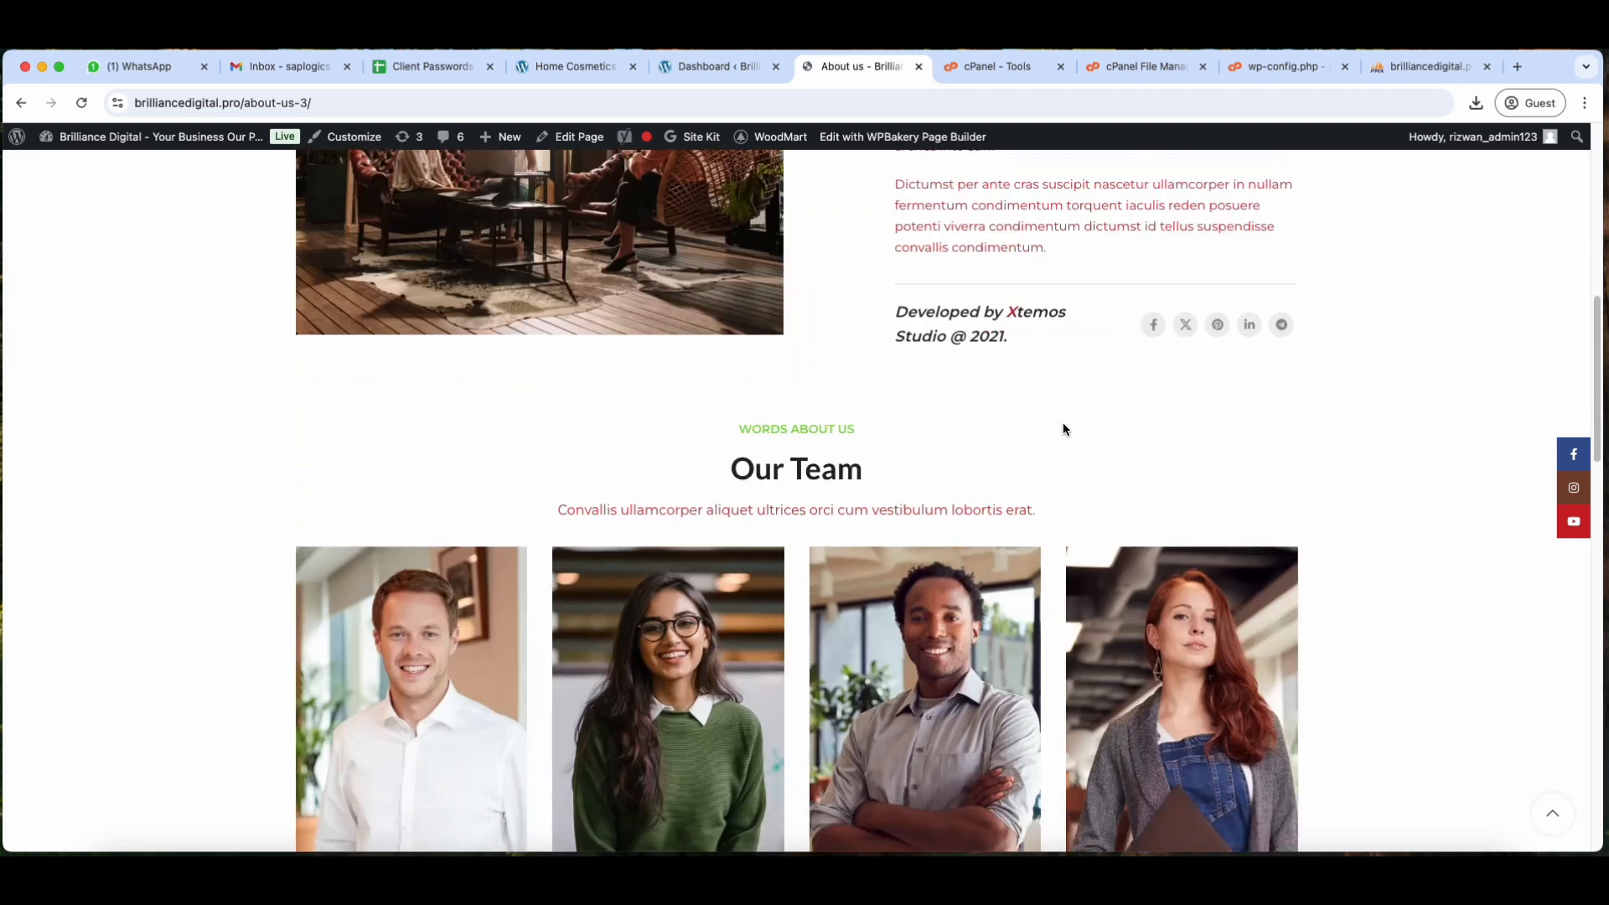
scroll(1062, 429, up, 5)
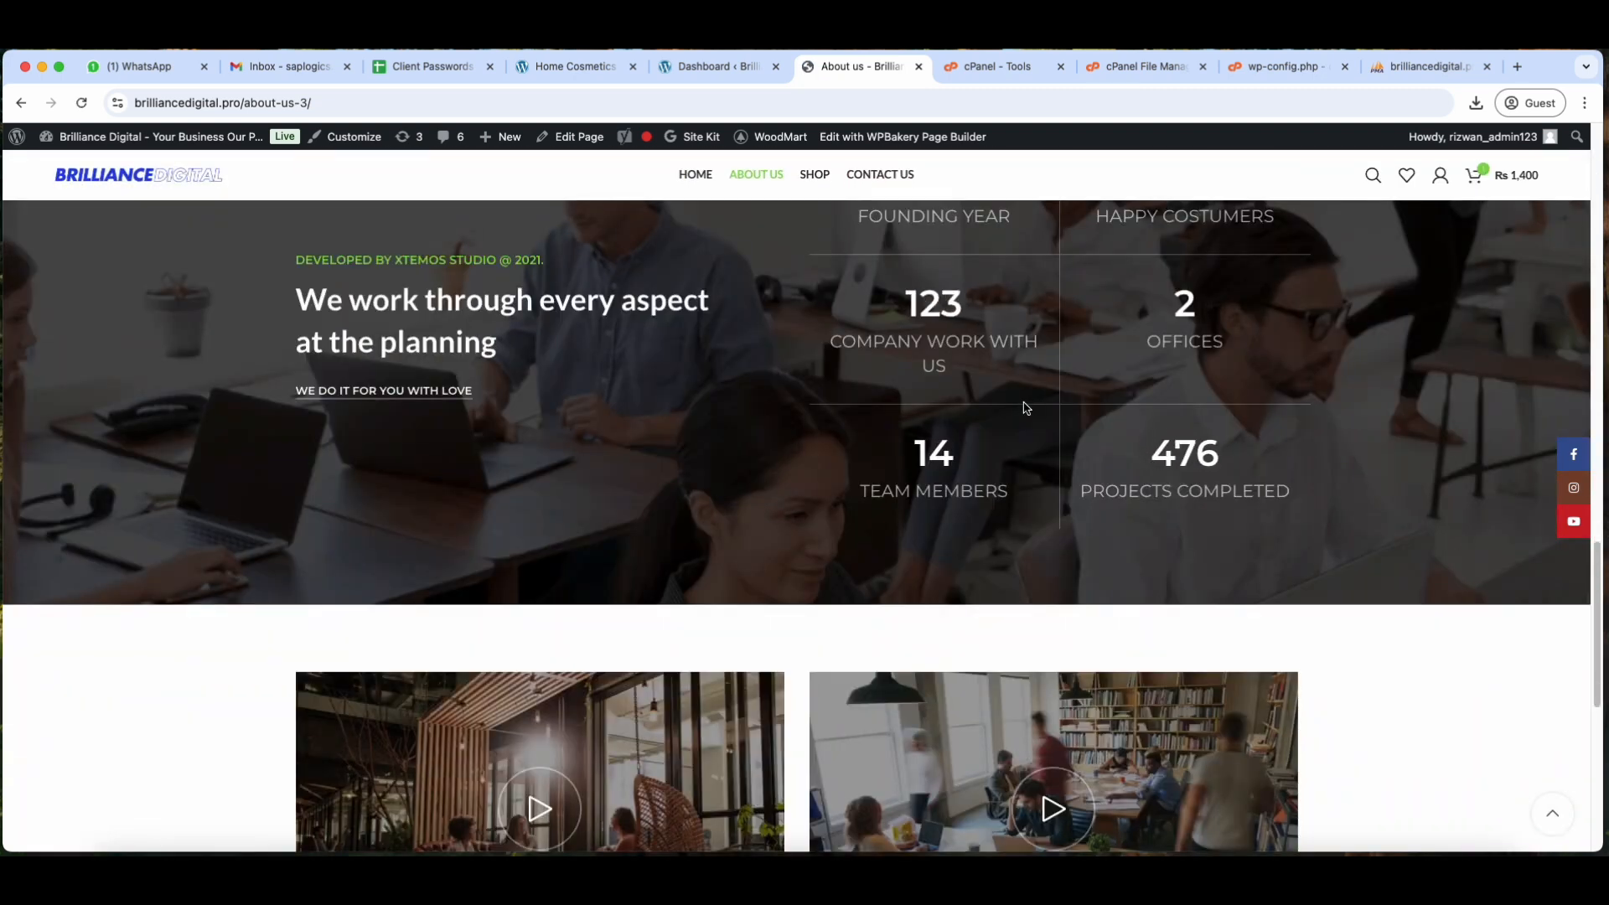
scroll(1038, 476, up, 5)
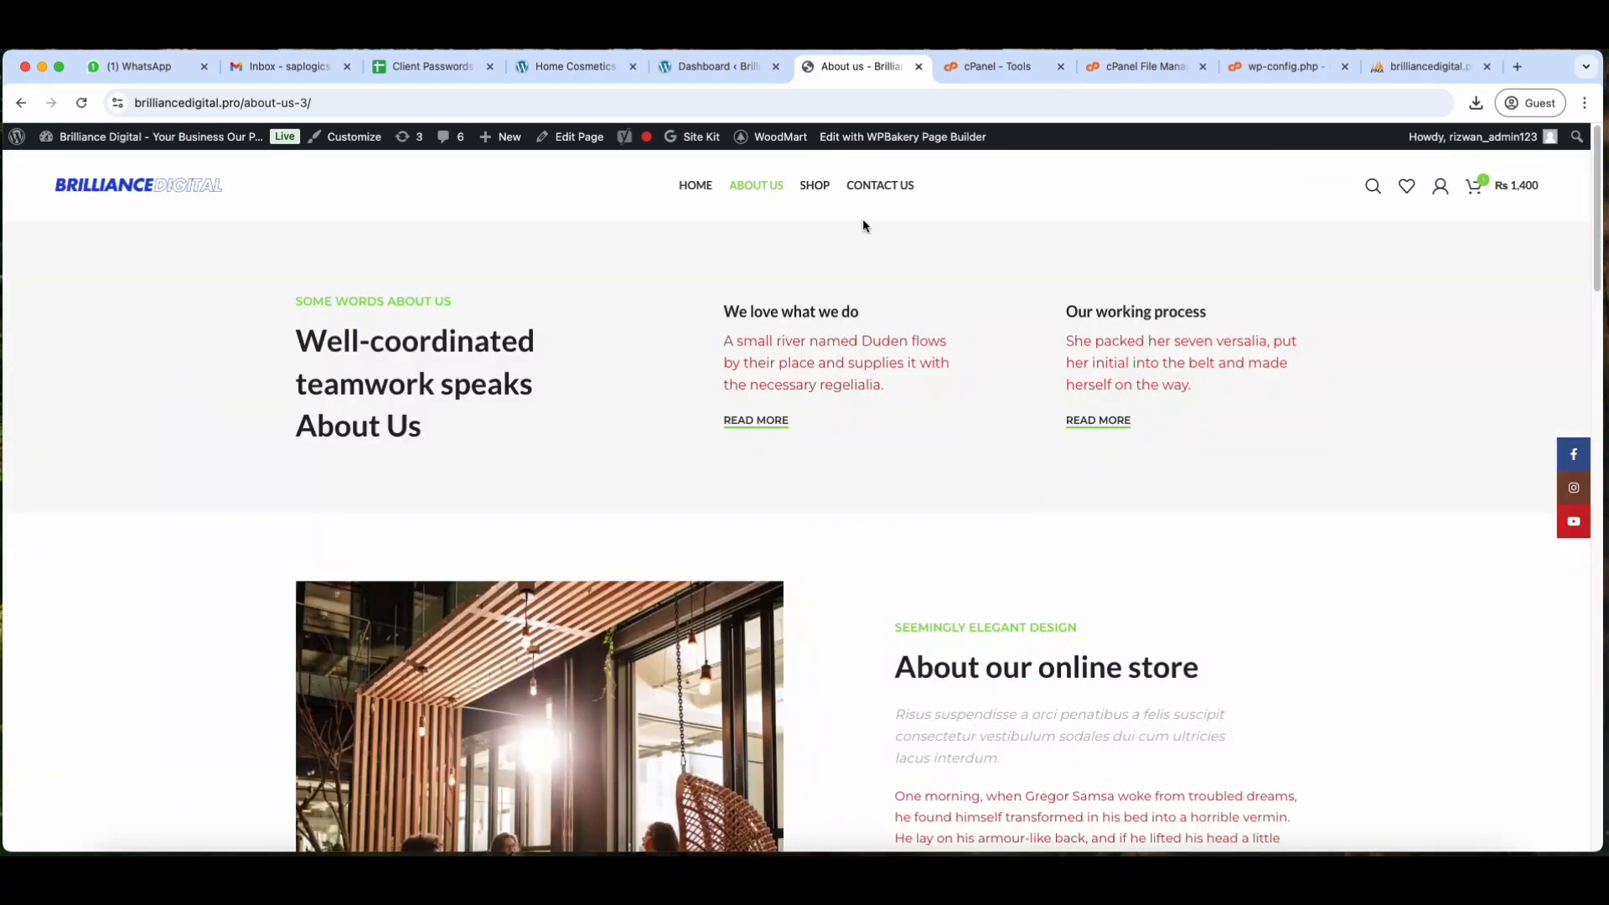
click(817, 193)
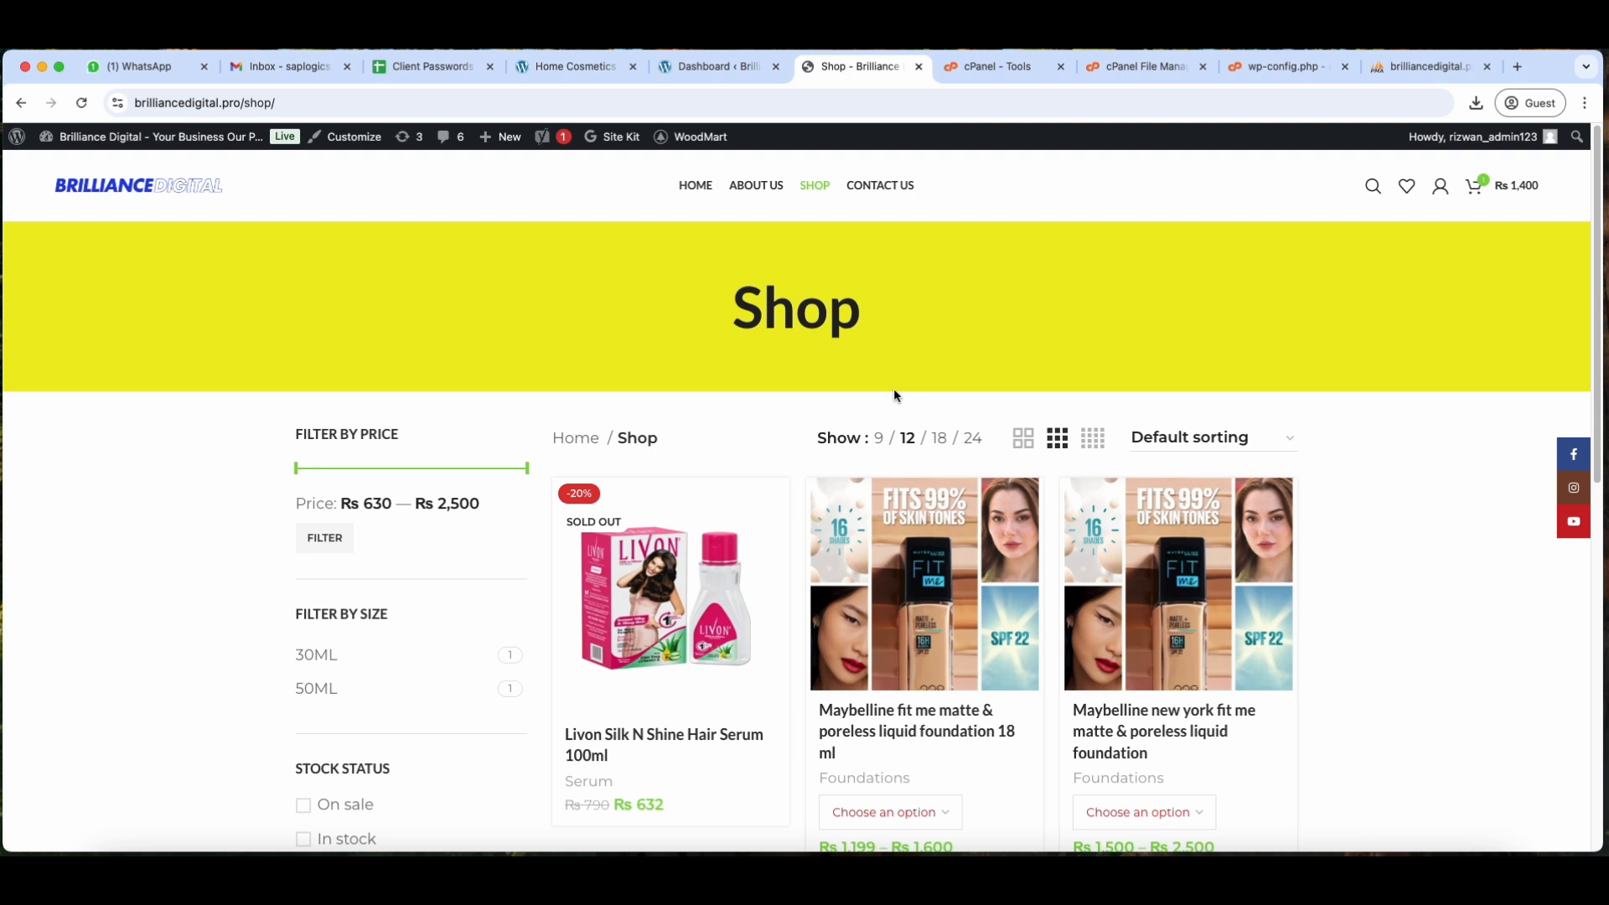
click(703, 189)
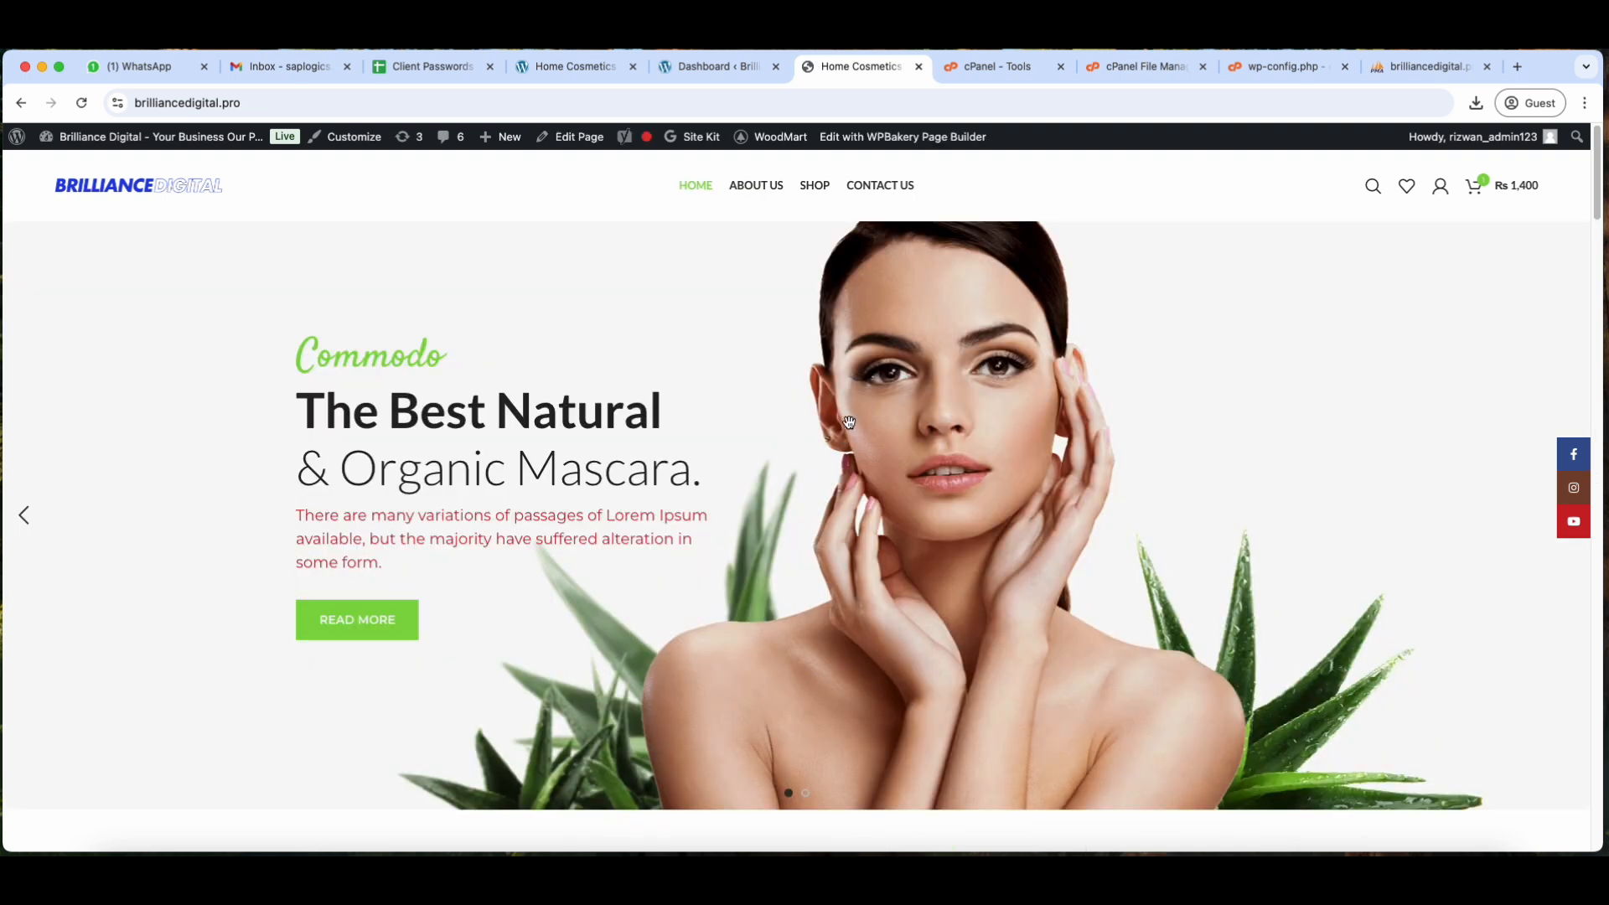